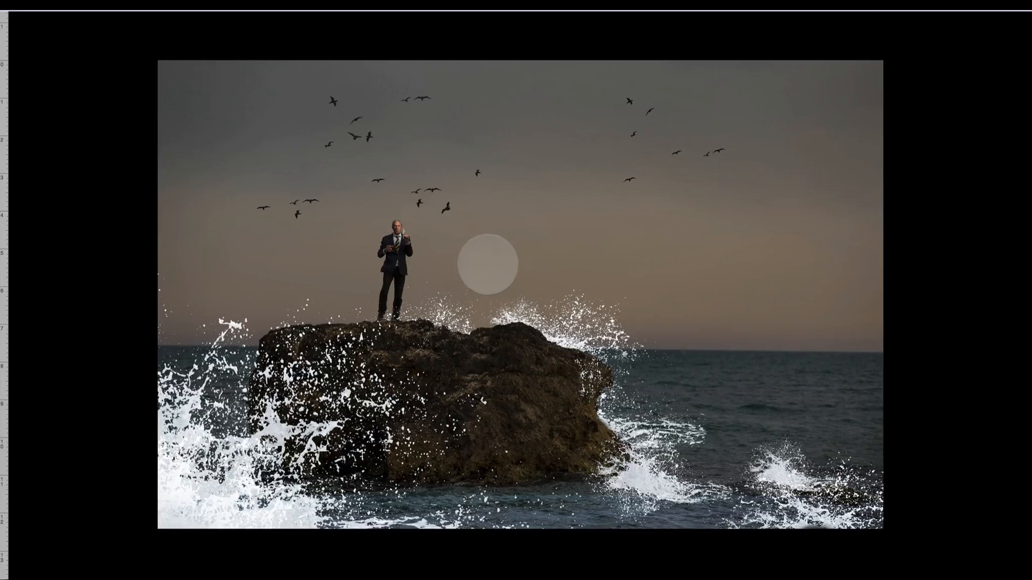
Step: Switch to Lightroom and open the virtual copy of Sicily16_1721.CR2 in Develop, inspecting it up close and comparing it with the edited original
mouse_move(634, 570)
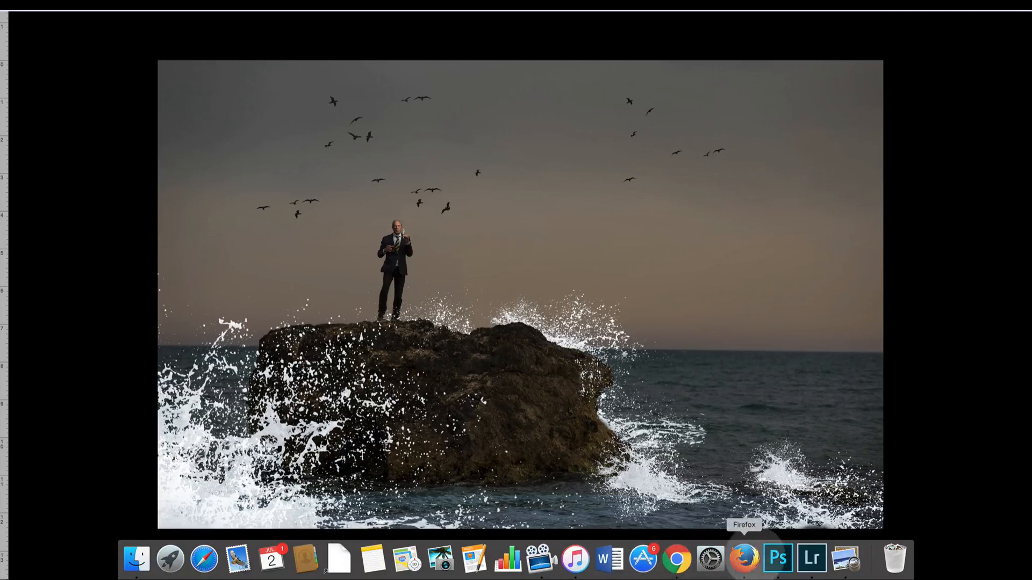
left_click(811, 558)
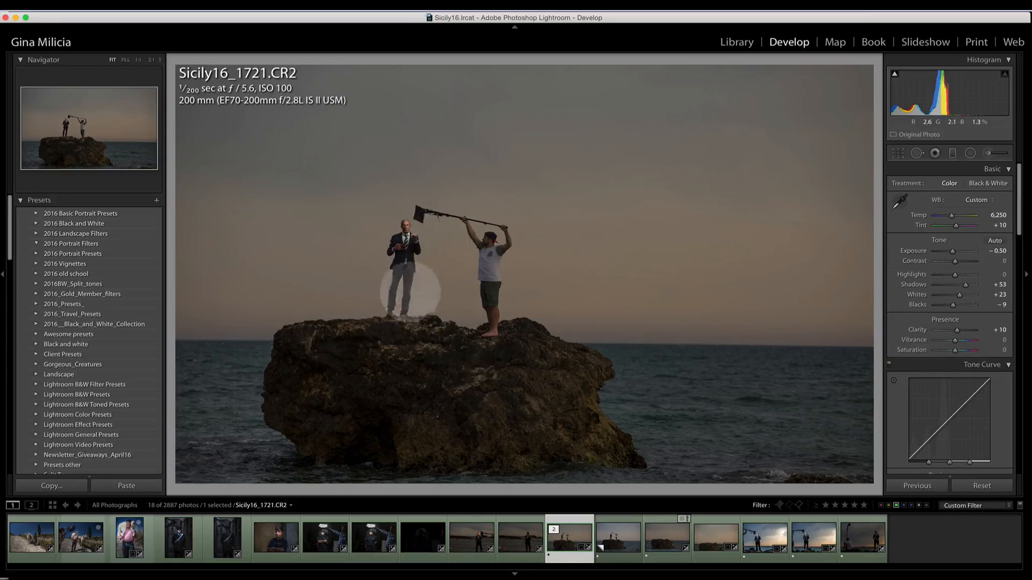
key("super+apostrophe")
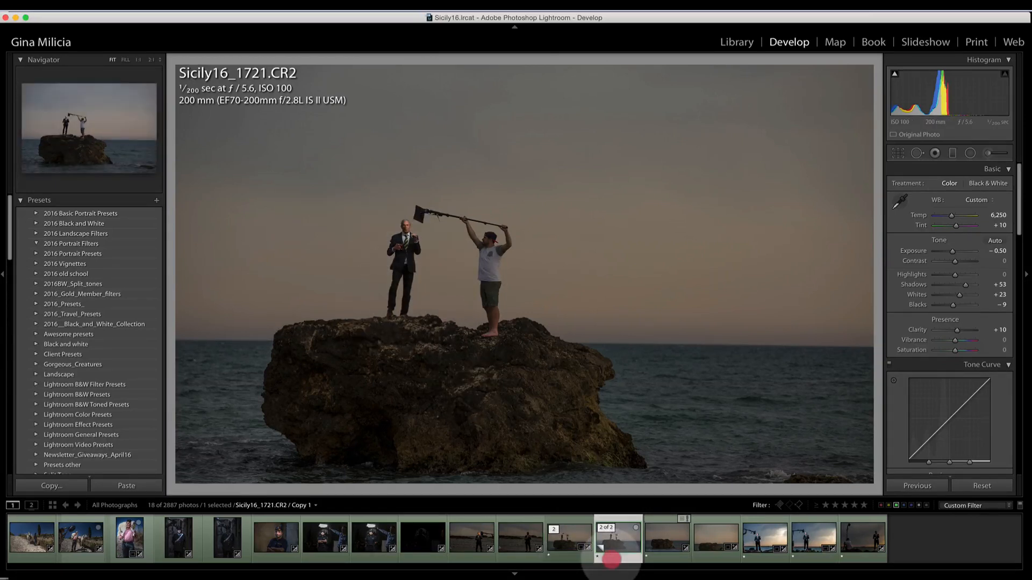
left_click(610, 544)
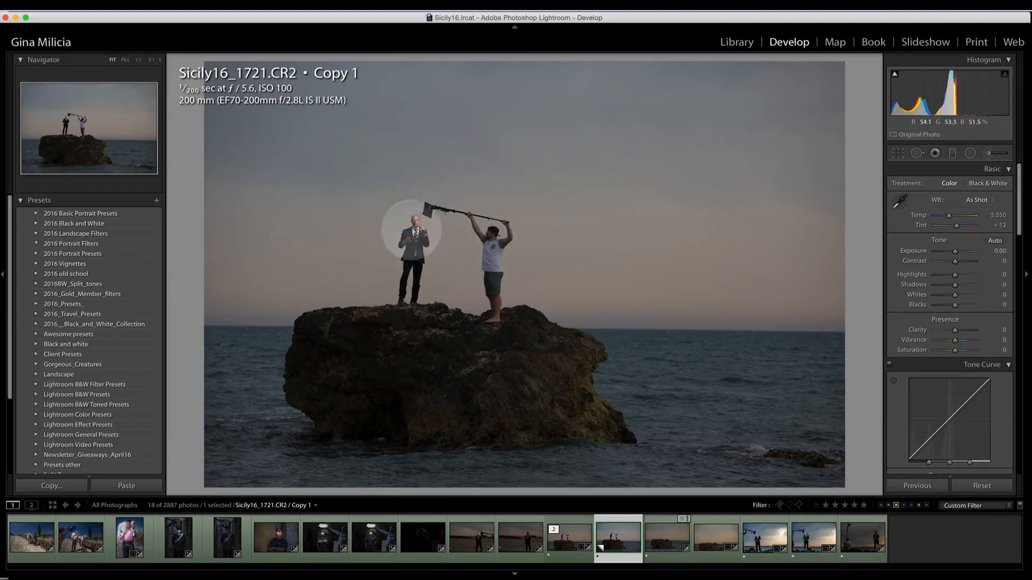
key("z")
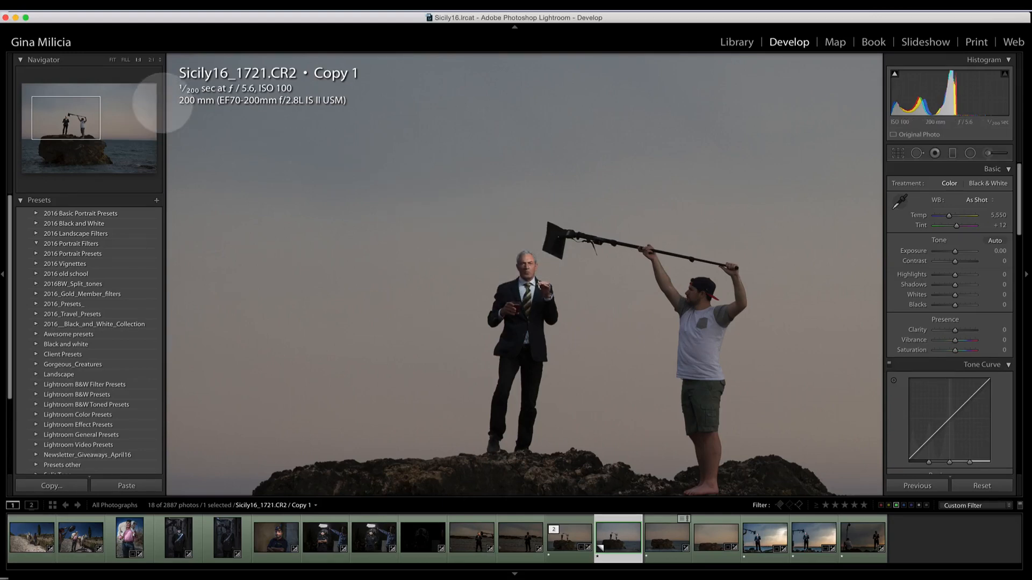
left_click(112, 59)
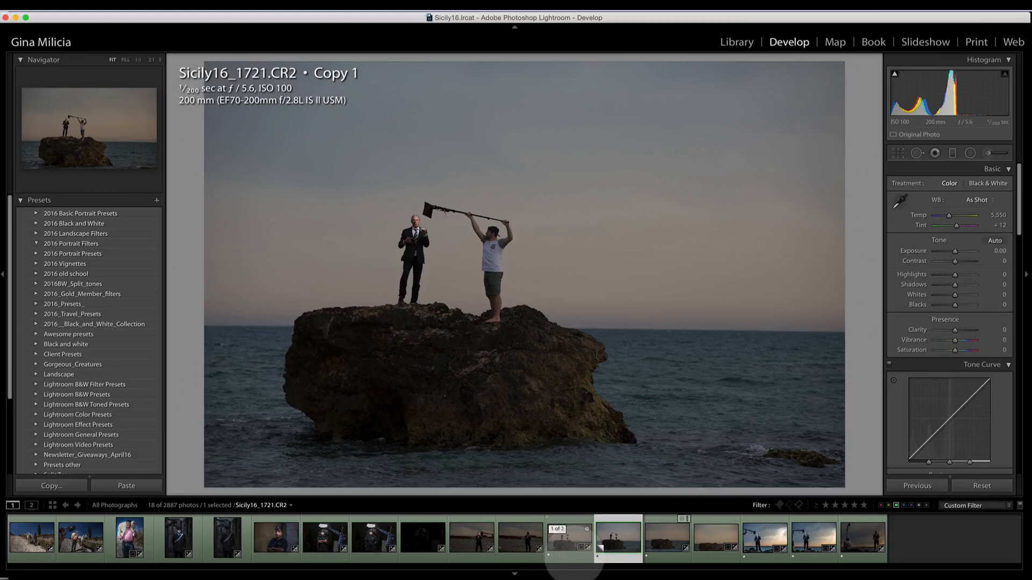
left_click(570, 554)
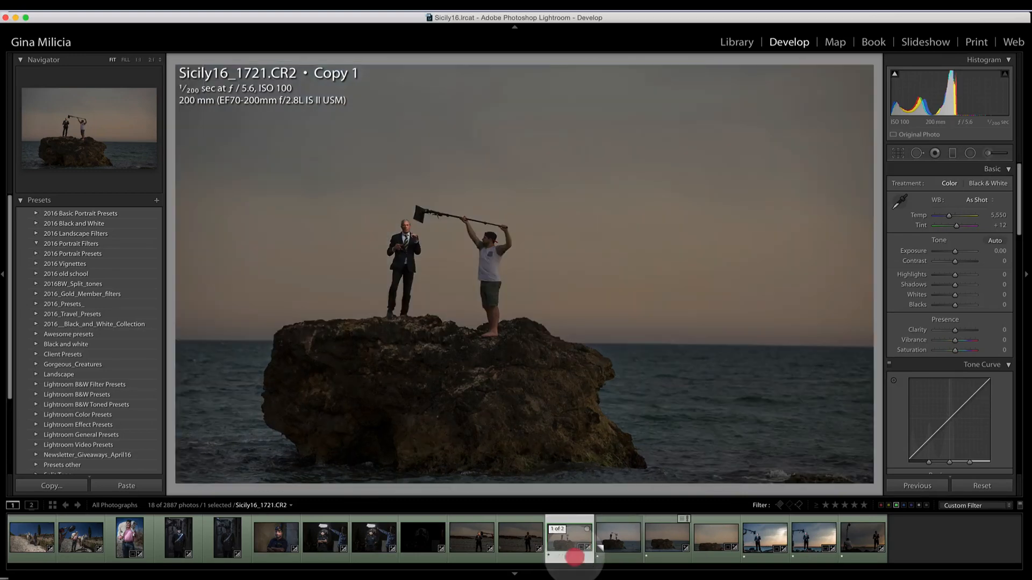
left_click(600, 548)
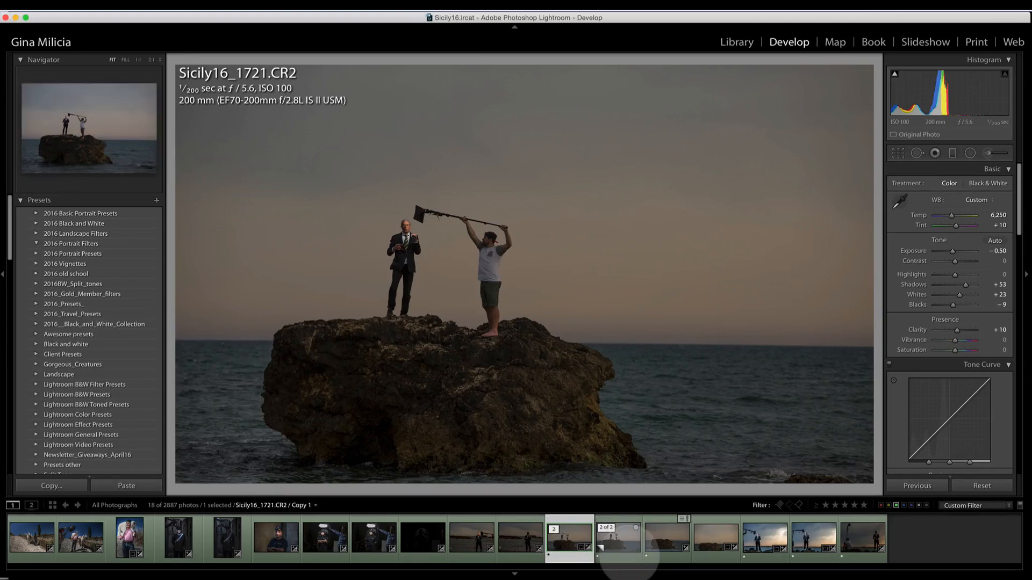
left_click(624, 543)
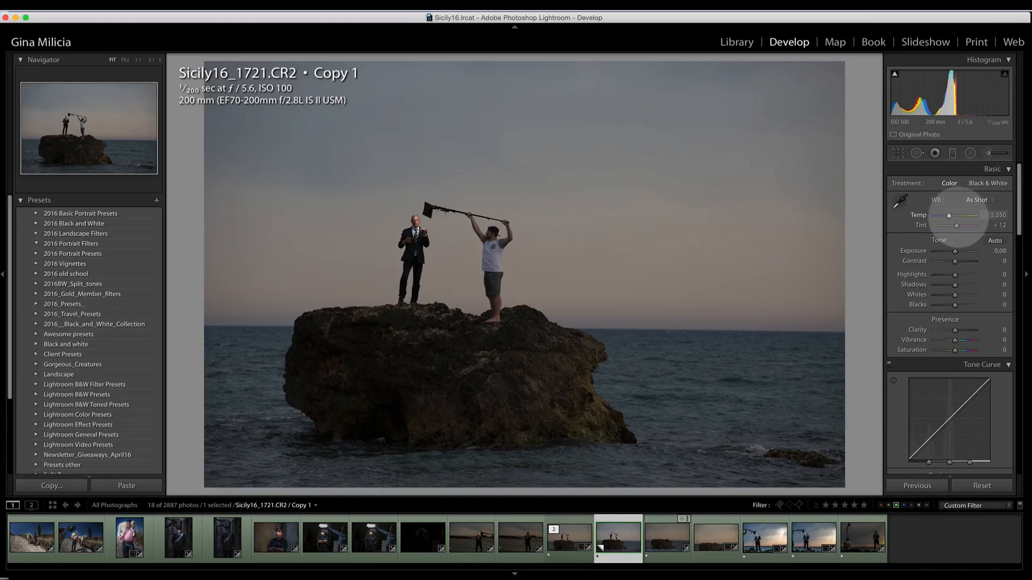
Step: Warm the virtual copy's white balance to Temp 6,250 and Tint +10, and compare it with the before view
left_click_drag(948, 215, 951, 215)
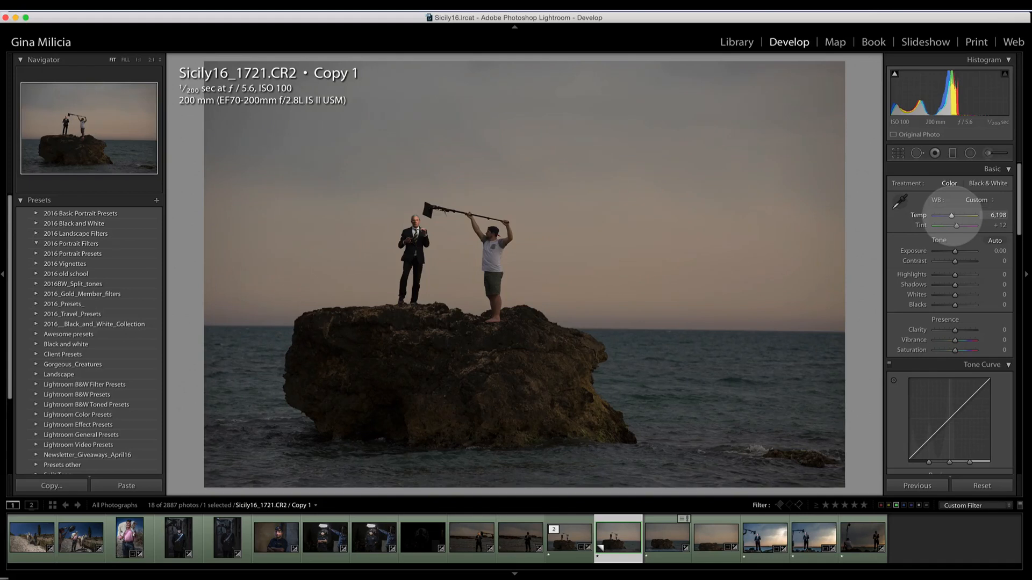
left_click(951, 216)
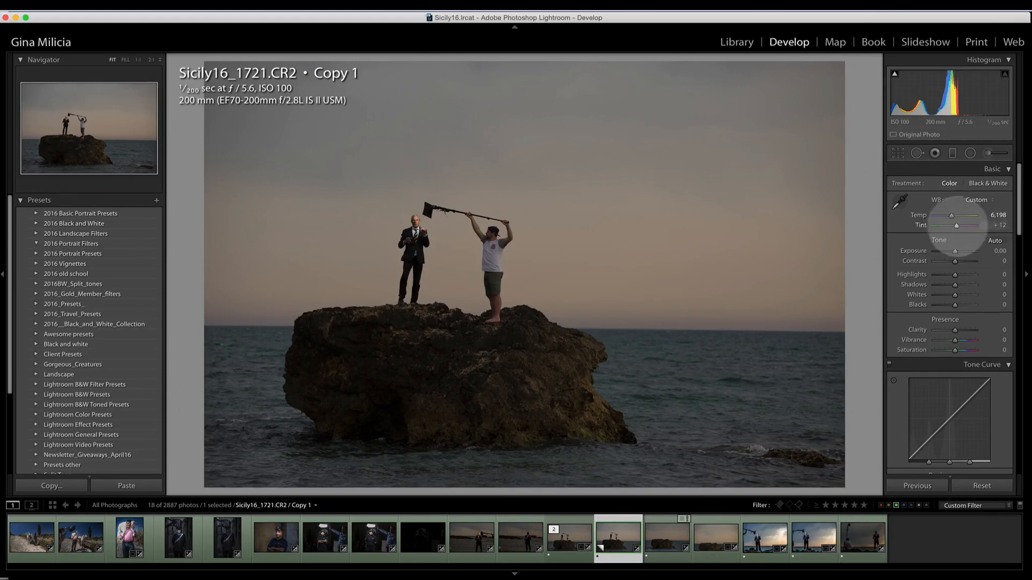
left_click(956, 225)
left_click_drag(957, 226, 956, 225)
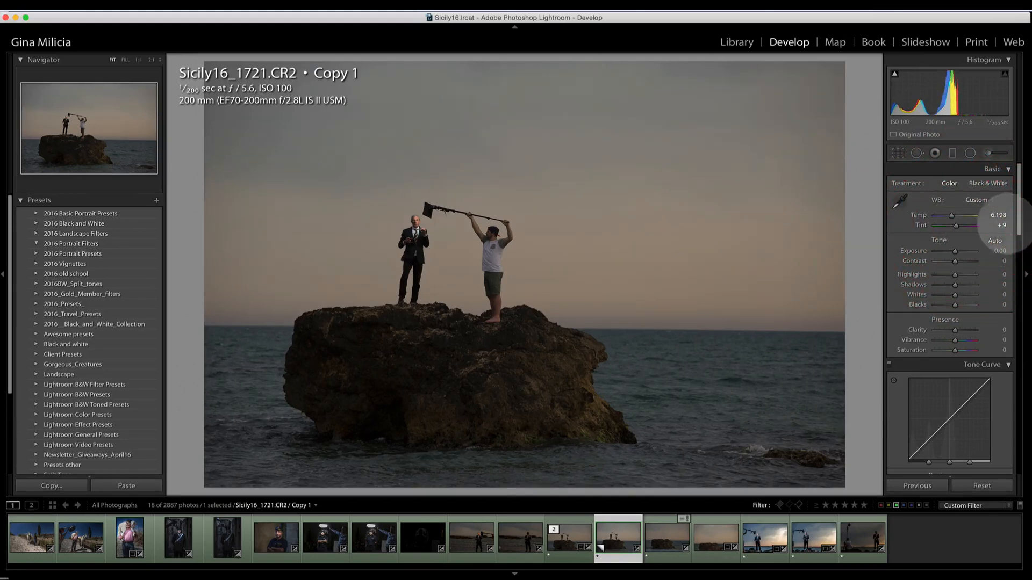
left_click(999, 225)
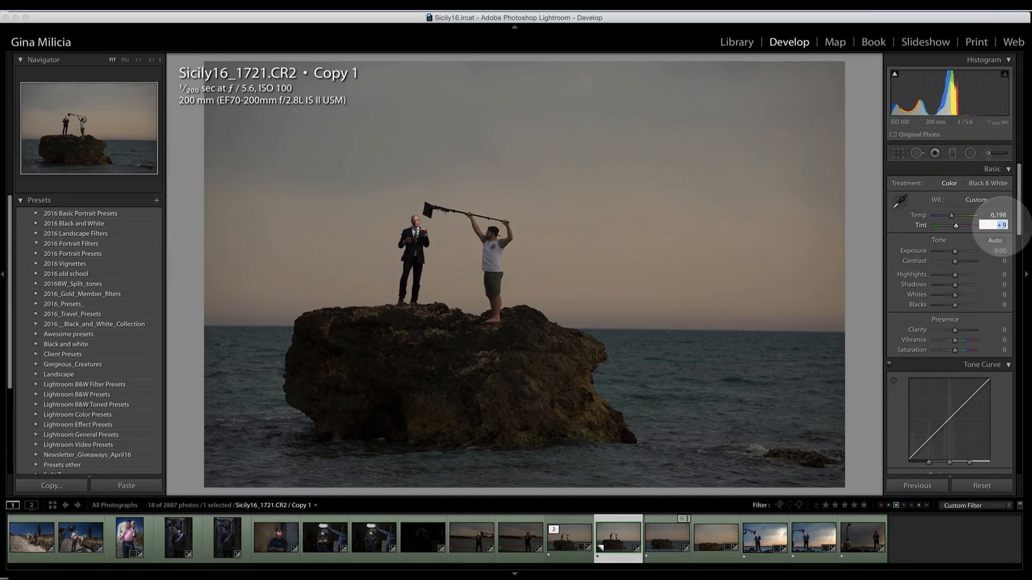
type("10")
left_click(1000, 218)
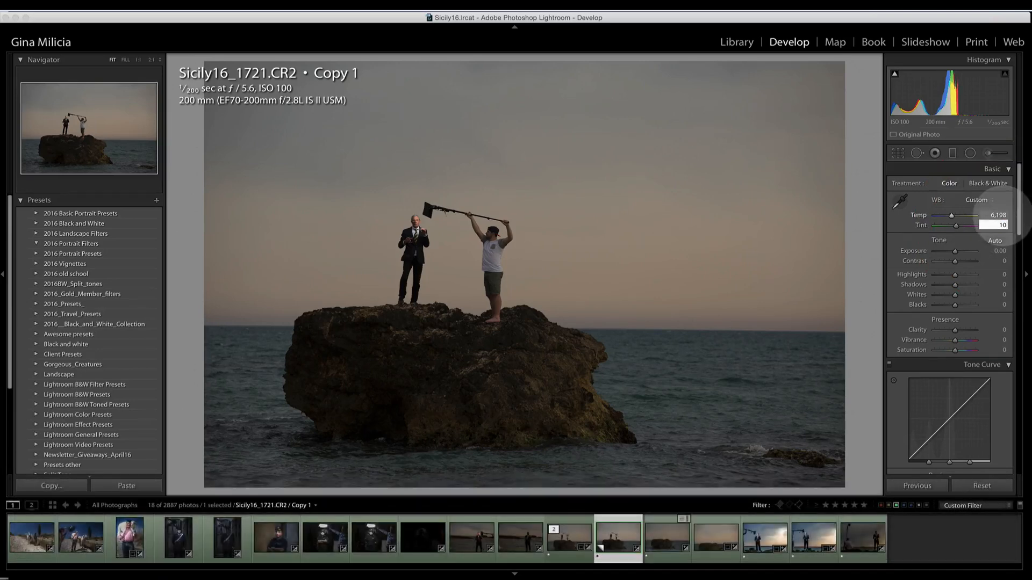
left_click(998, 215)
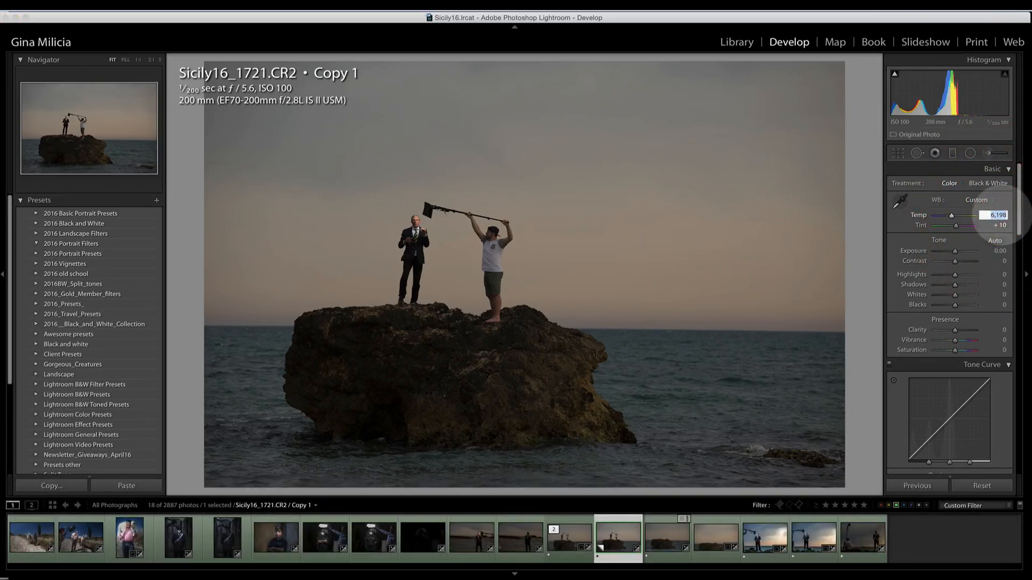
type("6250")
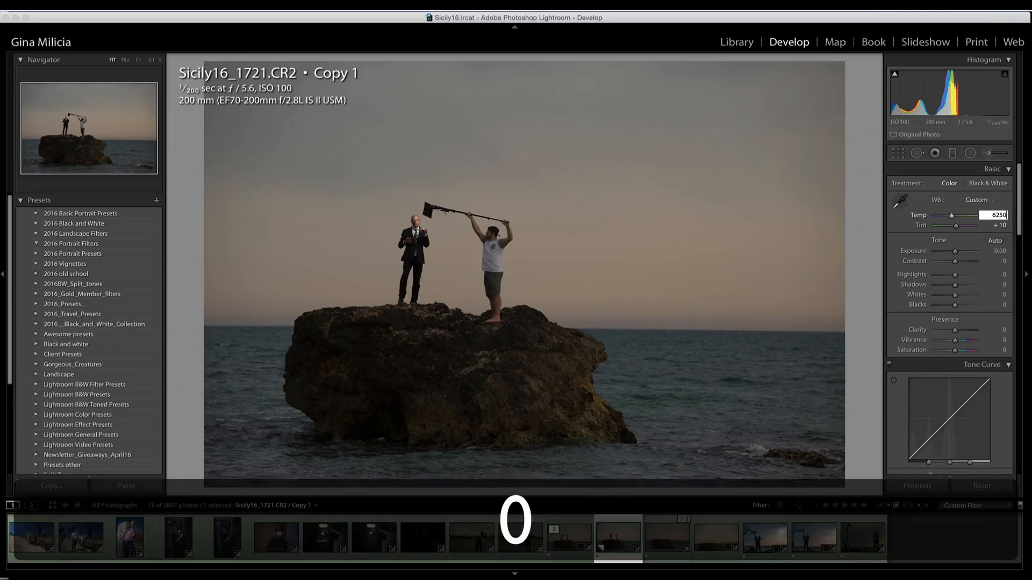
left_click(586, 265)
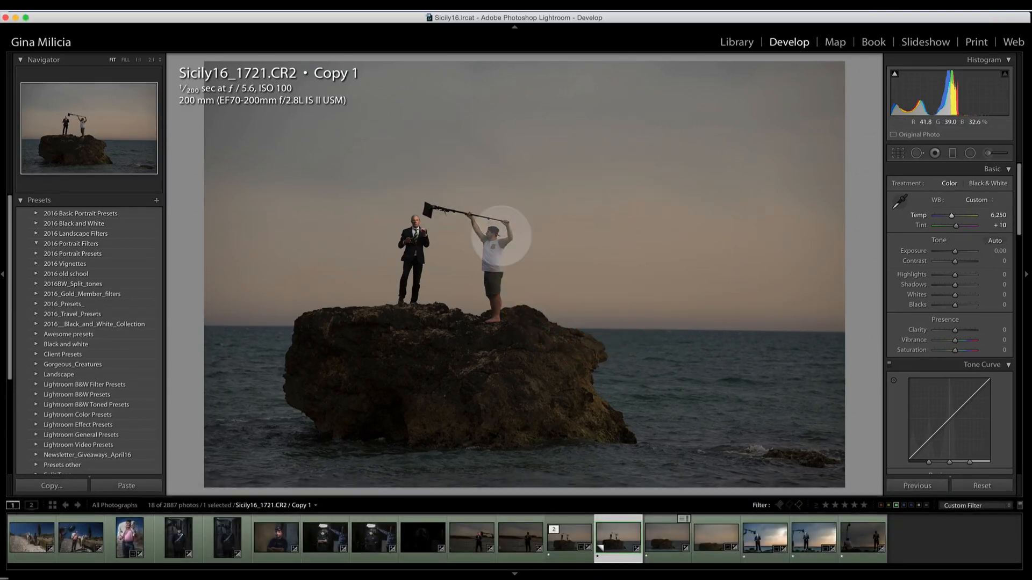
key("backslash")
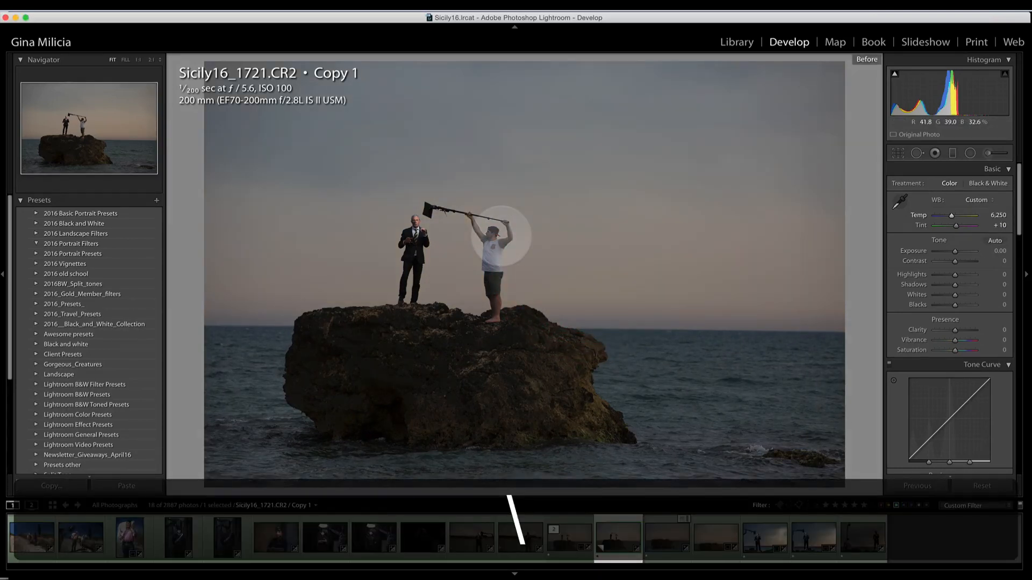
key("backslash")
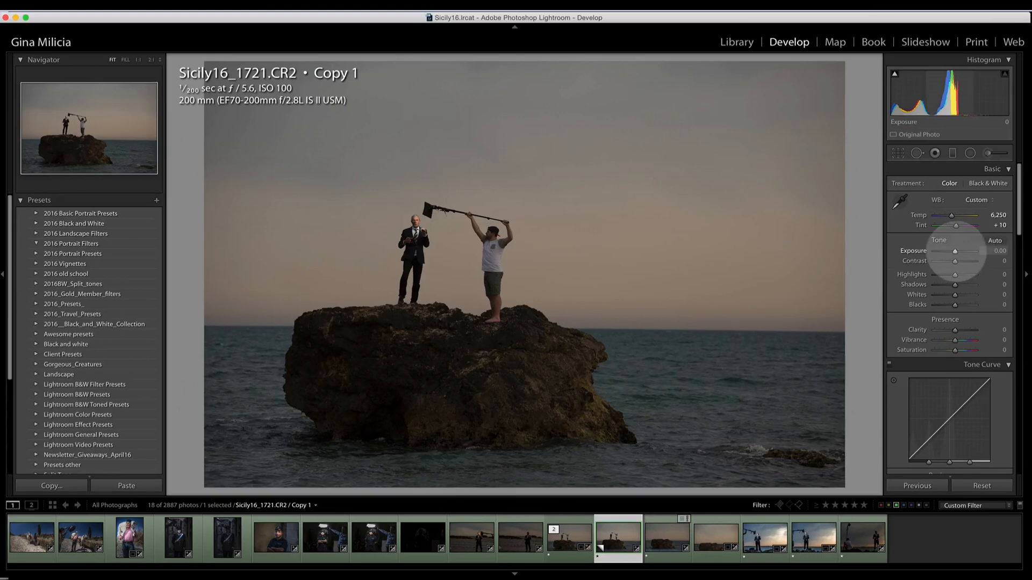
Step: Lower the photo's exposure to −0.55 and raise the shadows to +53
left_click_drag(955, 251, 953, 252)
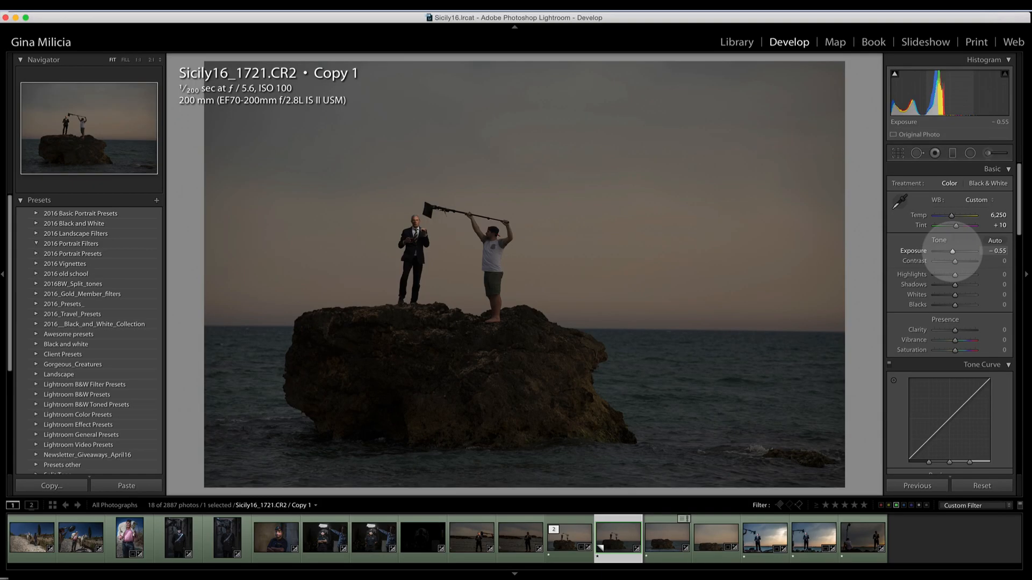
left_click(953, 250)
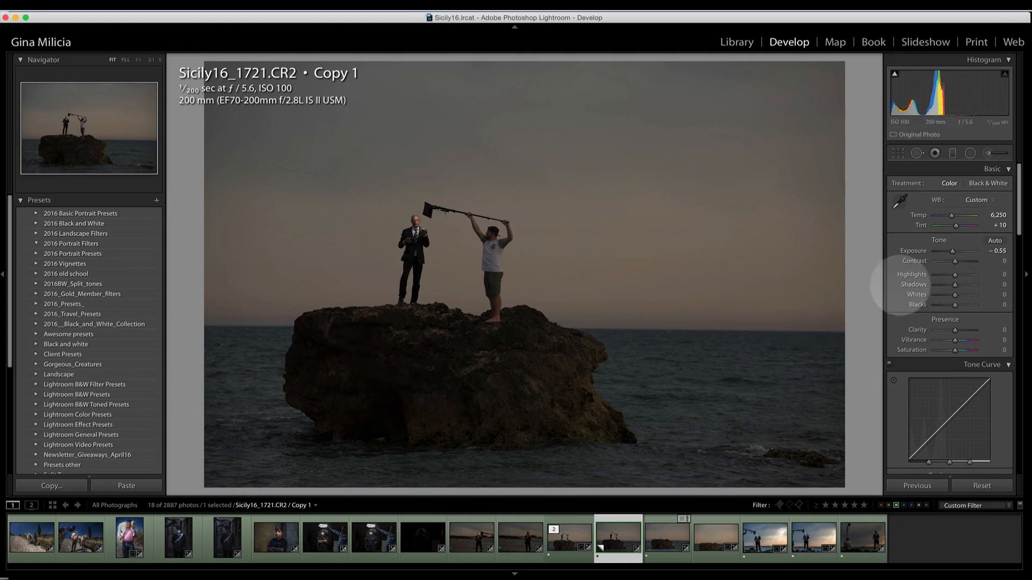
left_click(955, 285)
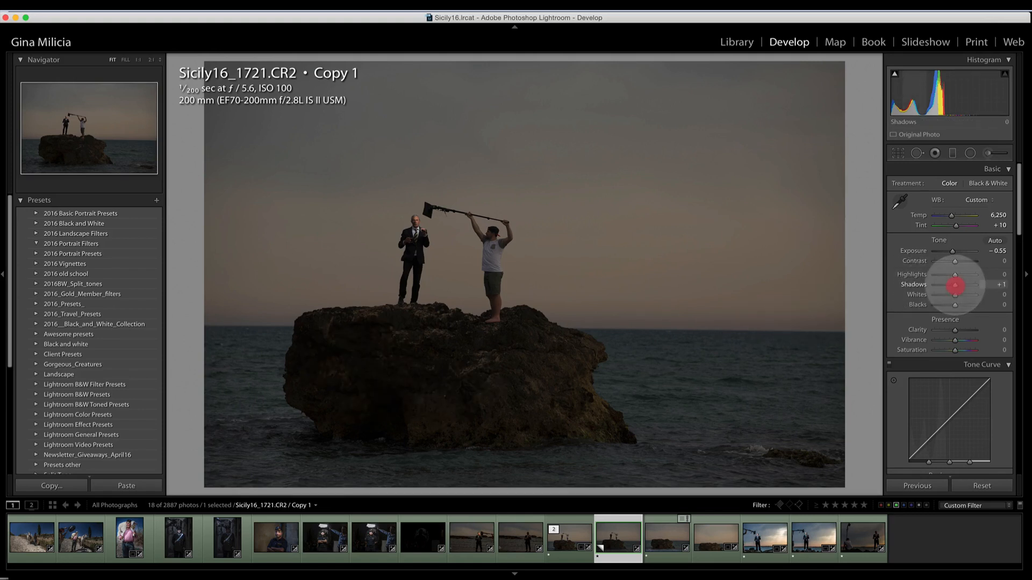
left_click_drag(955, 285, 960, 285)
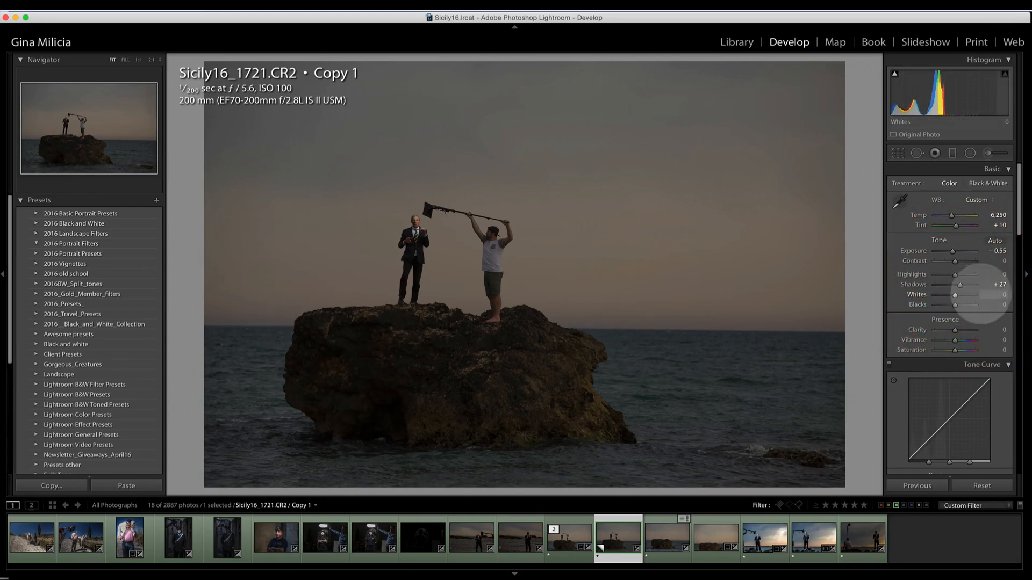
mouse_move(962, 286)
left_mouse_down()
mouse_move(982, 286)
mouse_move(965, 286)
left_mouse_up()
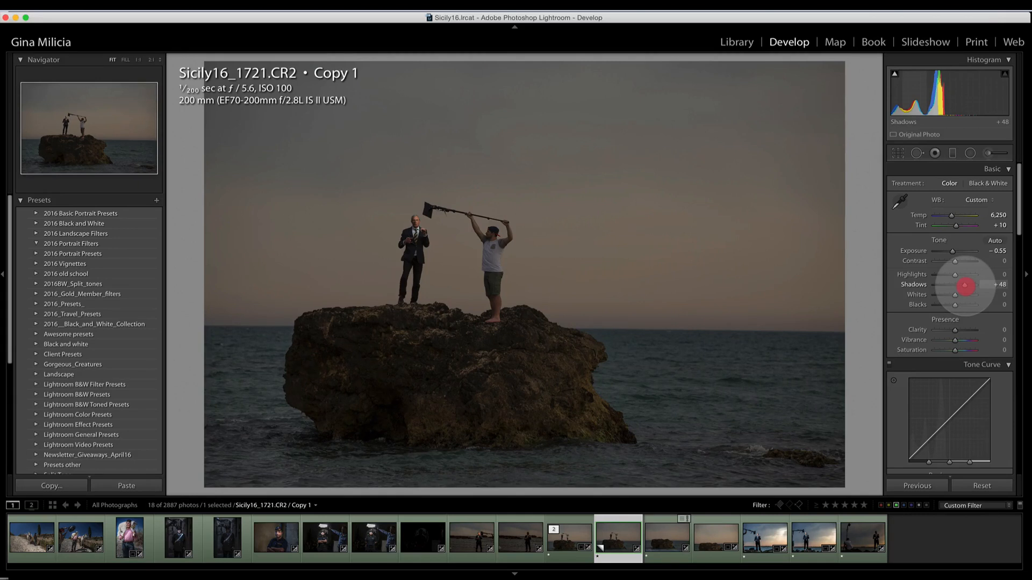
left_click_drag(965, 285, 966, 285)
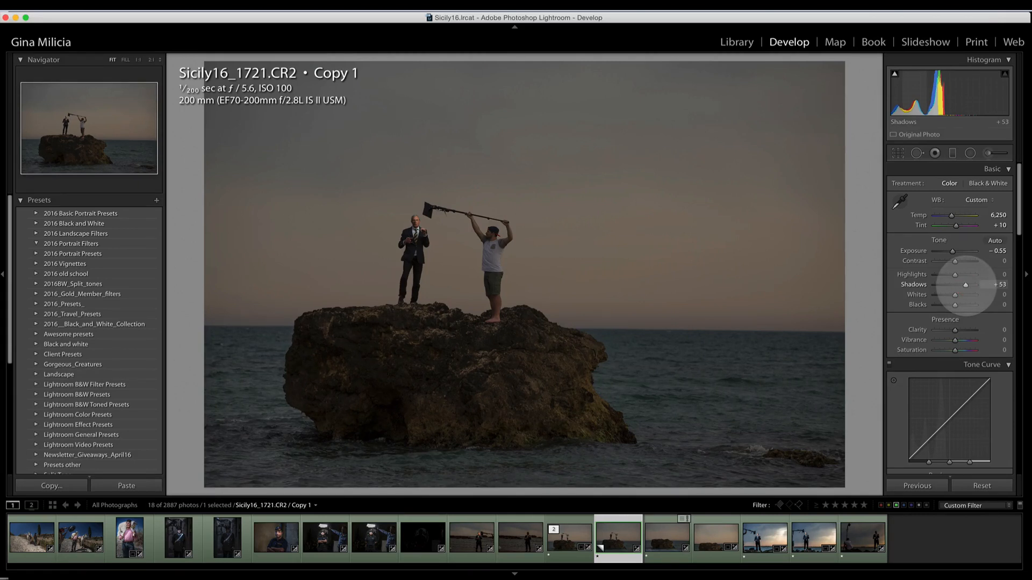
Step: Raise the photo's whites to +25, checking the highlight clipping preview while adjusting
left_click_drag(954, 295, 956, 294)
key("super")
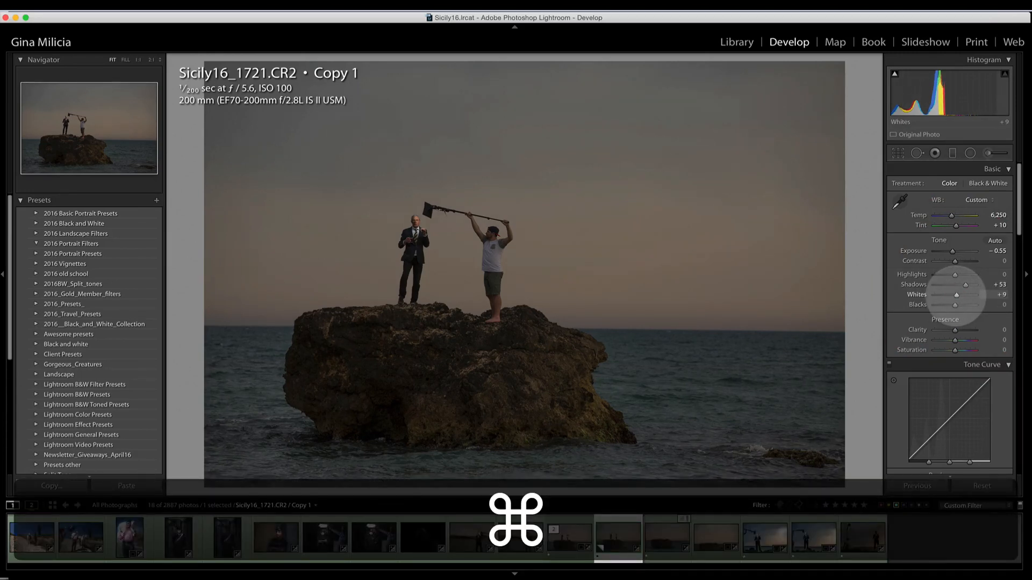
left_click(956, 295)
key("super")
left_click_drag(956, 295, 960, 295)
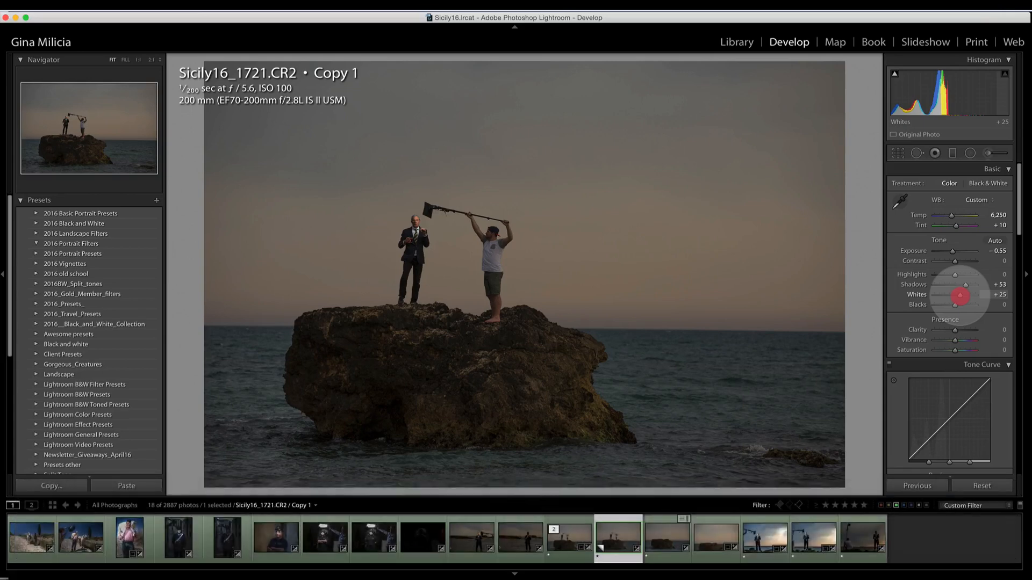
key("alt")
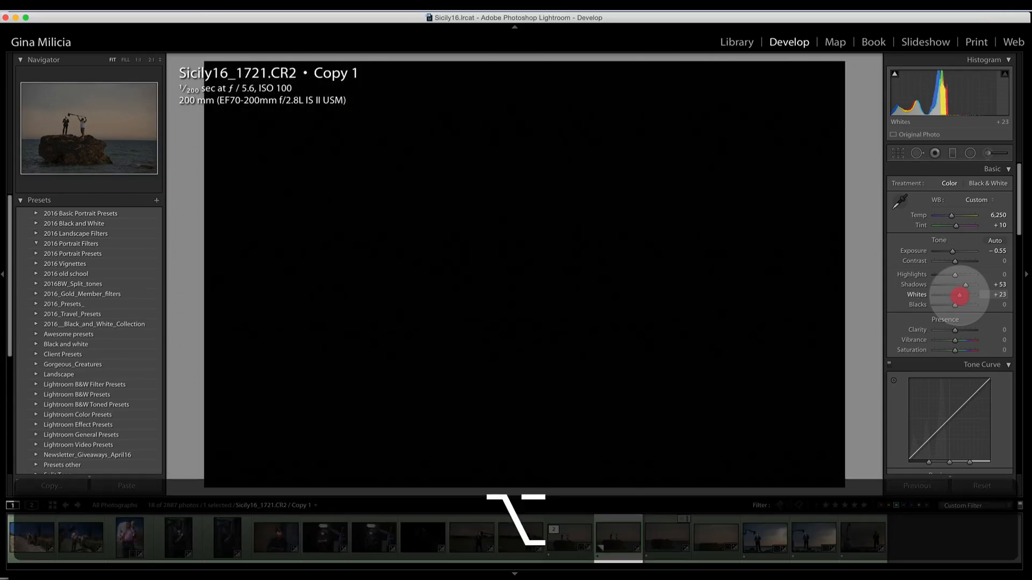
left_click_drag(960, 295, 960, 295)
left_click(960, 295)
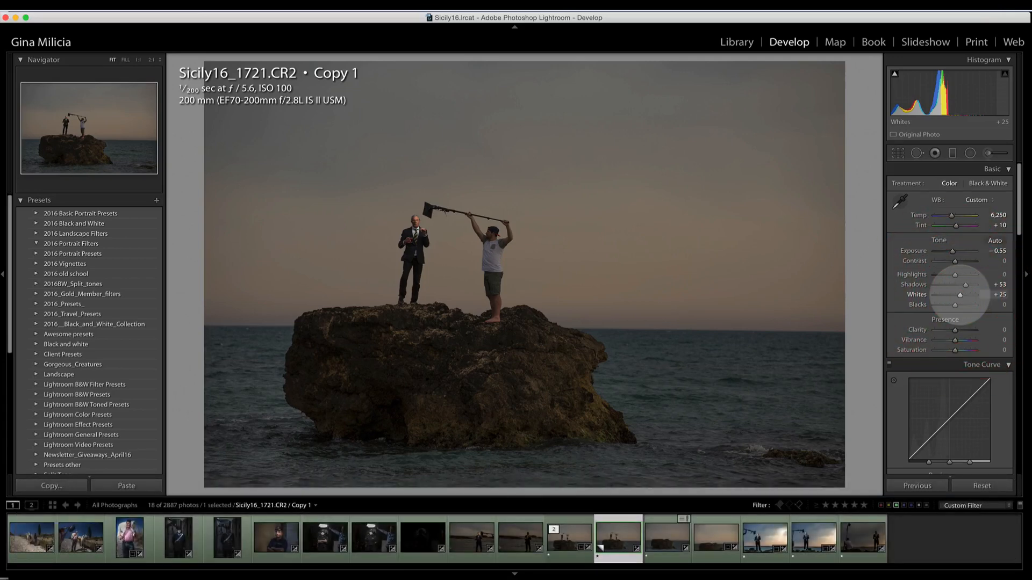
Step: Set the photo's blacks to −9 and clarity to +11, and compare the result with the before view
left_click_drag(957, 305, 953, 305)
key("alt")
left_click(953, 304)
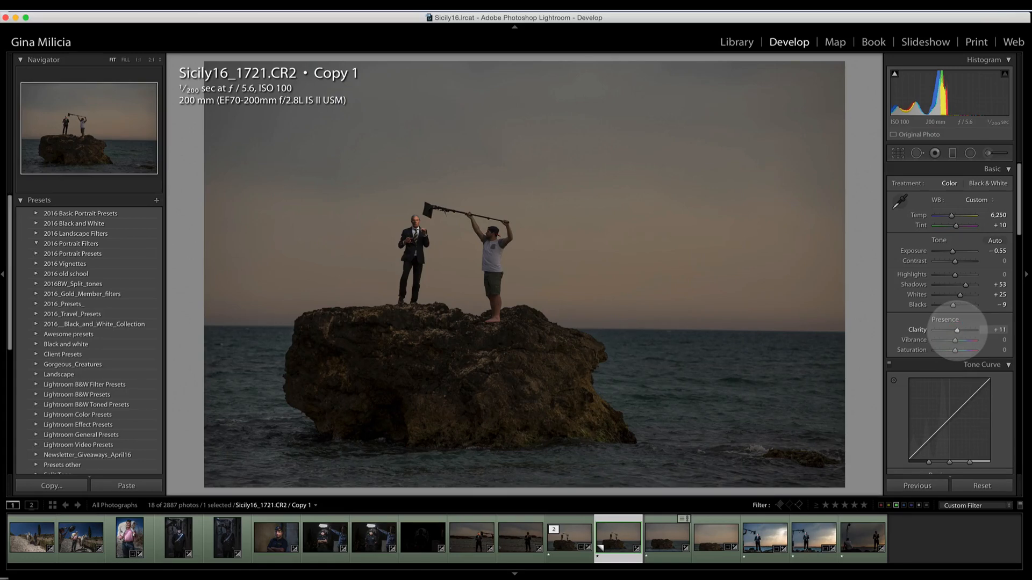
left_click(956, 330)
key("backslash")
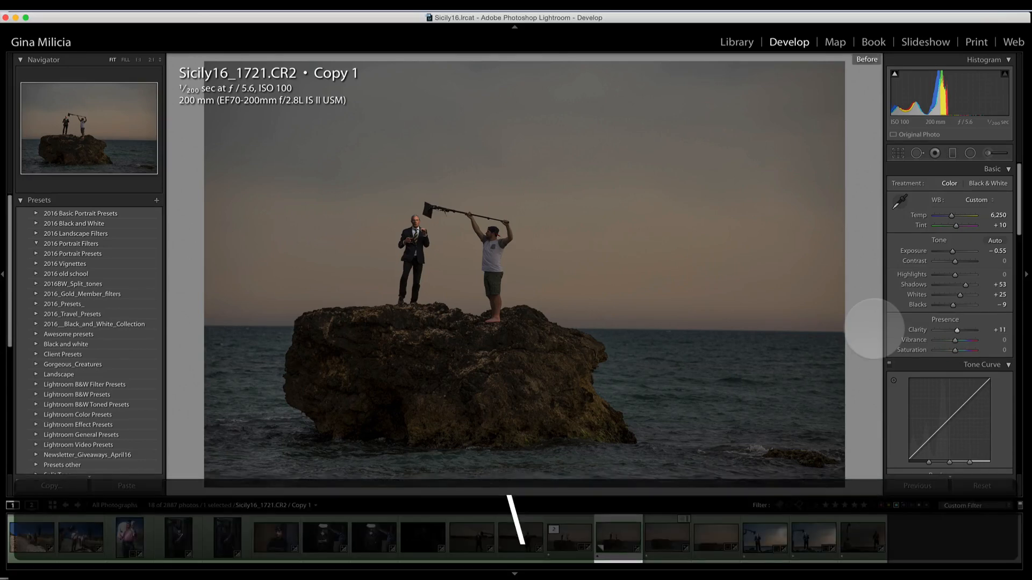
key("backslash")
key("backslash")
key("backslash")
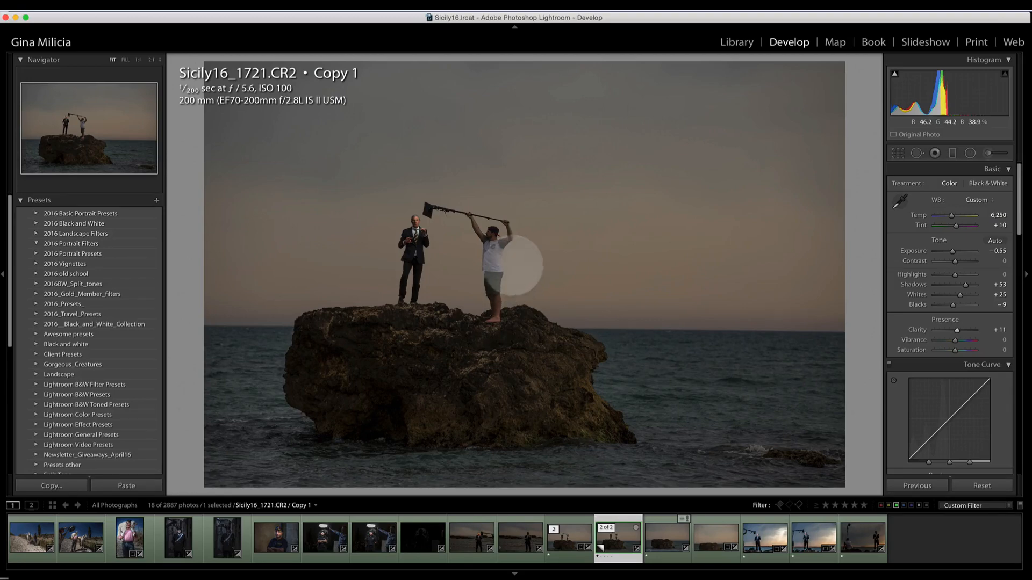
Step: Switch to Photoshop and leave full-screen view to show the workspace and layers of Sicily_1721WorkingA.psd
left_click(774, 558)
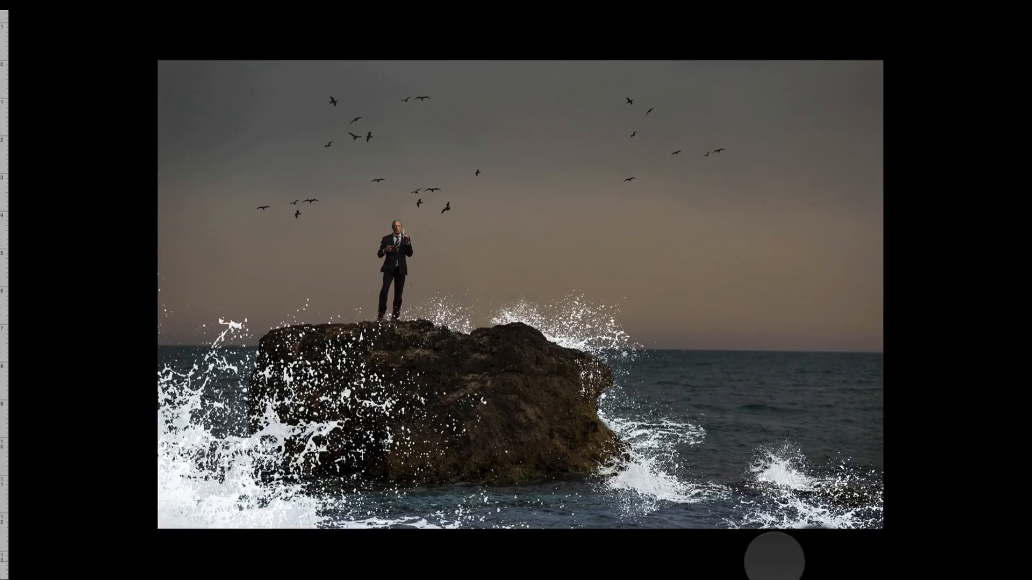
key("f")
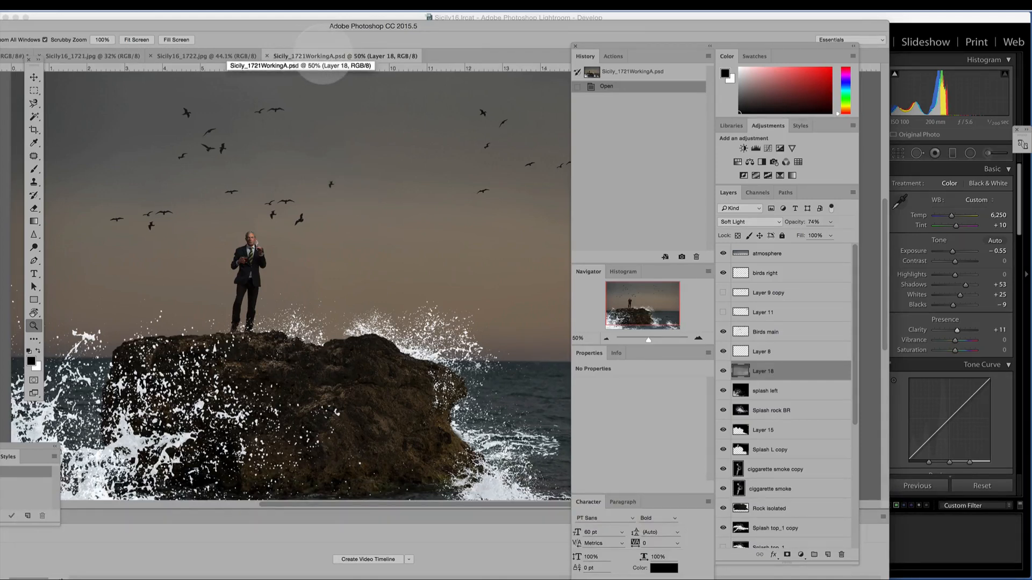
left_click(438, 63)
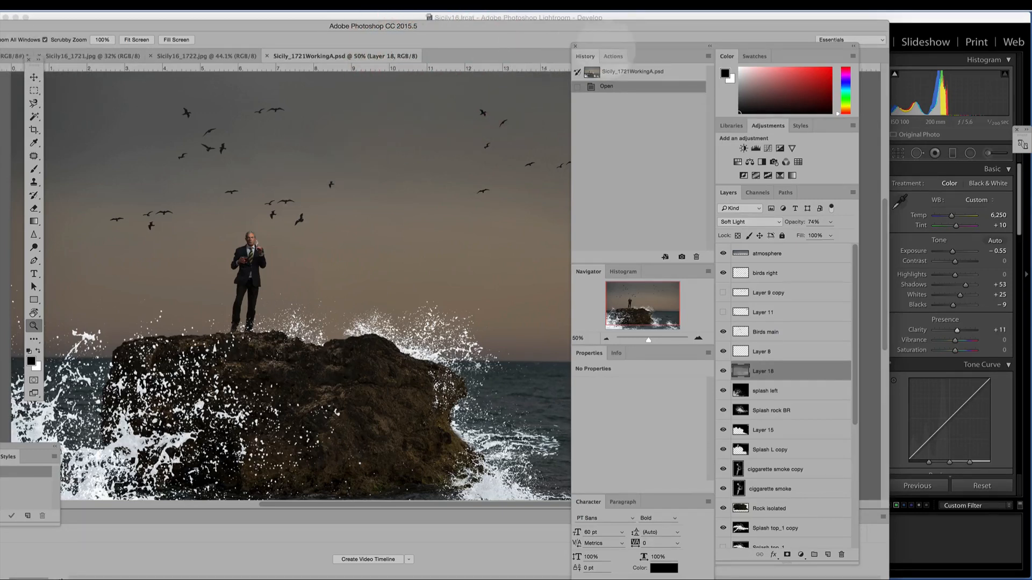
Step: Hide the floating panel group, float Sicily_1721WorkingA.psd in its own window, and enlarge the window to fit the whole image
left_click(574, 45)
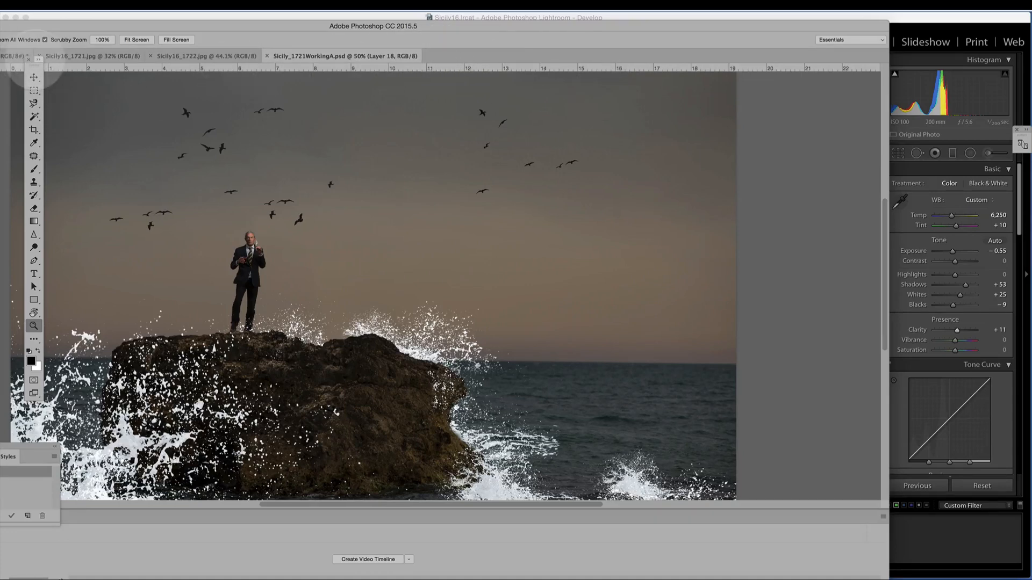
left_click(23, 58)
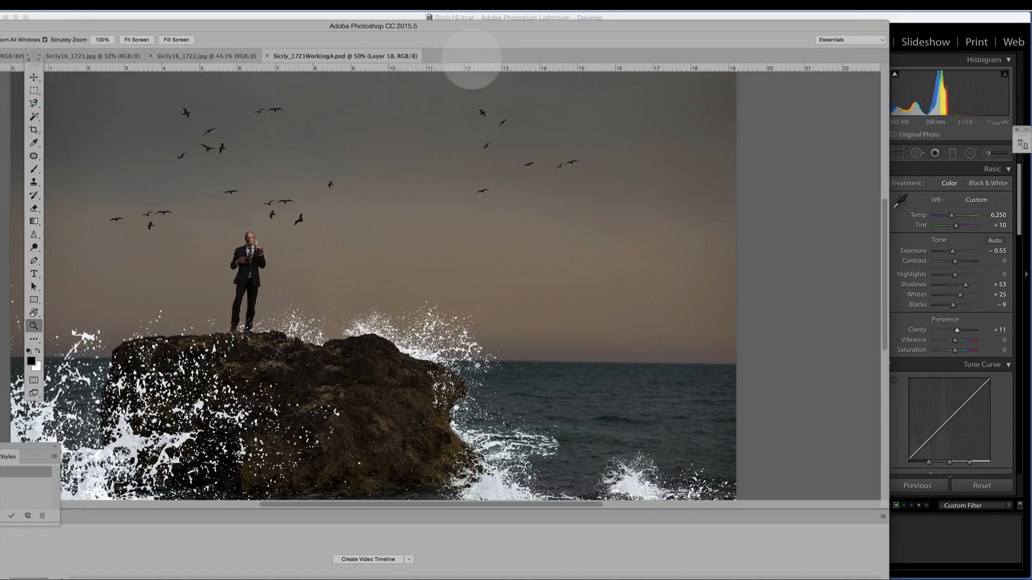
left_click(537, 58)
left_click_drag(537, 58, 530, 41)
left_click_drag(350, 58, 127, 63)
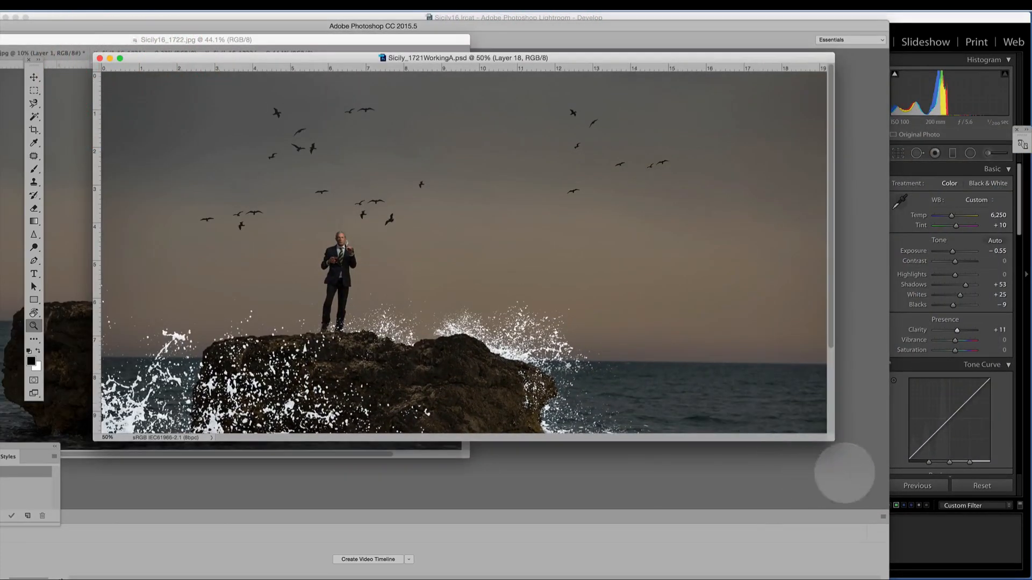
left_click_drag(834, 438, 821, 570)
left_click_drag(327, 57, 291, 38)
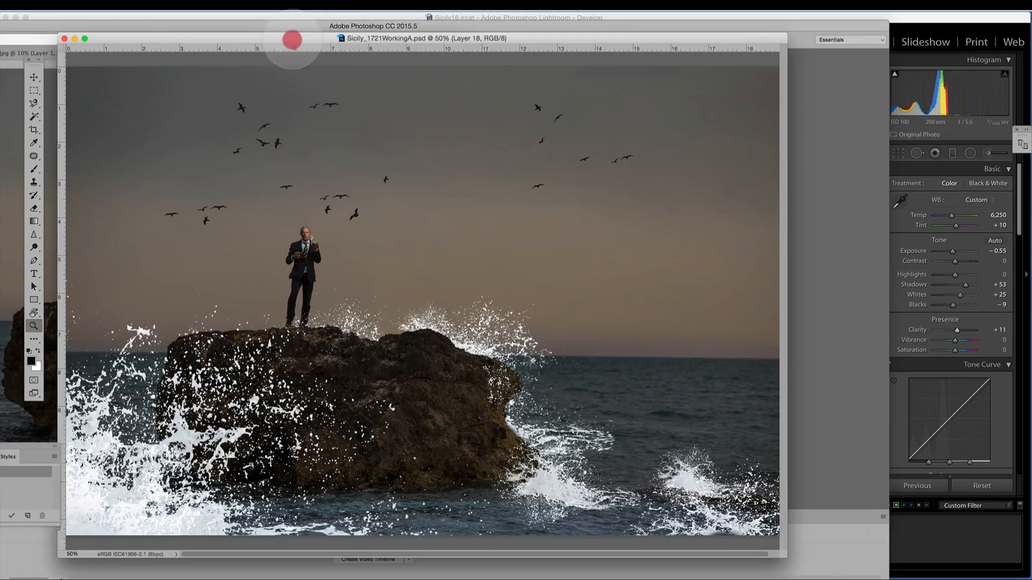
Step: Bring back the Layers panel group and place it beside the main part of the image
left_click(324, 5)
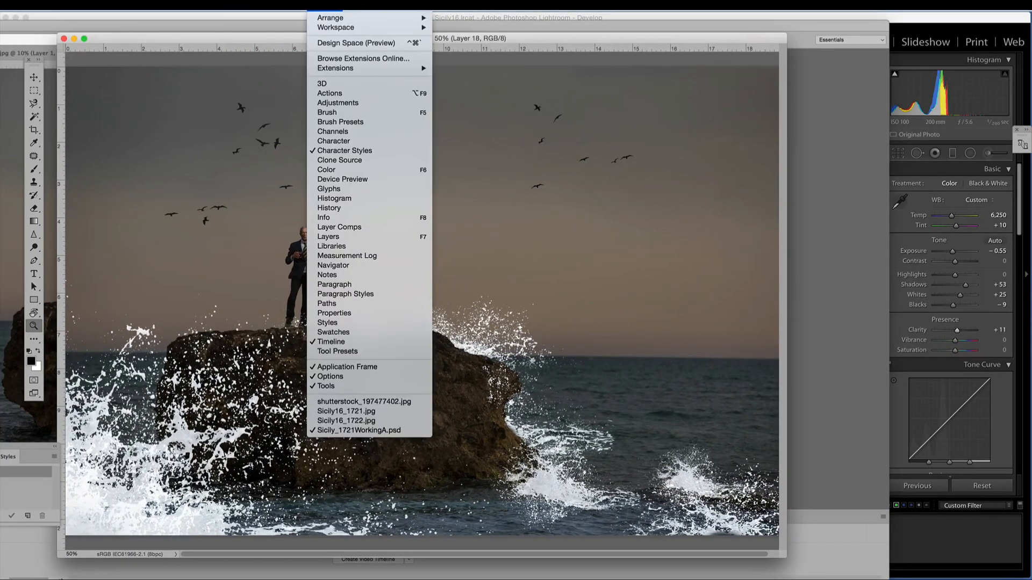
left_click(352, 237)
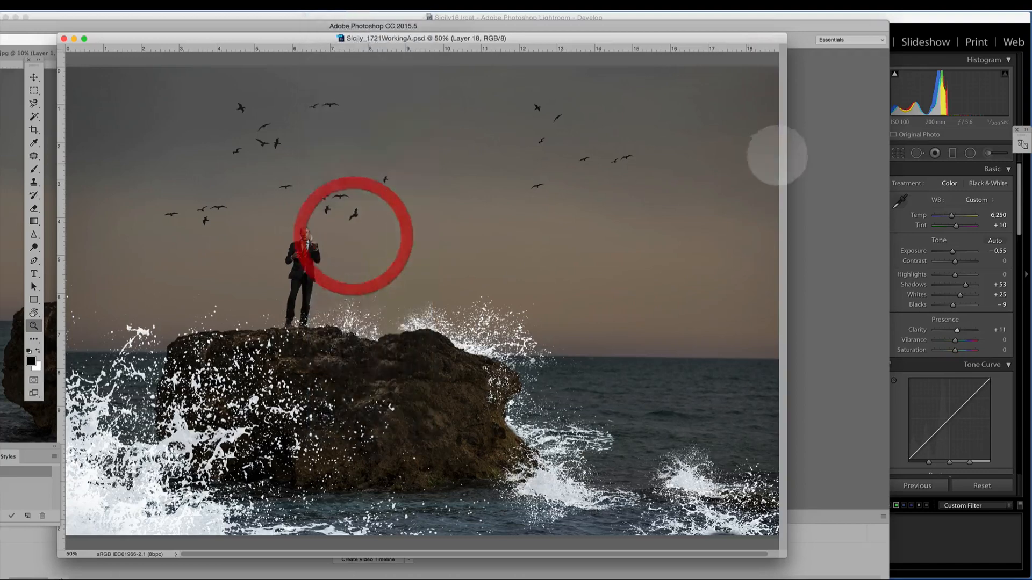
left_click_drag(632, 47, 781, 23)
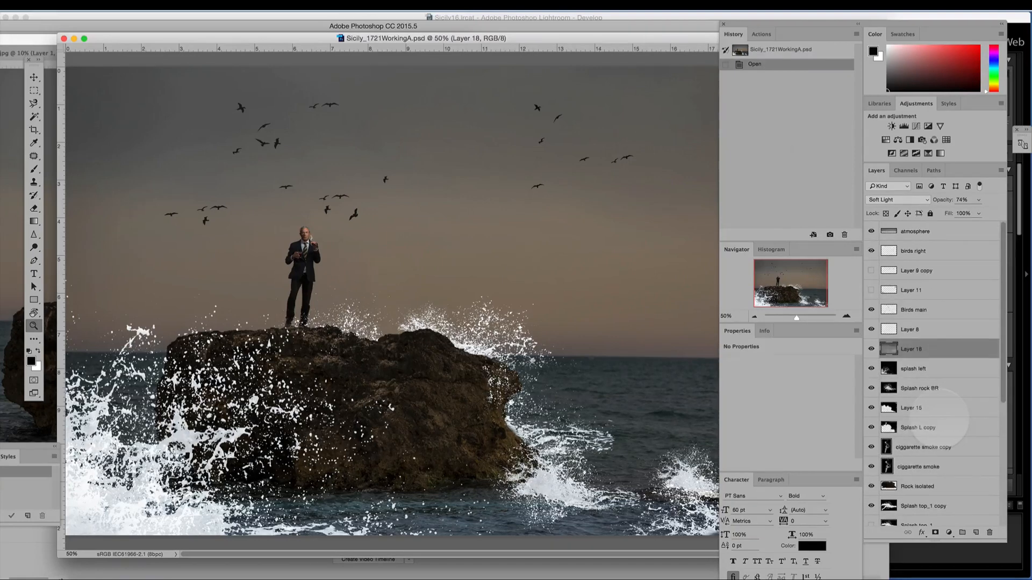
Step: Compare Layer 17 with Layer 17 copy by switching their visibility, then hide Layer 17 and show Layer 17 copy
scroll(939, 418, "down", 10)
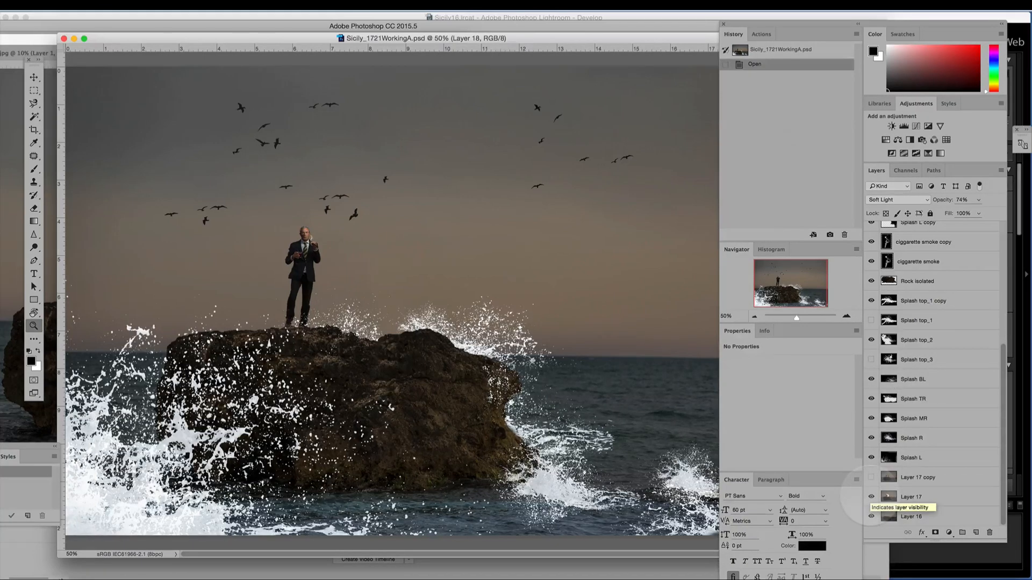
left_click(871, 496)
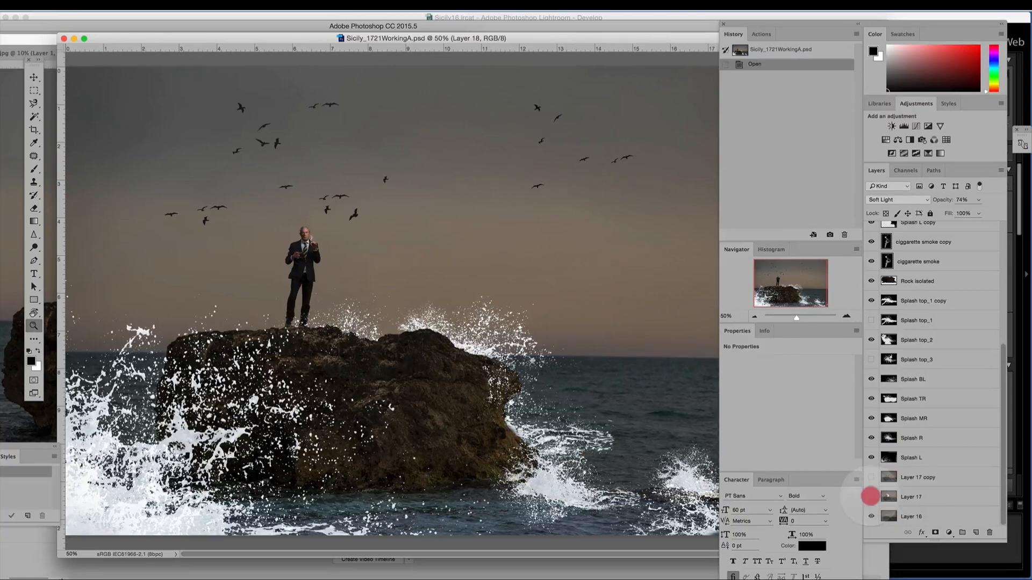
left_click(871, 497)
left_click(872, 477)
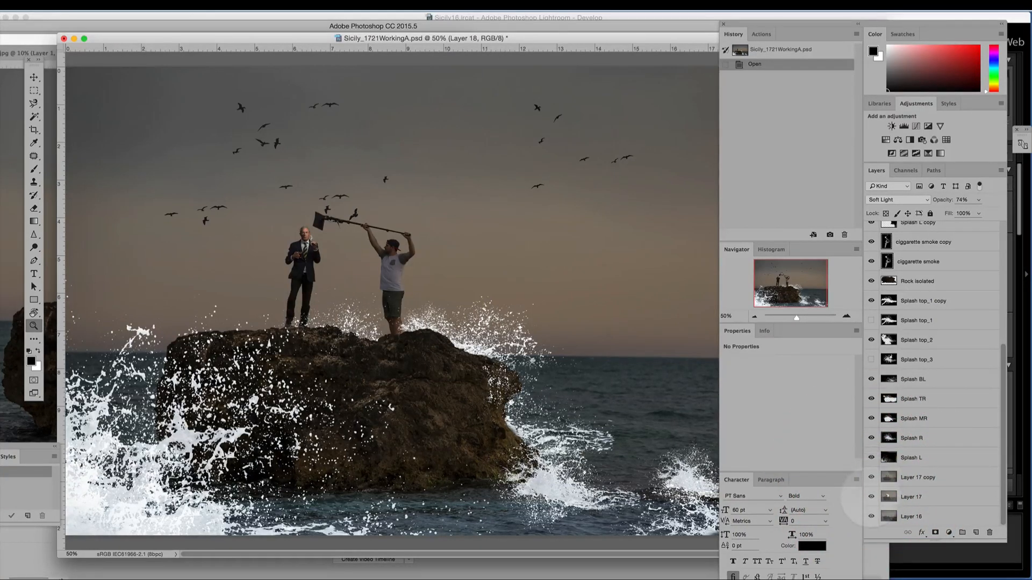
left_click(871, 496)
left_click(871, 497)
left_click(871, 477)
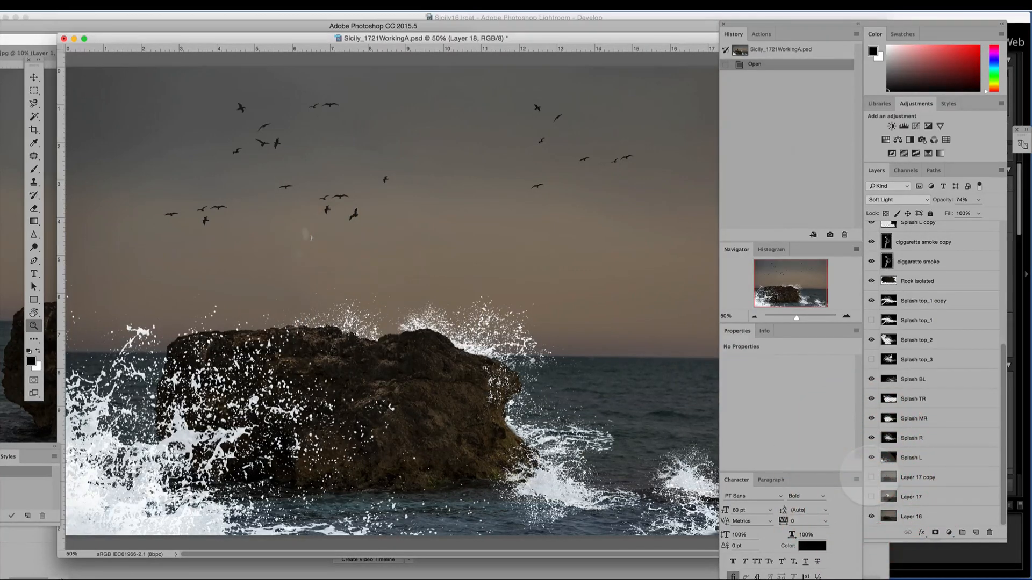
left_click(871, 477)
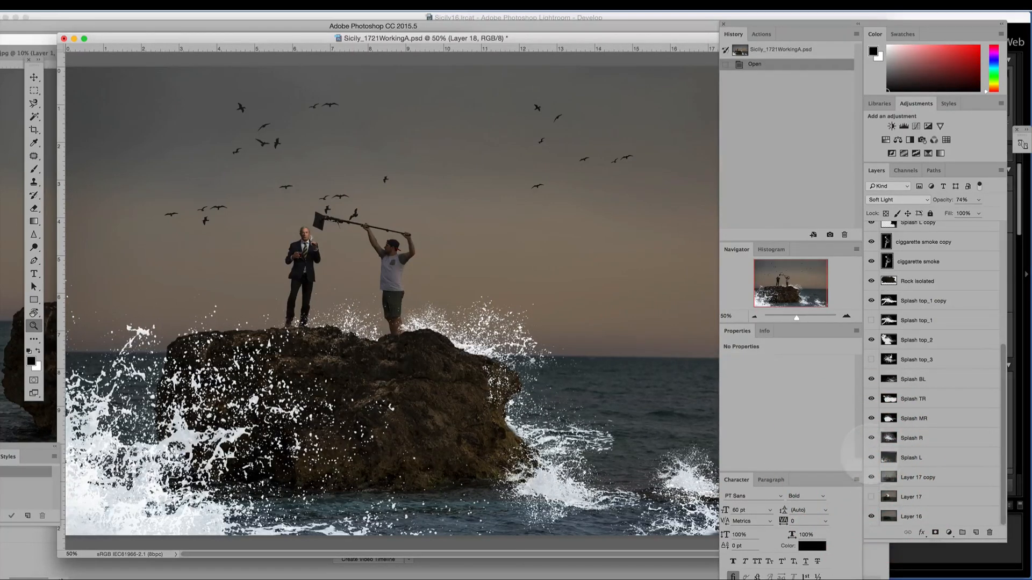
Step: Hide the layers Splash L, Splash R, Splash MR, Splash TR, Splash BL, Splash top_2 and Splash top_1 copy
left_click(871, 457)
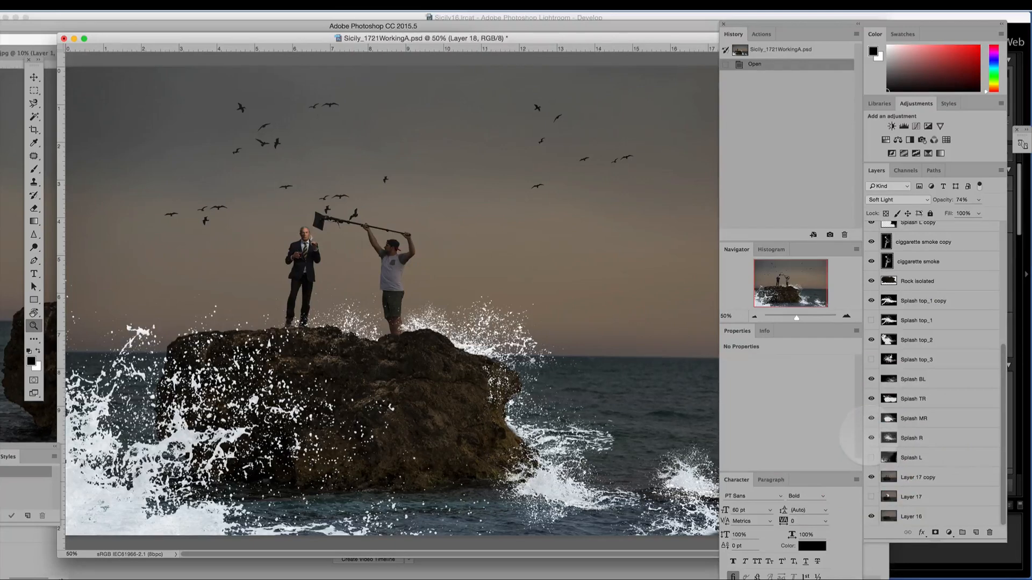
left_click(871, 438)
left_click(871, 418)
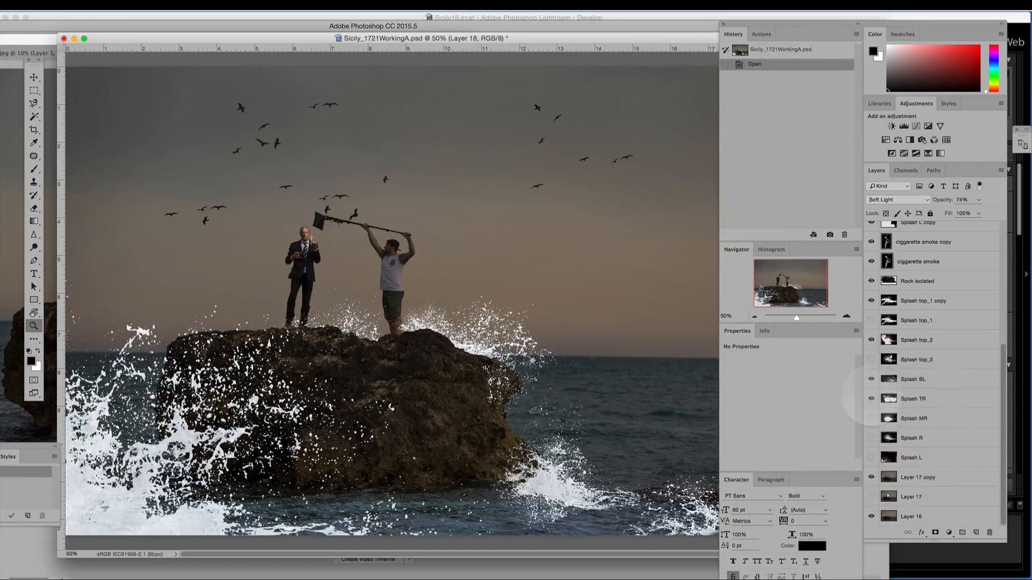
left_click(871, 399)
left_click(871, 378)
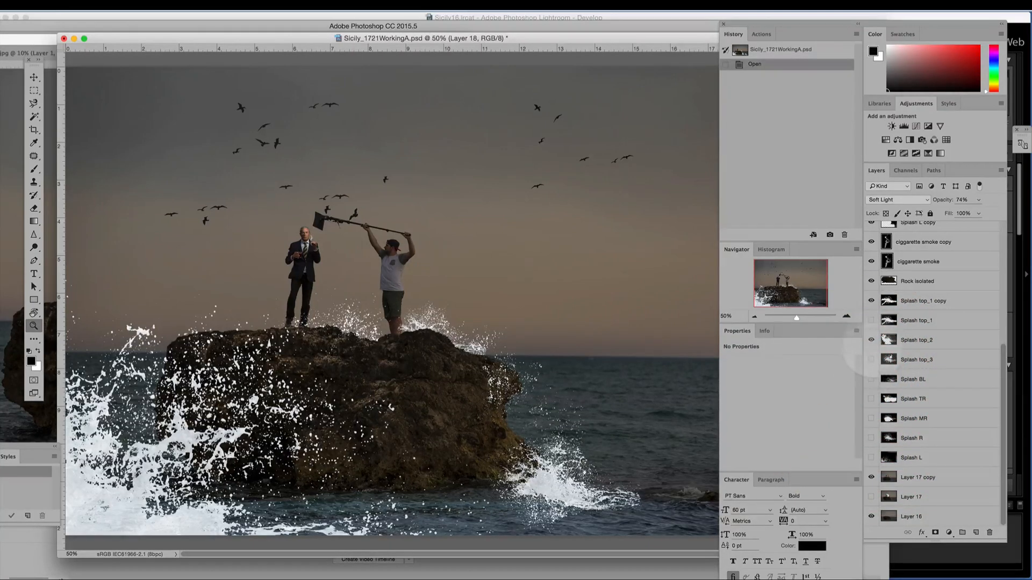
left_click(872, 339)
left_click(871, 301)
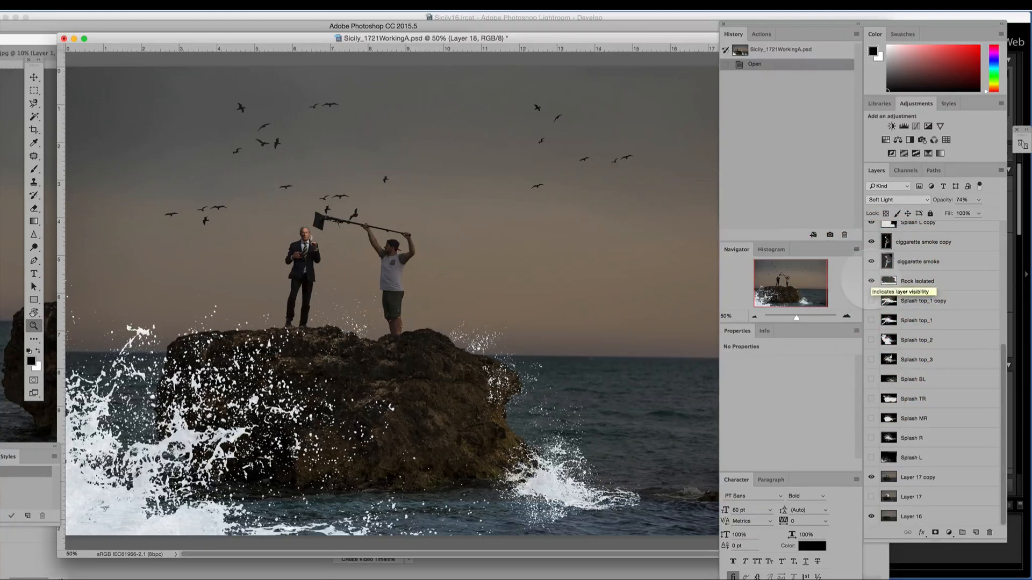
Step: Check the Rock isolated layer by switching its visibility, and hide both the ciggarette smoke and ciggarette smoke copy layers
left_click(871, 281)
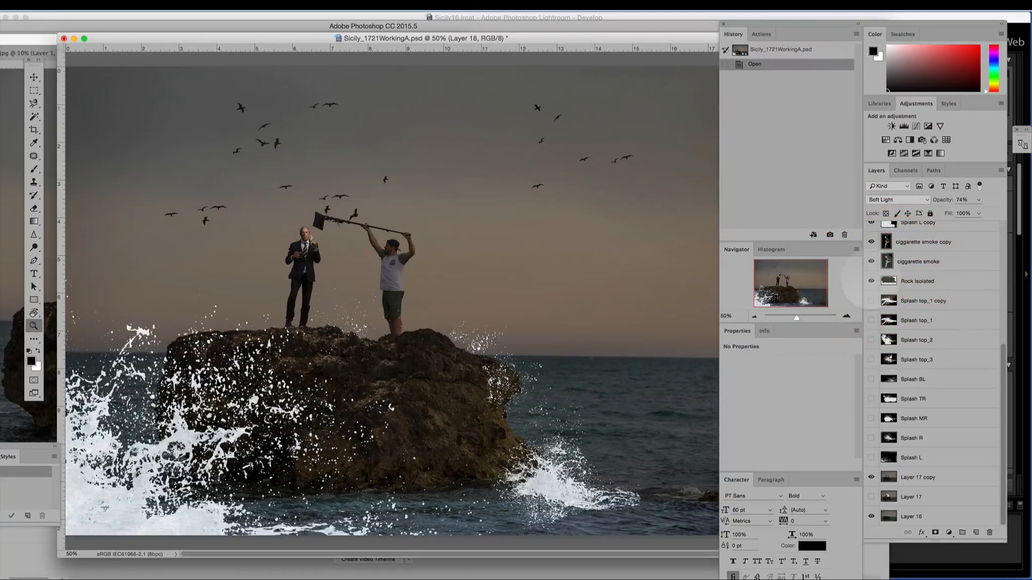
left_click(871, 281)
left_click(871, 281)
scroll(896, 354, "up", 1)
scroll(894, 352, "up", 1)
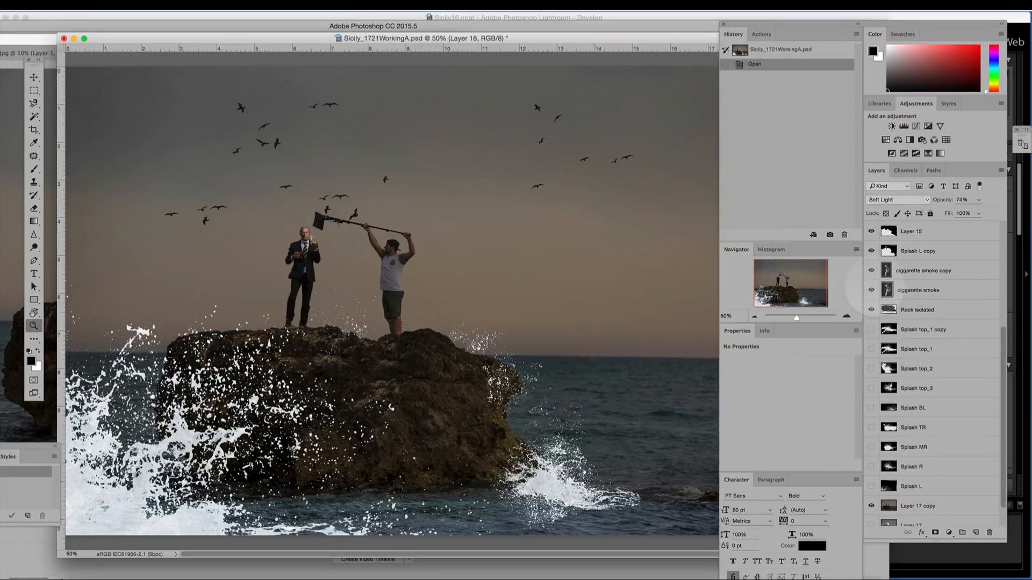
left_click(872, 290)
left_click(871, 290)
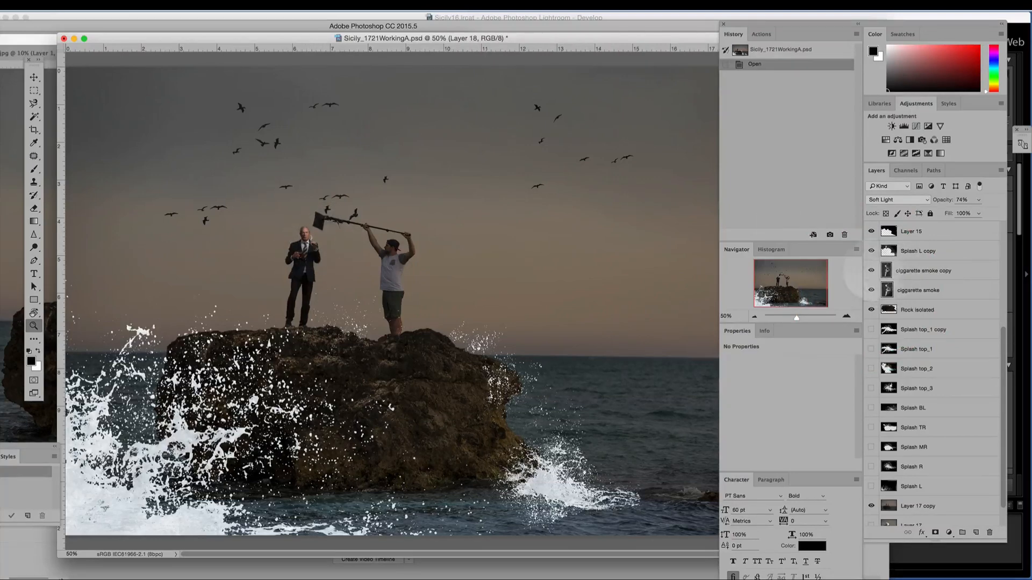
left_click(871, 270)
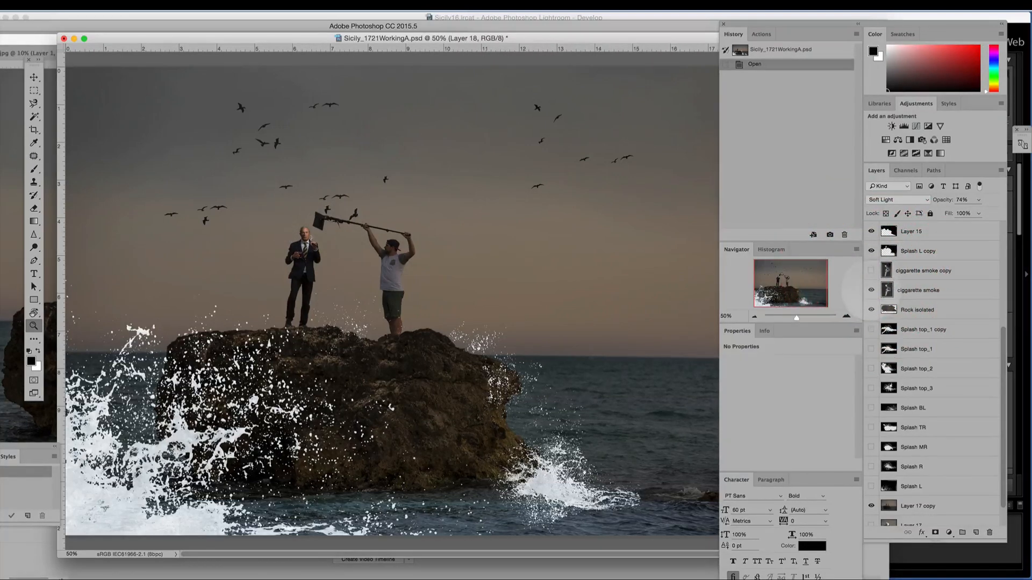
left_click(871, 290)
Step: Hide the remaining splash layers: Splash L copy, Splash rock BR, Layer 15 and splash left
scroll(868, 294, "up", 2)
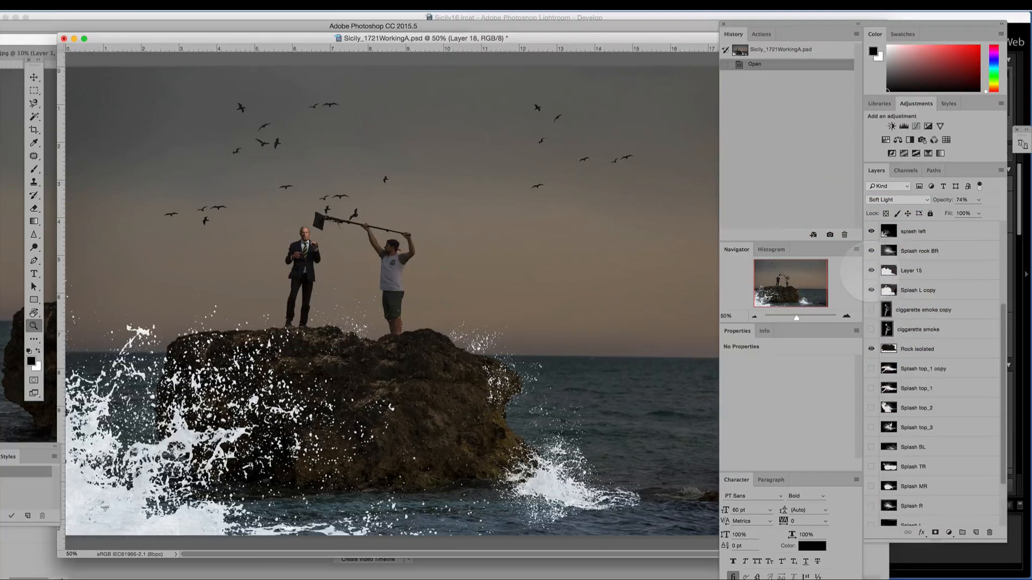
left_click(871, 291)
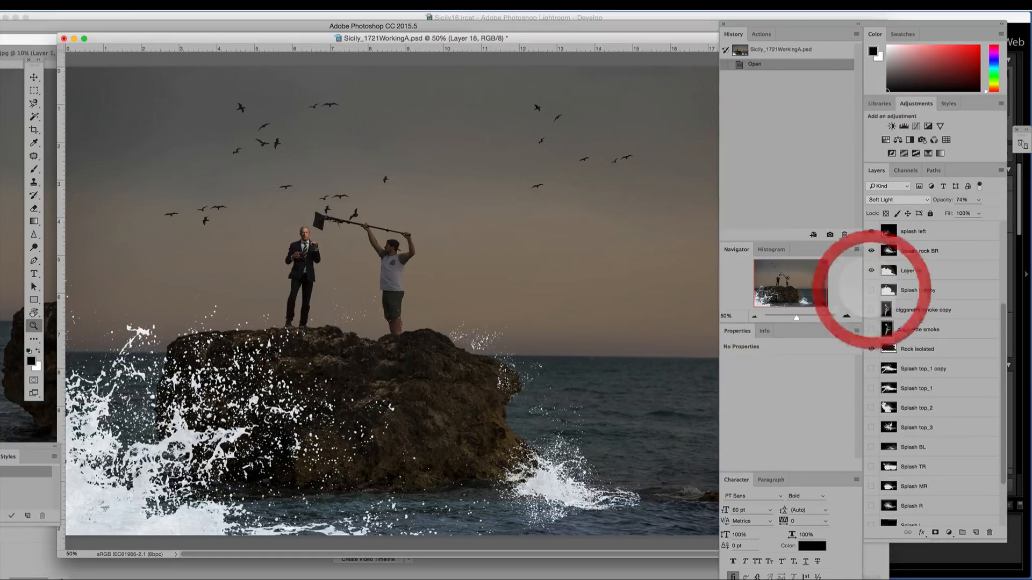
left_click(870, 251)
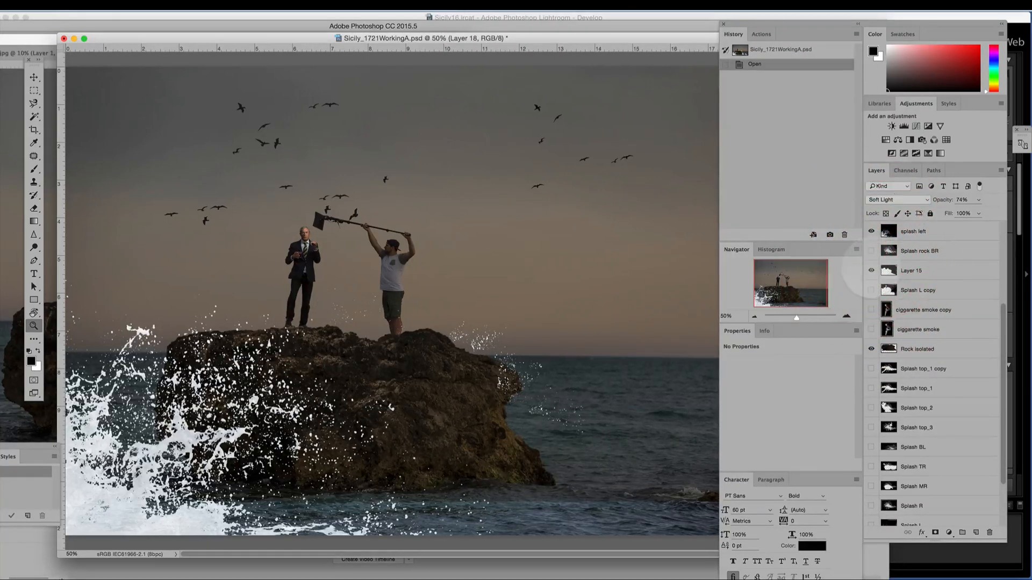
left_click(872, 270)
scroll(871, 269, "up", 1)
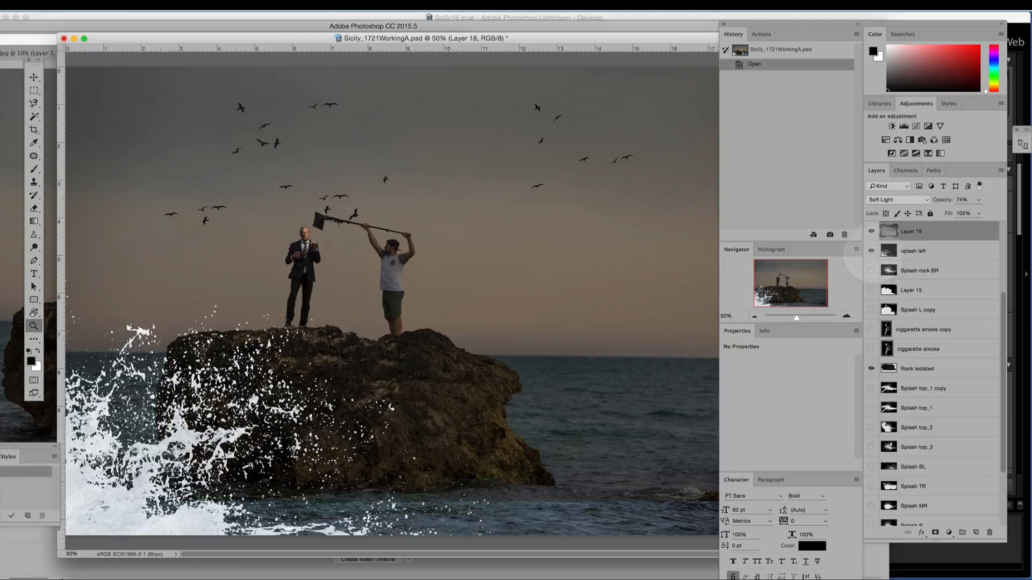
left_click(871, 250)
Step: Hide the soft-light Layer 18, Layer 8, Birds main, birds right and atmosphere layers
scroll(881, 268, "up", 3)
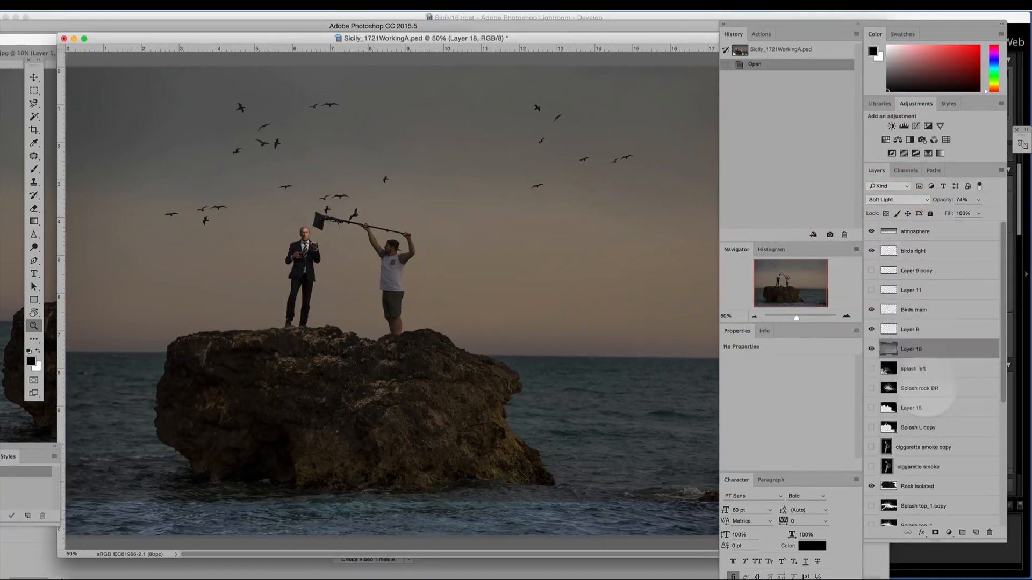
left_click(871, 348)
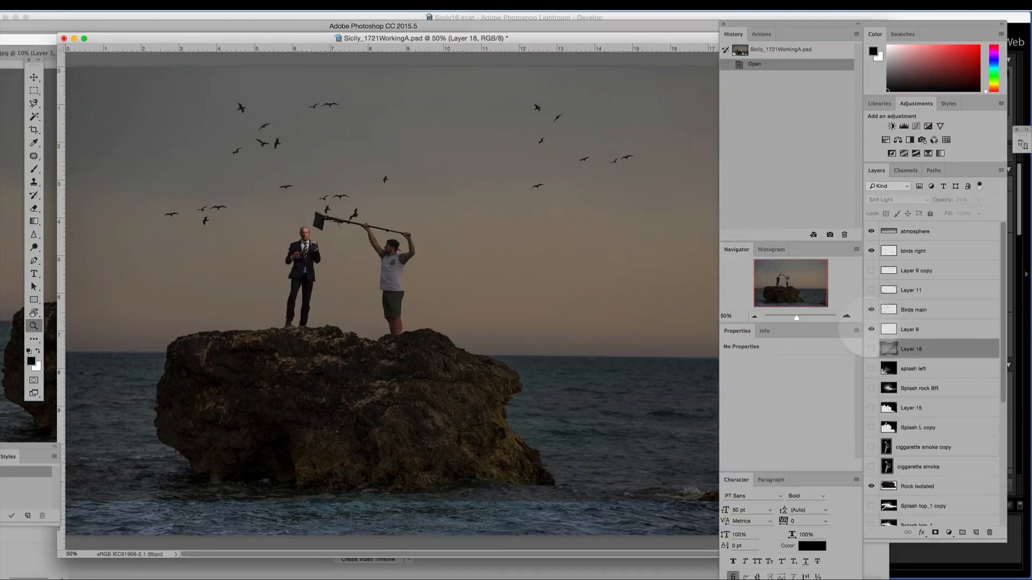
left_click(871, 329)
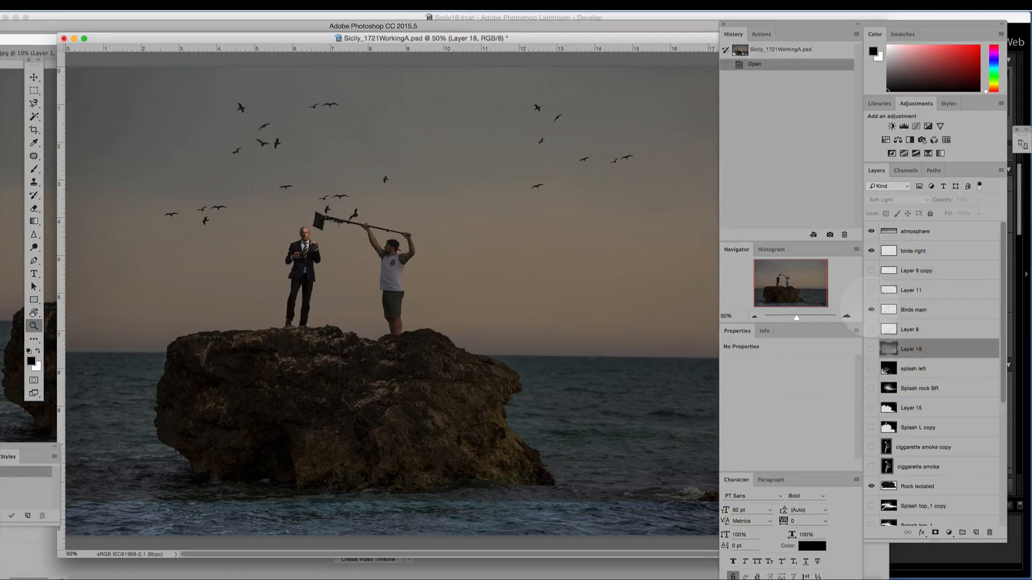
left_click(871, 310)
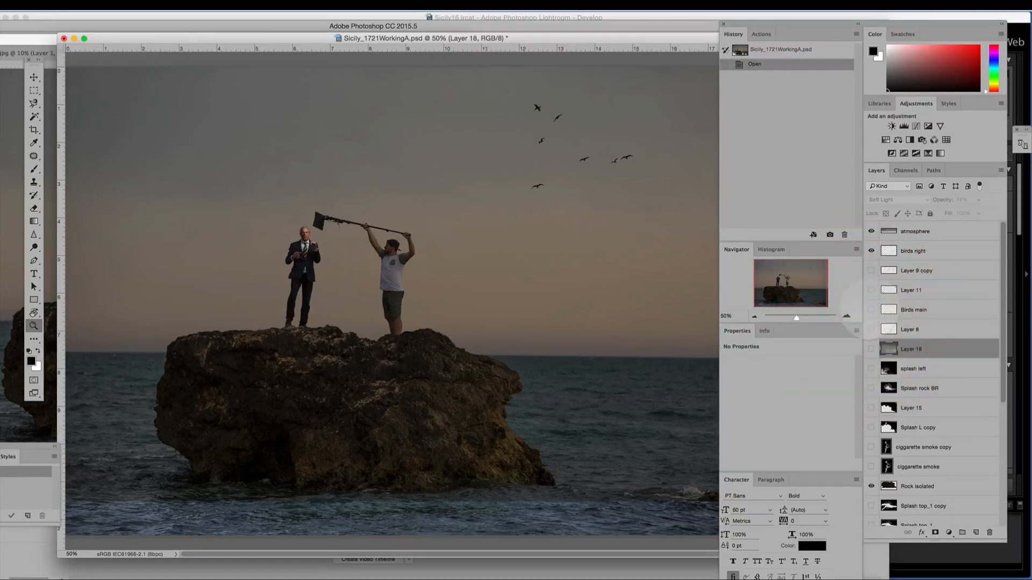
left_click(871, 251)
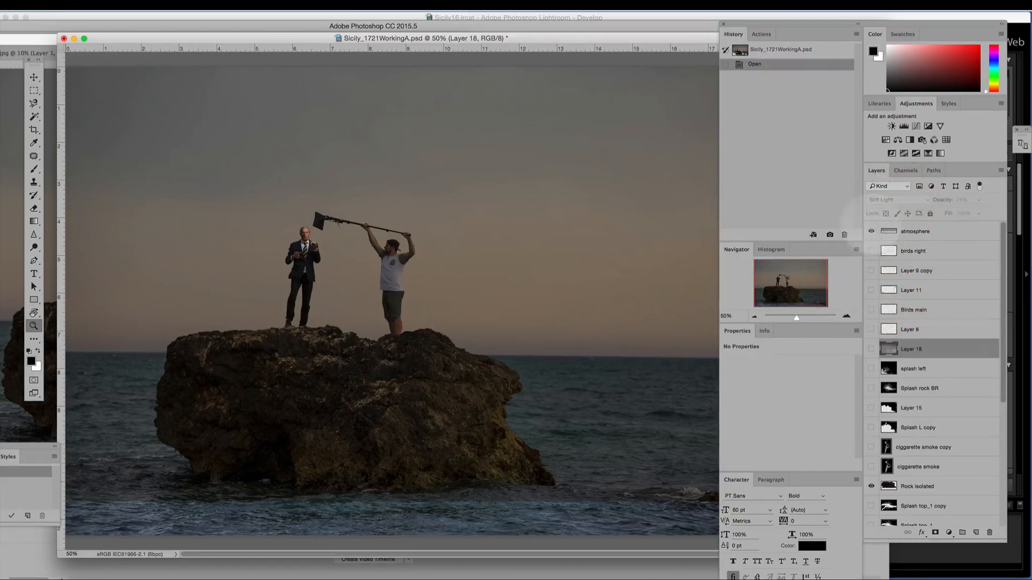
left_click(871, 231)
left_click(871, 231)
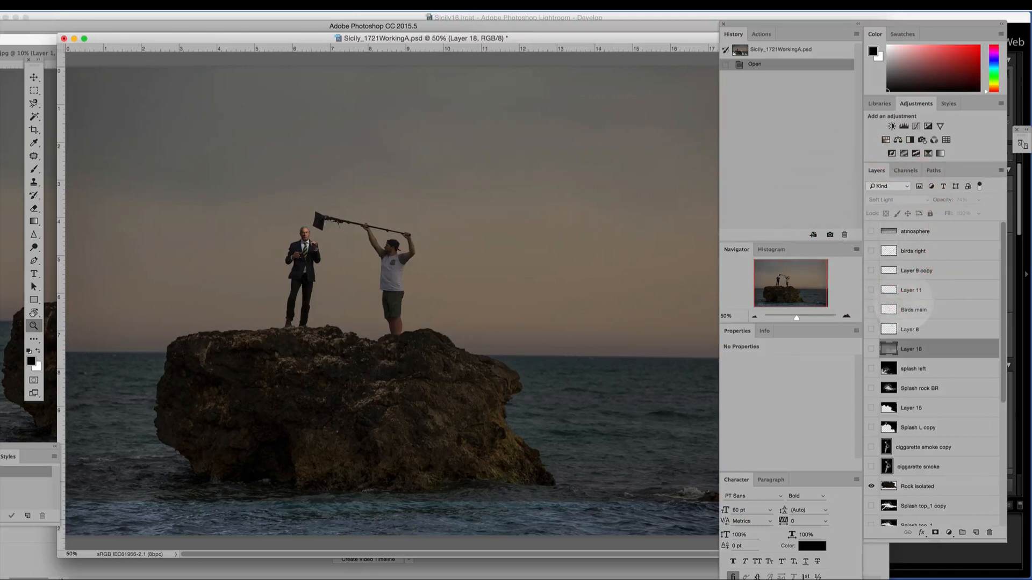
Step: Hide Layer 17 copy and the bottommost background layer, keeping only the isolated rock displayed
scroll(914, 323, "down", 8)
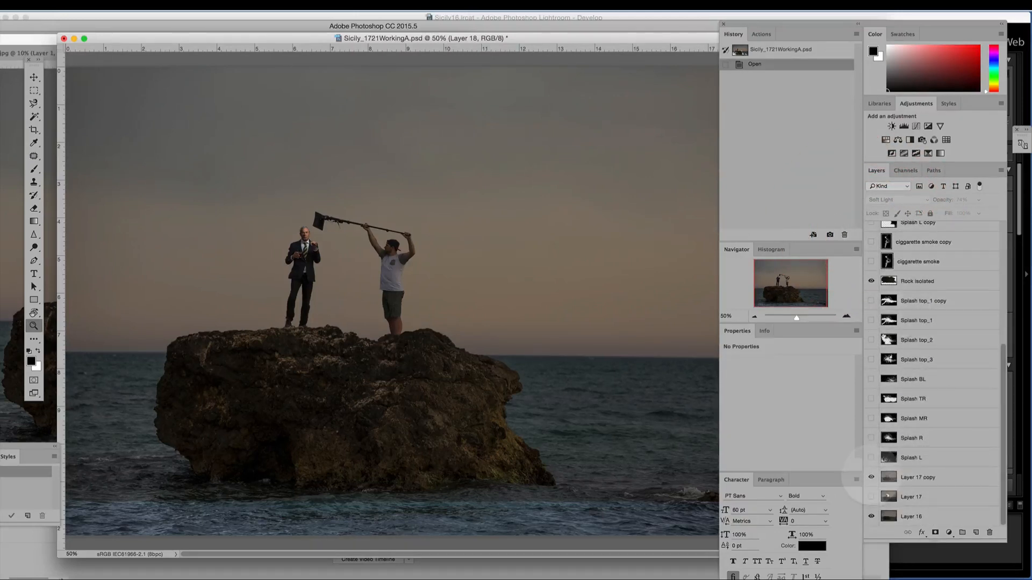
left_click(871, 478)
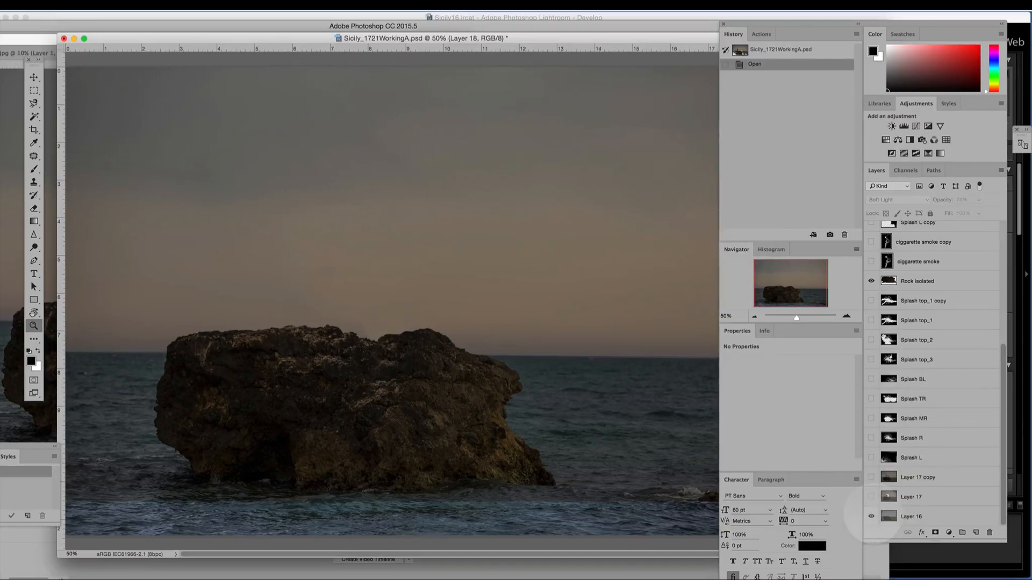
left_click(871, 516)
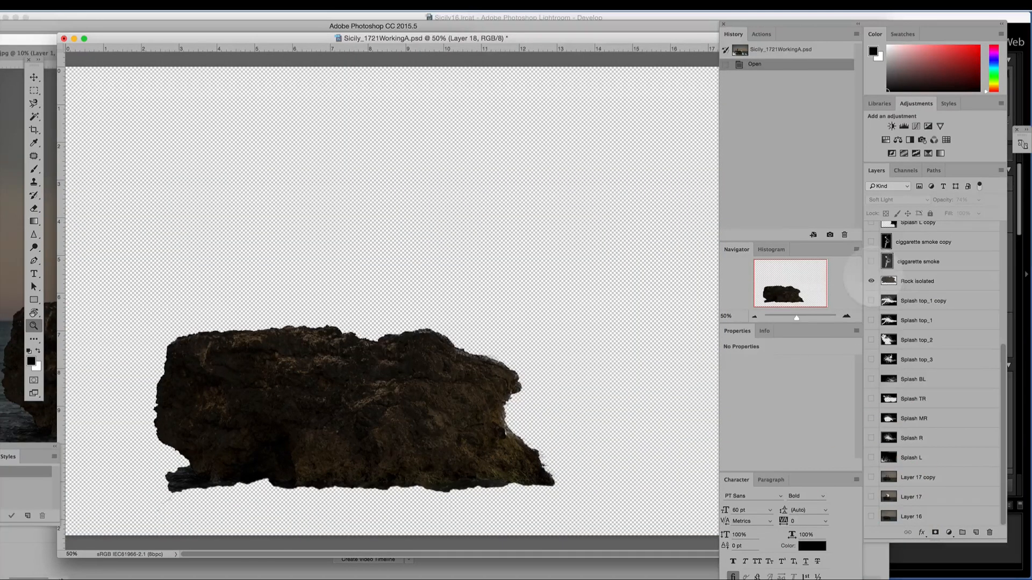
Step: Check the Rock isolated layer by switching it off and on, and show the Splash top_1 copy layer behind it
left_click(871, 280)
left_click(871, 280)
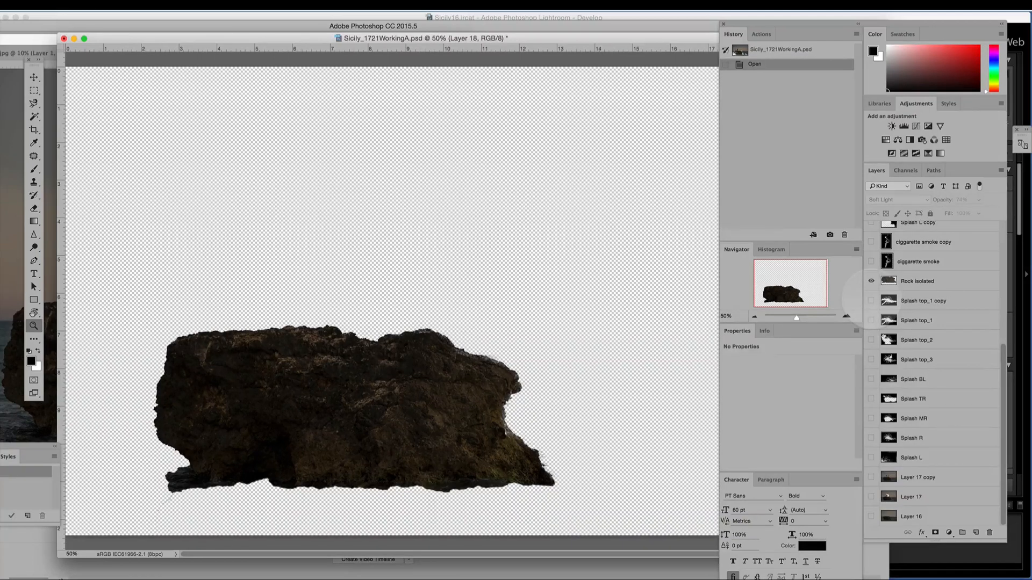
left_click(871, 300)
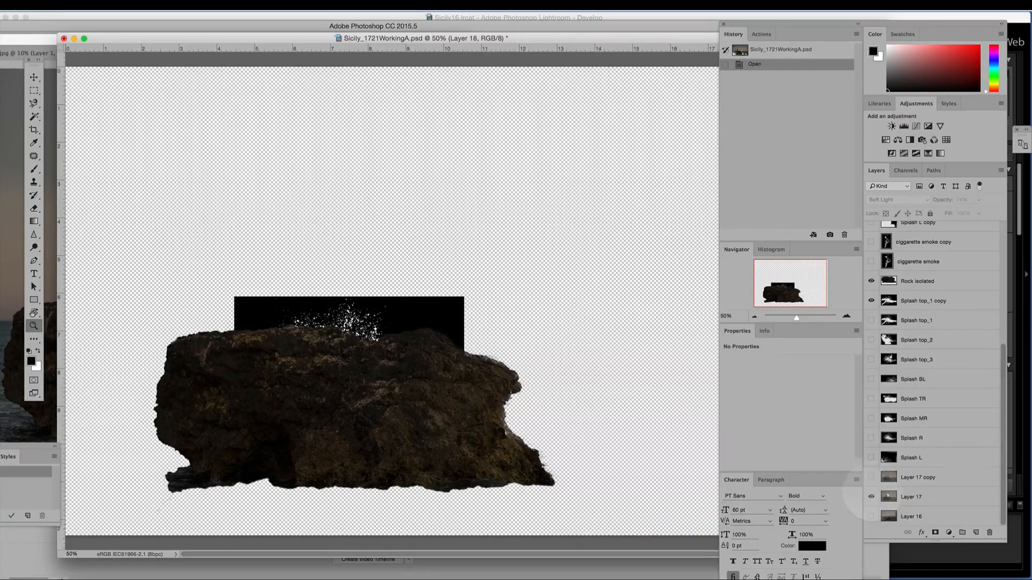
Step: Show Layer 17 copy, Layer 17 and the bottommost background layer beneath the isolated rock
left_click(872, 477)
left_click(871, 496)
left_click(871, 516)
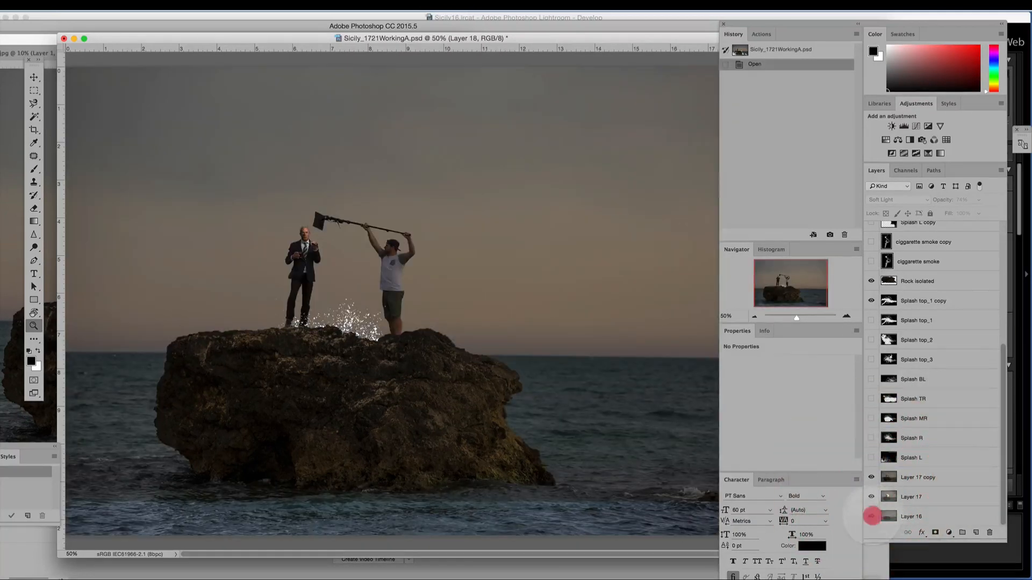
Step: Show the splash layers in turn: Splash L, Splash R, Splash MR, Splash TR, Splash BL, Splash top_3, Splash top_2 and Splash top_1
left_click(871, 457)
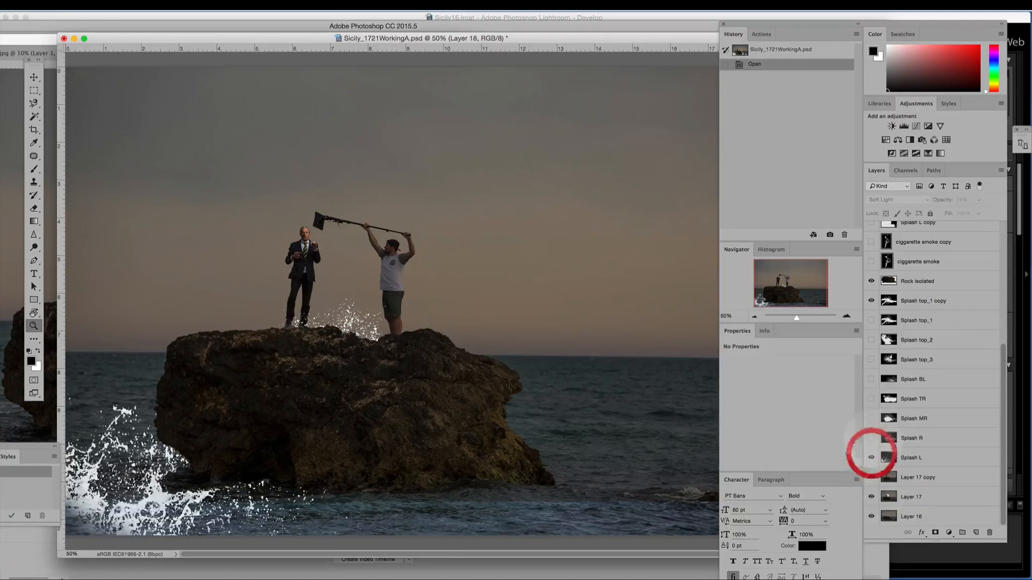
left_click(871, 438)
left_click(871, 418)
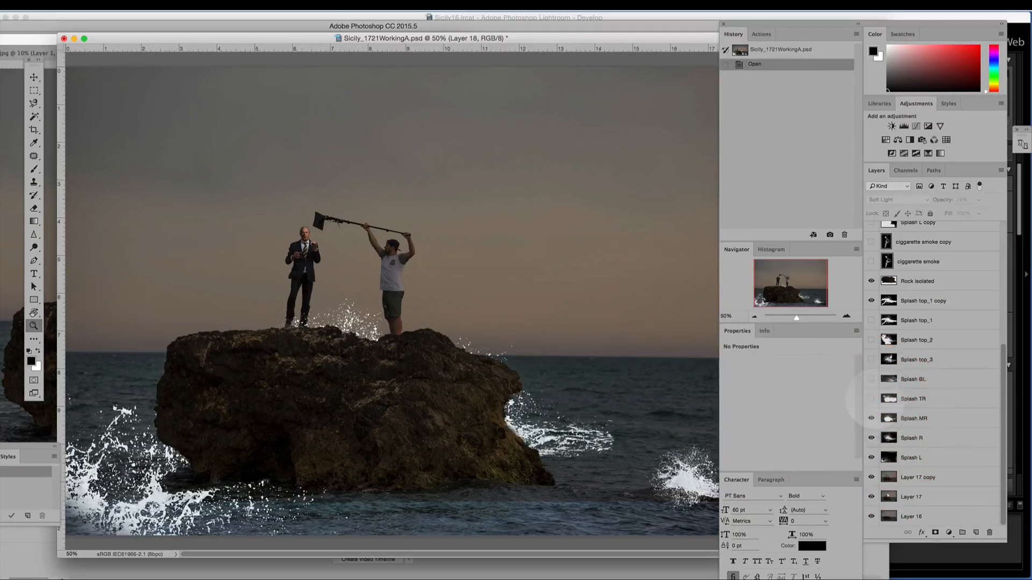
left_click(871, 399)
left_click(871, 379)
left_click(871, 360)
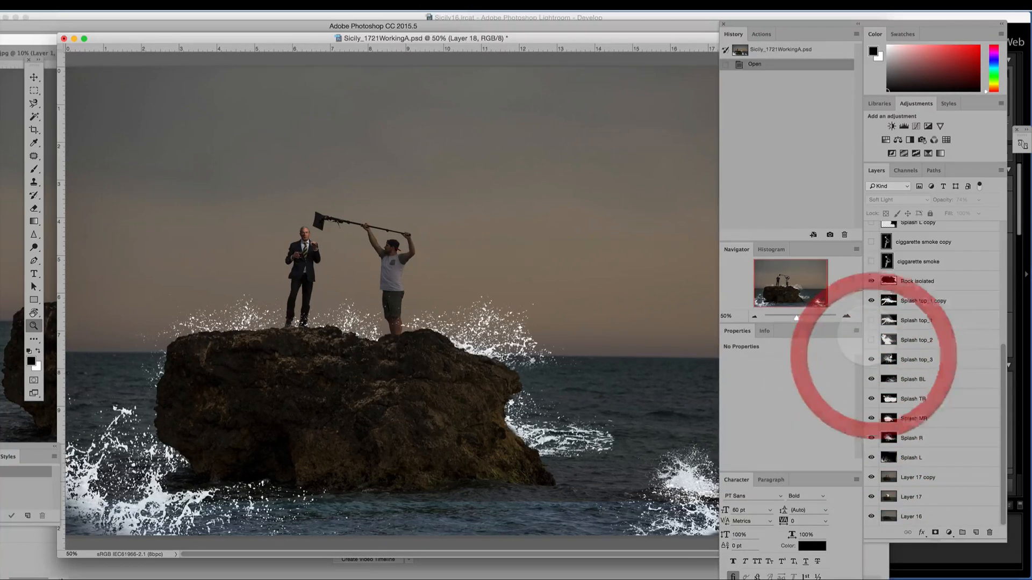
left_click(871, 340)
left_click(871, 320)
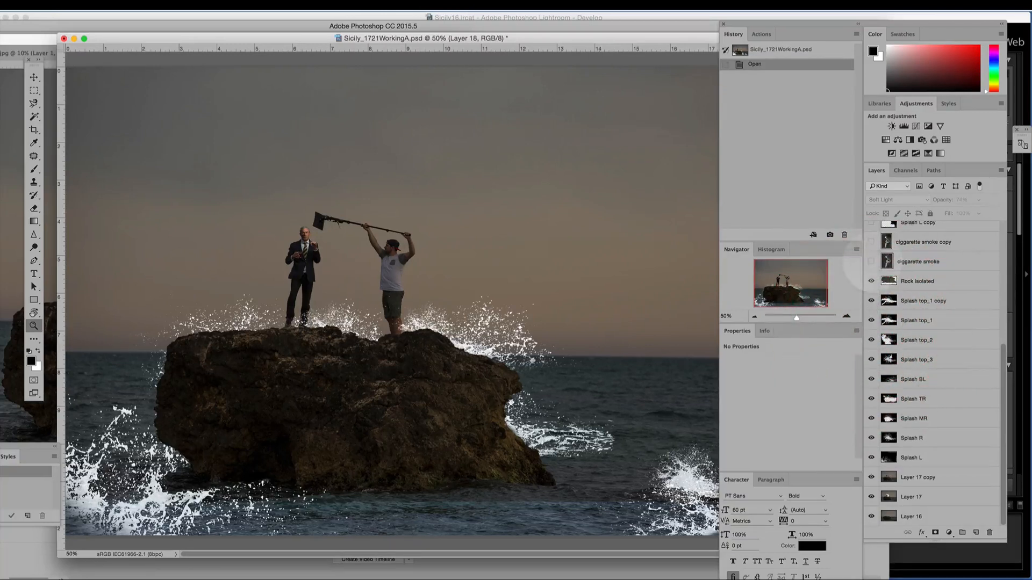
Step: Show both ciggarette smoke layers and the foreground splashes Splash L copy, Layer 15, Splash rock BR and splash left
left_click(871, 242)
scroll(871, 257, "up", 5)
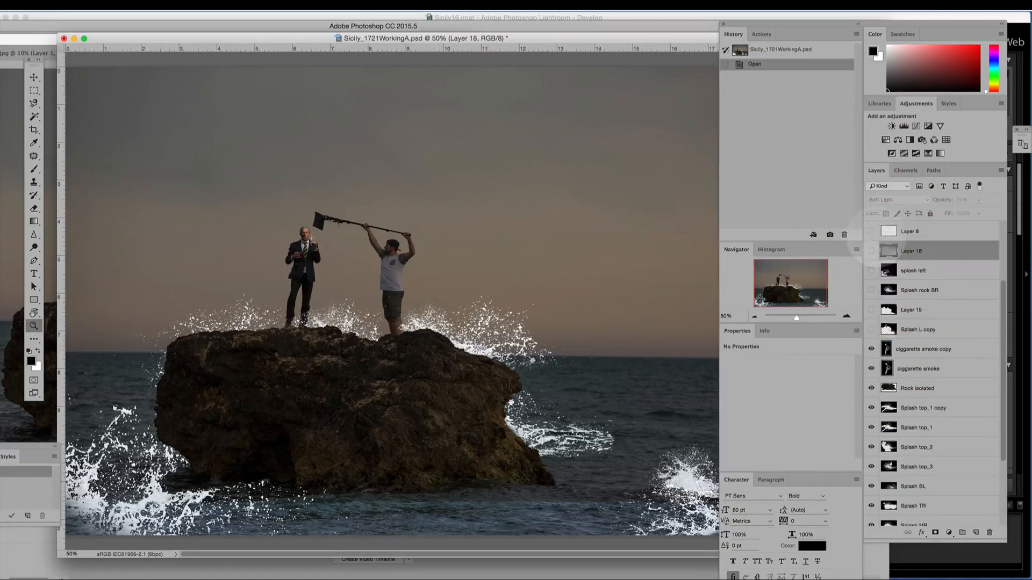
left_click(871, 330)
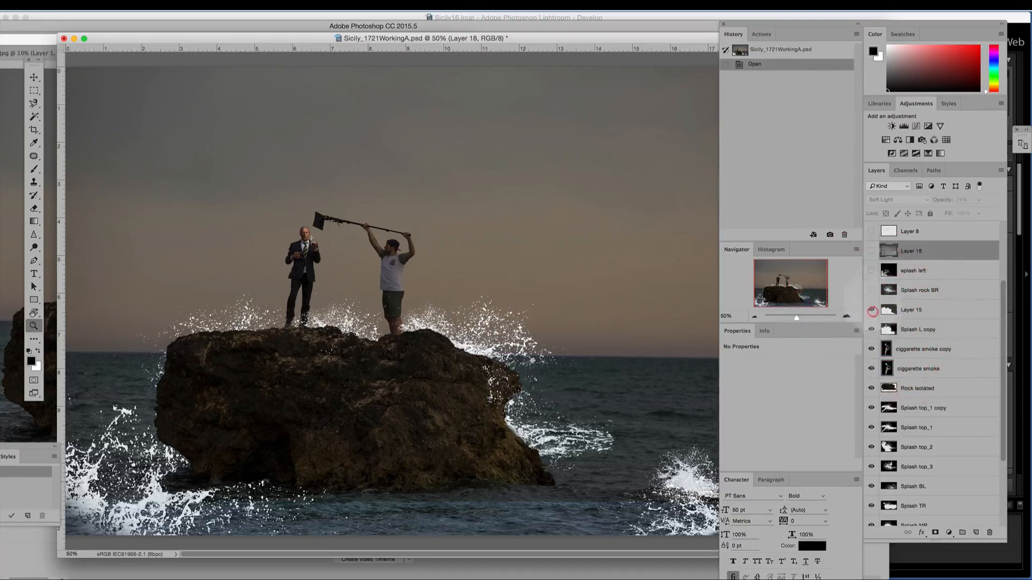
left_click(871, 310)
left_click(871, 290)
left_click(871, 271)
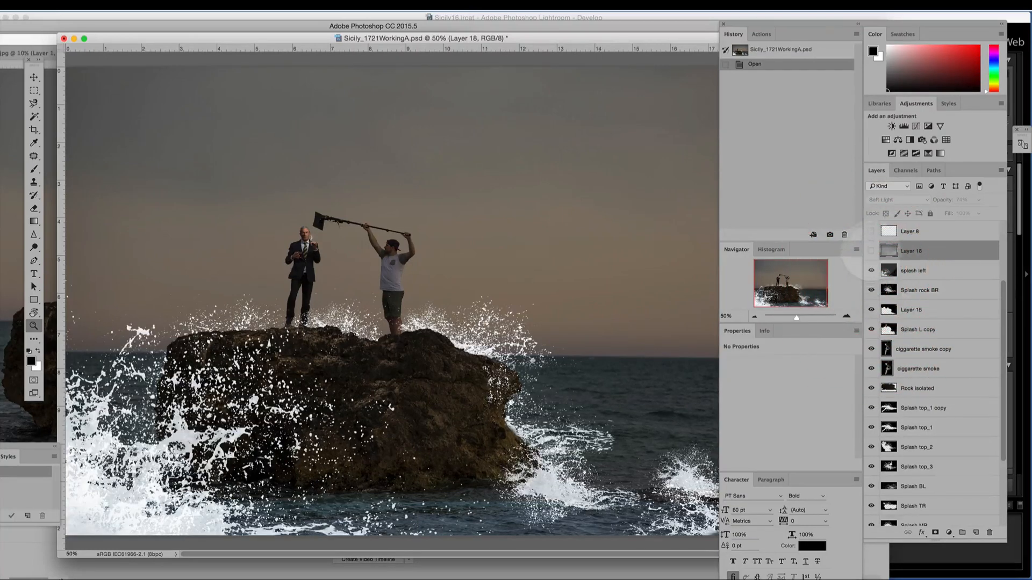
Step: Show the soft-light Layer 18, Layer 8 and the bird layers Birds main, Layer 11 and Layer 9 copy
left_click(871, 251)
scroll(871, 251, "up", 4)
left_click(871, 310)
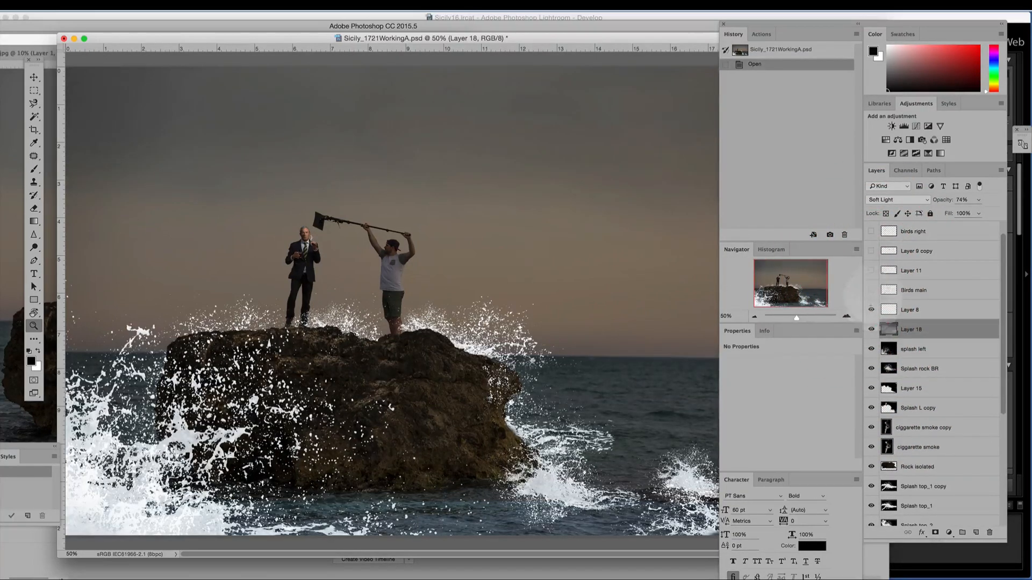
left_click(871, 290)
left_click(871, 270)
left_click(871, 251)
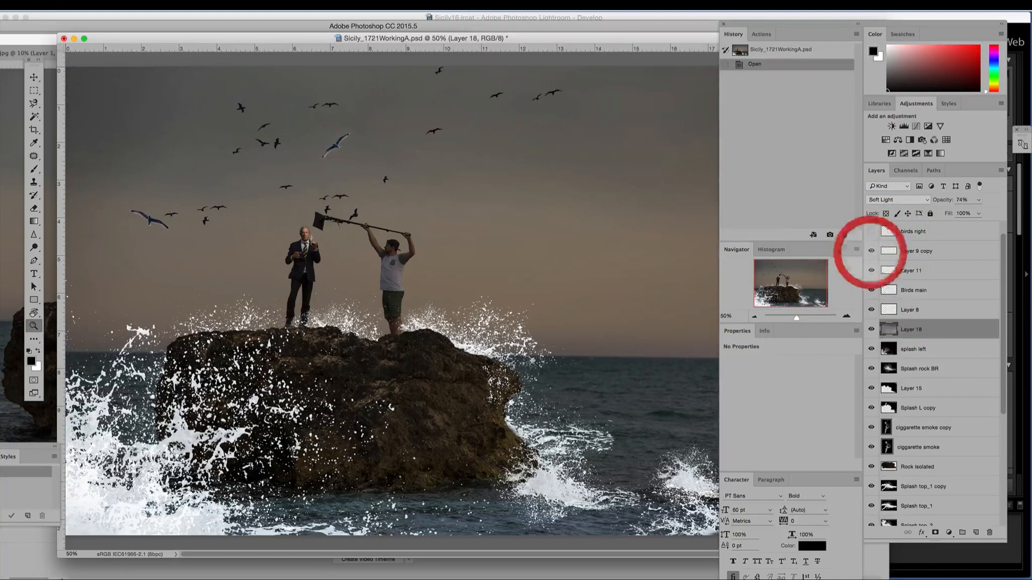
Step: Hide Layer 8 and Layer 11, and show the atmosphere and birds right layers, switching birds right off and on to compare
scroll(871, 251, "up", 1)
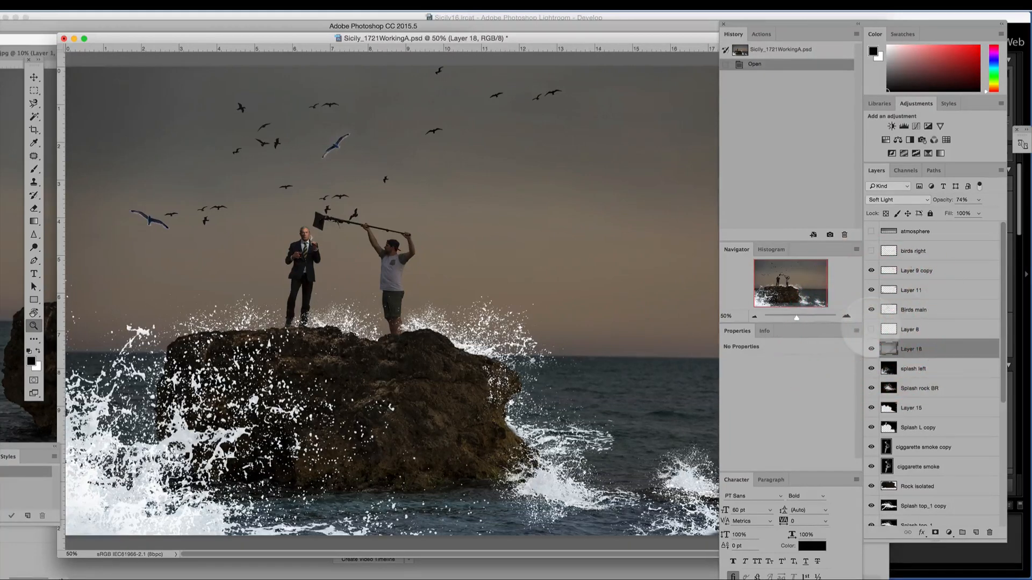
left_click(869, 290)
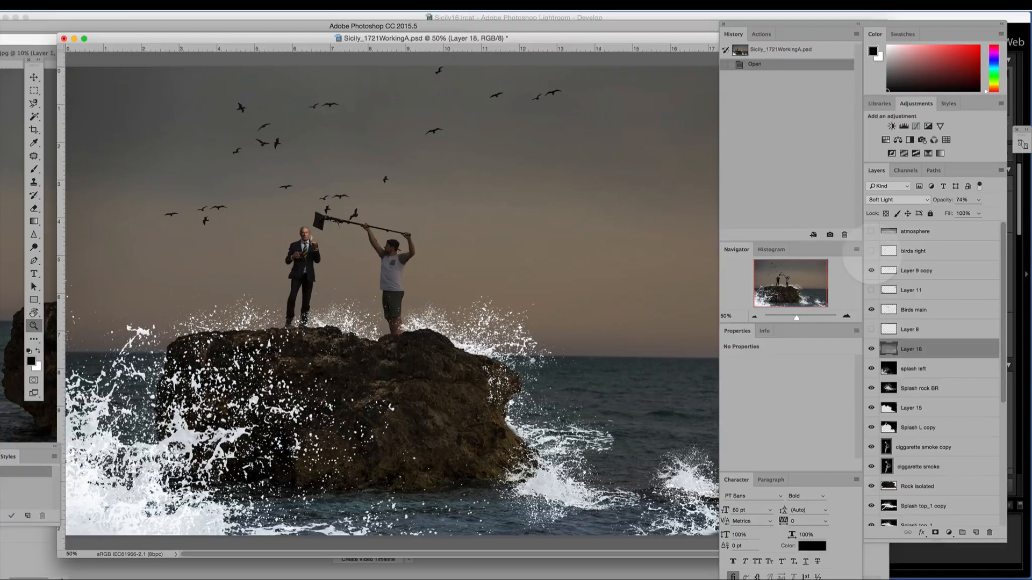
left_click(872, 251)
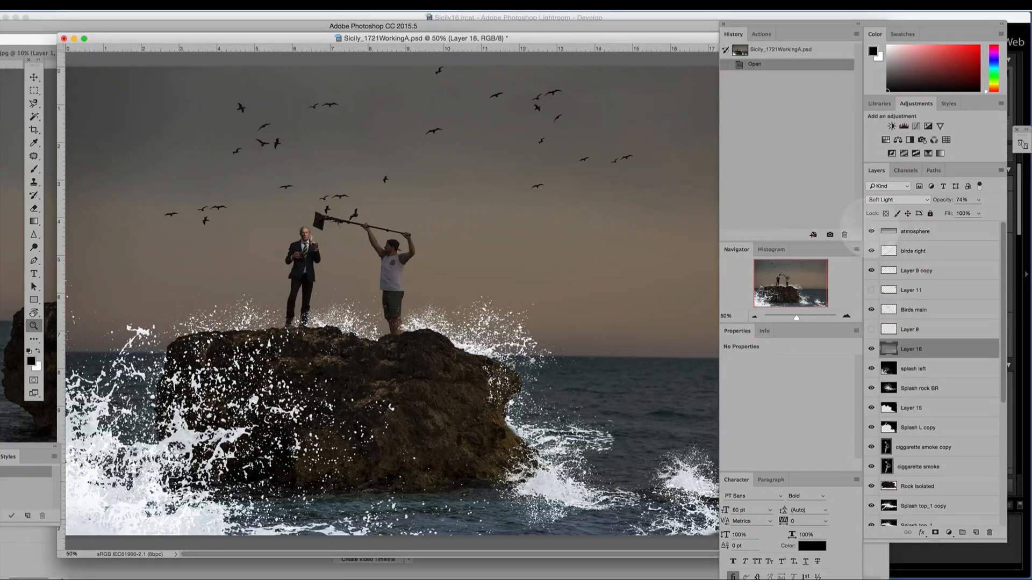
left_click(871, 251)
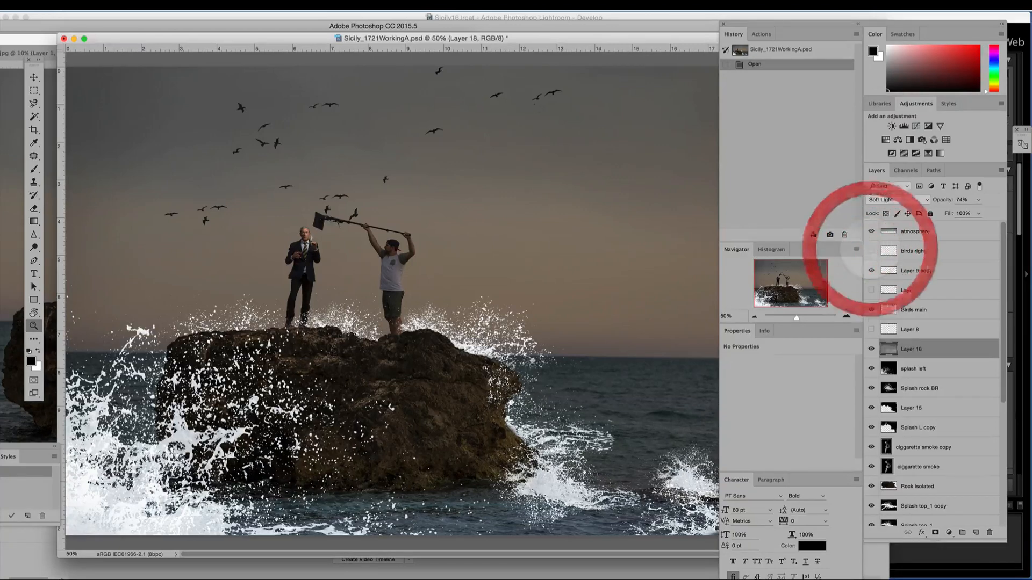
left_click(871, 251)
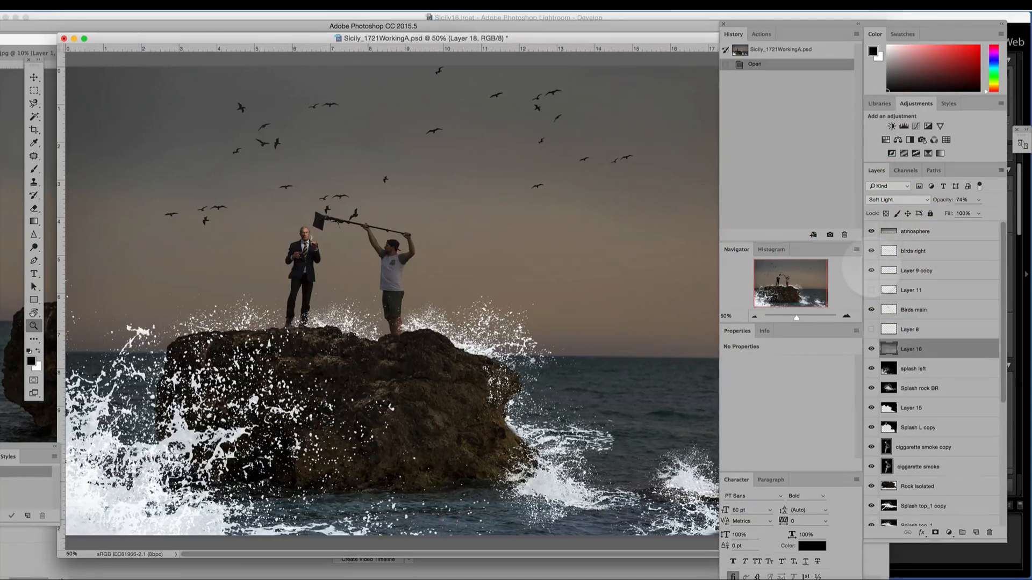
left_click(872, 270)
Step: Review the composite's full layer stack, from the atmosphere and bird layers down through the splashes, rock and background layers
scroll(862, 266, "down", 1)
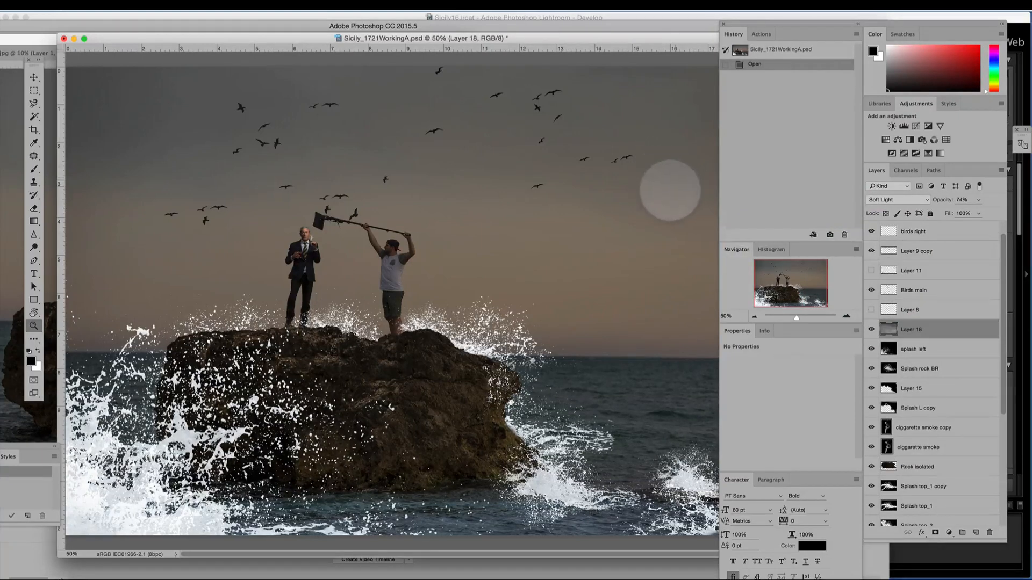
scroll(949, 341, "down", 8)
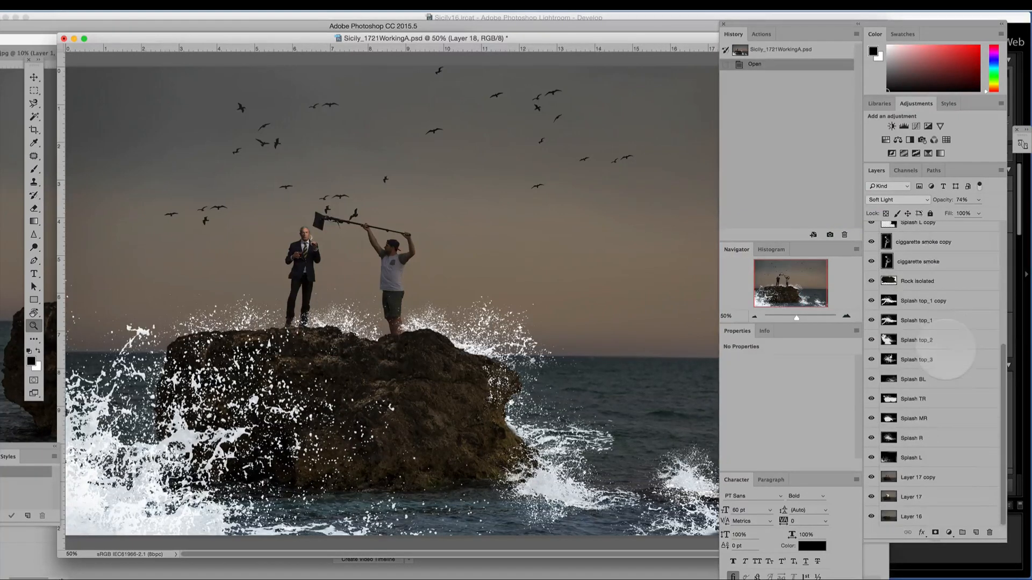
scroll(945, 346, "up", 6)
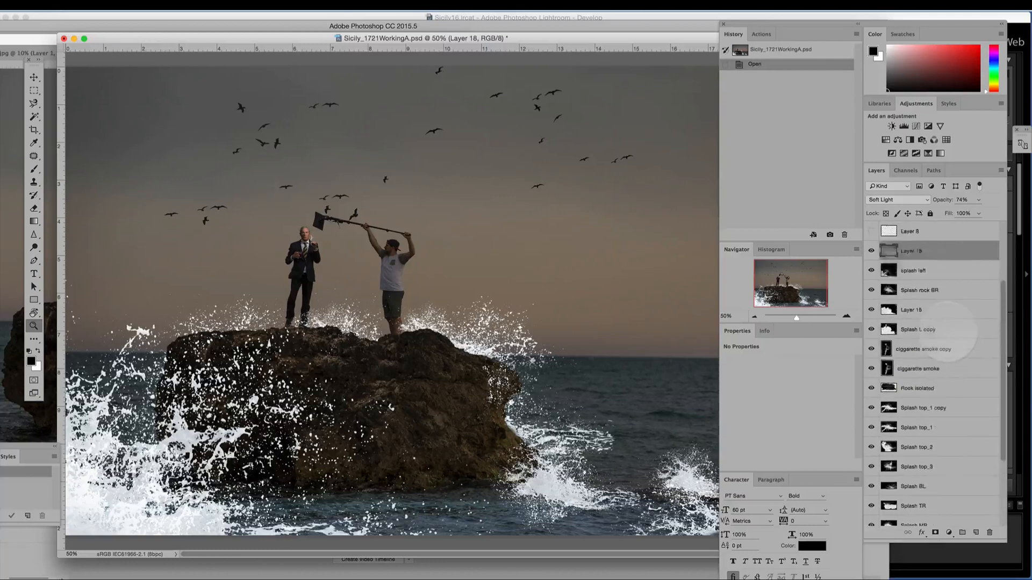
scroll(946, 322, "up", 4)
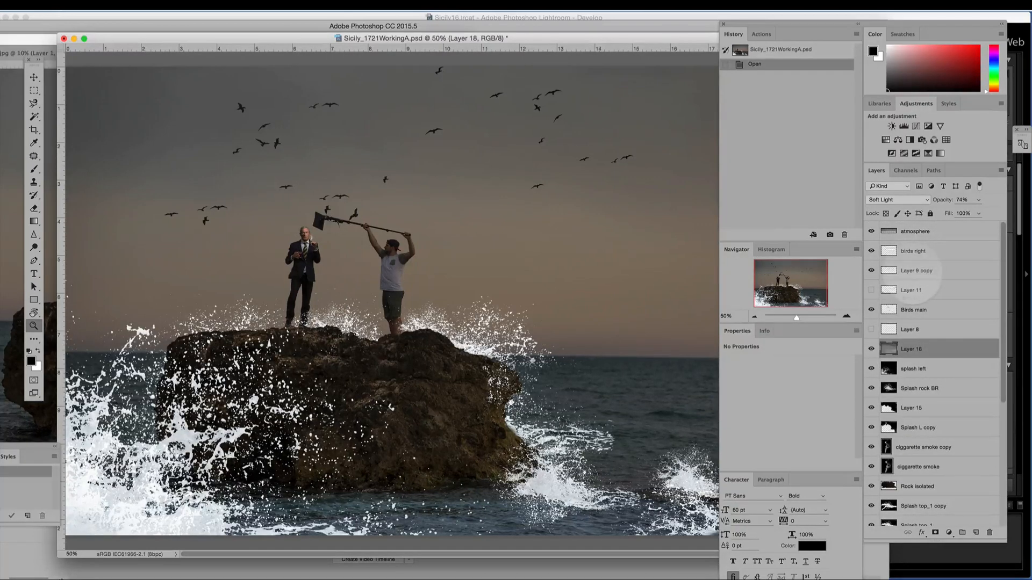
scroll(922, 277, "down", 1)
scroll(916, 274, "down", 4)
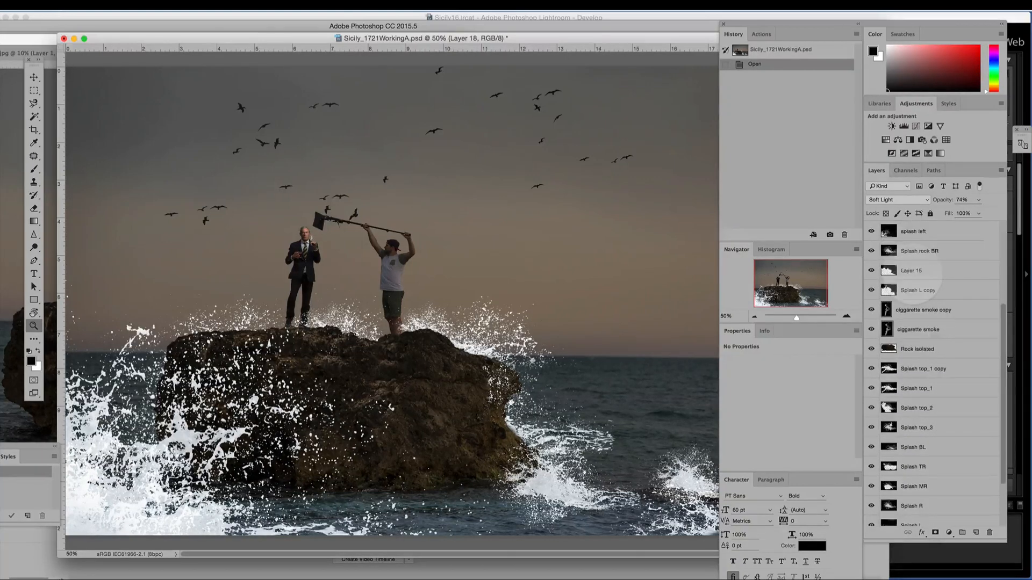
scroll(922, 268, "down", 5)
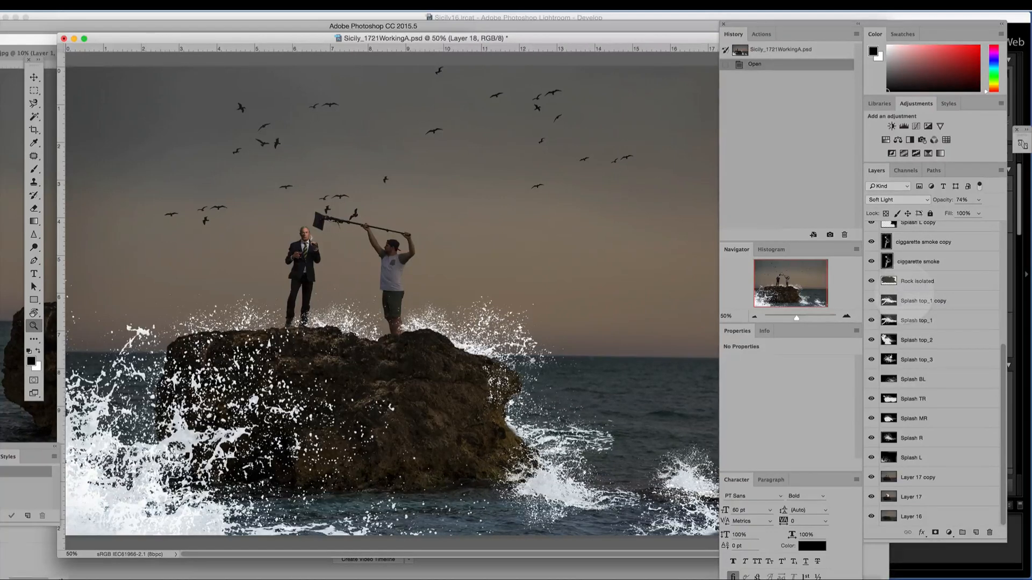
scroll(907, 301, "up", 1)
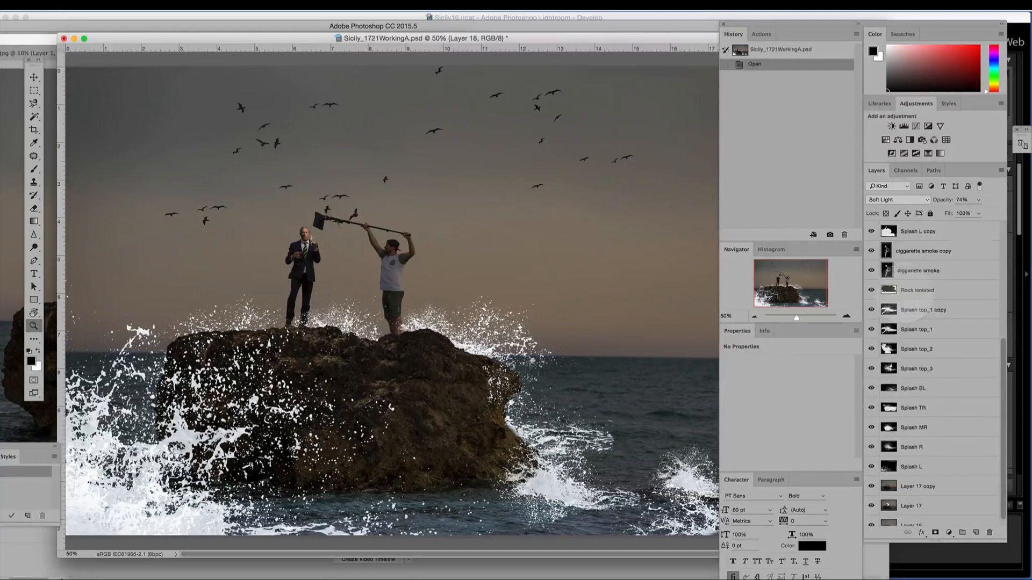
scroll(907, 297, "down", 1)
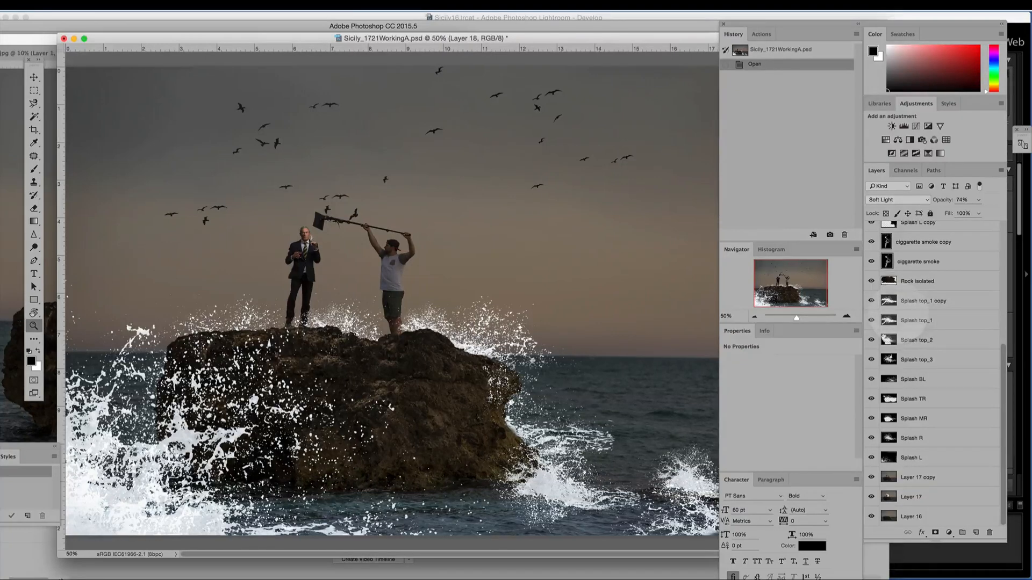
scroll(913, 323, "up", 3)
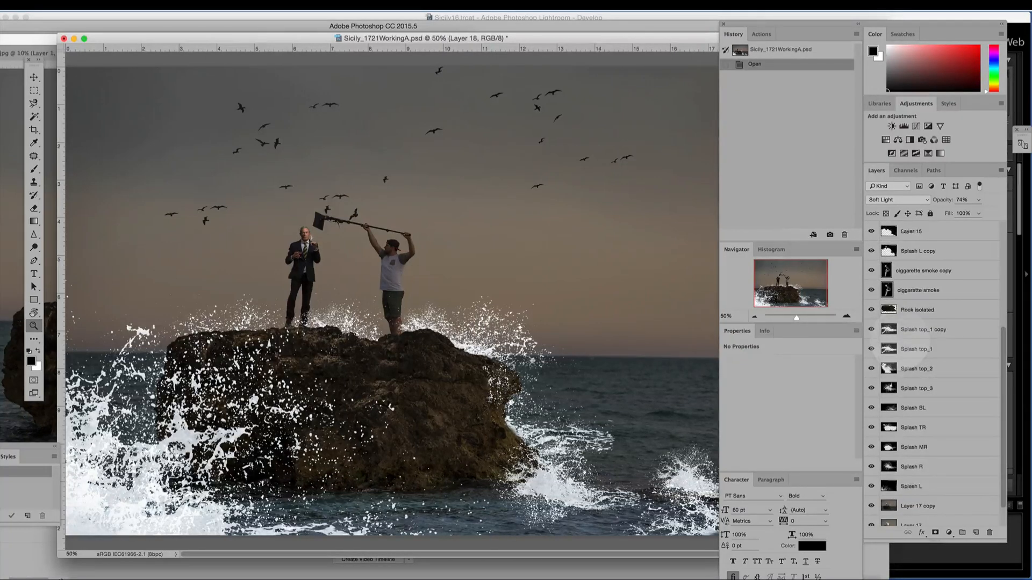
scroll(907, 339, "down", 3)
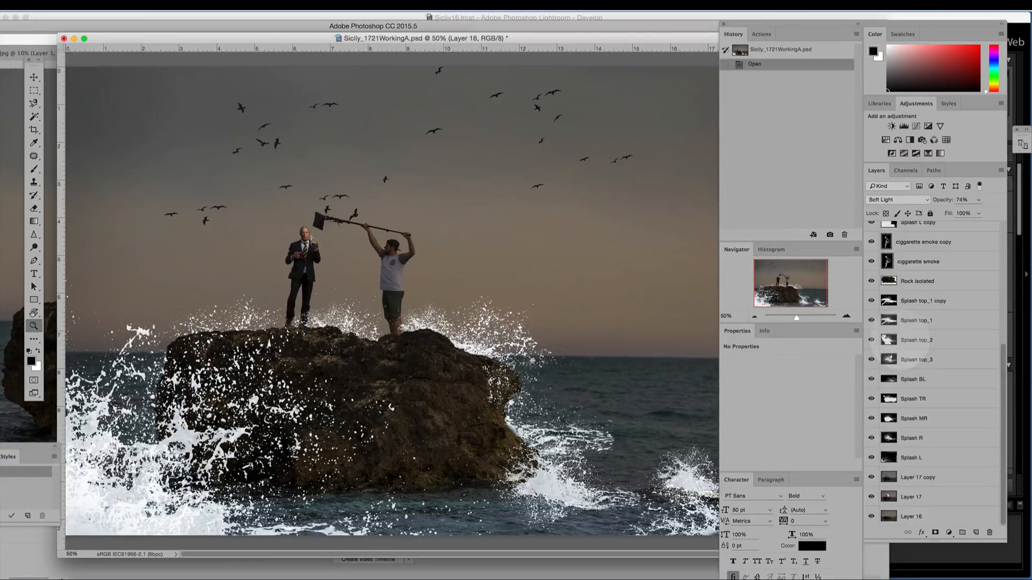
scroll(899, 339, "up", 20)
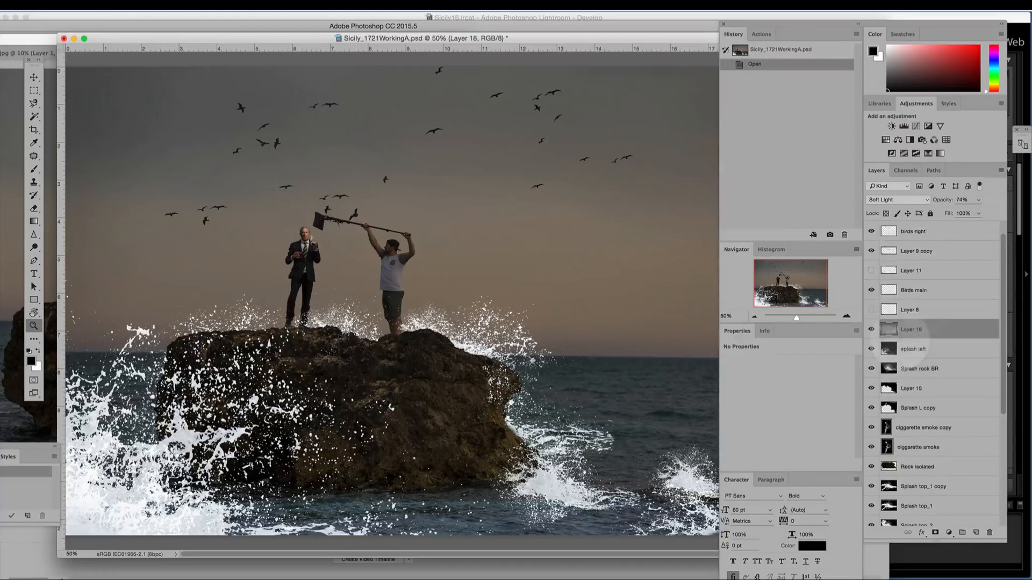
scroll(903, 339, "down", 20)
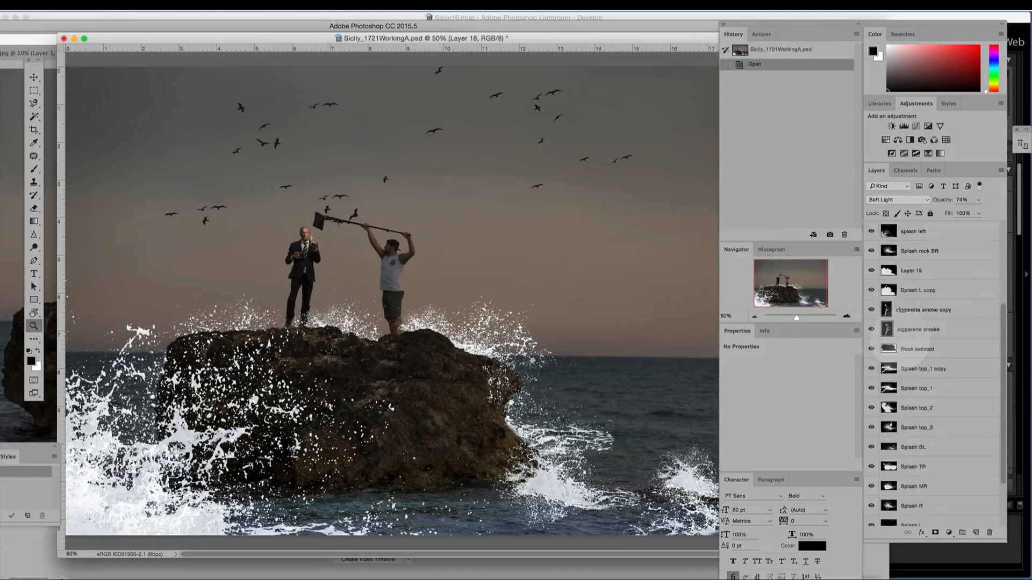
scroll(888, 338, "down", 7)
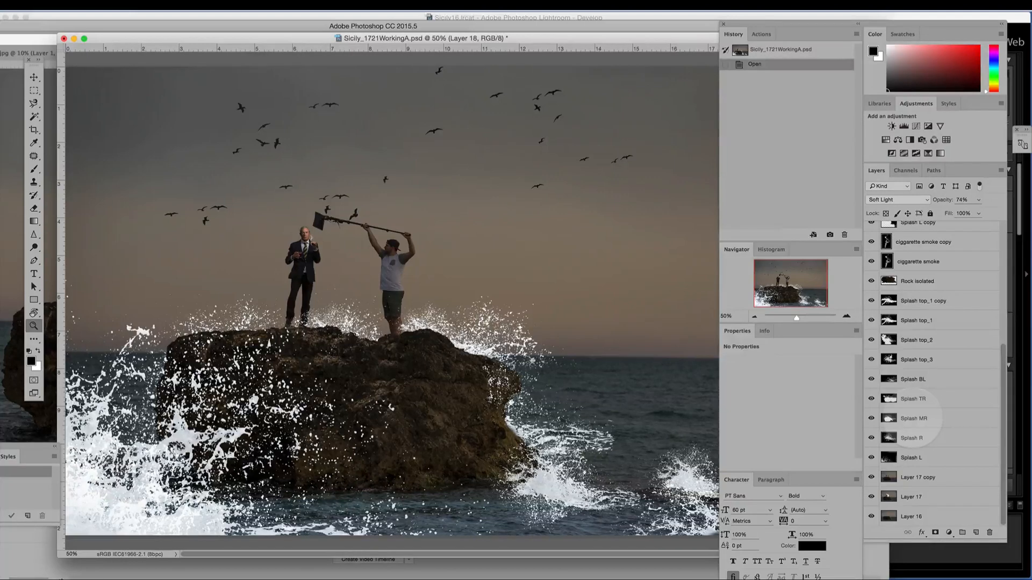
scroll(916, 420, "up", 3)
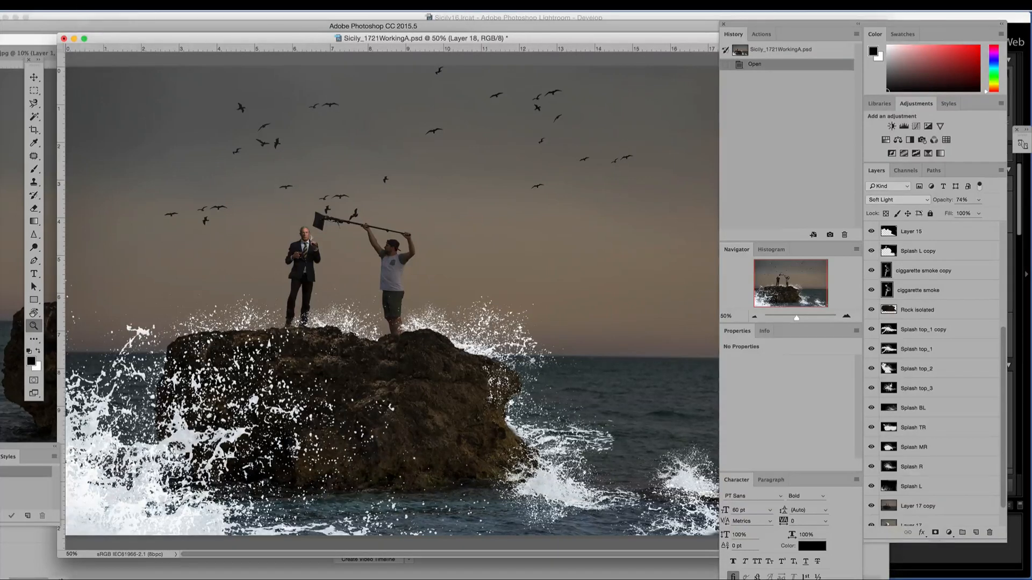
Step: Save Sicily_1721WorkingA.psd and close the document
left_click(99, 4)
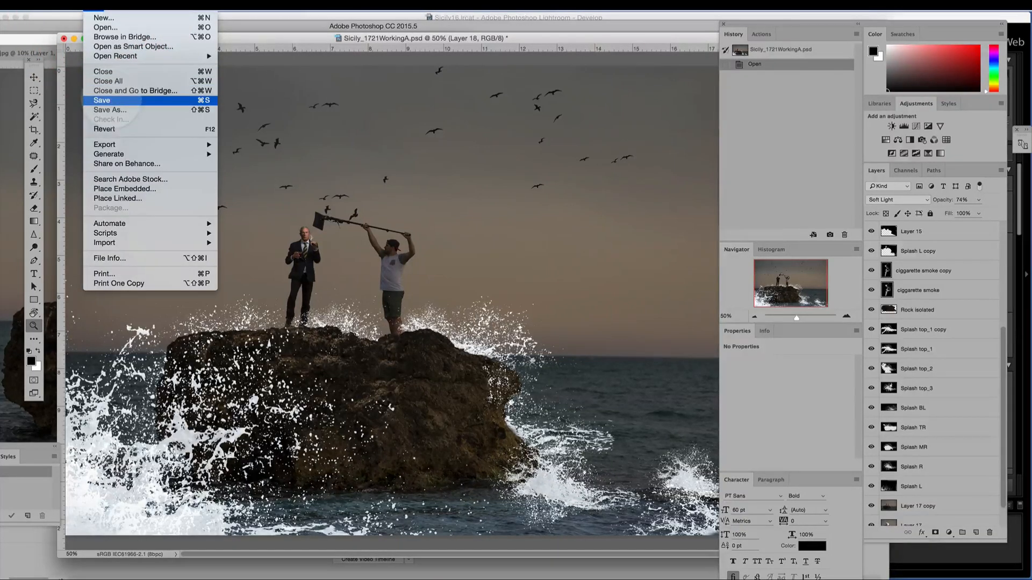
left_click(111, 100)
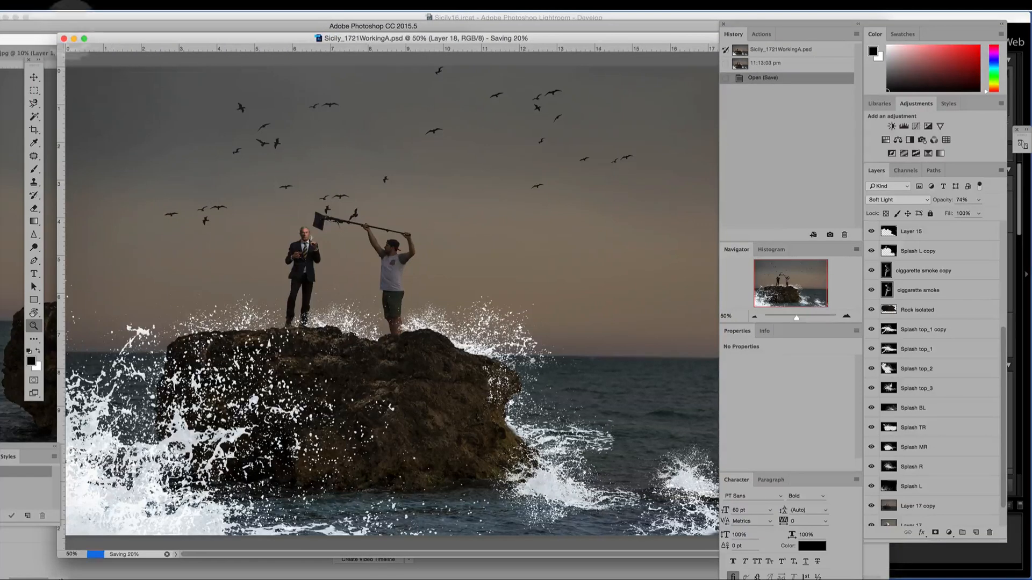
left_click(64, 38)
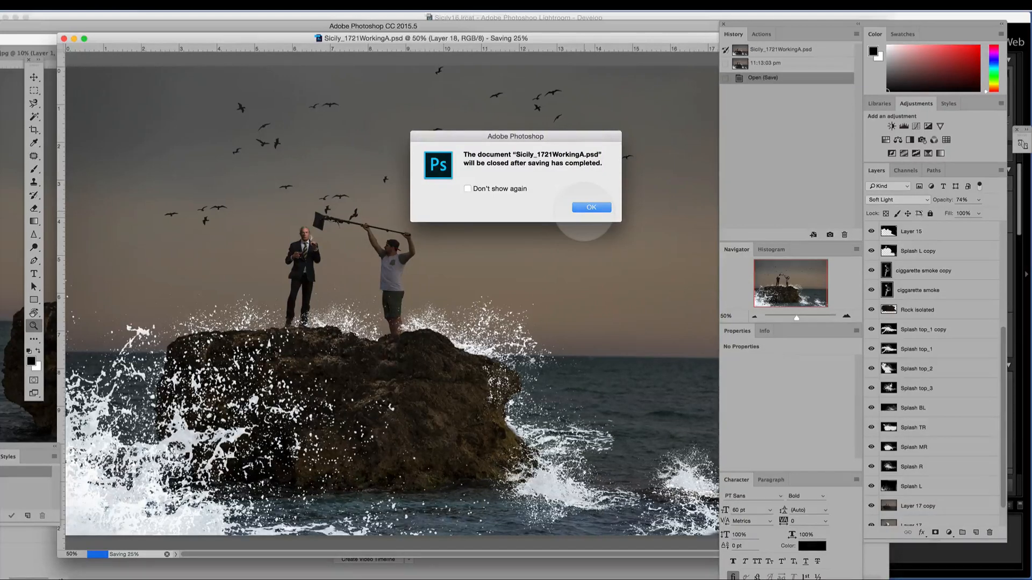
left_click(589, 207)
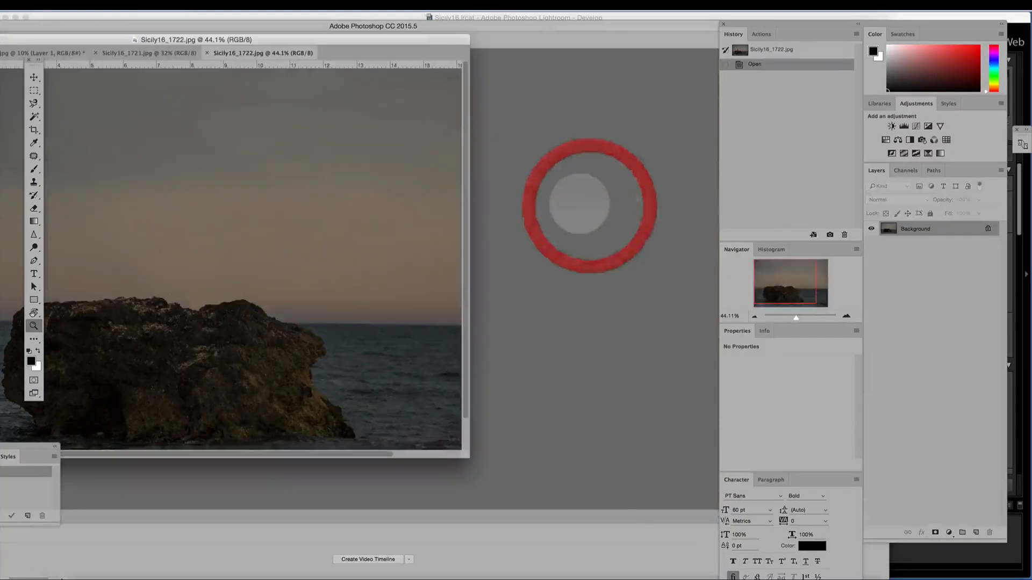
Step: Dock the group of open photos into the workspace, and float Sicily16_1721.jpg in its own window over Sicily16_1722.jpg
left_click_drag(143, 42, 311, 46)
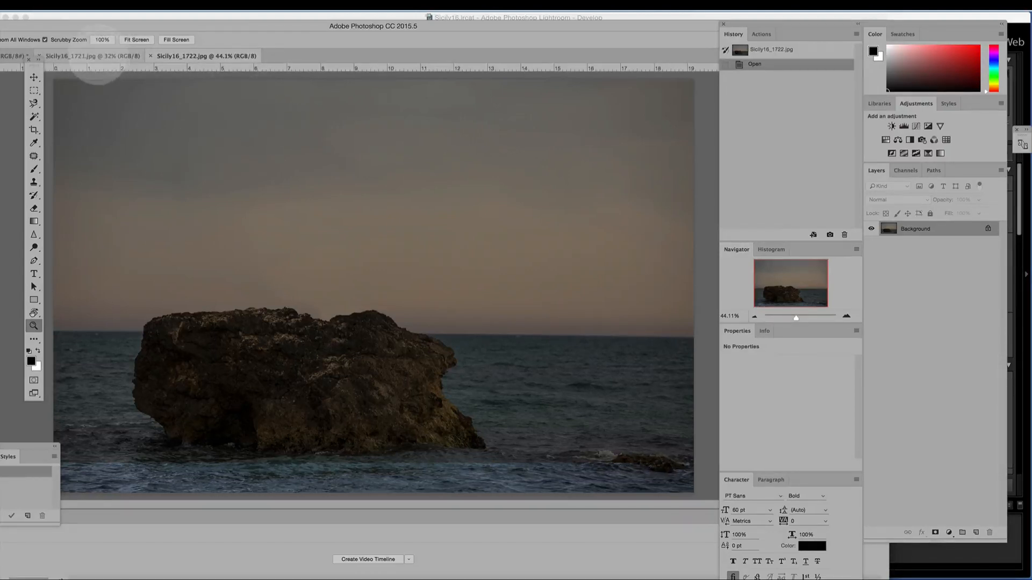
left_click_drag(97, 56, 267, 135)
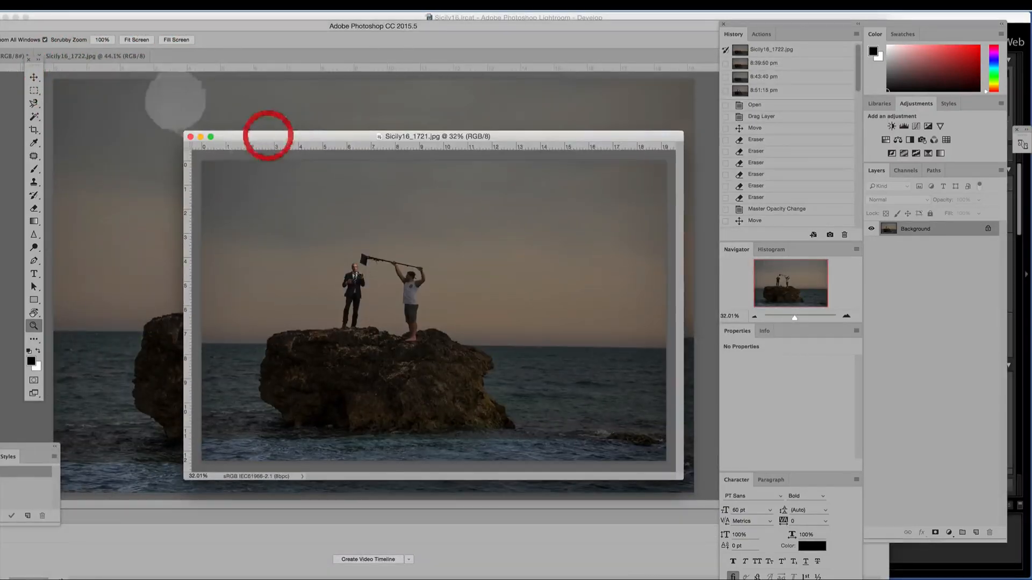
Step: Close Sicily16_1721.jpg and float the clean rock photo Sicily16_1722.jpg in its own window, zoomed out to show the whole image
key("super+w")
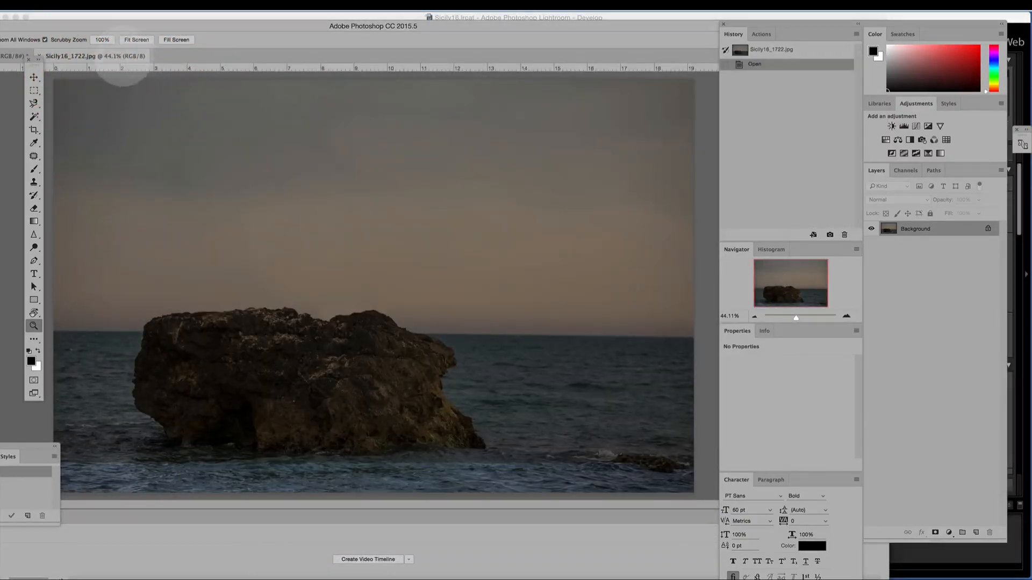
left_click_drag(122, 69, 150, 57)
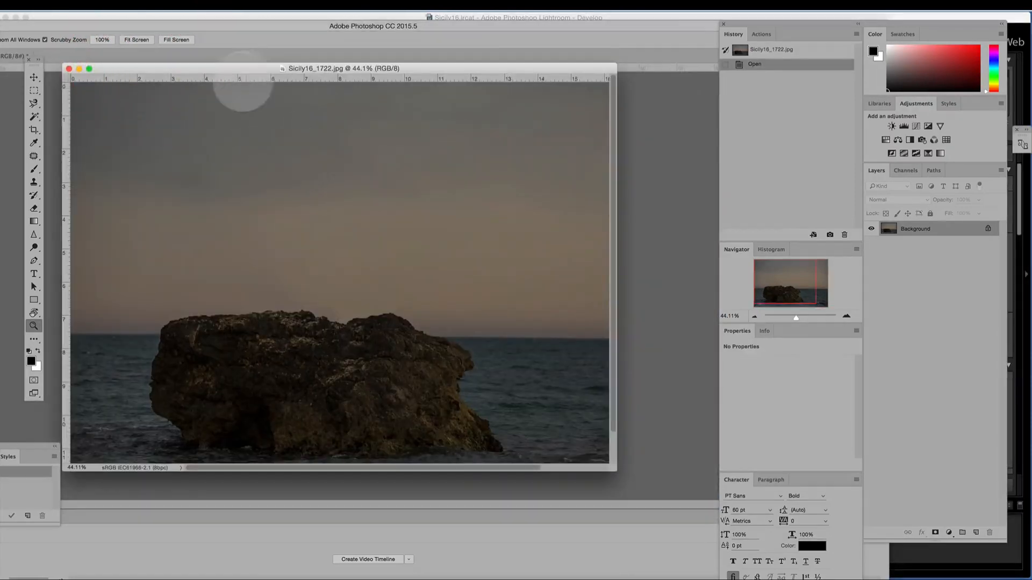
left_click_drag(233, 69, 292, 97)
scroll(392, 329, "down", 3)
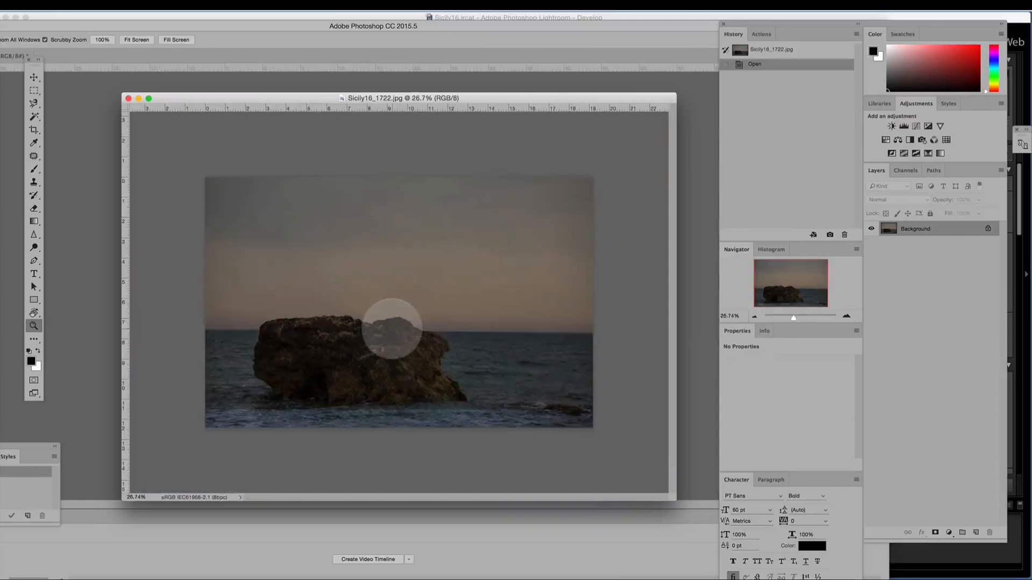
scroll(392, 329, "up", 3)
scroll(392, 329, "down", 3)
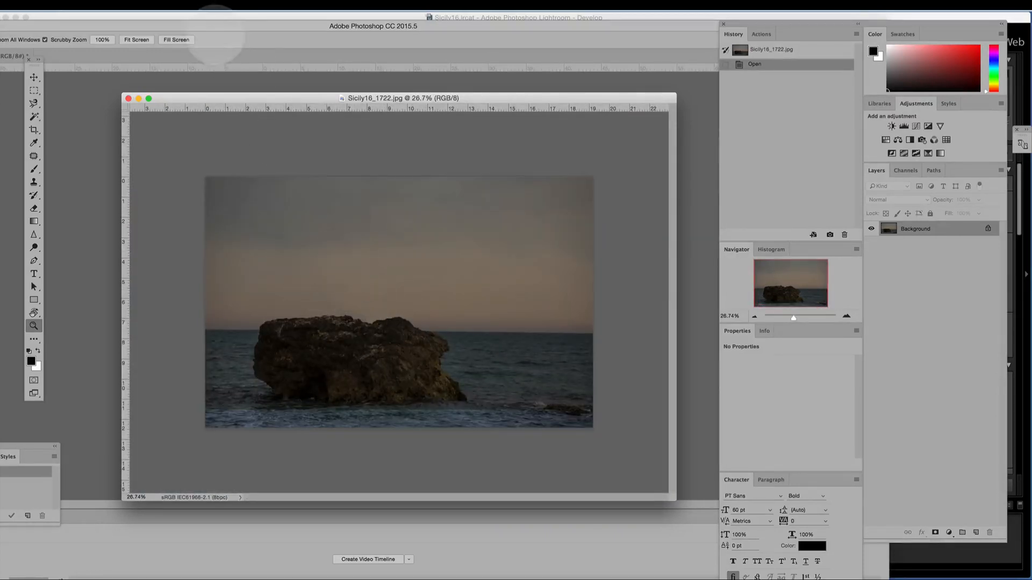
left_click_drag(221, 98, 208, 107)
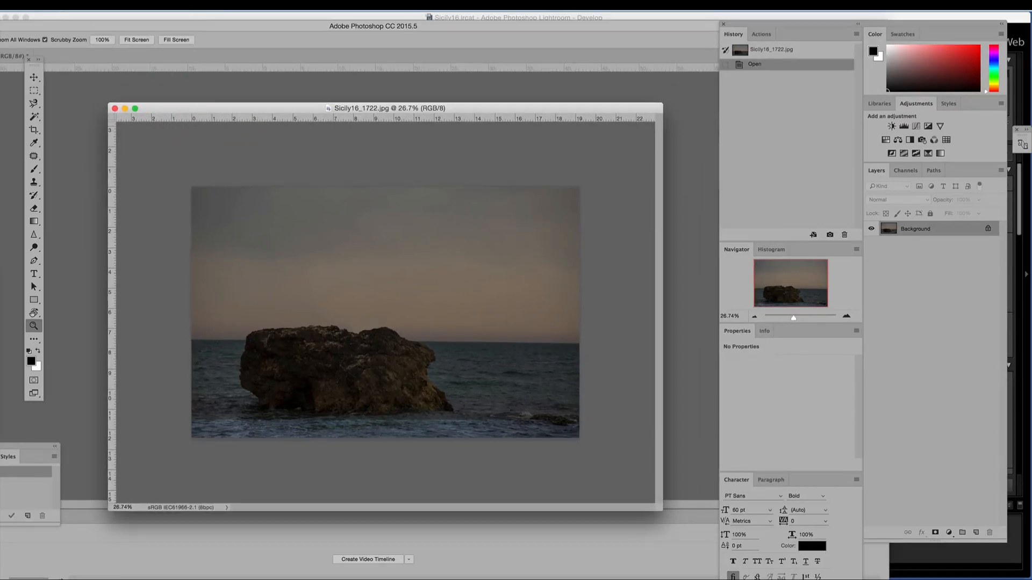
Step: Save a copy of Sicily16_1722.jpg as Scolitti Beach Demo.jpg in the Scoglitti Beach Retouch folder, at JPEG quality 10
left_click(93, 6)
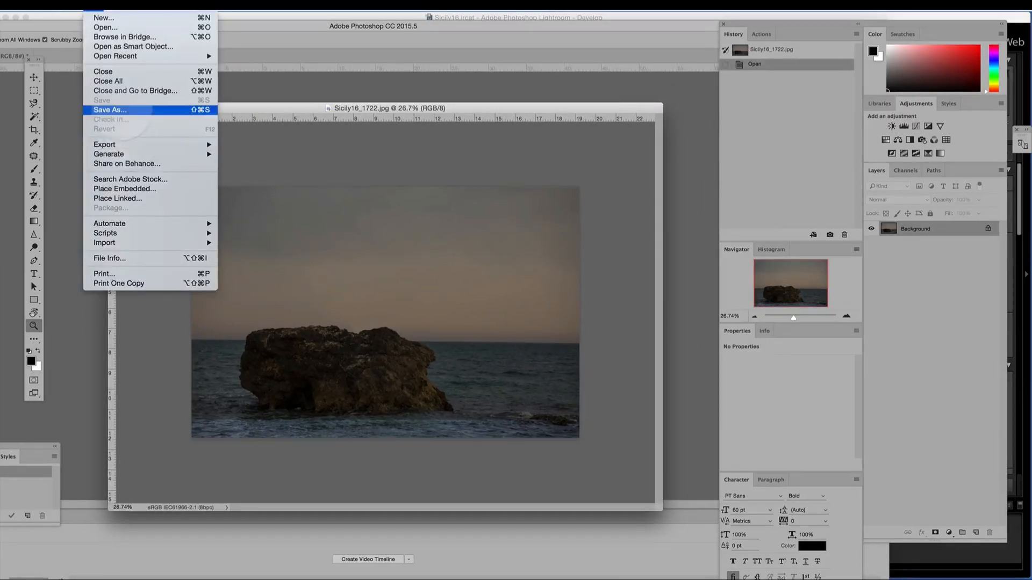
left_click(121, 109)
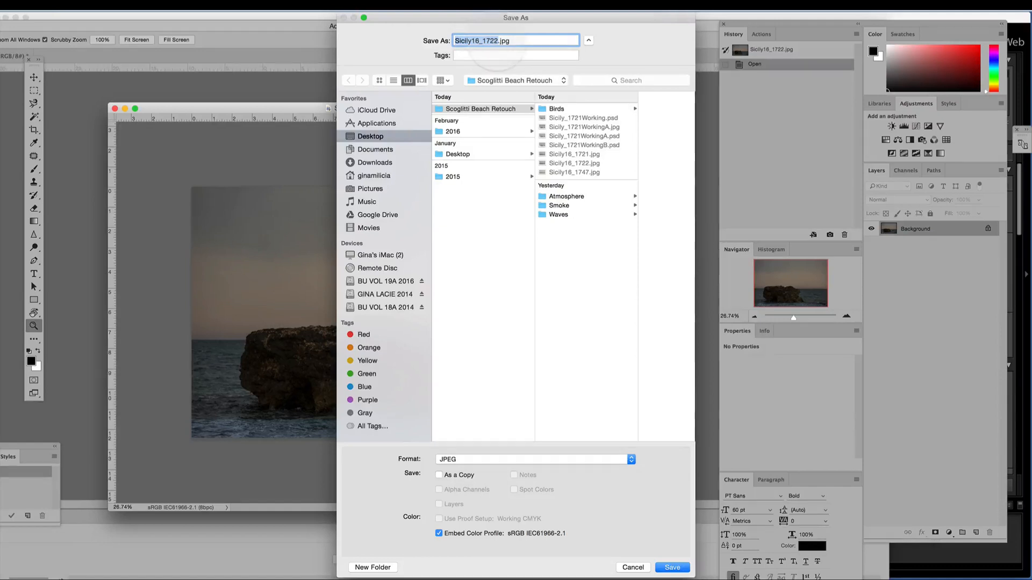
left_click(498, 41)
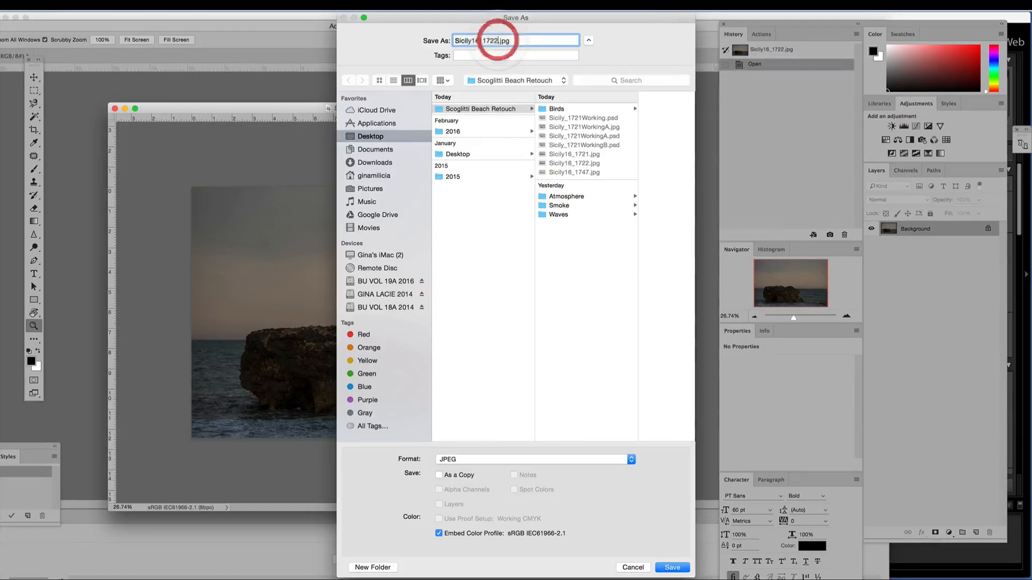
left_click_drag(498, 40, 440, 41)
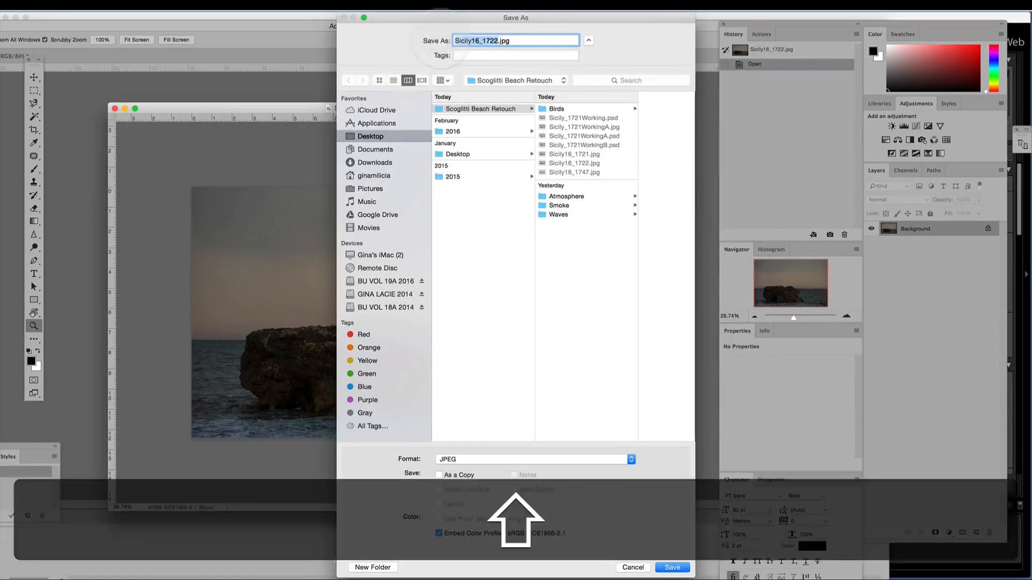
type("S")
type("colit")
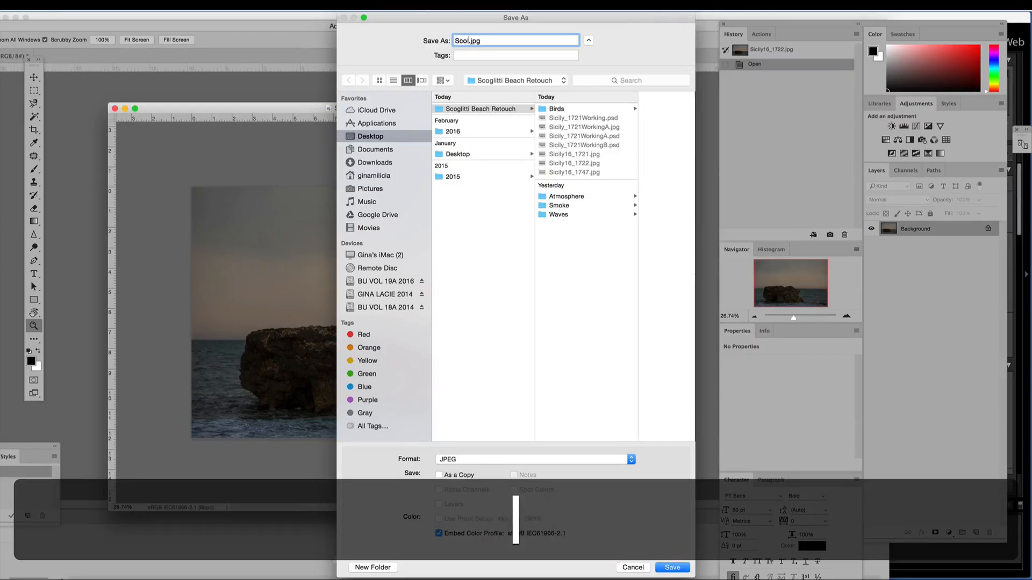
type("ti Bea")
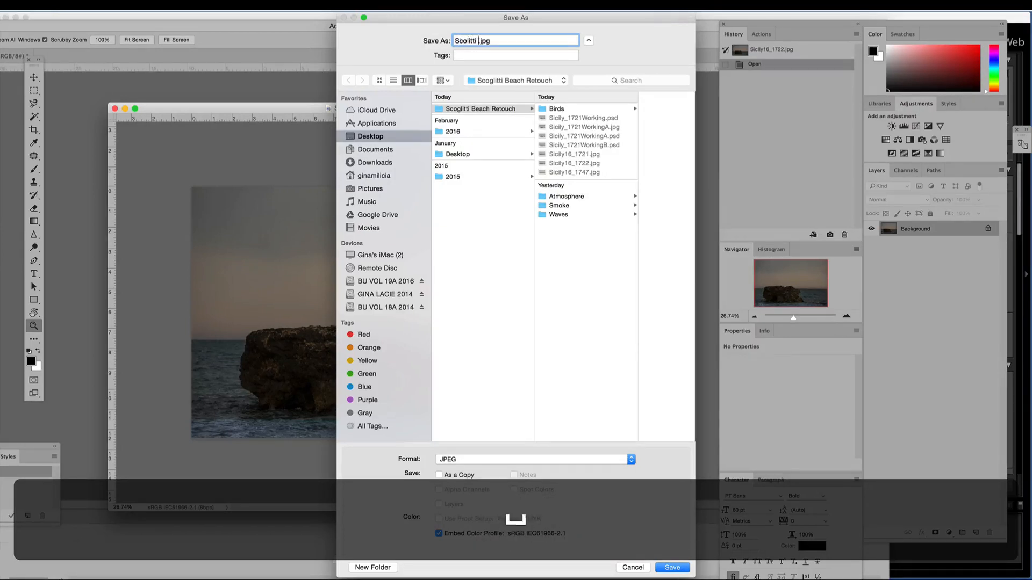
type("ch Demo")
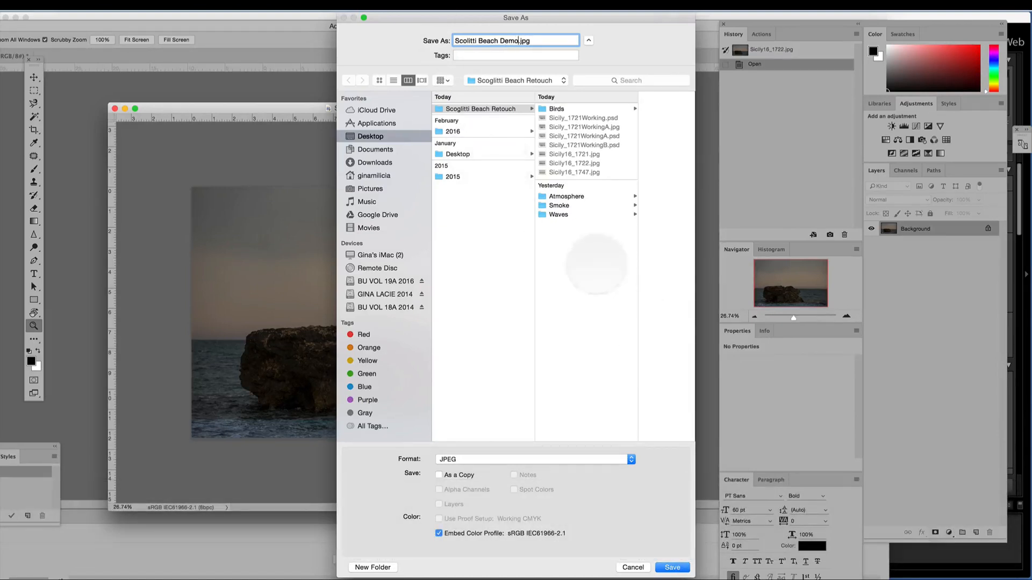
left_click(673, 568)
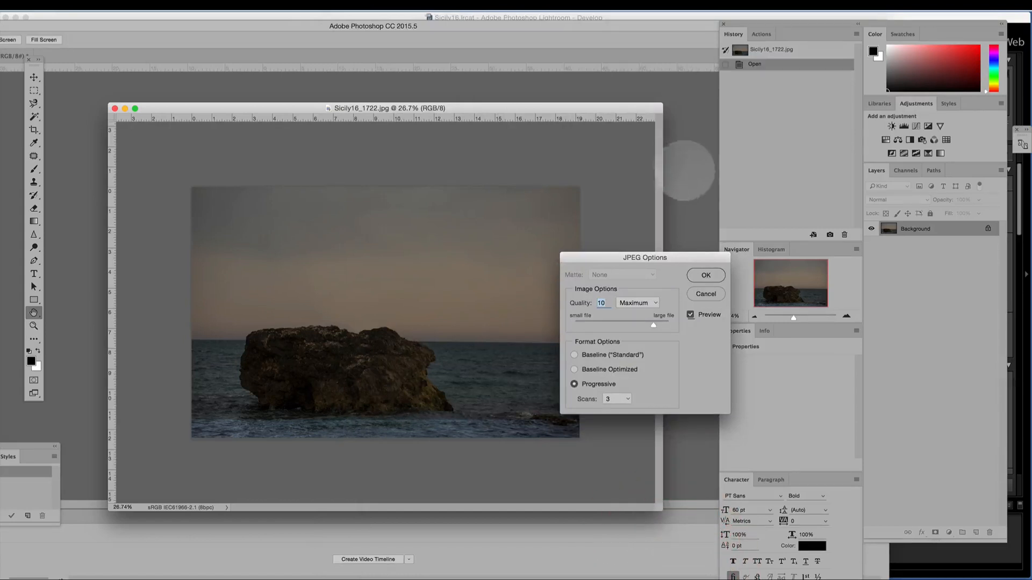
left_click(696, 274)
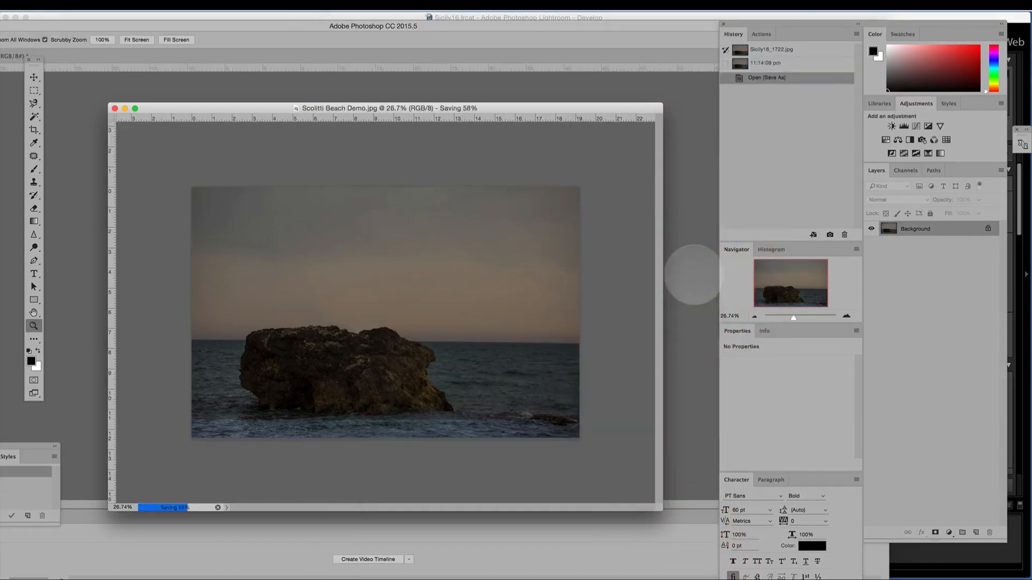
Step: Move the Sicily16_1721.jpg photo into Scolitti Beach Demo.jpg as a new layer aligned with the background
mouse_move(251, 107)
left_mouse_down()
mouse_move(298, 92)
mouse_move(289, 108)
mouse_move(285, 99)
mouse_move(103, 104)
mouse_move(253, 92)
mouse_move(270, 101)
left_mouse_up()
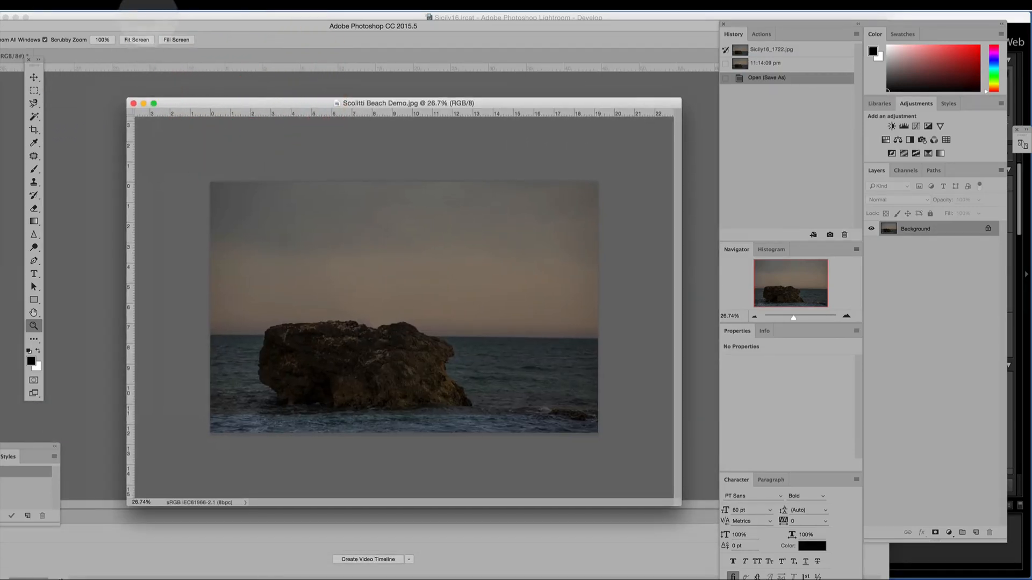
left_click(153, 15)
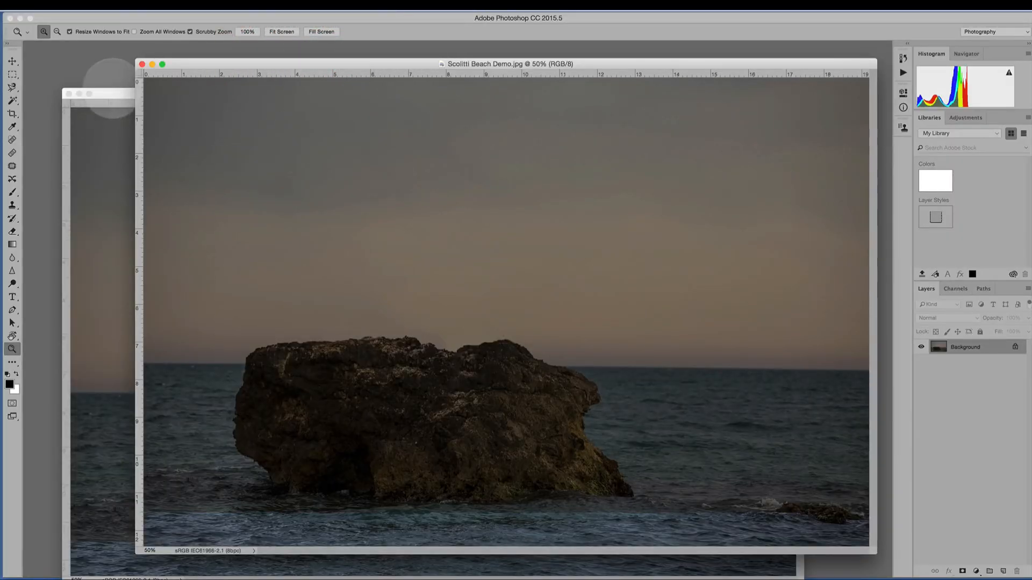
left_click_drag(111, 92, 111, 97)
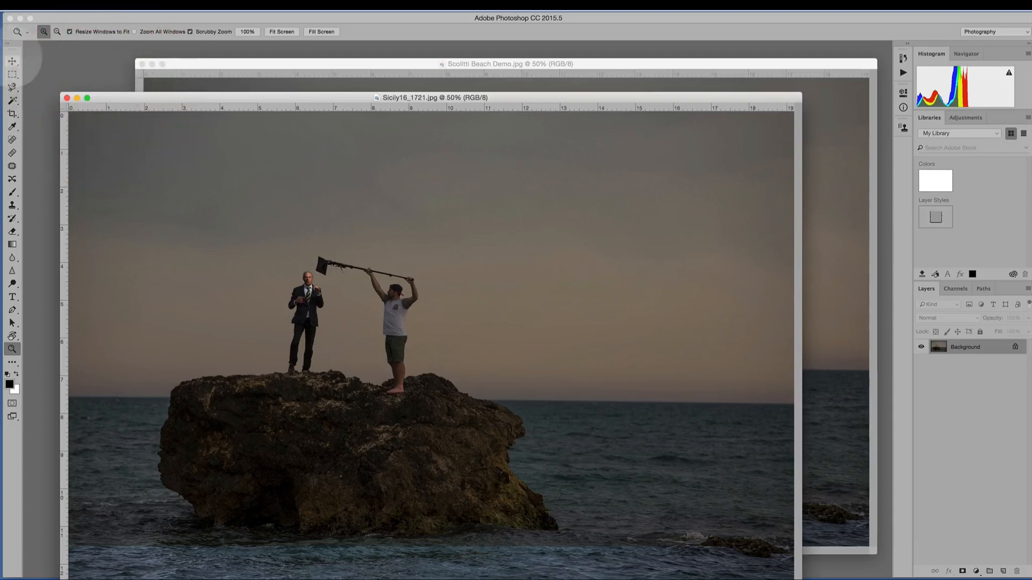
left_click(12, 61)
left_click_drag(155, 99, 146, 187)
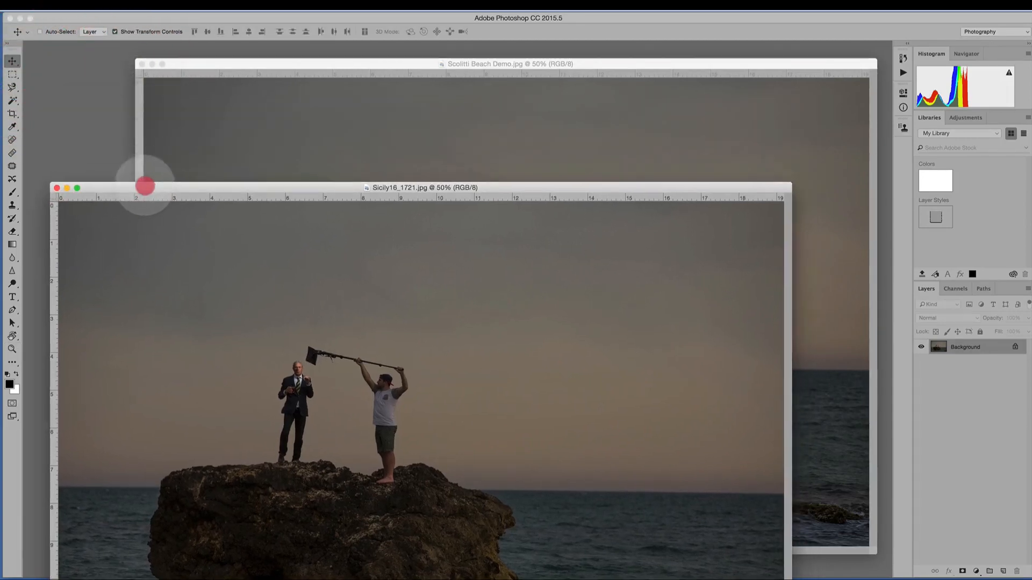
left_click_drag(315, 149, 316, 141)
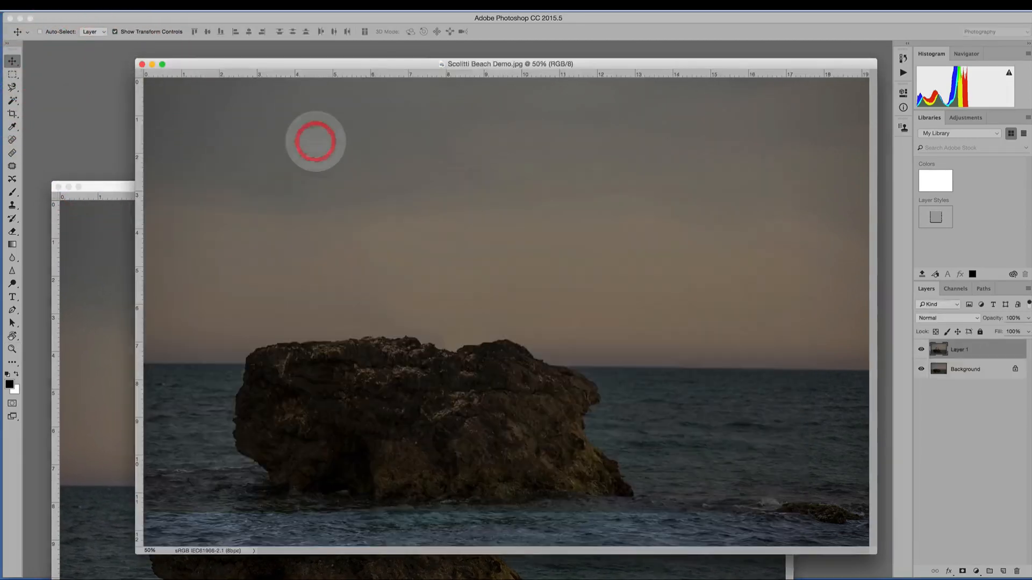
left_click_drag(355, 178, 310, 181)
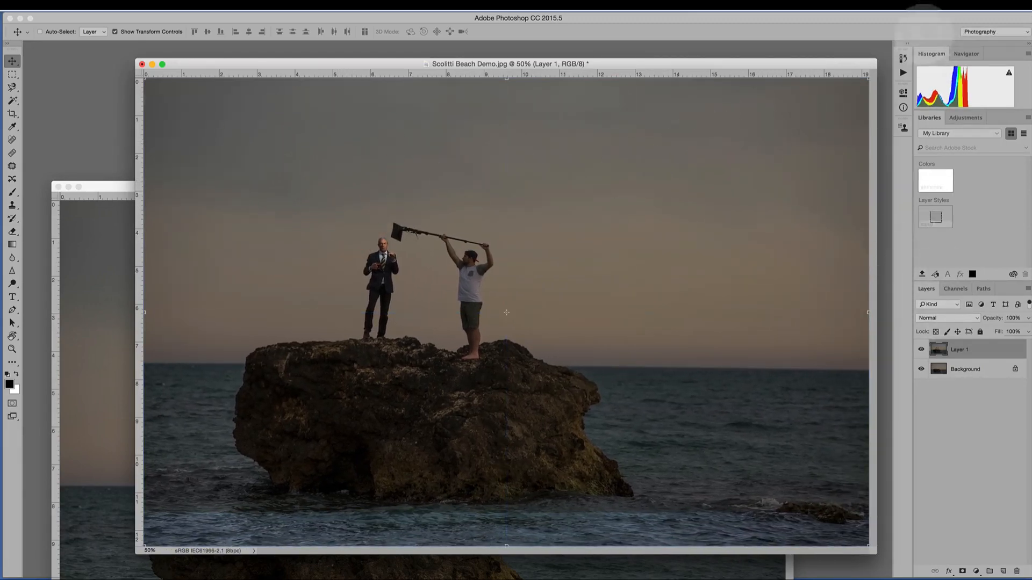
Step: Lower Layer 1's opacity to about 53% so the background rock shows through
left_click_drag(895, 19, 882, 19)
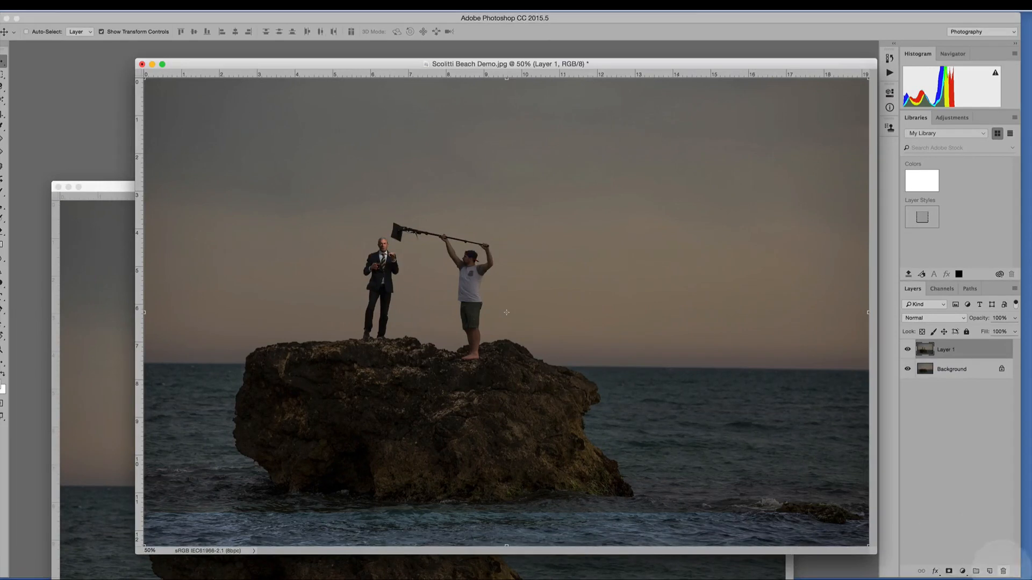
left_click_drag(1013, 569, 1002, 558)
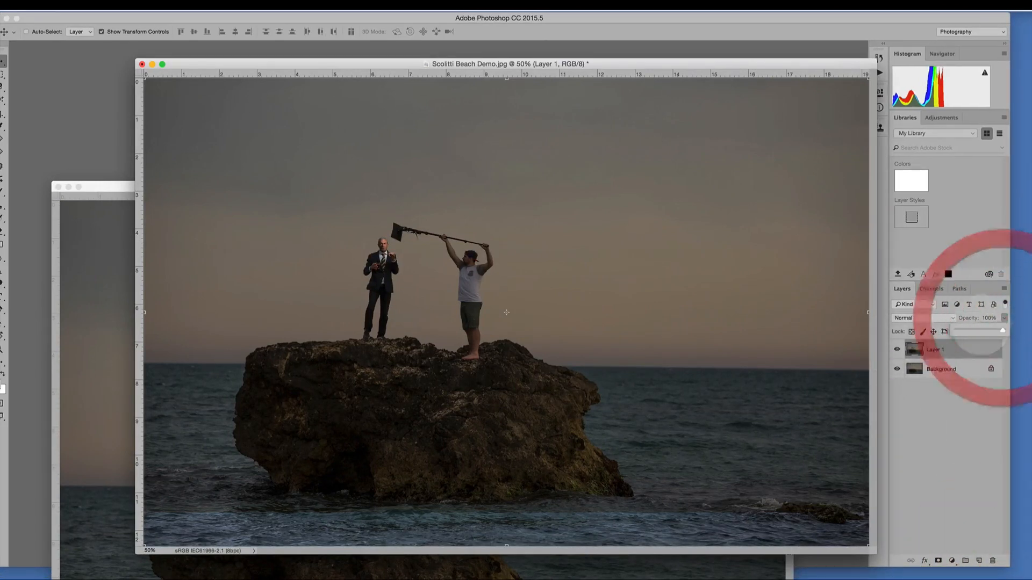
left_click_drag(1003, 330, 981, 330)
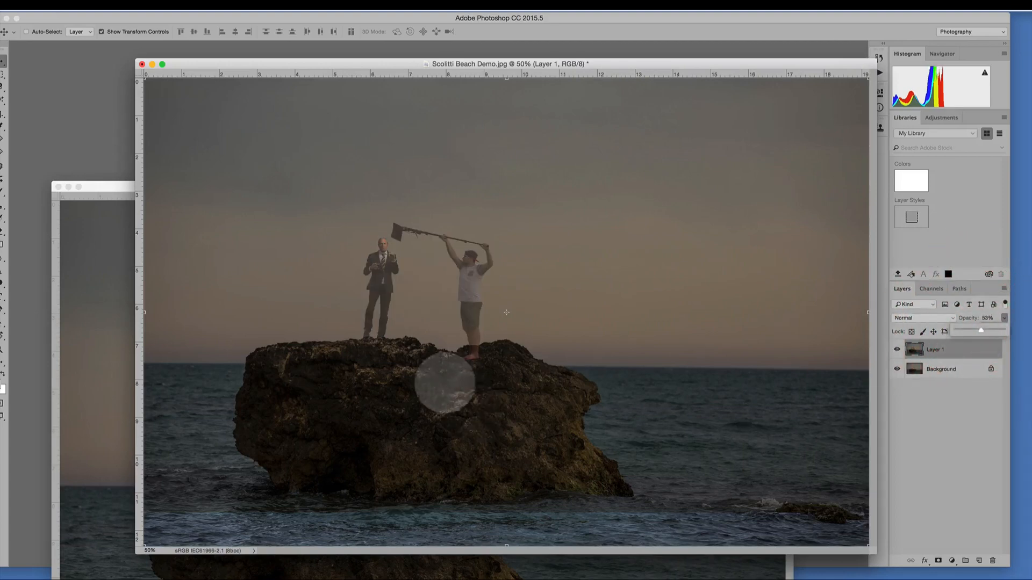
Step: Compare the rock edges near the assistant's feet and across the whole image by switching Layer 1 off and on
scroll(450, 371, "up", 8)
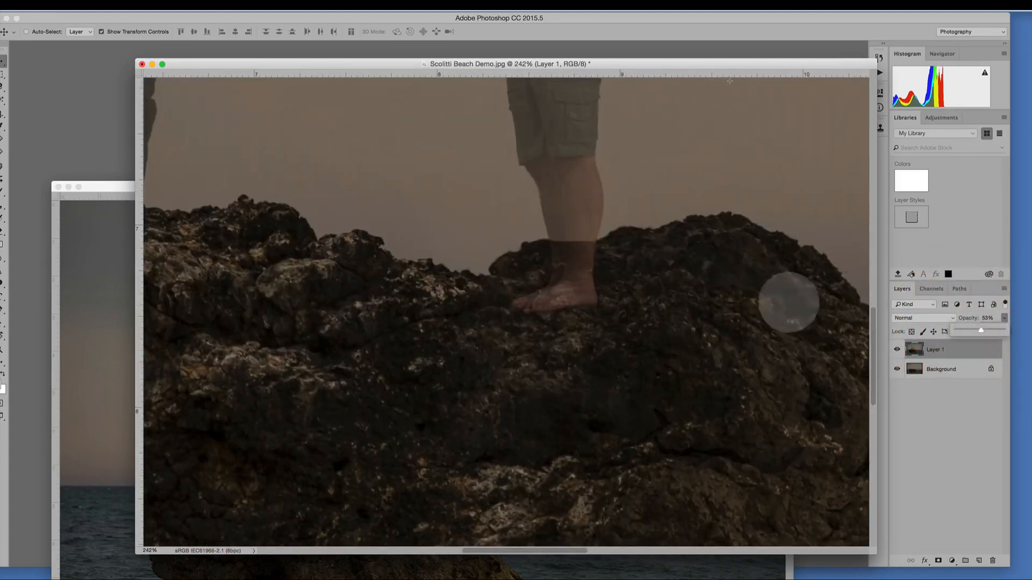
left_click(896, 350)
left_click(897, 350)
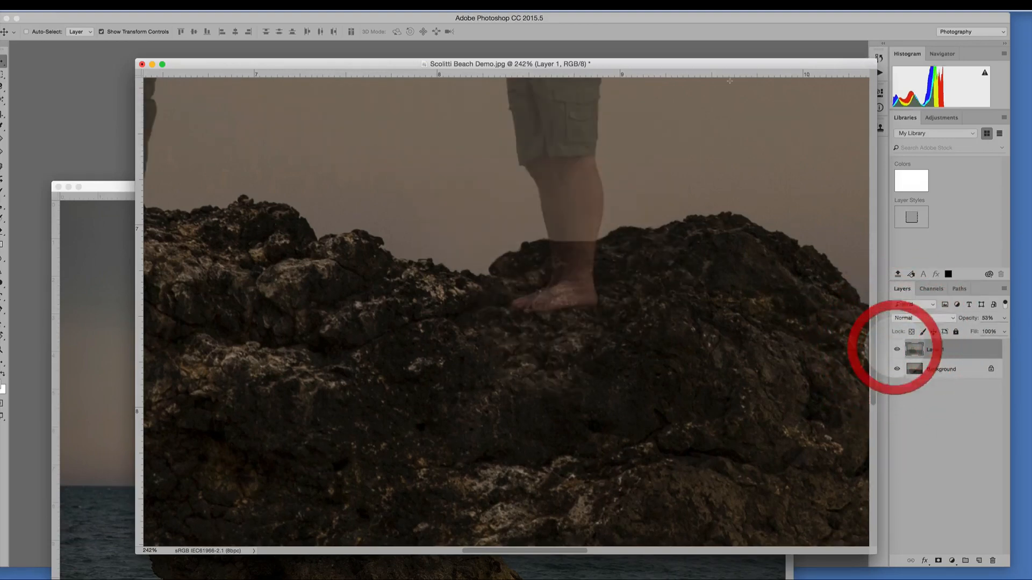
left_click(896, 349)
left_click(896, 349)
key("super+0")
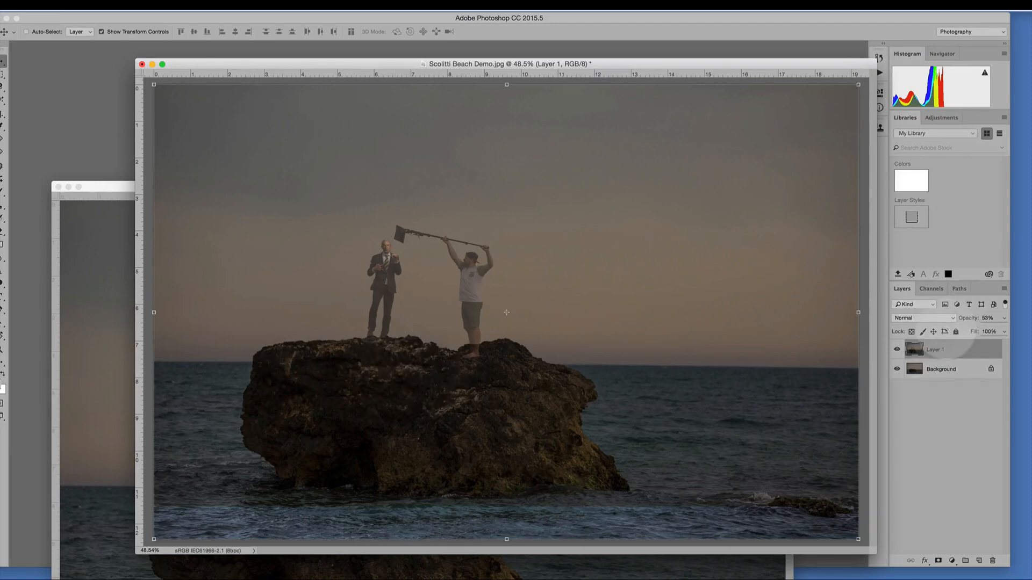
left_click(897, 349)
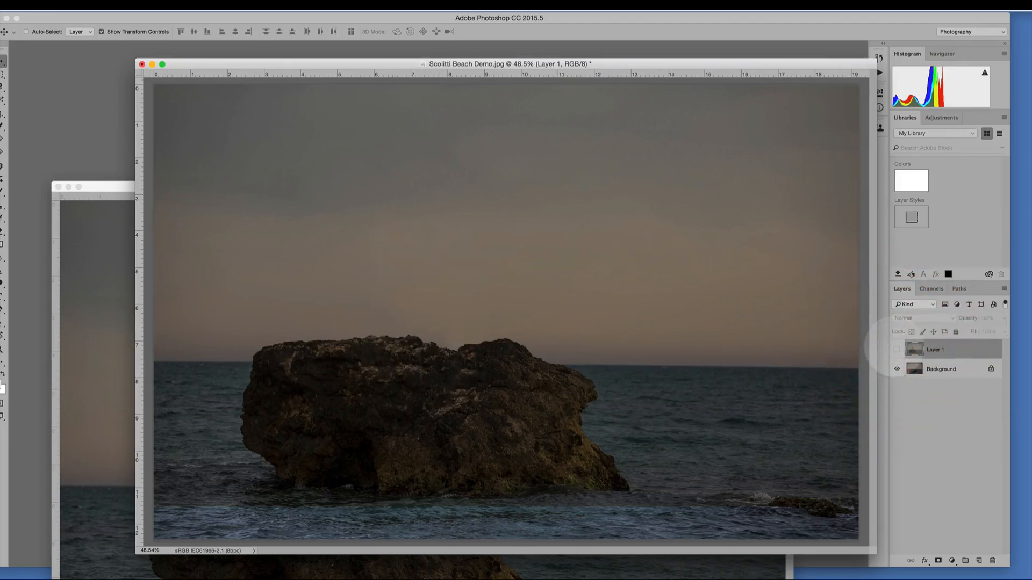
left_click(896, 349)
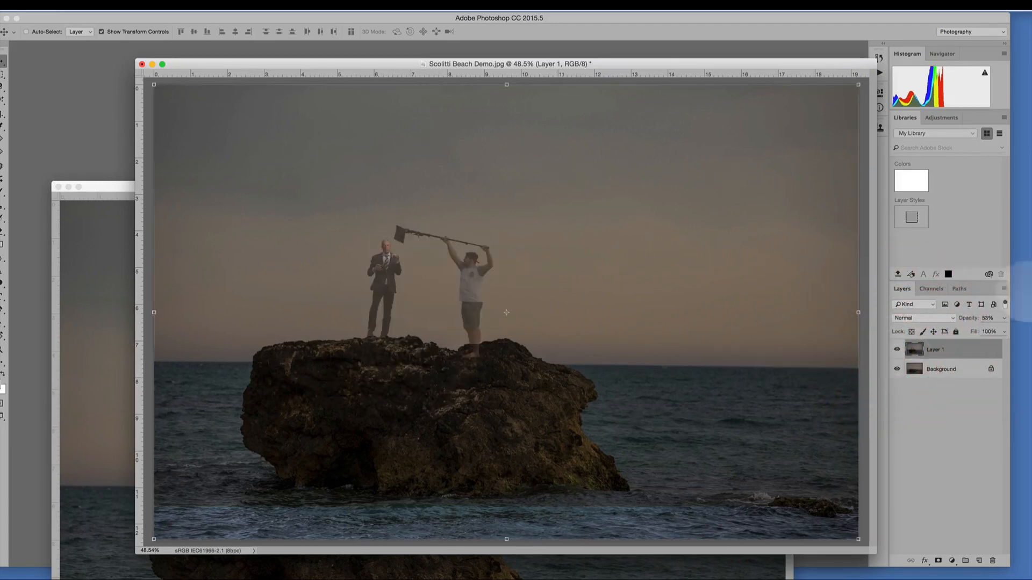
Step: Set Layer 1's opacity back to 100% and float the toolbox beside the document window
left_click(1004, 318)
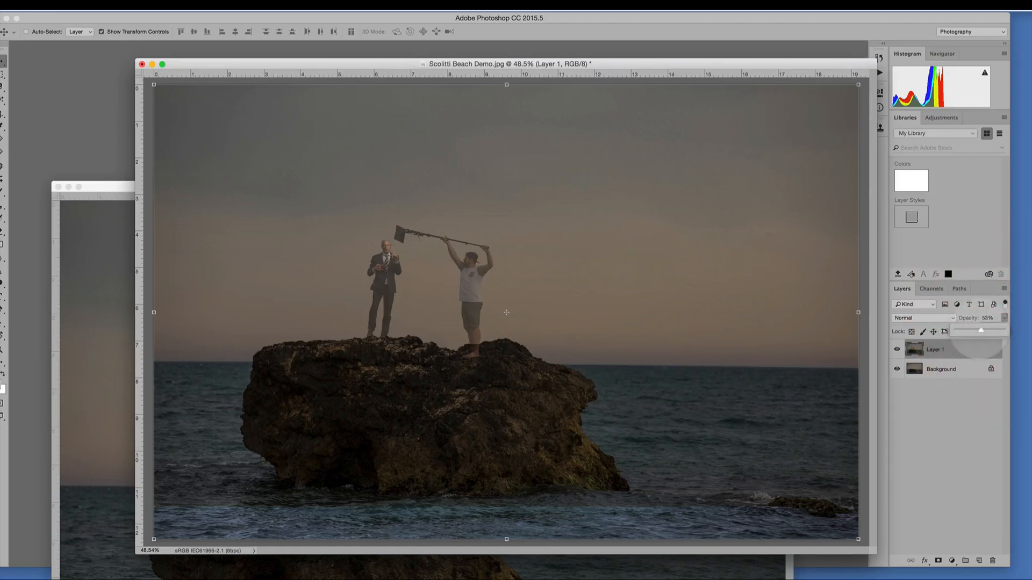
left_click_drag(994, 330, 1014, 330)
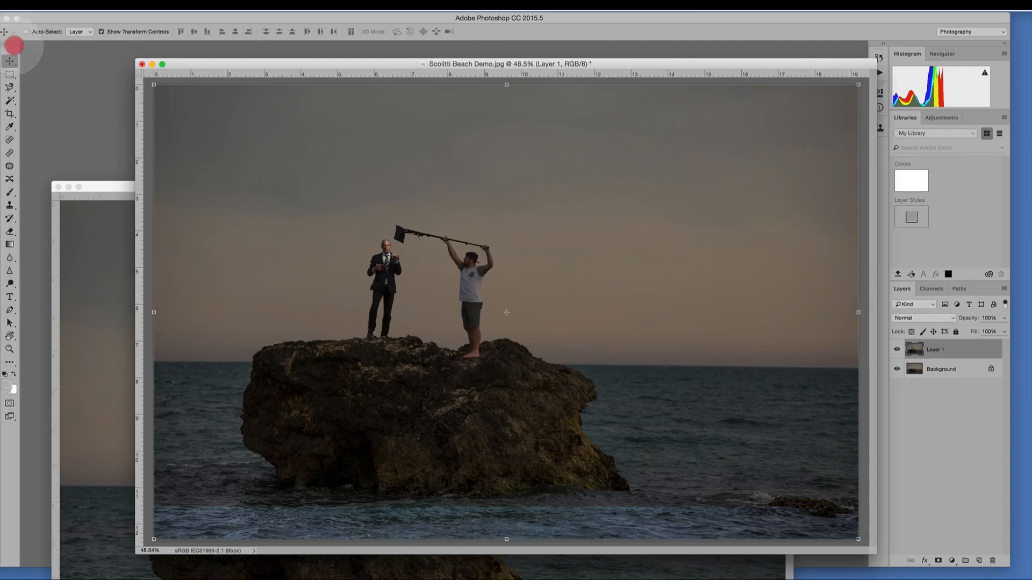
left_click_drag(11, 47, 52, 47)
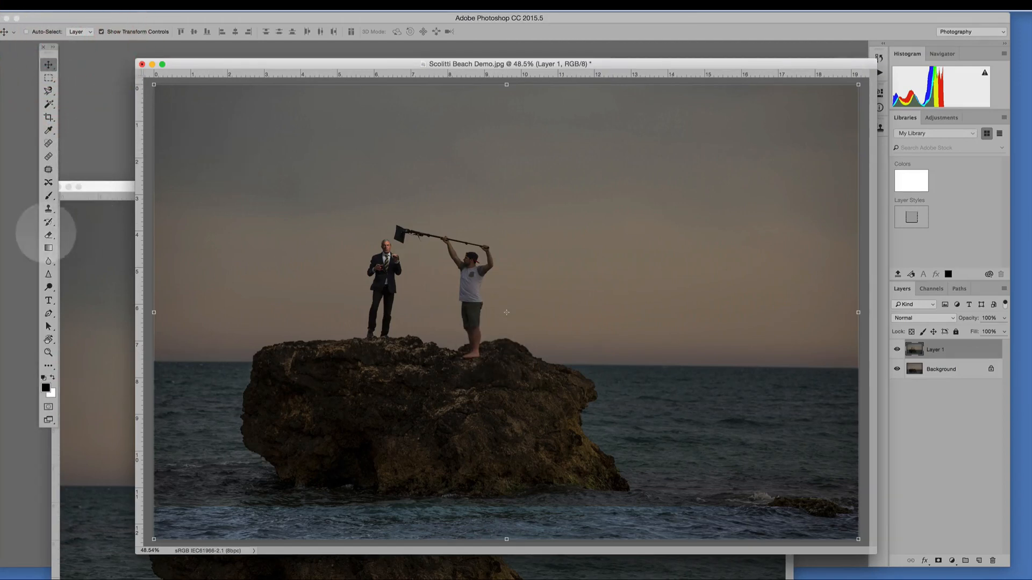
Step: Erase over the assistant's feet on Layer 1 with the Eraser at 46% opacity, and raise the eraser's opacity to 100%
left_click(48, 235)
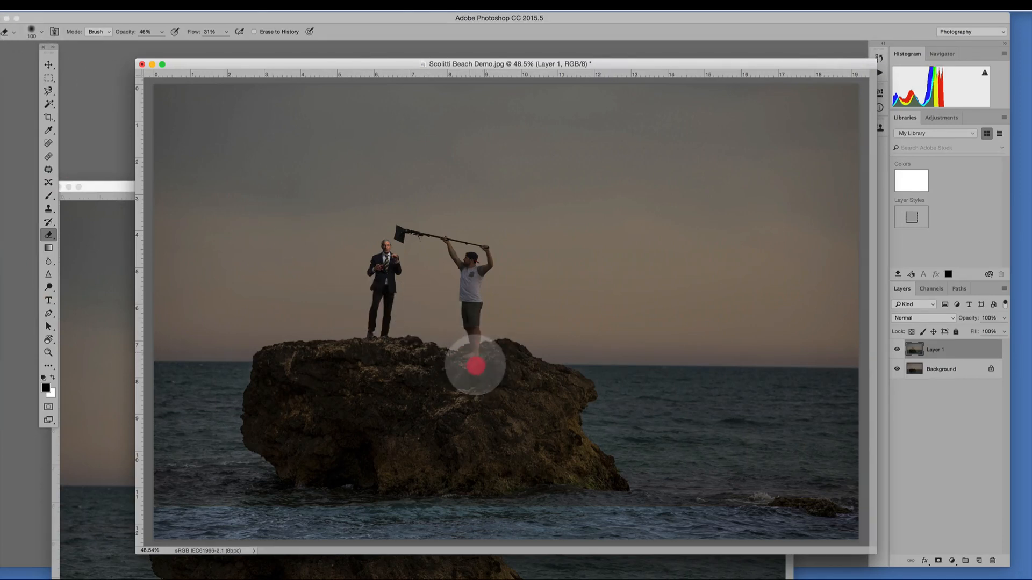
left_click_drag(475, 366, 477, 362)
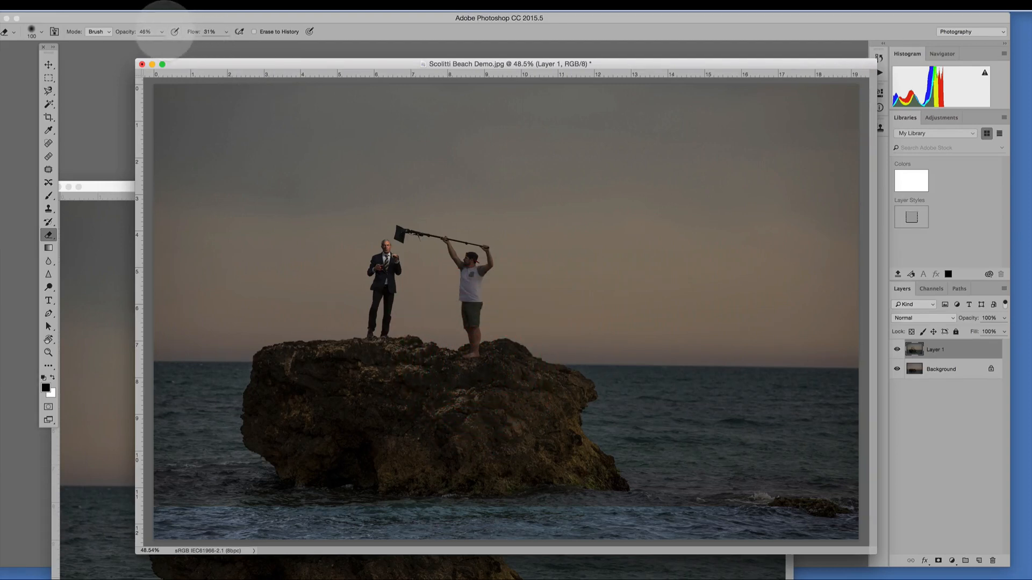
left_click(162, 31)
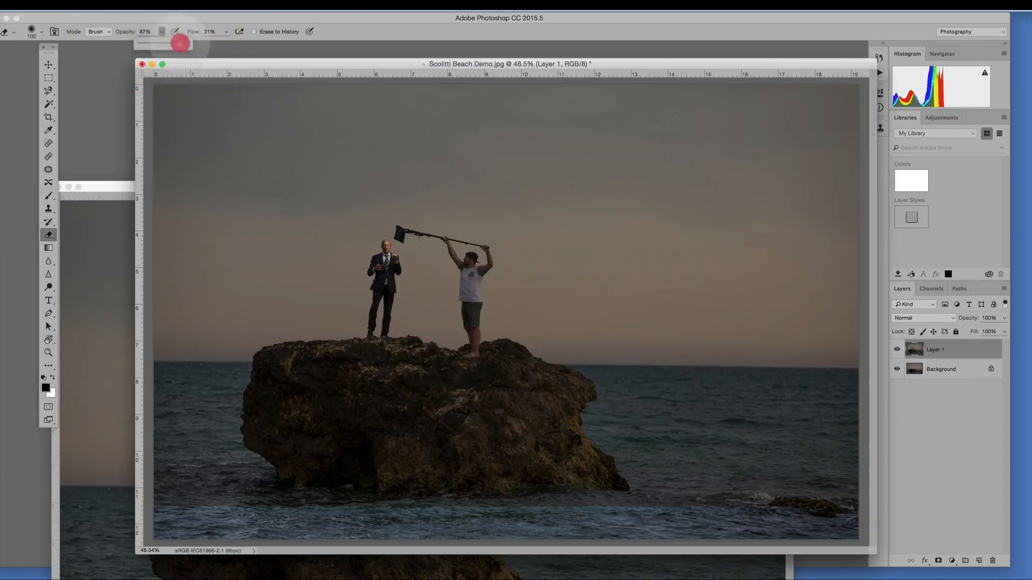
left_click_drag(190, 43, 184, 36)
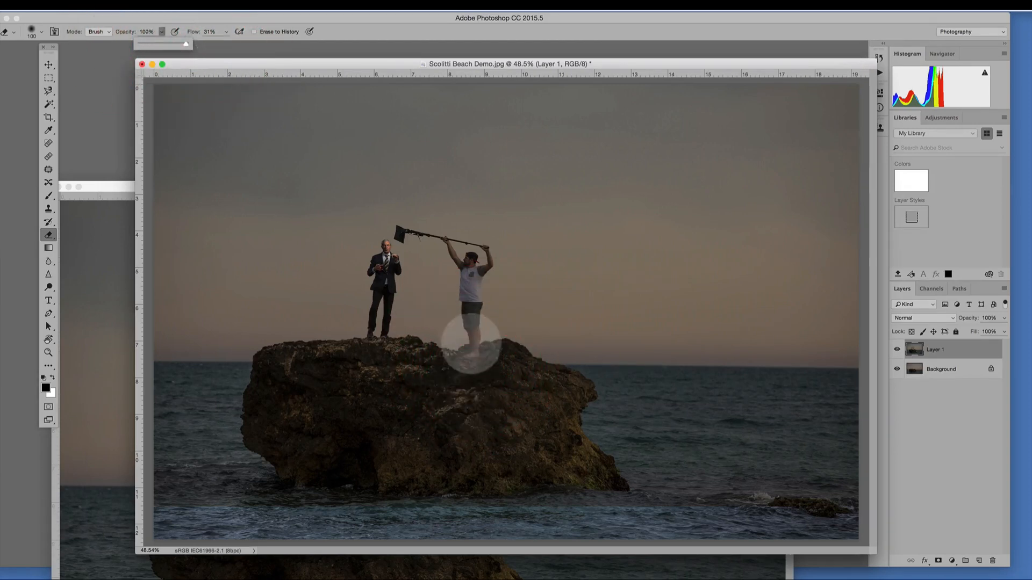
Step: Erase the assistant's body, raised arms and the light pole on Layer 1 with the Eraser, using brush sizes 250 and 100
mouse_move(472, 338)
left_mouse_down()
mouse_move(460, 330)
mouse_move(461, 353)
mouse_move(491, 279)
mouse_move(474, 292)
mouse_move(481, 301)
mouse_move(465, 332)
mouse_move(461, 290)
mouse_move(487, 275)
mouse_move(487, 257)
mouse_move(497, 261)
mouse_move(463, 249)
mouse_move(465, 303)
left_mouse_up()
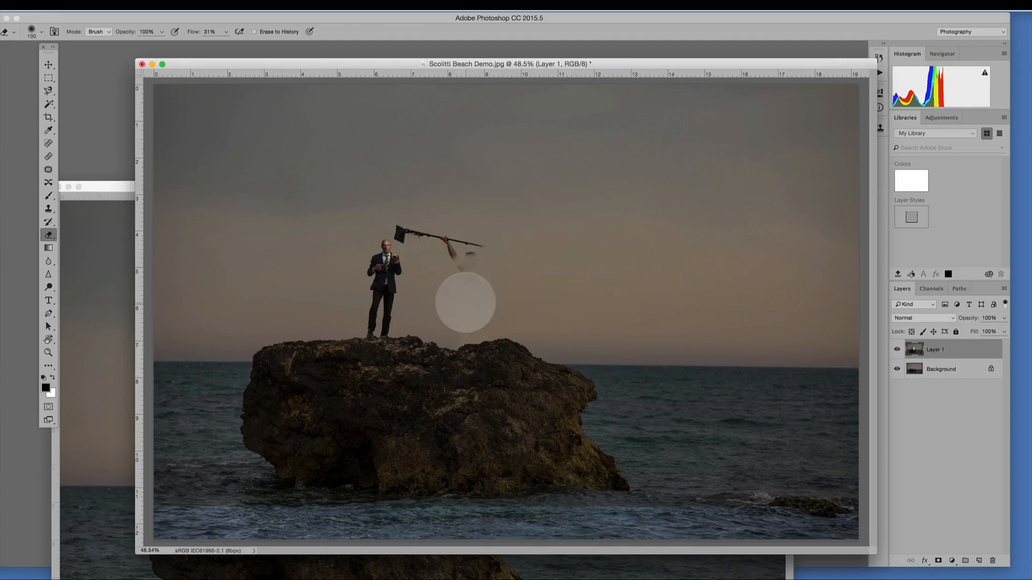
key("bracketright")
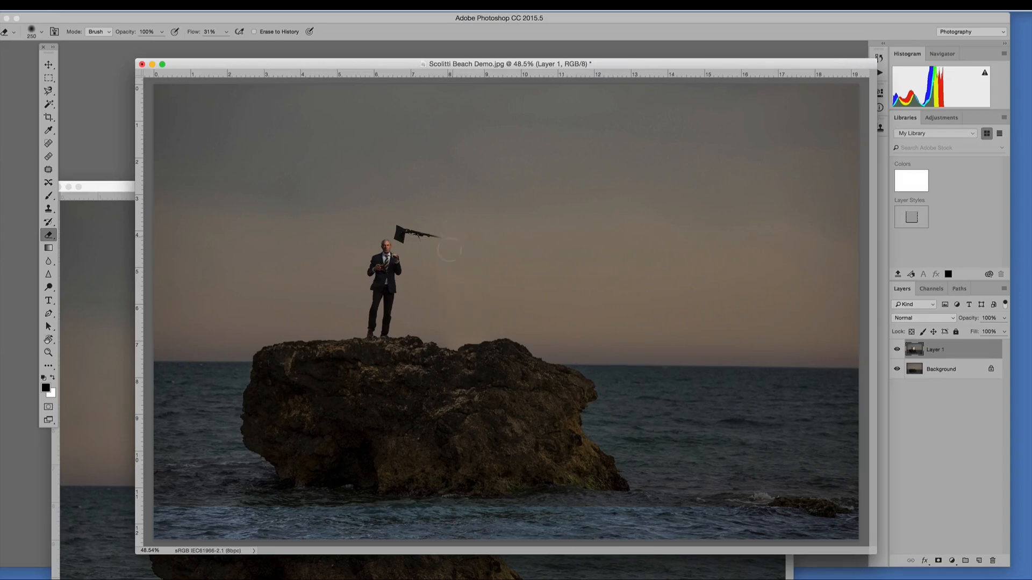
key("bracketleft")
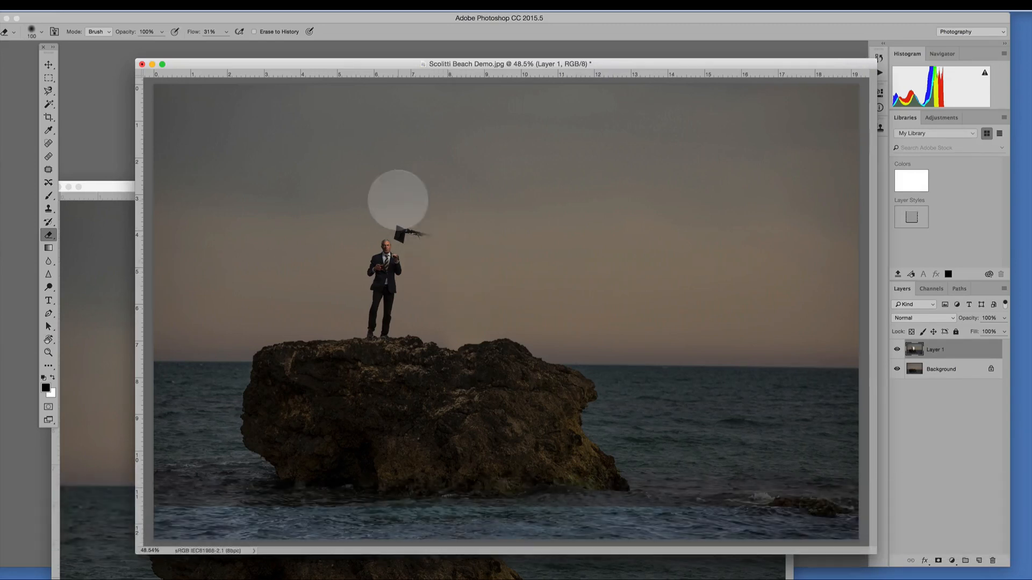
scroll(414, 226, "up", 5)
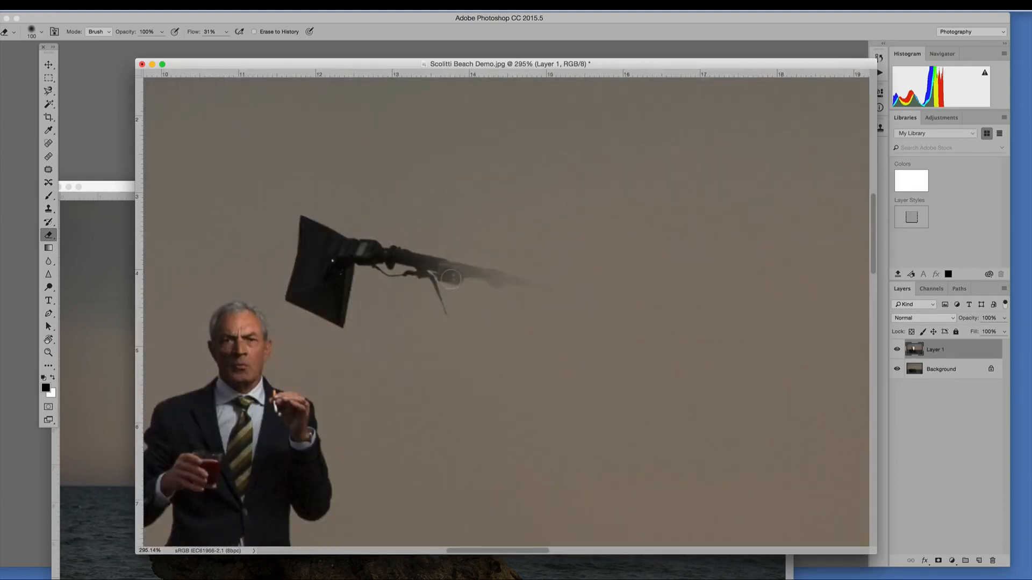
scroll(451, 279, "down", 5)
left_click(491, 279)
scroll(450, 258, "up", 3)
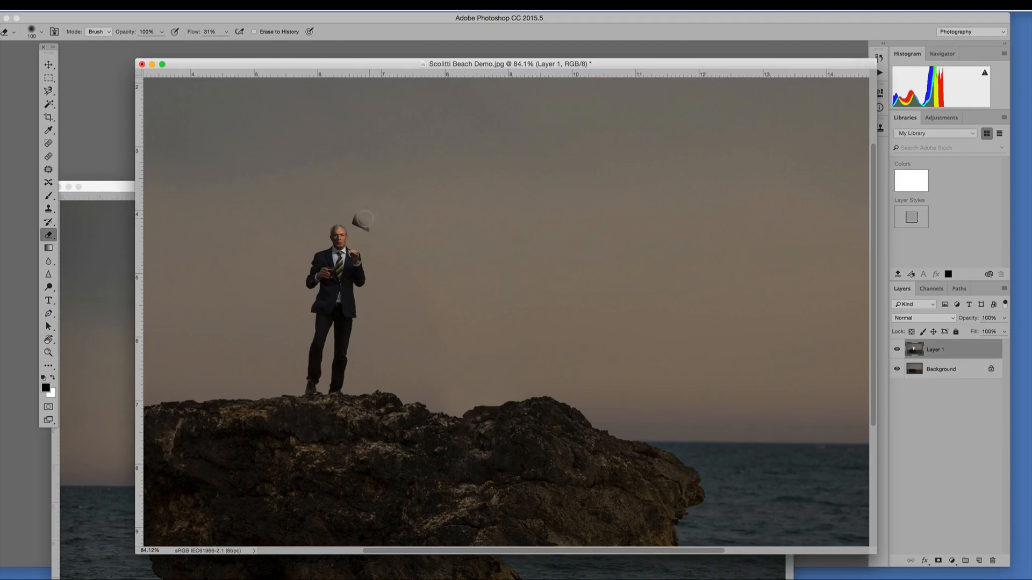
Step: Reduce the eraser to size 40 and erase the remnant of the light above the suited man's head
scroll(343, 206, "up", 3)
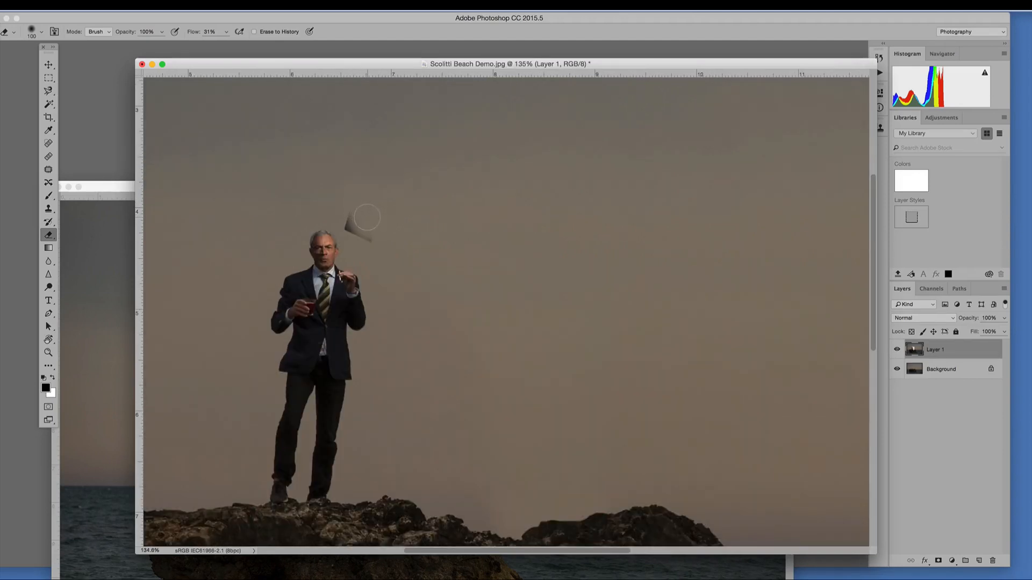
key("bracketleft")
key("bracketleft")
key("bracketleft")
key("bracketleft")
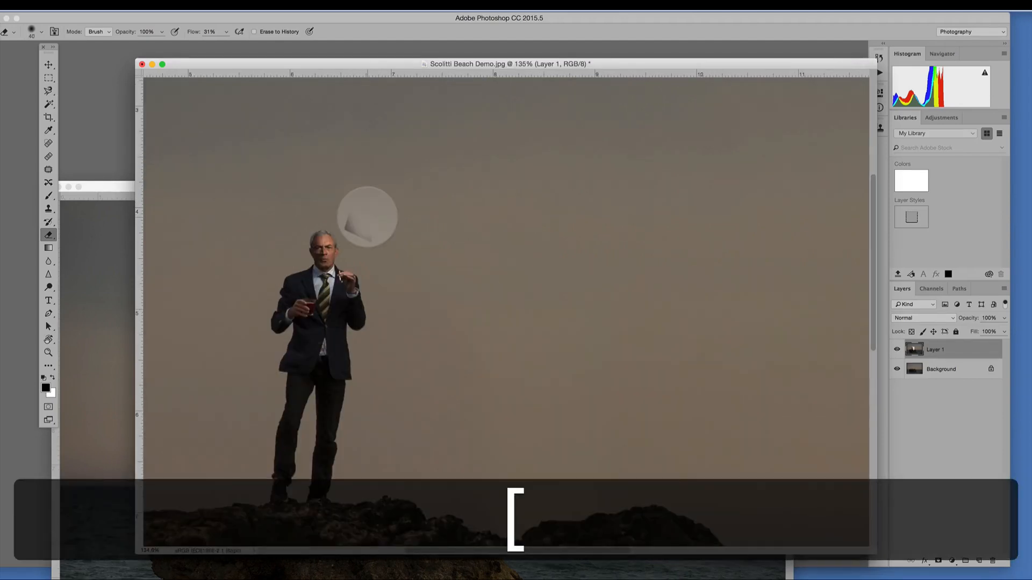
left_click_drag(346, 218, 370, 239)
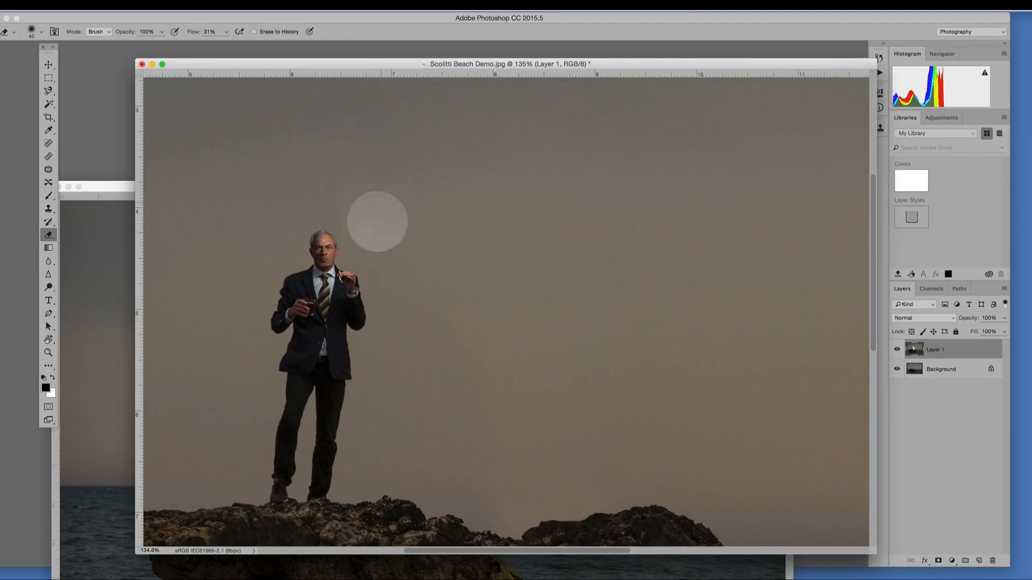
left_click(376, 226)
Step: Check the erased area across the whole image by switching Layer 1 and the Background layer off and on
scroll(429, 230, "down", 5)
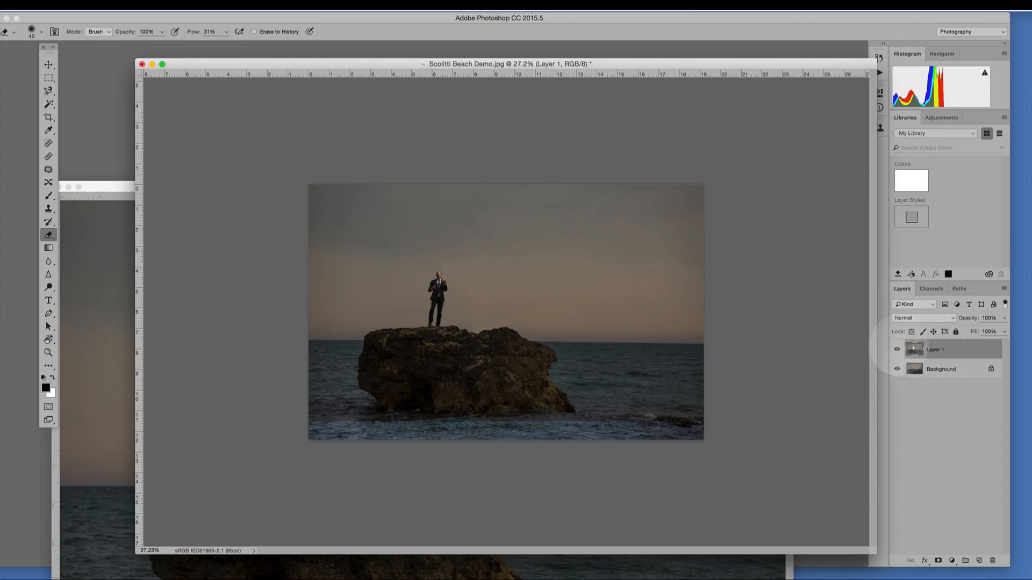
left_click(897, 349)
left_click(896, 349)
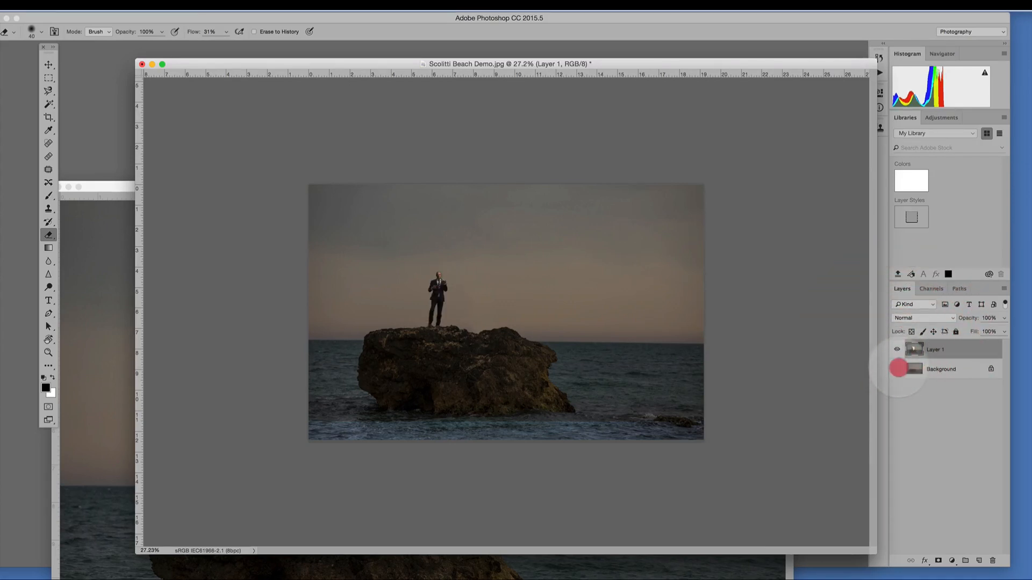
left_click(897, 369)
left_click(897, 369)
left_click(897, 368)
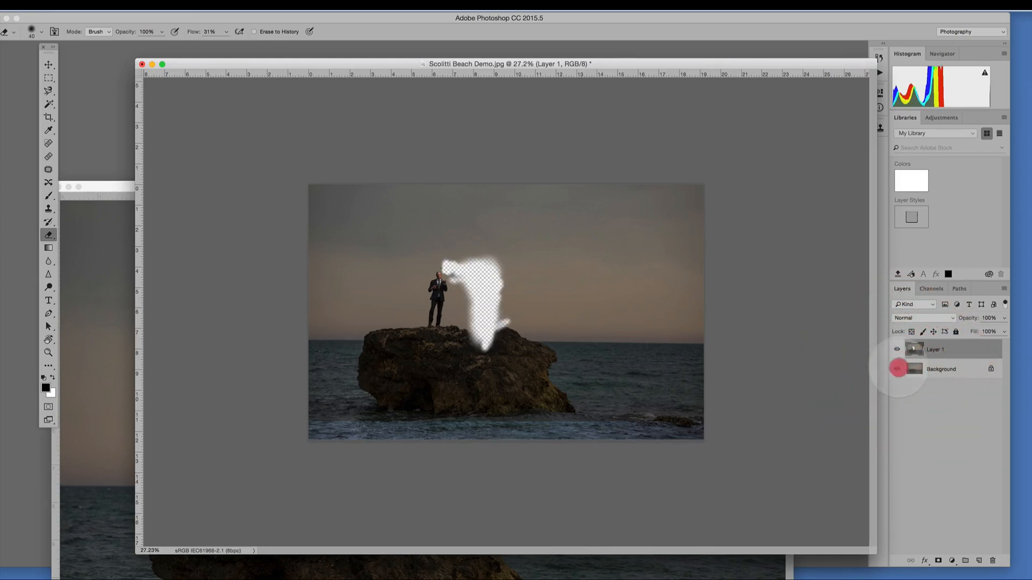
left_click(897, 369)
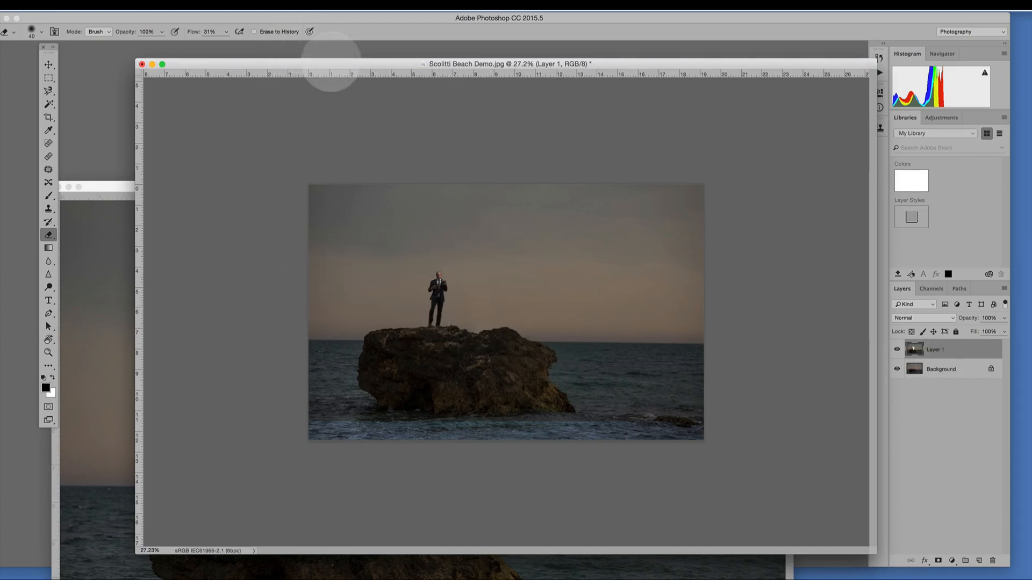
Step: Open both splash images, shutterstock_197477402.jpg and shutterstock_197477408.jpg, from the Waves folder in Scoglitti Beach Retouch
left_click_drag(330, 63, 299, 75)
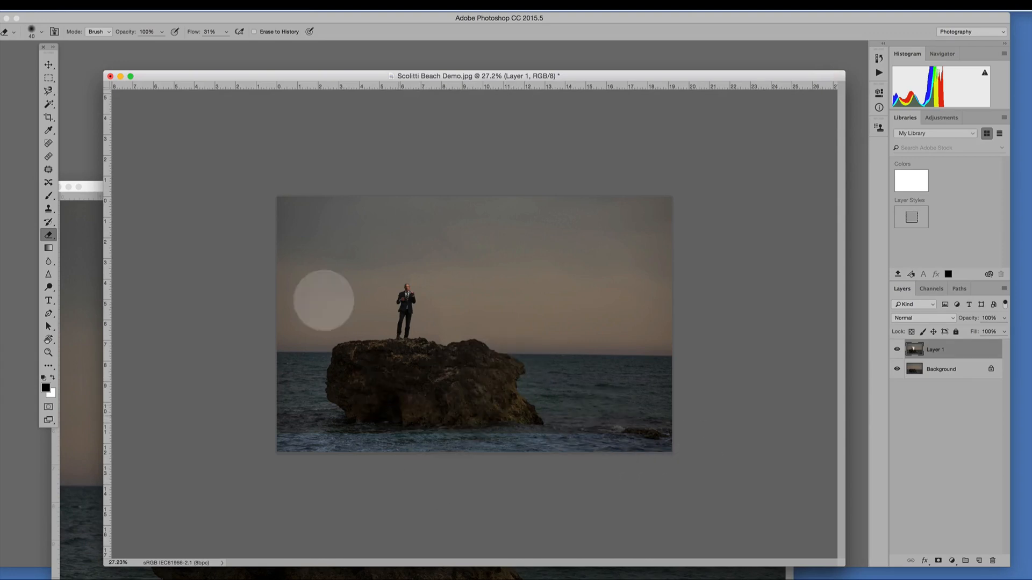
left_click(94, 5)
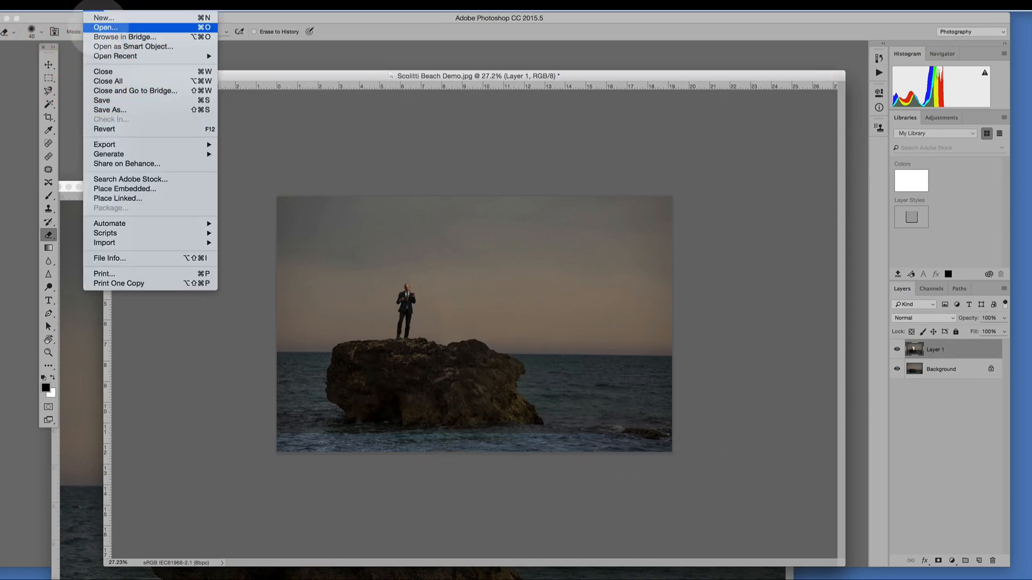
left_click(102, 28)
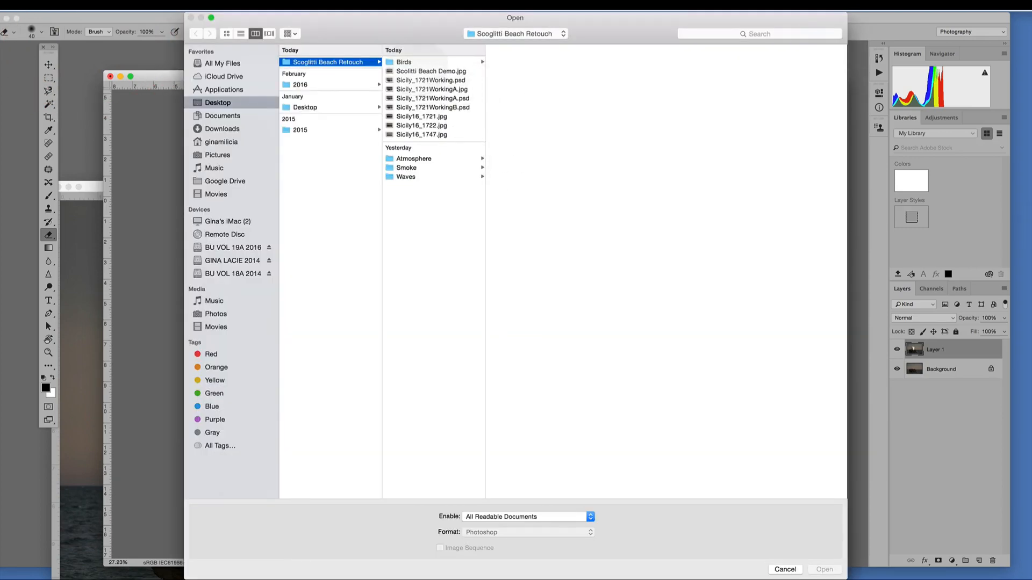
left_click(407, 178)
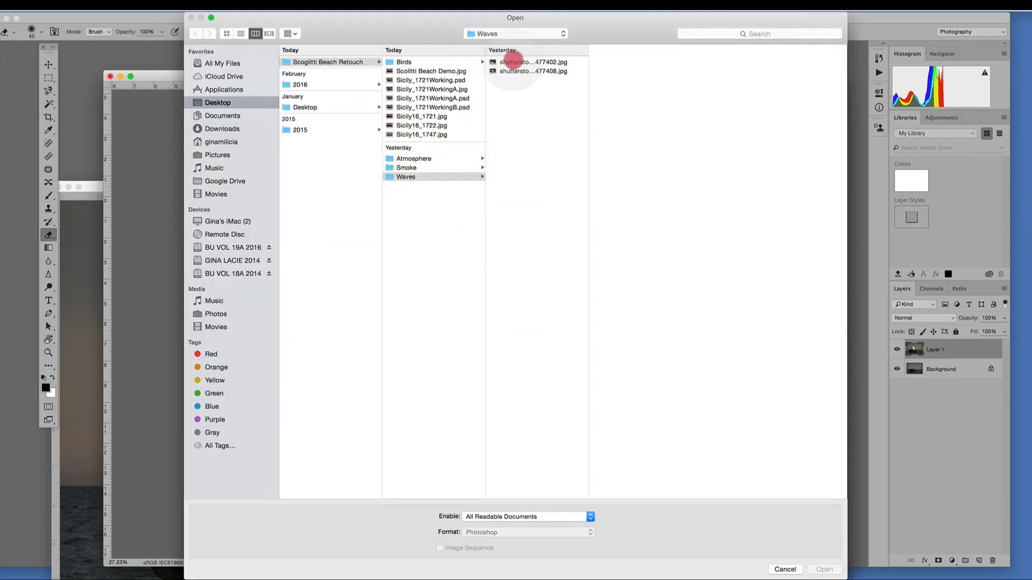
left_click(513, 61)
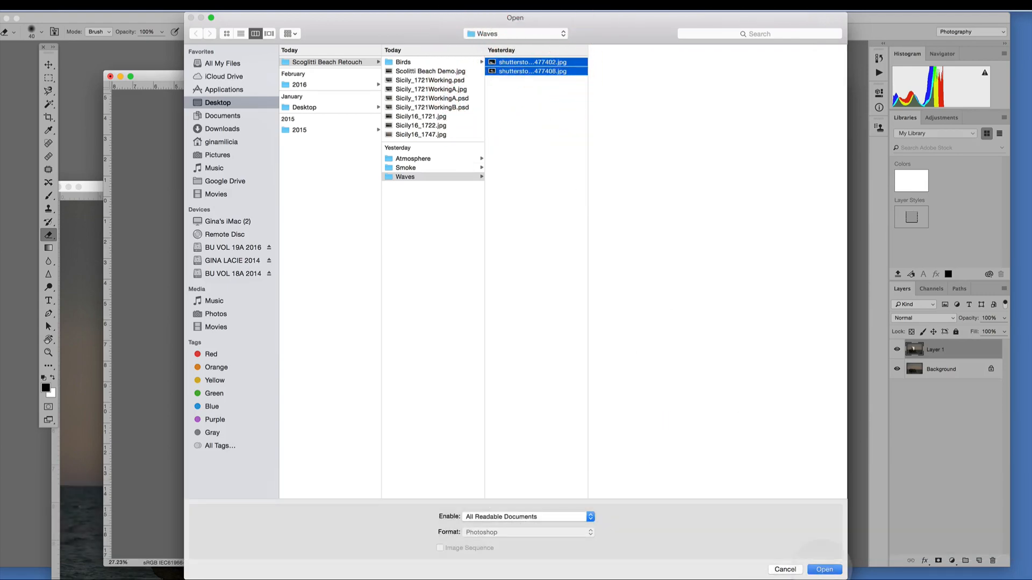
left_click(825, 570)
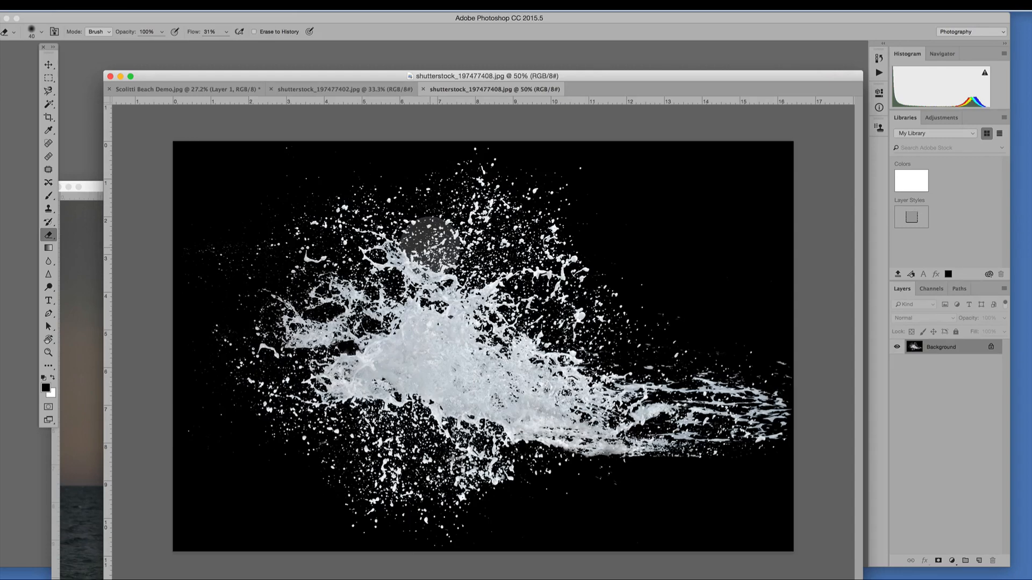
Step: Float the two splash images in separate windows and arrange shutterstock_197477402.jpg beside the beach demo document
left_click_drag(440, 89, 461, 160)
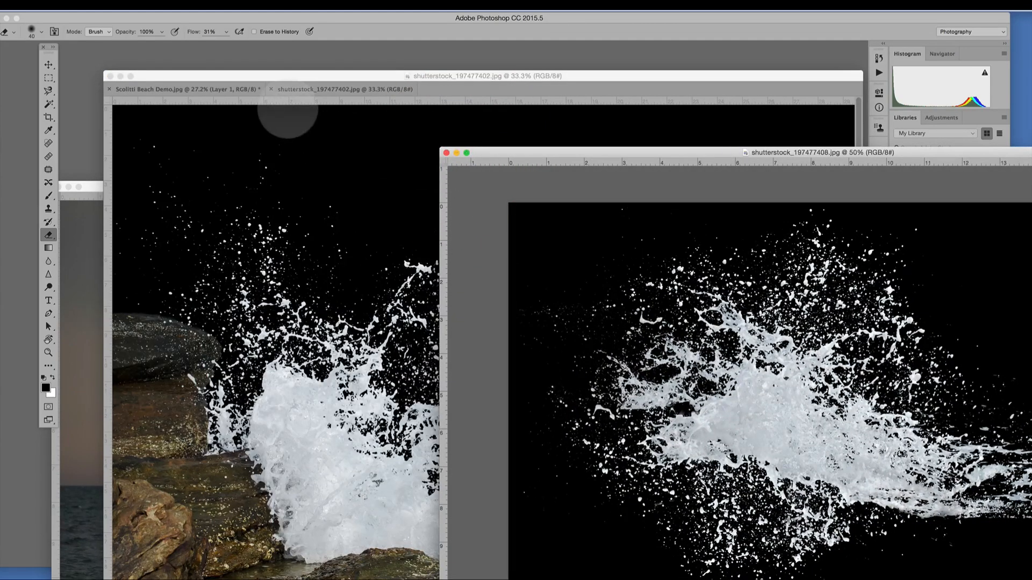
left_click_drag(296, 90, 322, 119)
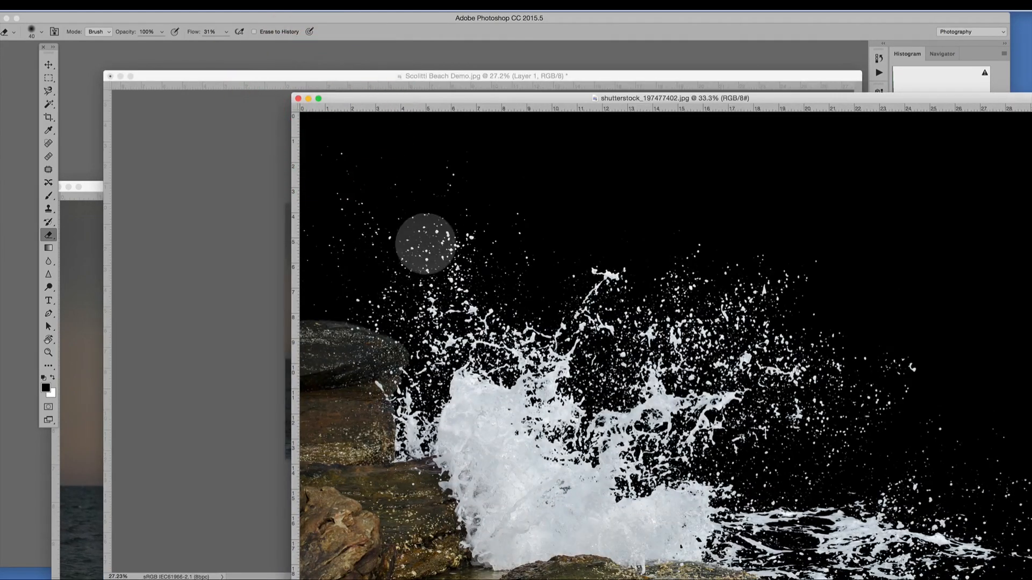
left_click(223, 76)
left_click_drag(222, 75, 179, 71)
left_click(845, 99)
left_click_drag(845, 99, 884, 66)
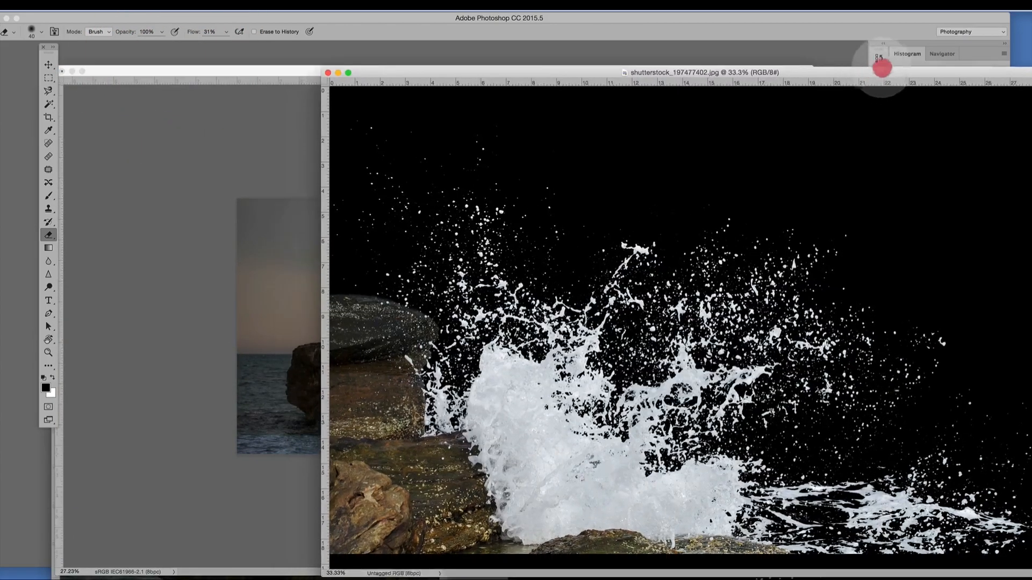
Step: Copy the shutterstock_197477402.jpg splash image into Scolitti Beach Demo.jpg as a new layer with the Move tool
left_click(48, 64)
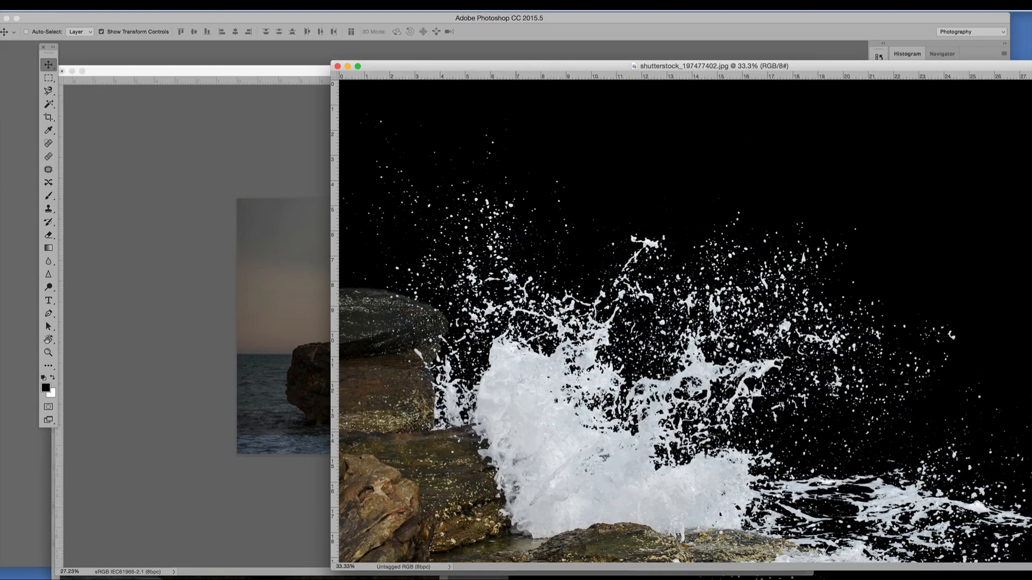
left_click_drag(387, 377, 323, 369)
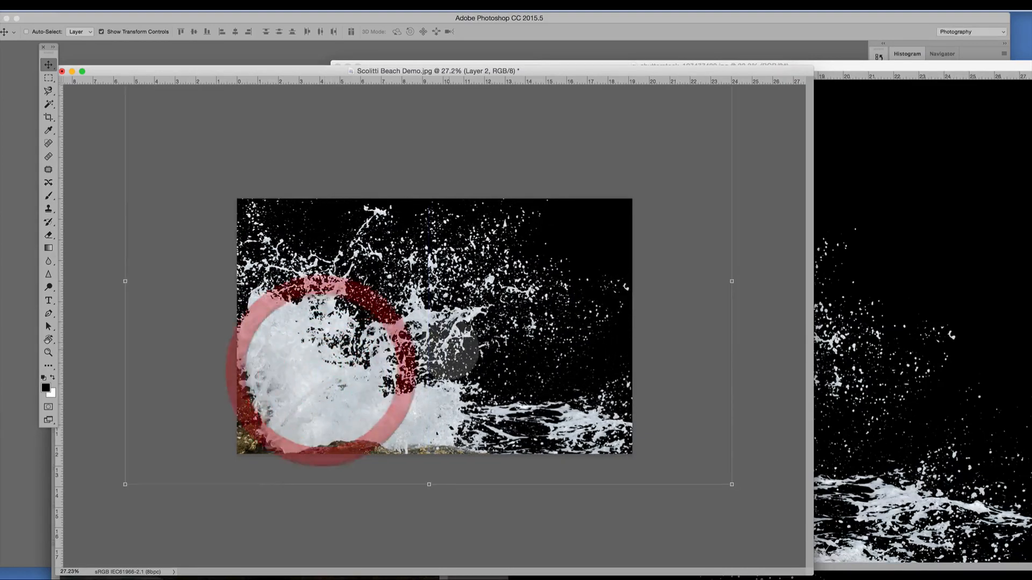
key("super+minus")
scroll(488, 295, "down", 2)
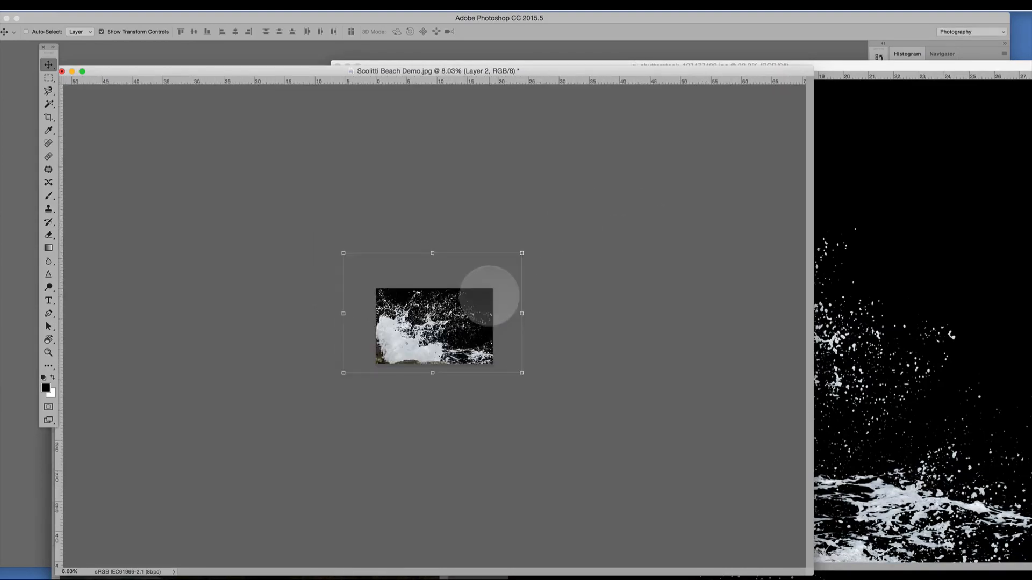
scroll(485, 292, "up", 5)
key("shift")
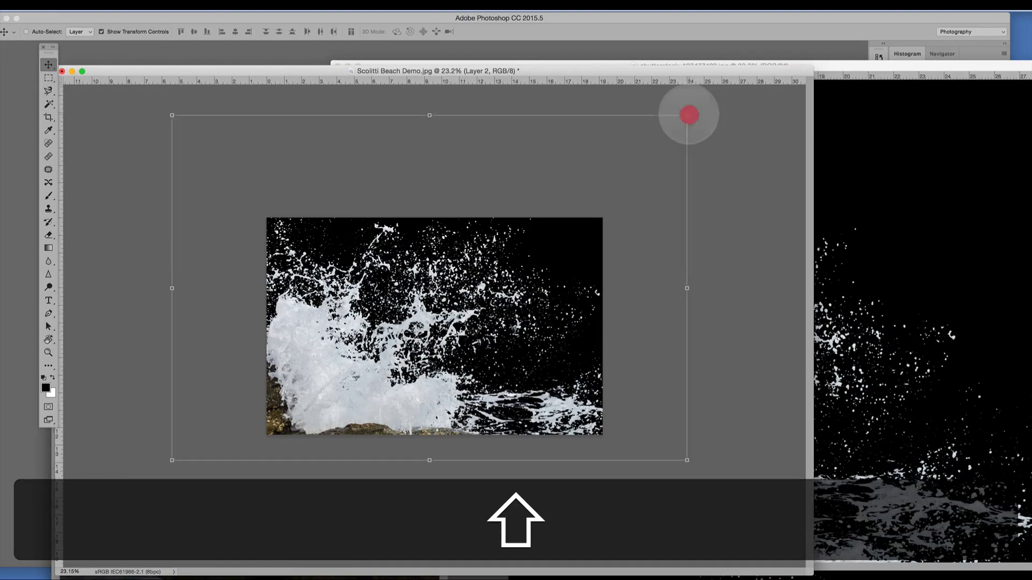
left_click_drag(688, 115, 560, 203)
left_click_drag(657, 70, 660, 70)
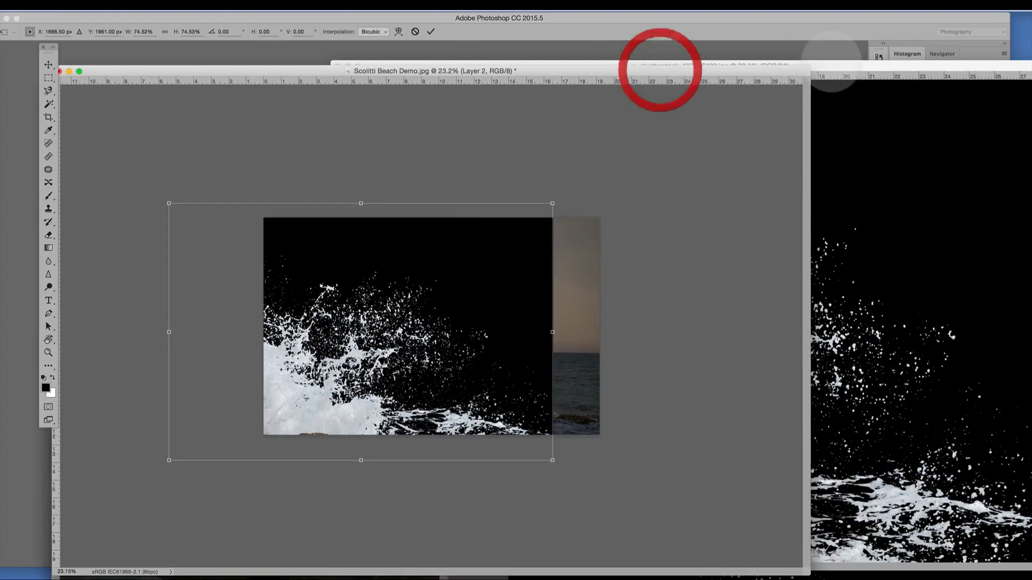
Step: Move both splash image windows behind the beach demo document to uncover the layer list
left_click_drag(852, 65, 615, 65)
left_click_drag(943, 153, 590, 182)
left_click(603, 68)
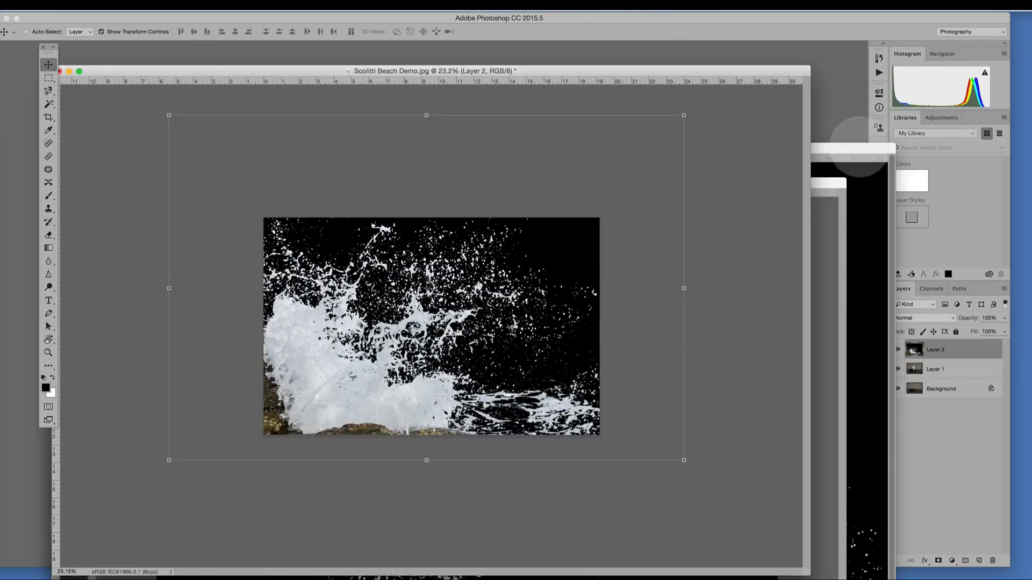
left_click_drag(864, 140, 755, 143)
left_click(720, 110)
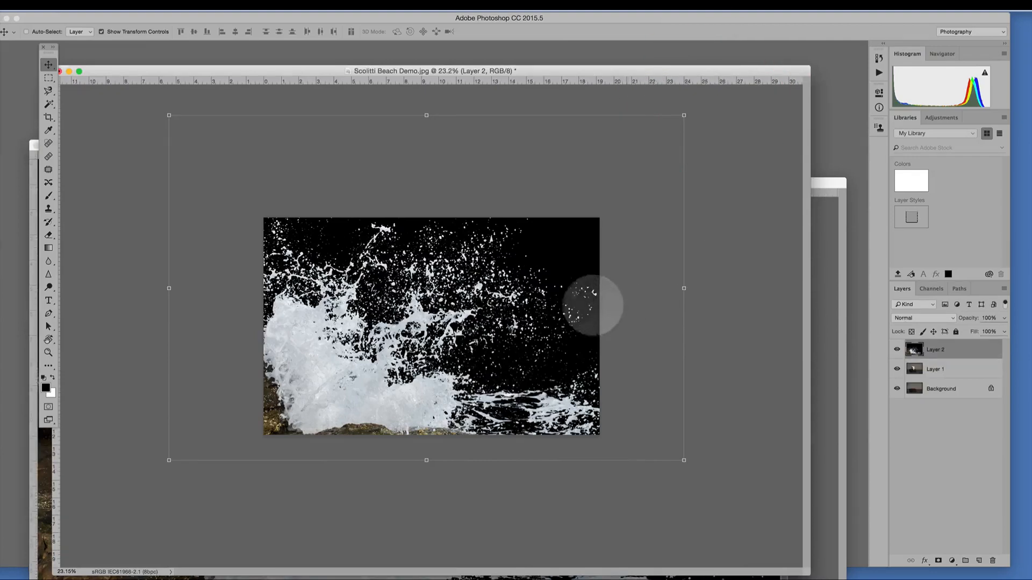
Step: Compare the image with the splash layer hidden and shown, and set Layer 2's blend mode to Screen
scroll(420, 285, "up", 3)
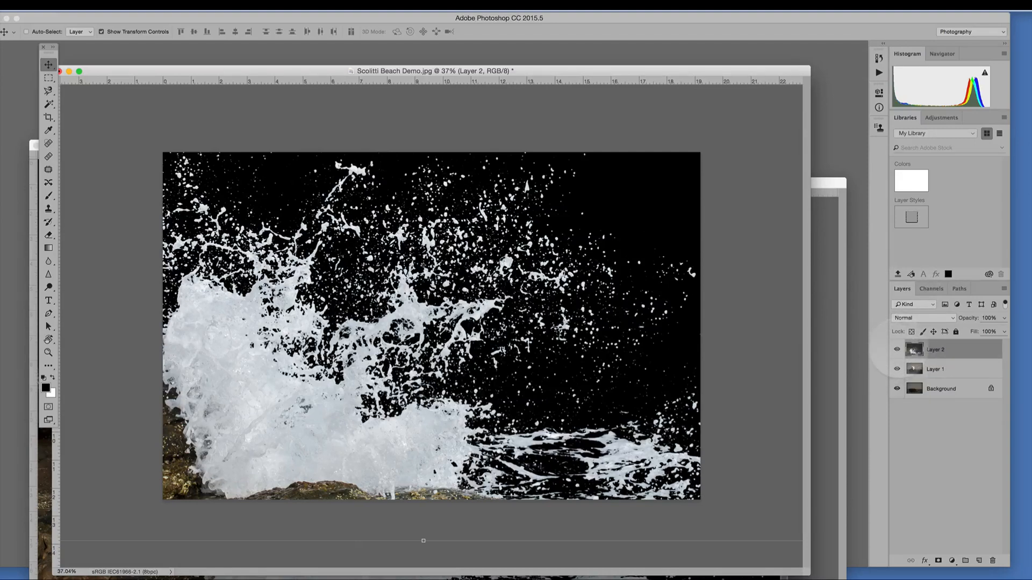
left_click(896, 349)
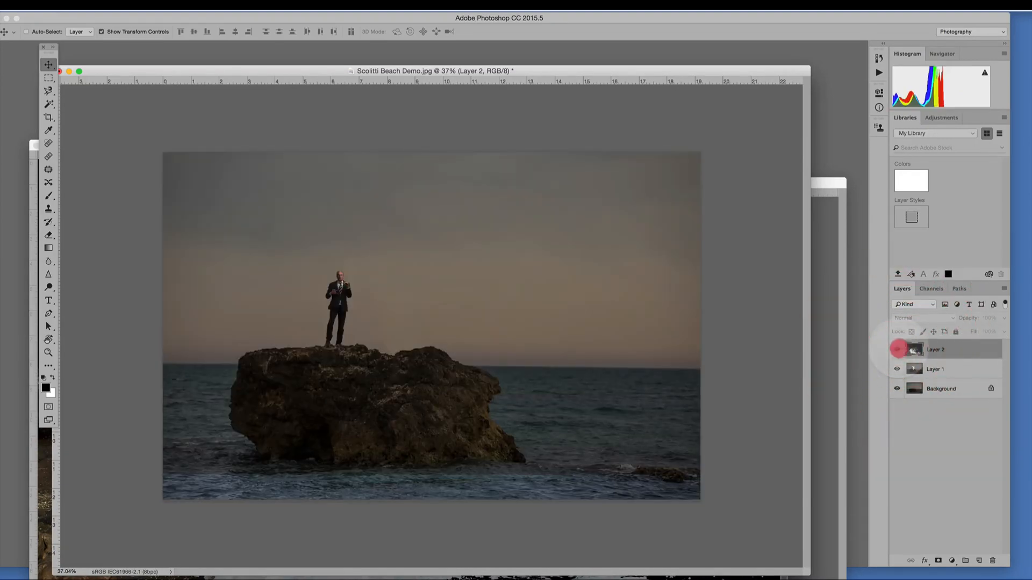
left_click(897, 349)
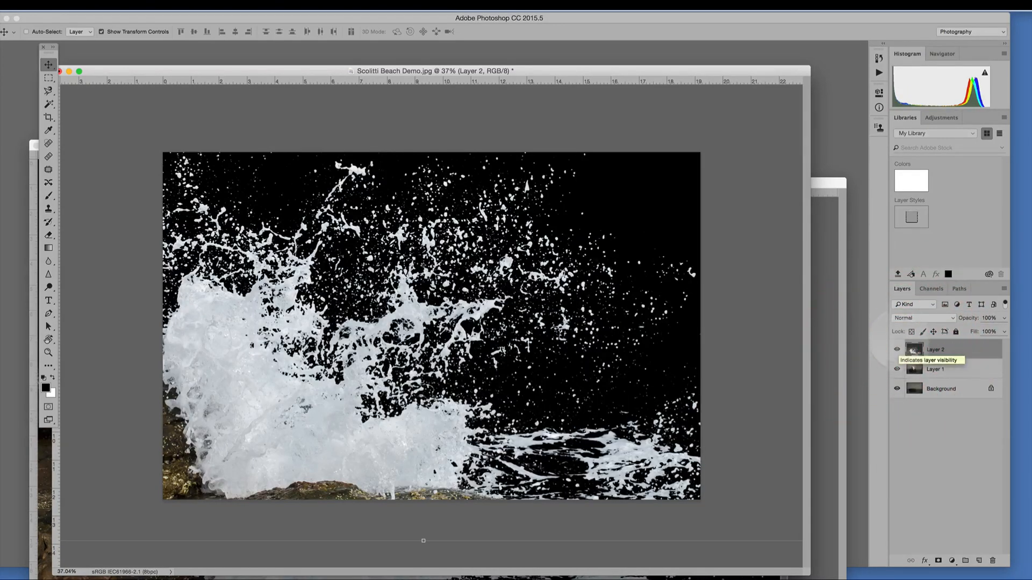
left_click(895, 317)
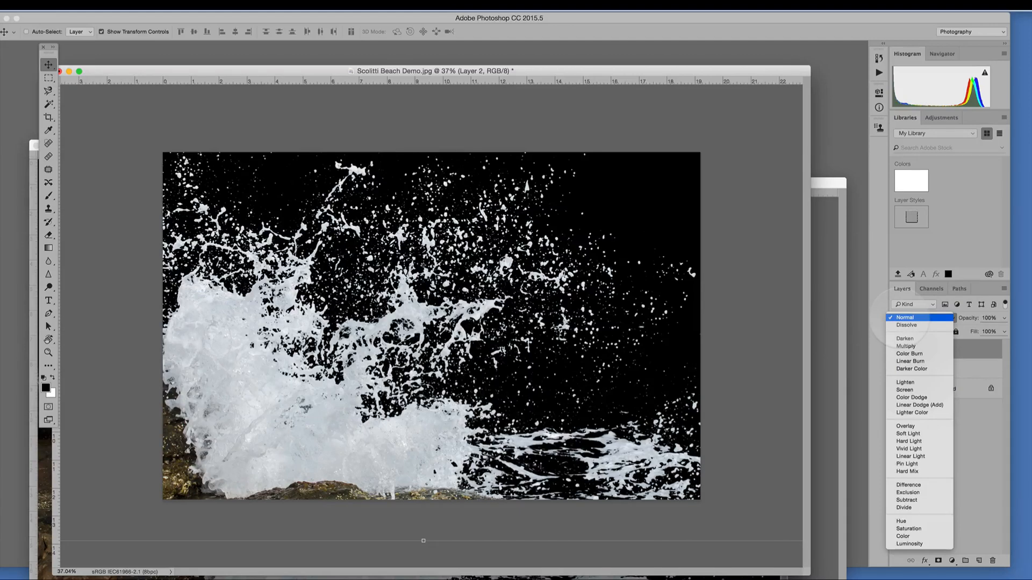
left_click(899, 389)
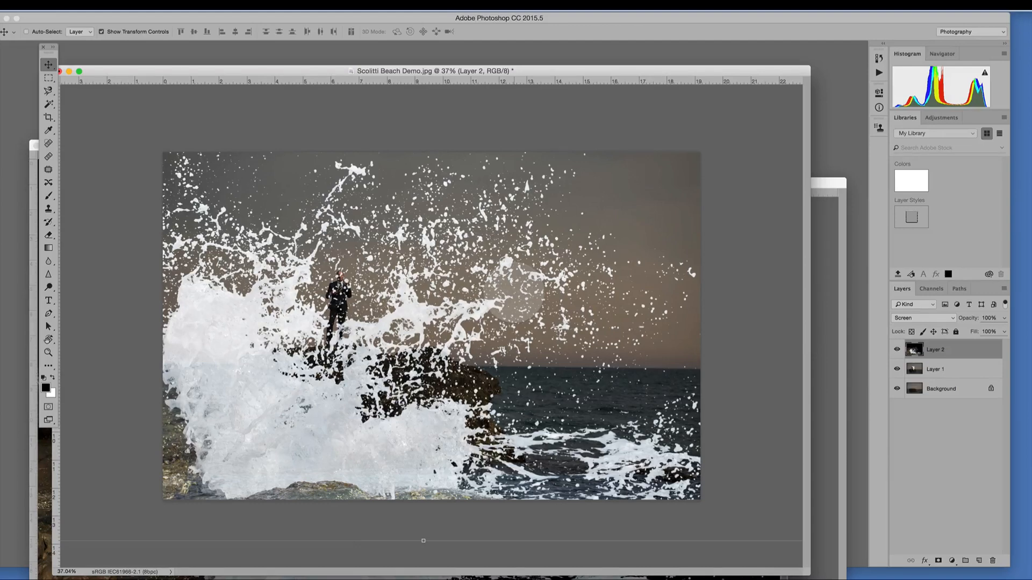
Step: Move the Layer 2 splash toward the lower-left part of the image and scale it down proportionally to about 65%
key("super+minus")
key("super+minus")
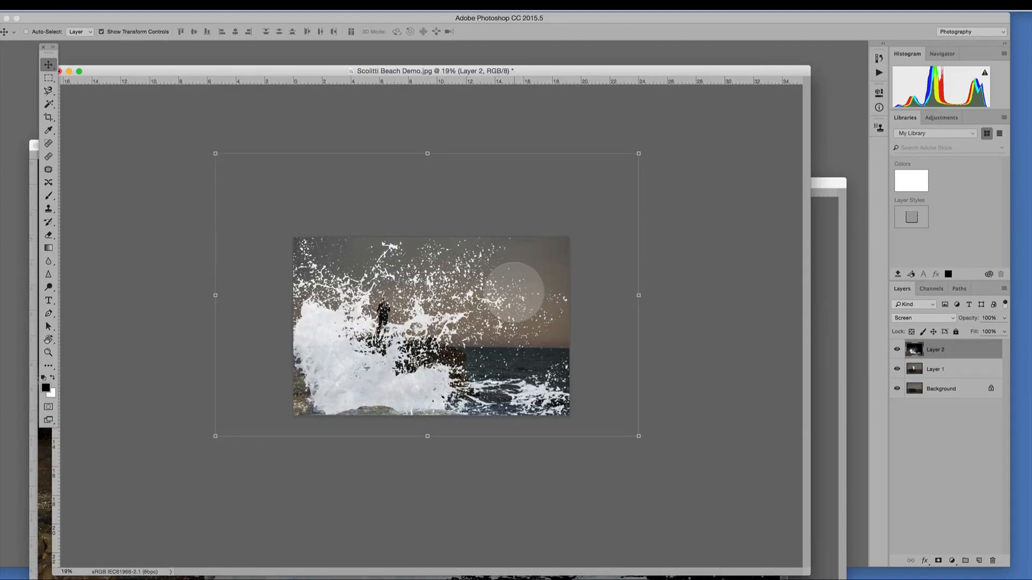
left_click_drag(419, 378, 396, 393)
key("shift")
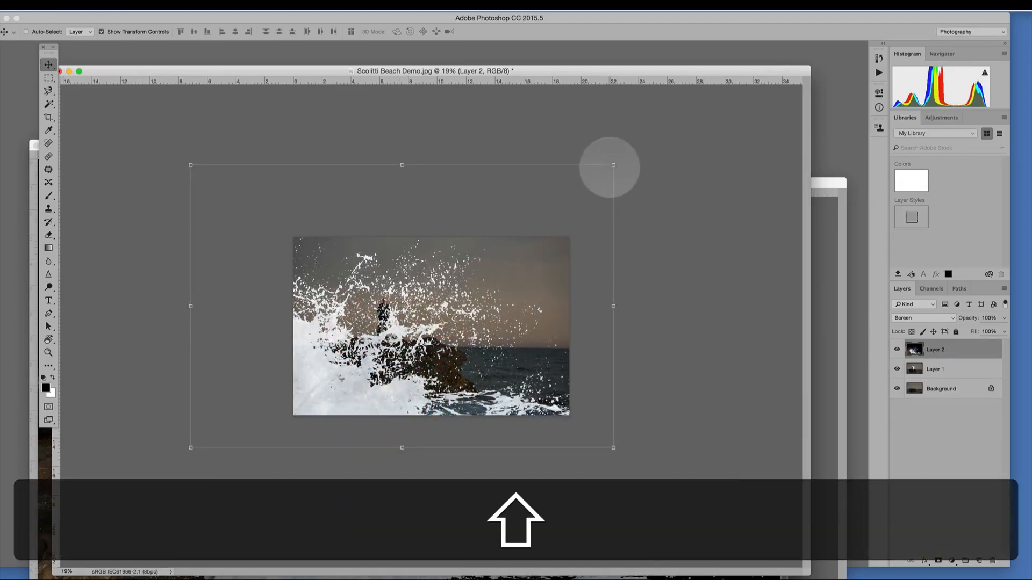
left_click_drag(614, 165, 463, 243)
left_click_drag(407, 364, 445, 350)
key("shift")
left_click_drag(514, 244, 509, 249)
left_click_drag(380, 421, 409, 380)
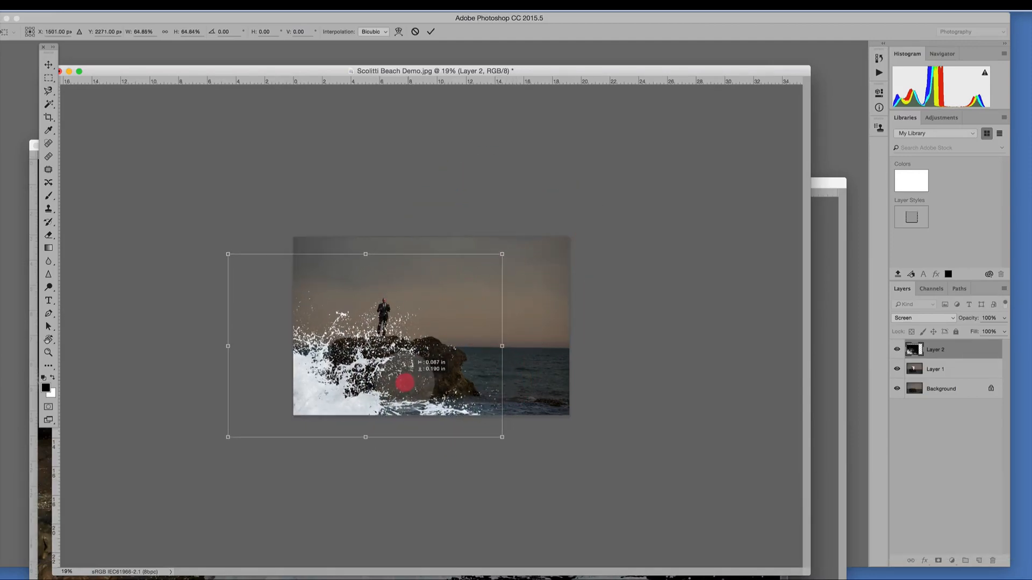
Step: Refine the splash's proportional scale to about 62.7%, shift it slightly over the rock's left side, and apply the transformation
key("shift")
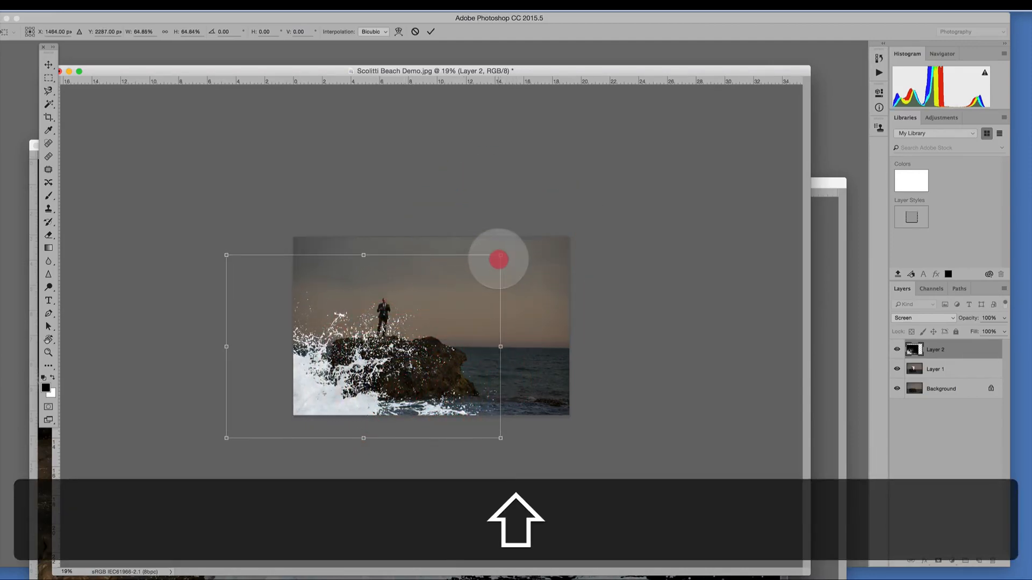
left_click_drag(498, 259, 499, 259)
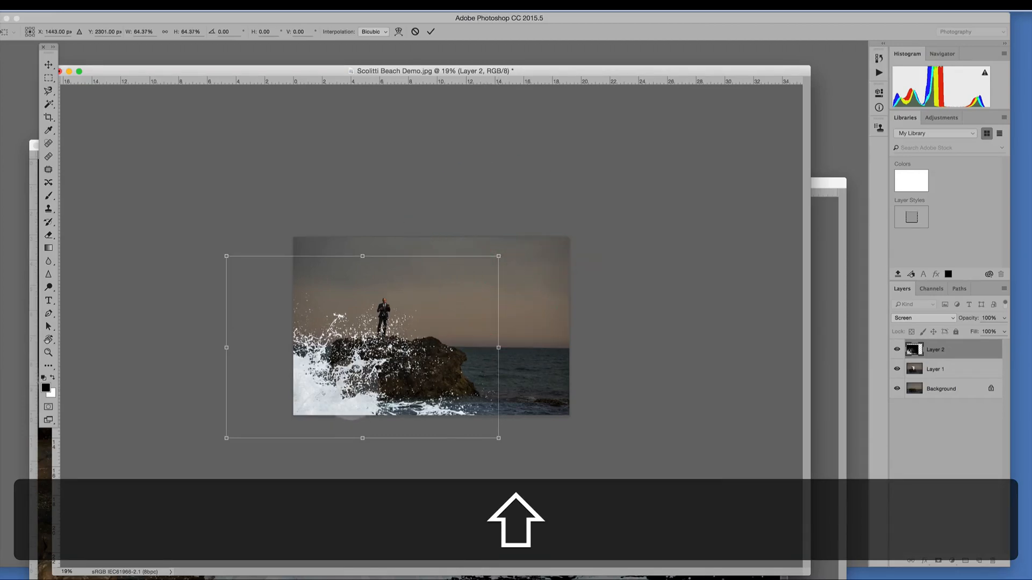
left_click_drag(350, 390, 350, 384)
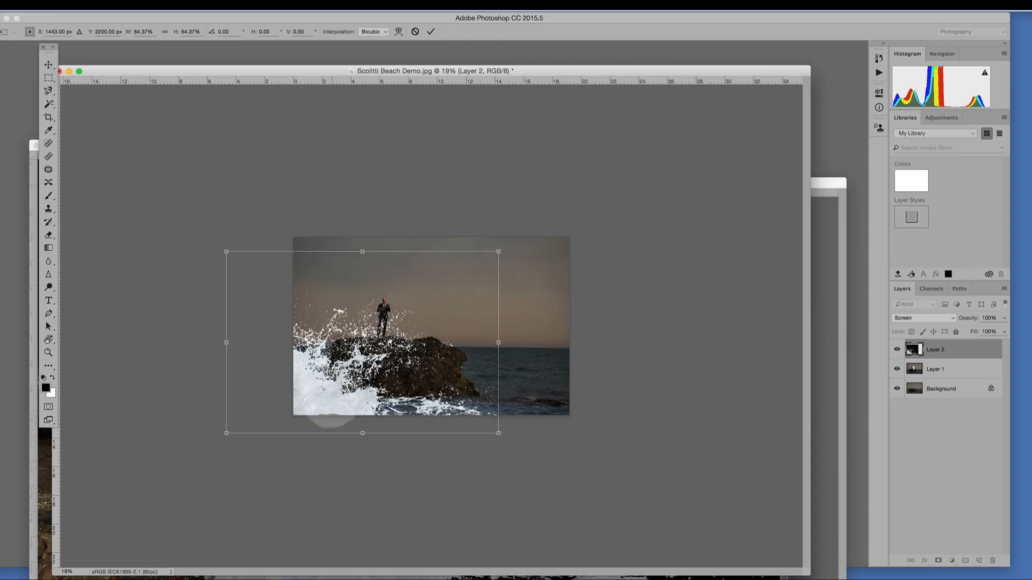
key("shift")
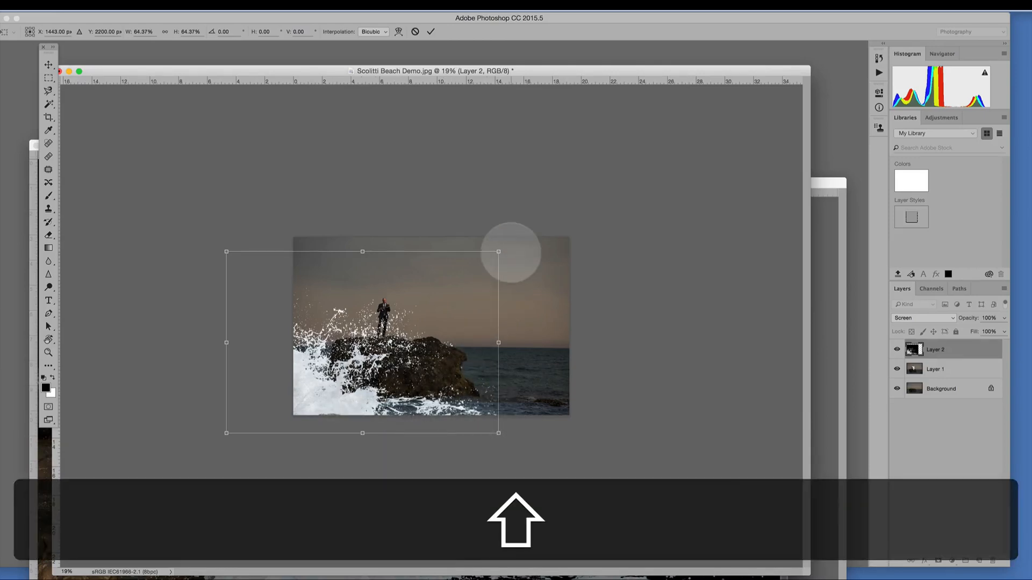
left_click_drag(499, 253, 490, 258)
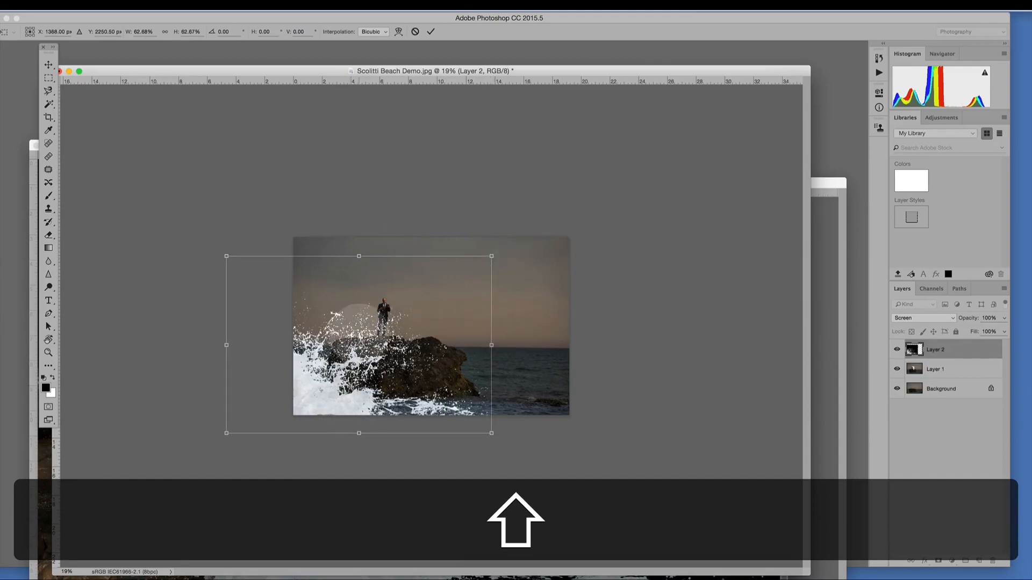
key("super+0")
key("super+minus")
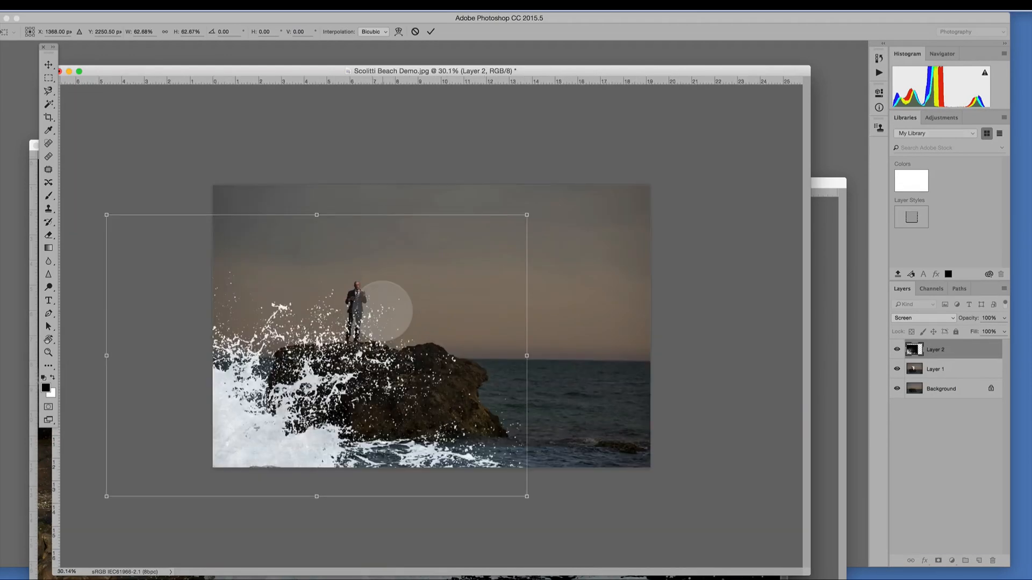
key("super+plus")
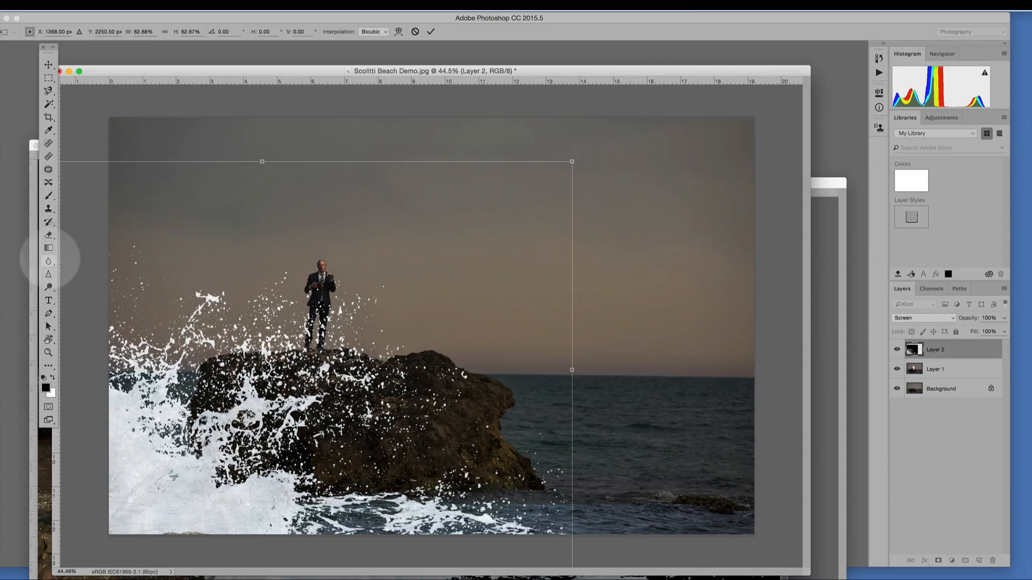
left_click(48, 235)
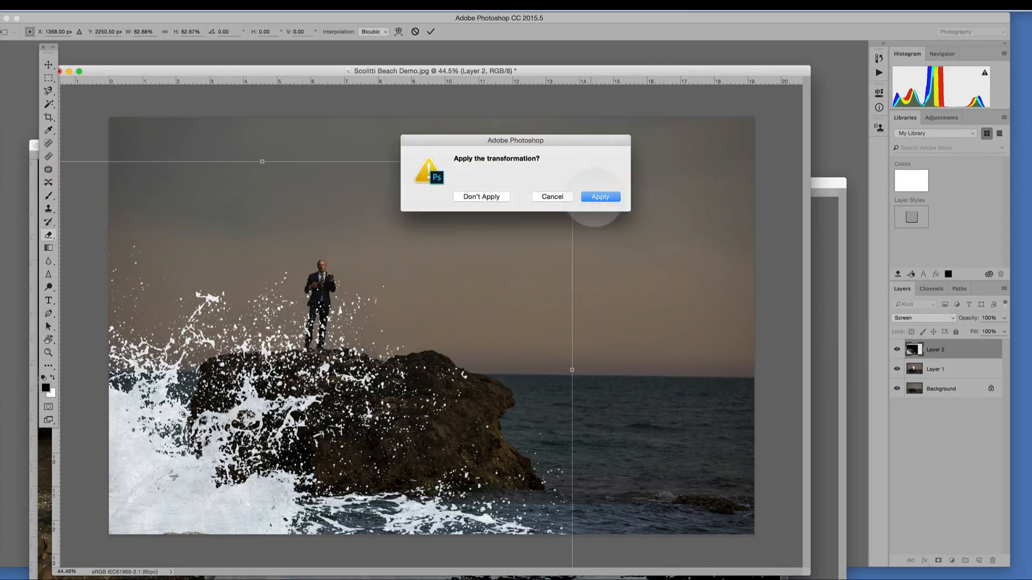
left_click(596, 197)
Step: Transform the Layer 2 splash again, scaling it proportionally to about 75.5% and settling it into the image's lower-left corner
scroll(300, 315, "up", 5)
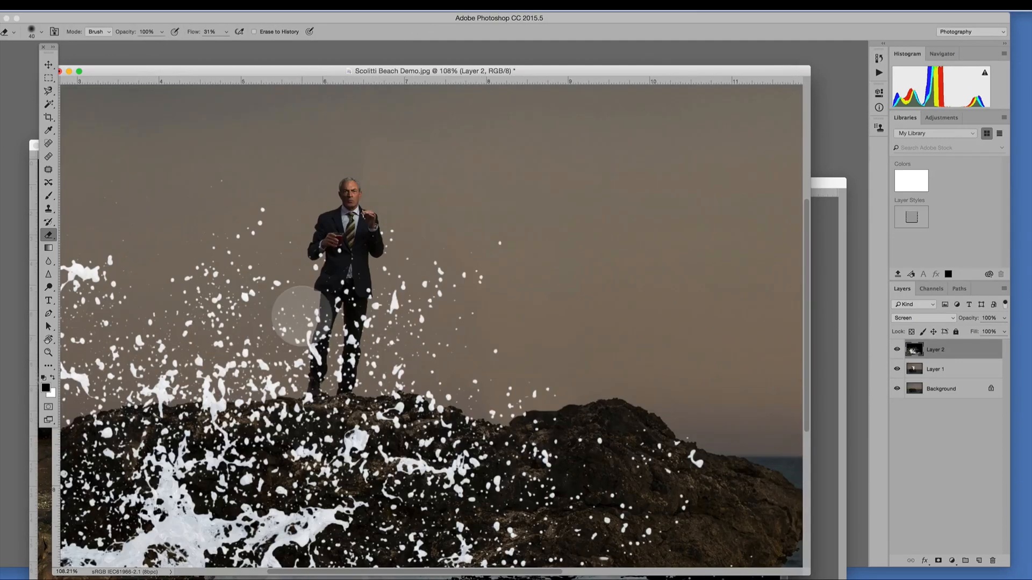
scroll(305, 316, "down", 3)
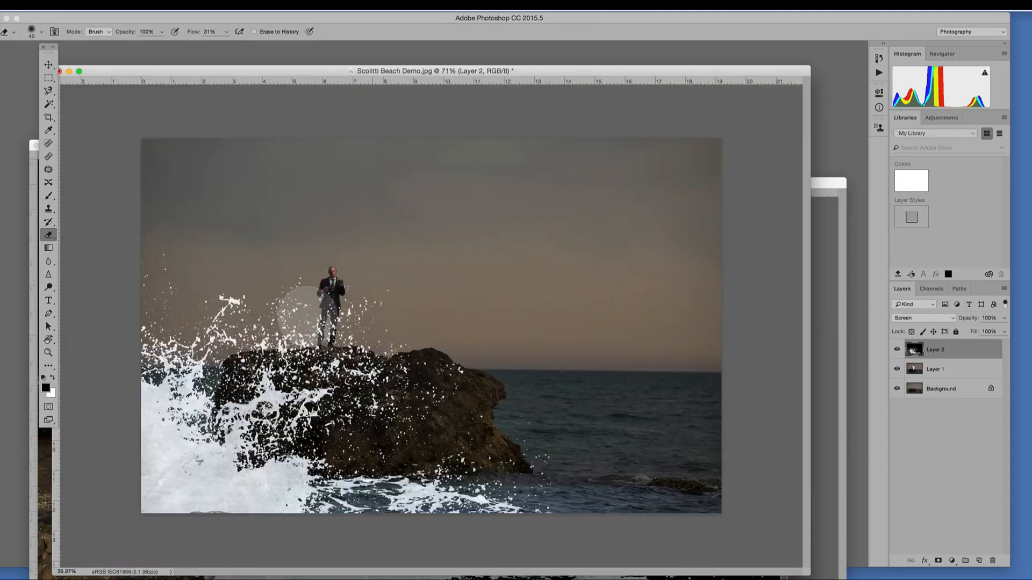
left_click(48, 64)
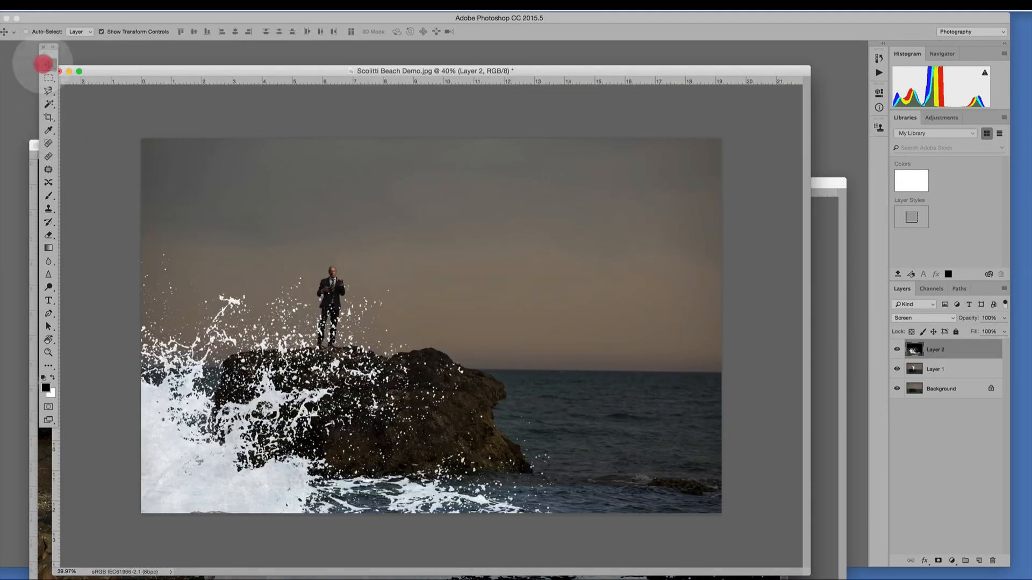
key("super+minus")
key("super+minus")
left_click_drag(367, 239, 465, 274)
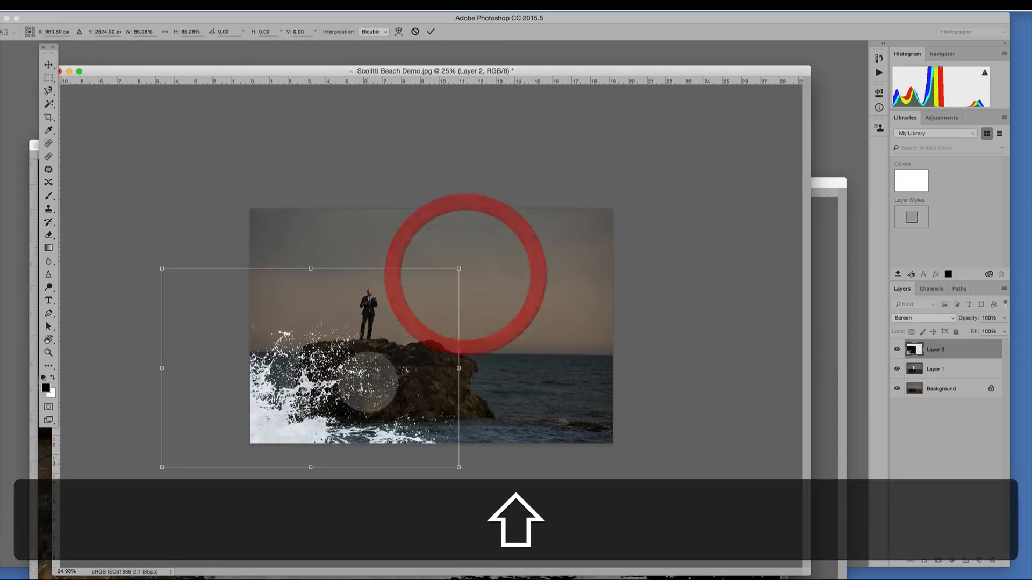
left_click_drag(369, 384, 458, 281)
left_click_drag(361, 376, 373, 362)
left_click_drag(462, 281, 461, 281)
mouse_move(373, 381)
left_mouse_down()
mouse_move(387, 368)
mouse_move(371, 371)
mouse_move(371, 382)
mouse_move(370, 372)
left_mouse_up()
left_click_drag(460, 282, 456, 288)
Step: Reduce the splash further to about 72.5% so it sits below the man's feet, and apply the transformation
scroll(431, 328, "up", 3)
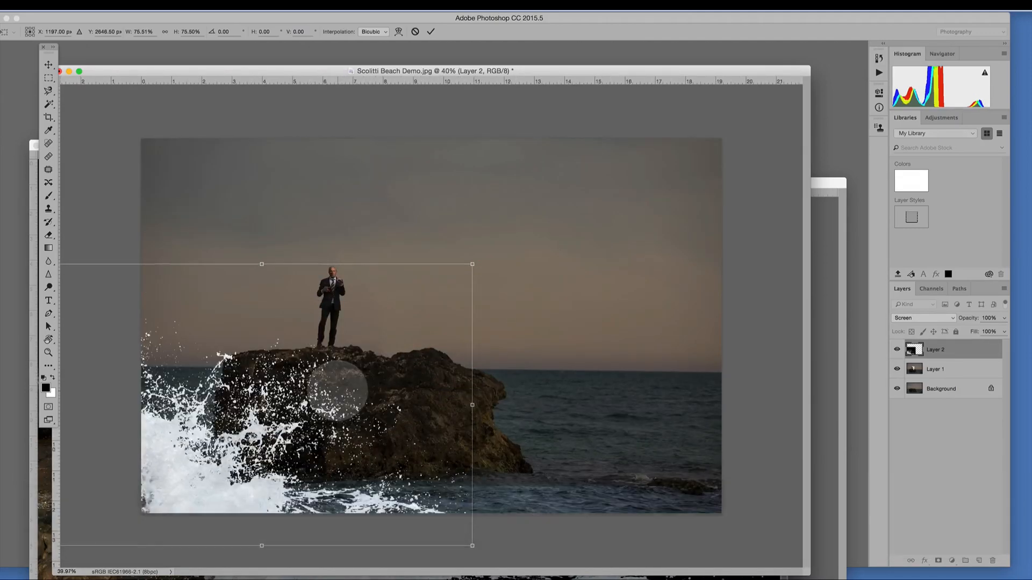
scroll(431, 327, "down", 4)
scroll(367, 344, "up", 2)
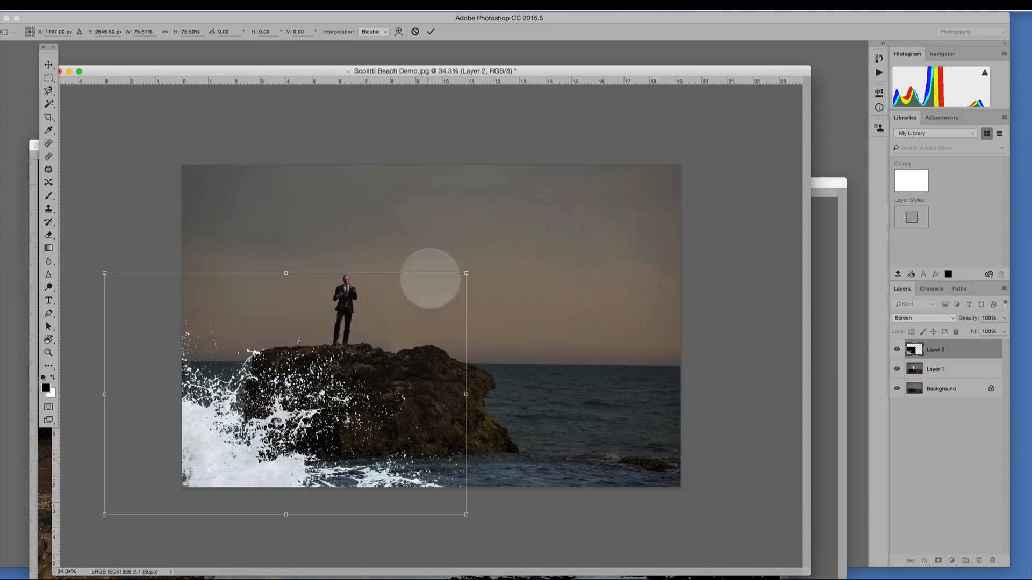
left_click_drag(466, 275, 462, 274)
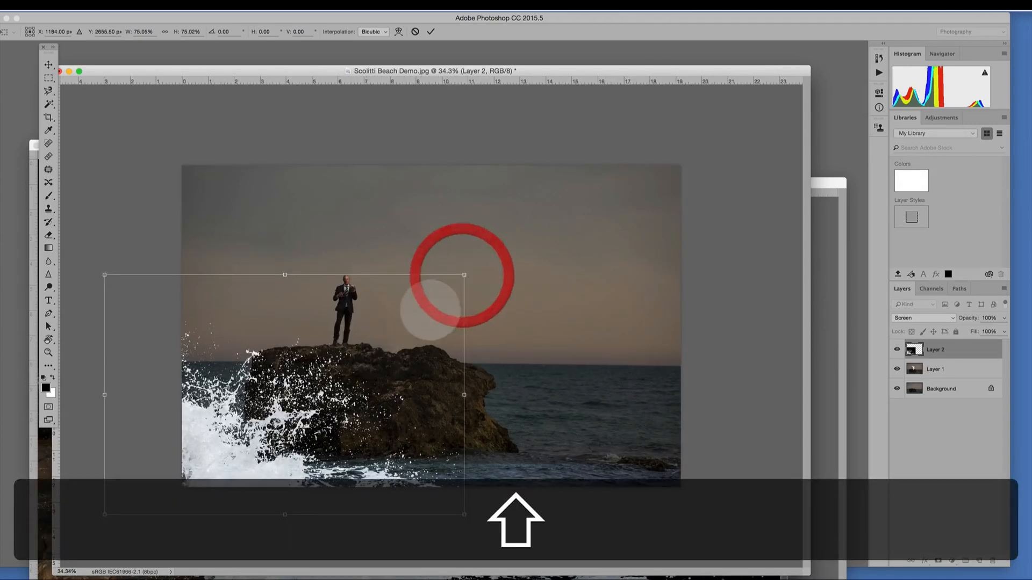
scroll(431, 307, "up", 2)
scroll(427, 313, "down", 2)
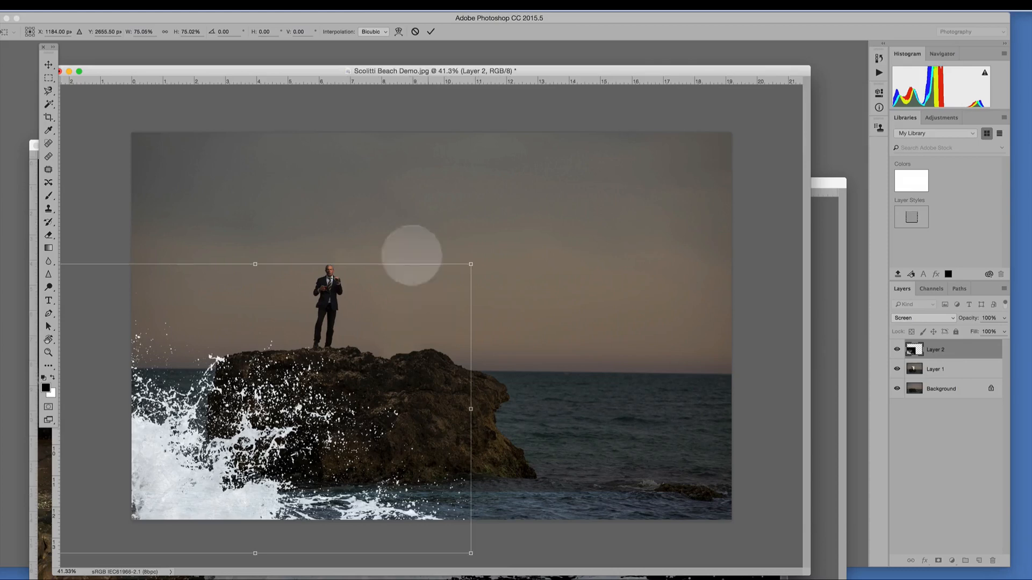
left_click_drag(329, 71, 395, 49)
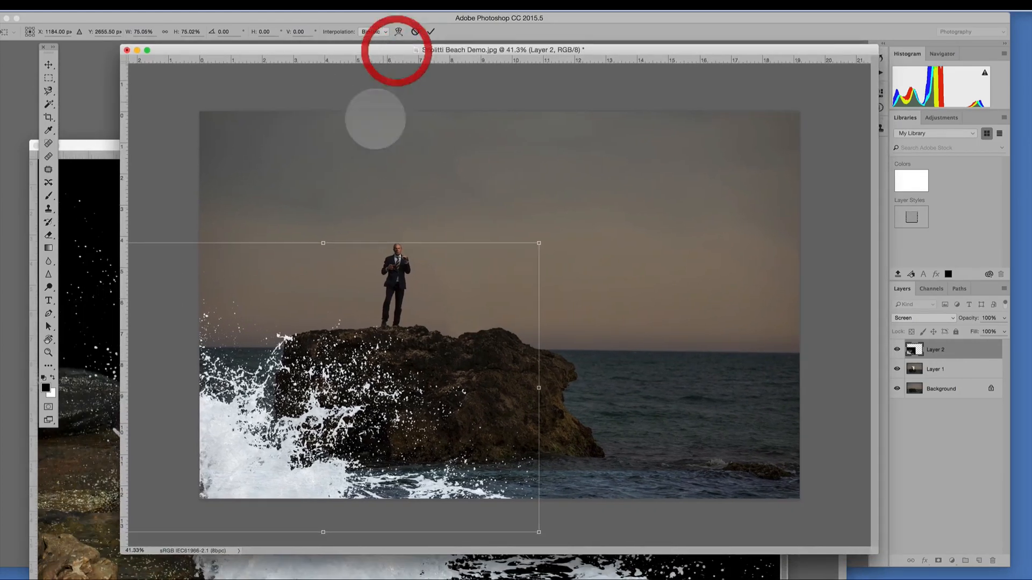
left_click_drag(538, 243, 529, 249)
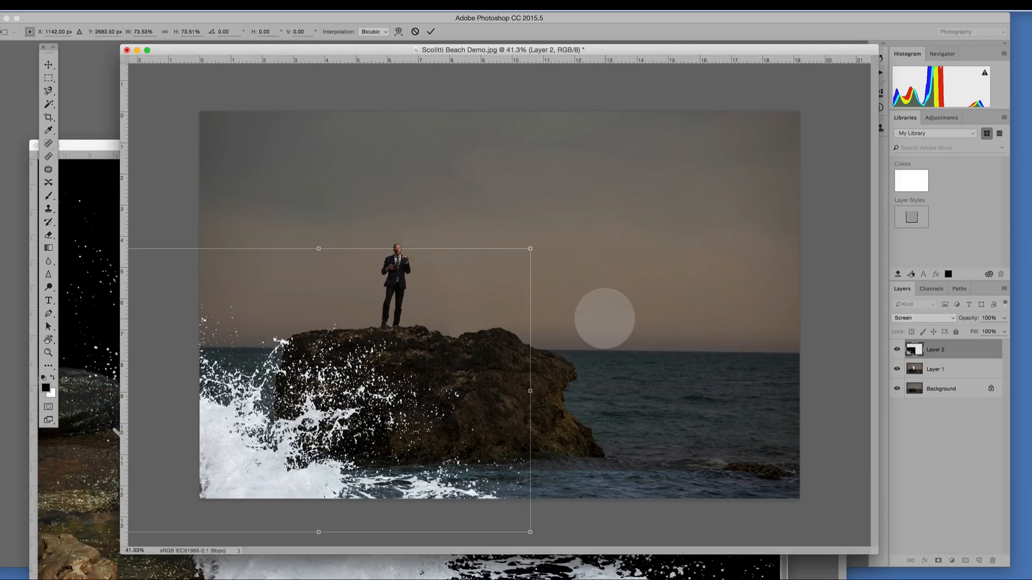
scroll(604, 319, "up", 2)
scroll(604, 319, "down", 5)
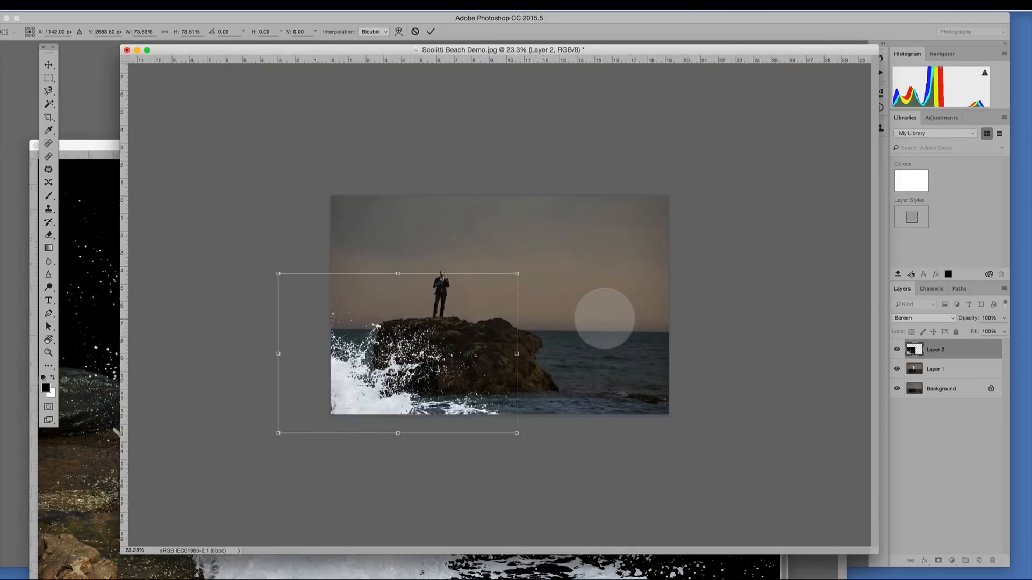
scroll(604, 319, "up", 4)
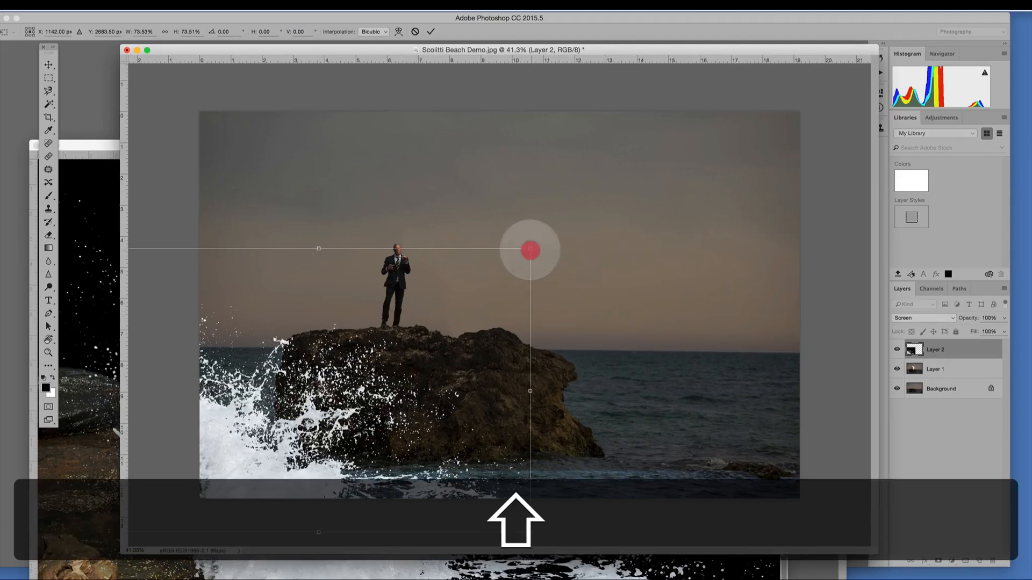
left_click_drag(531, 249, 525, 253)
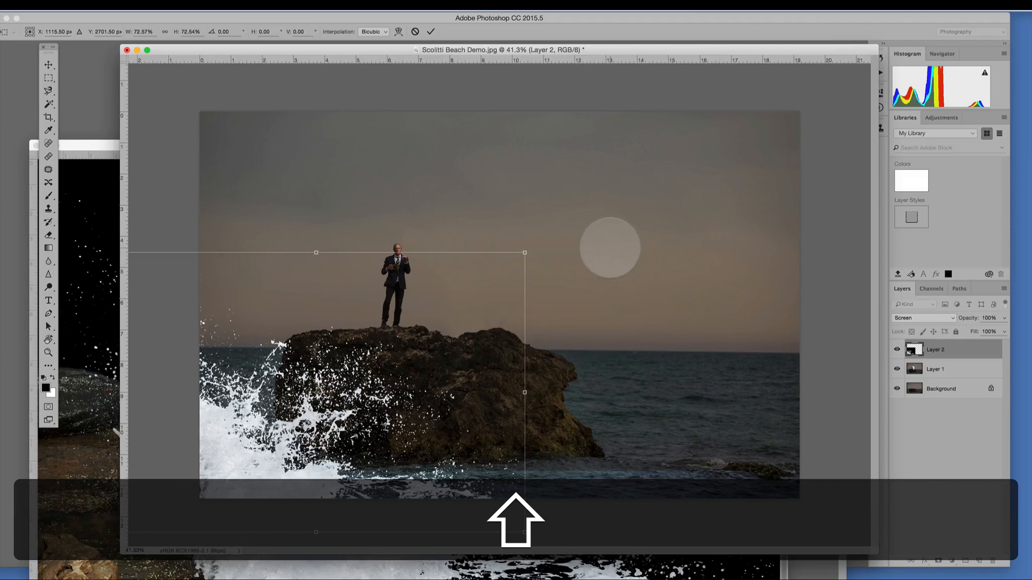
left_click(434, 30)
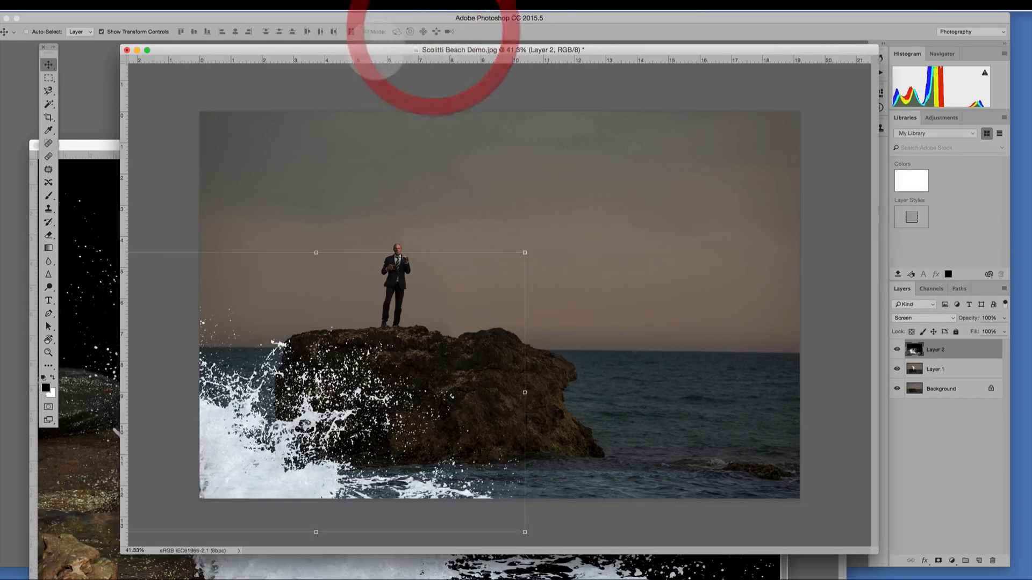
Step: Dock the beach demo window in the workspace and compare the image with the splash layer hidden and shown
left_click_drag(380, 49, 355, 50)
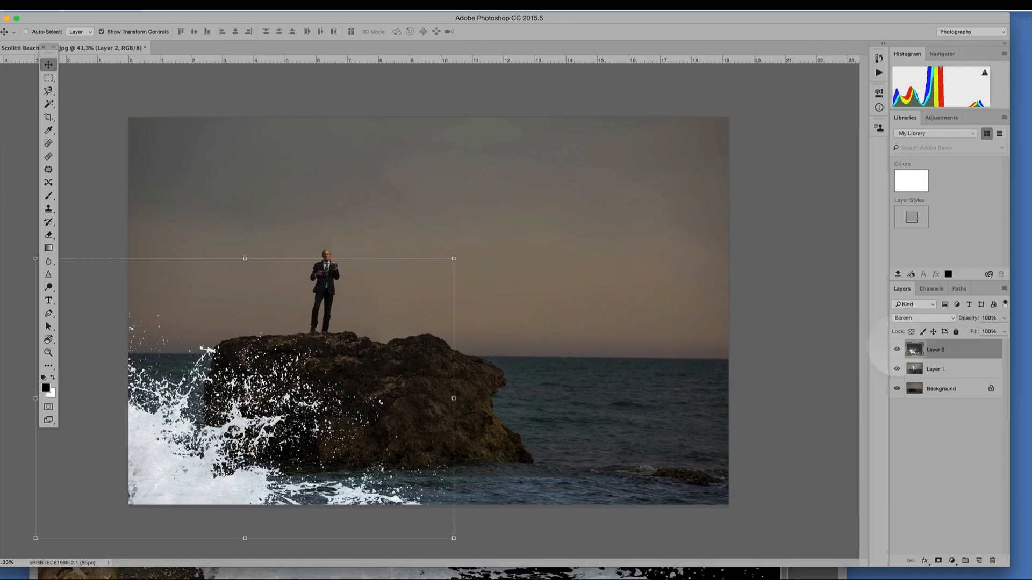
left_click(896, 349)
left_click(897, 349)
left_click(897, 349)
left_click(897, 350)
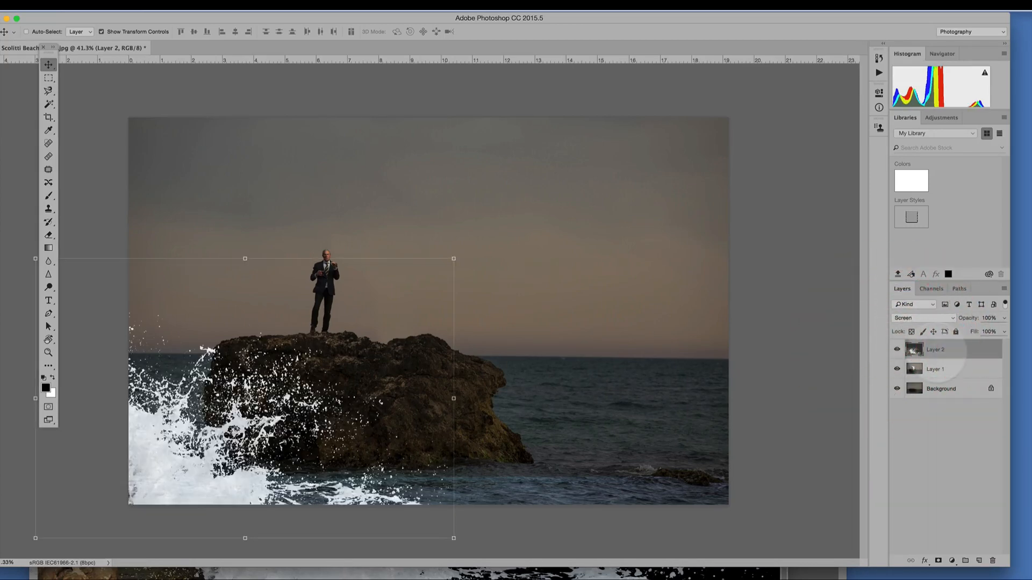
Step: Rename Layer 2 as "splash bottom left"
double_click(938, 349)
type("wa")
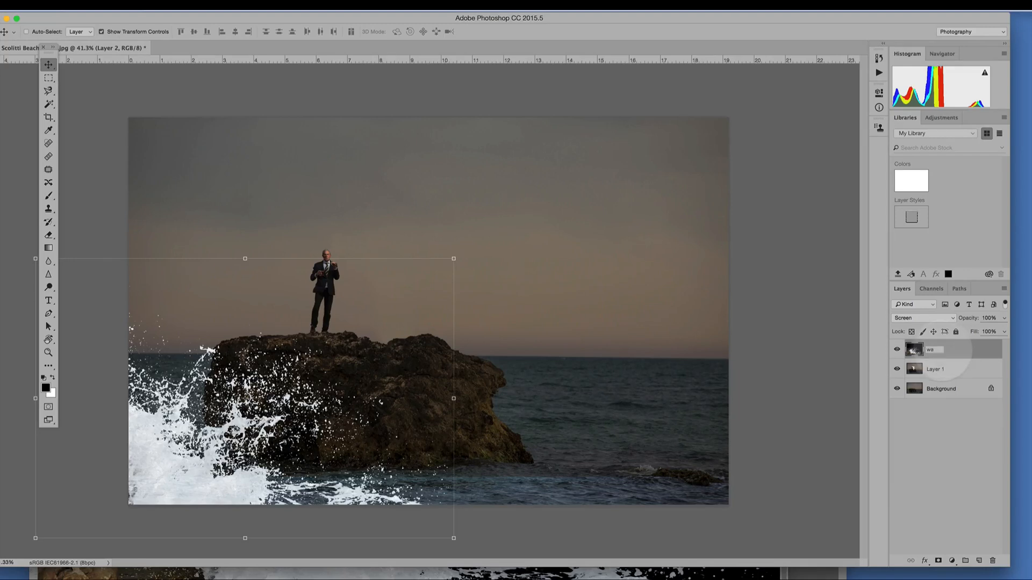
type("sh bottom left")
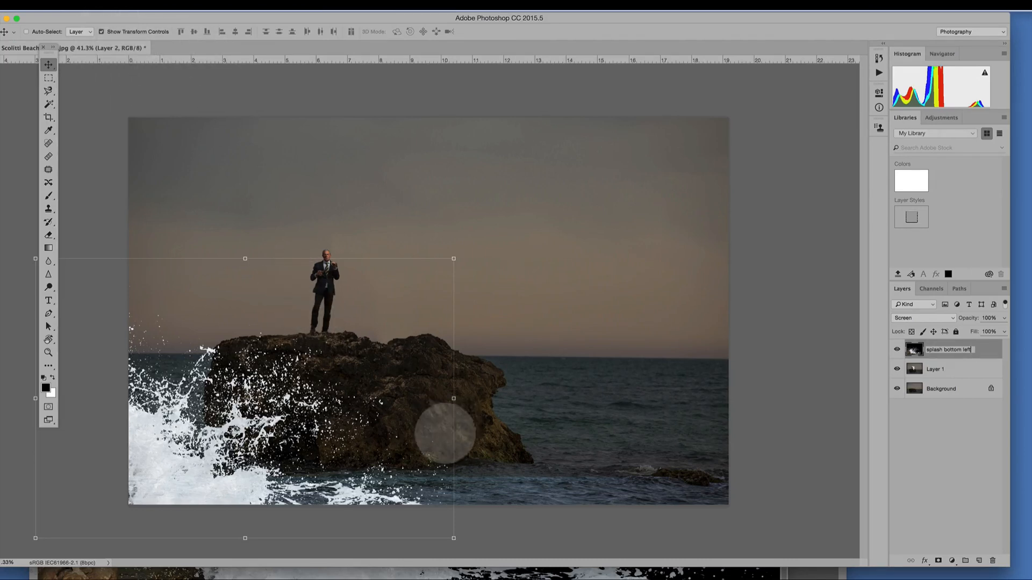
Step: Bring the shutterstock_197477408.jpg splash window to the front and place it beside the beach demo image, leaving the man and left splash uncovered
left_click(406, 571)
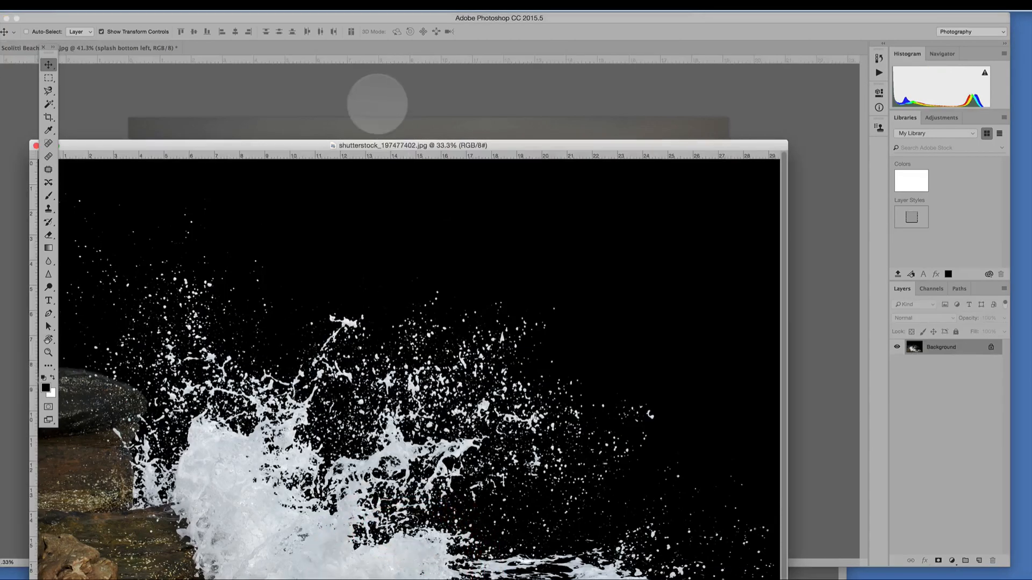
left_click_drag(720, 97, 542, 21)
double_click(213, 559)
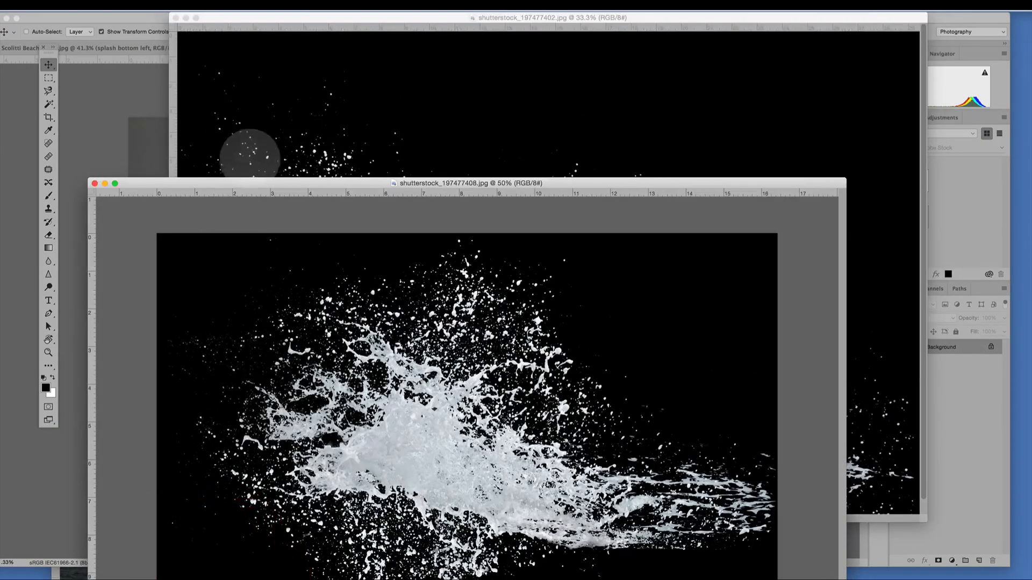
left_click_drag(255, 182, 331, 85)
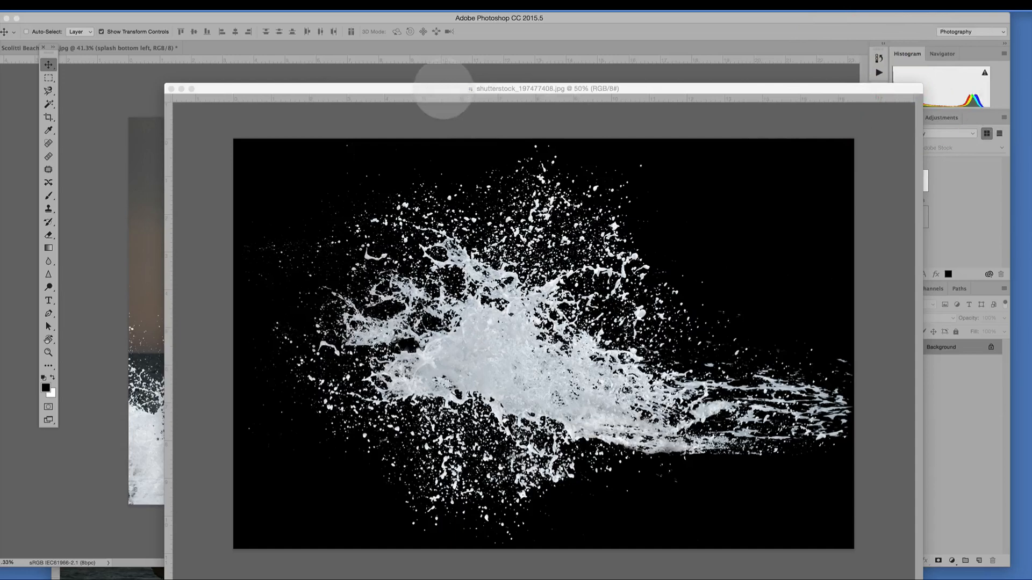
left_click_drag(443, 90, 477, 77)
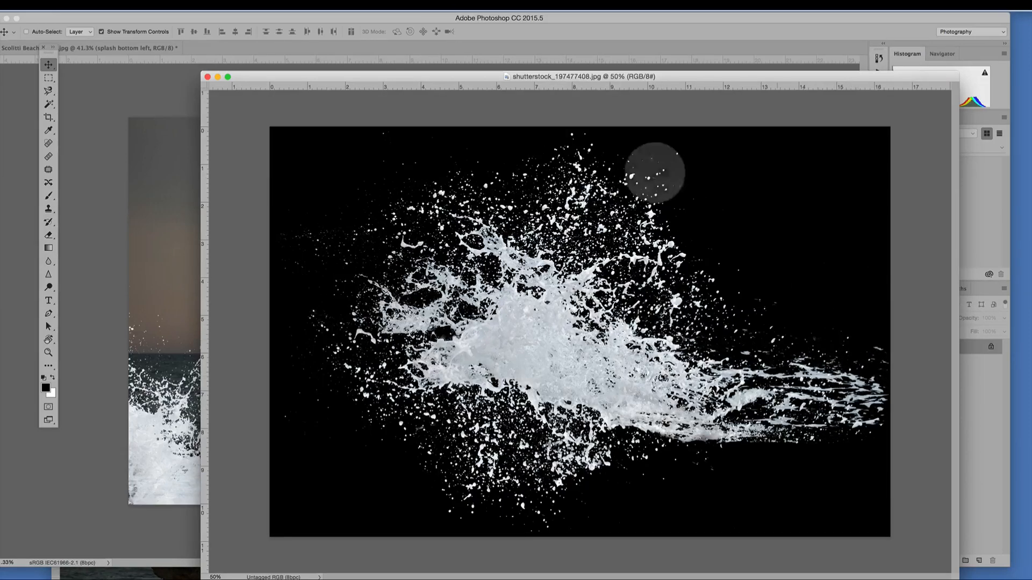
mouse_move(400, 77)
left_mouse_down()
mouse_move(407, 92)
mouse_move(387, 95)
mouse_move(389, 105)
left_mouse_up()
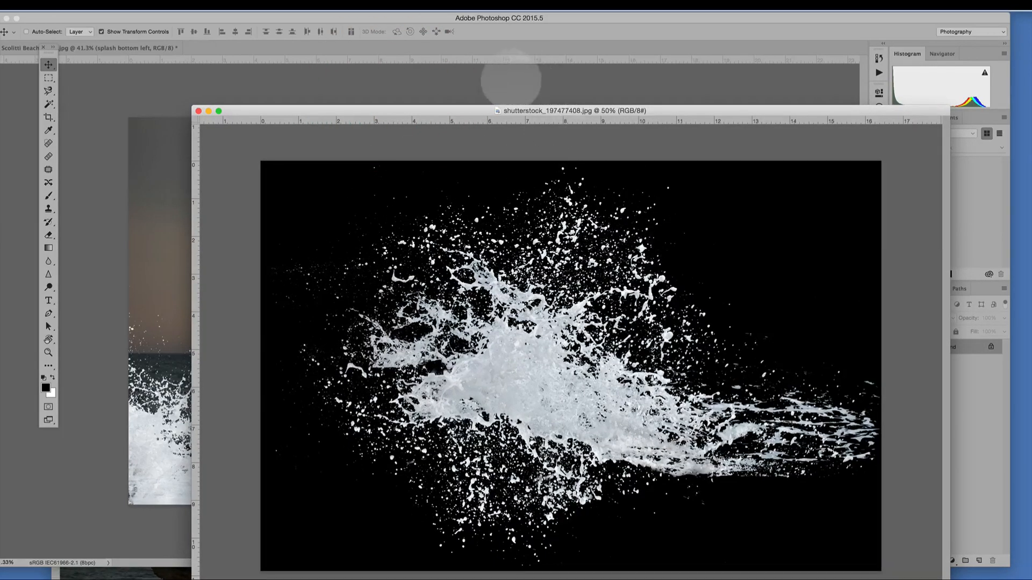
mouse_move(454, 113)
left_mouse_down()
mouse_move(505, 156)
mouse_move(673, 63)
mouse_move(691, 286)
mouse_move(803, 157)
mouse_move(675, 104)
mouse_move(698, 107)
left_mouse_up()
left_click(805, 155)
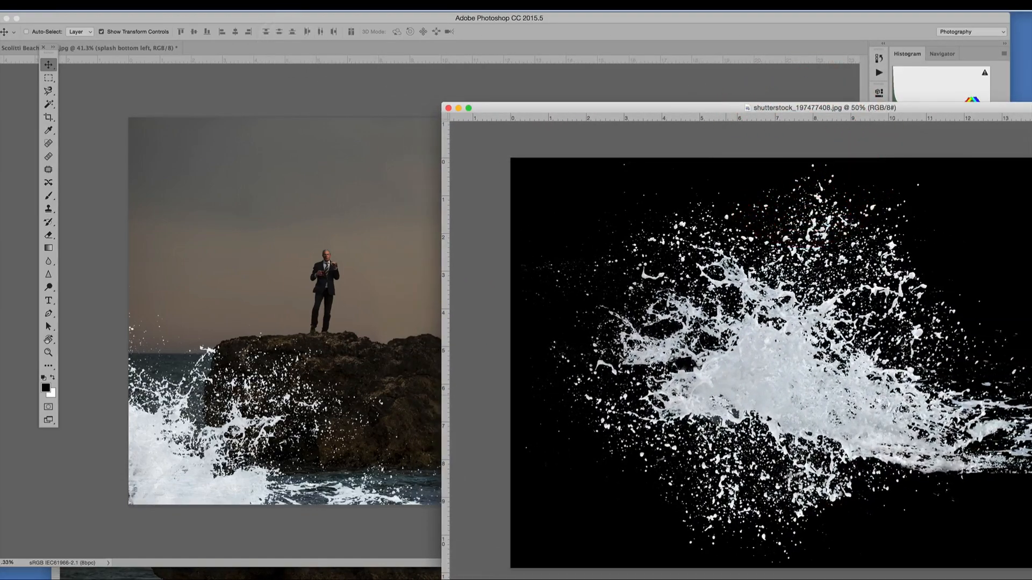
Step: Copy the splash from shutterstock_197477408.jpg into the beach demo image over the rock and set its blend mode to Screen
left_click_drag(727, 391, 459, 430)
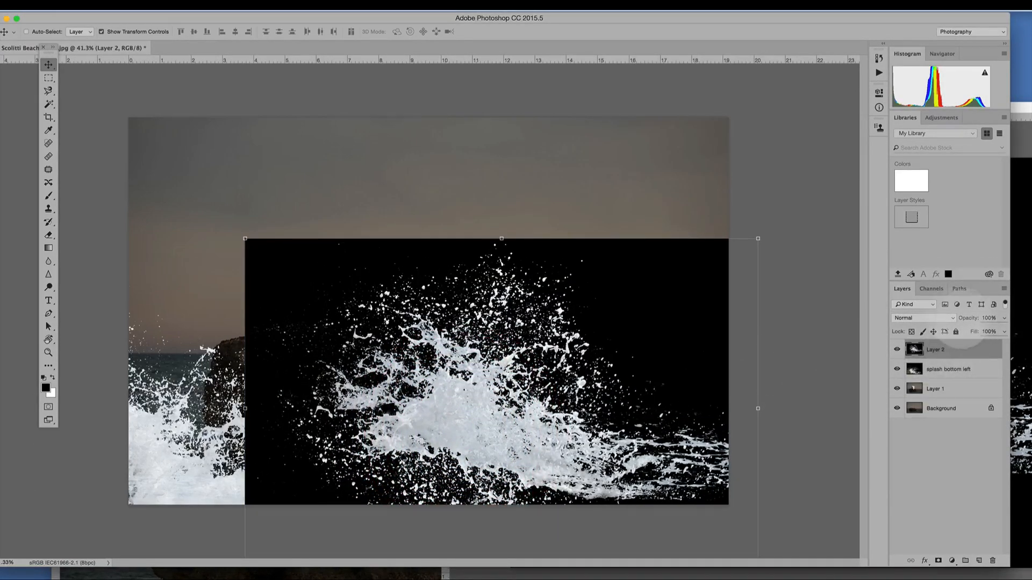
left_click(946, 318)
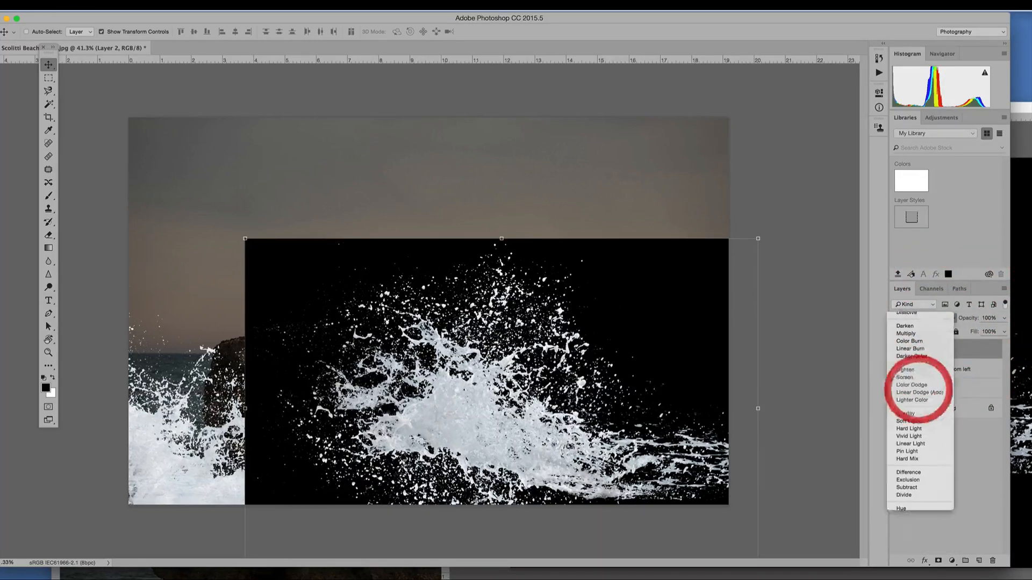
left_click(907, 390)
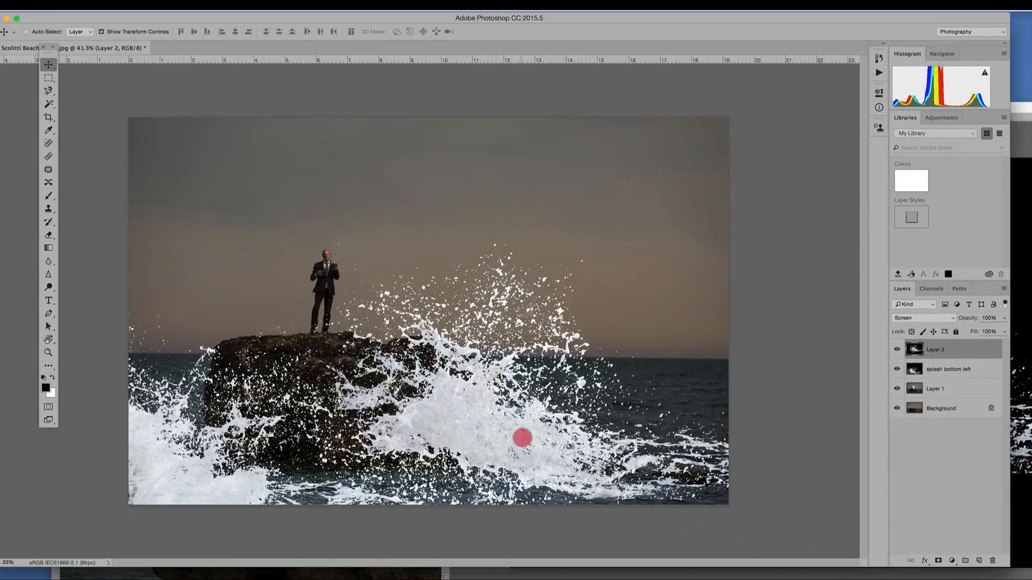
Step: Move the new splash toward the rock's right side, scale it proportionally to about 83.7%, and reposition it up and to the right
left_click_drag(522, 438, 552, 439)
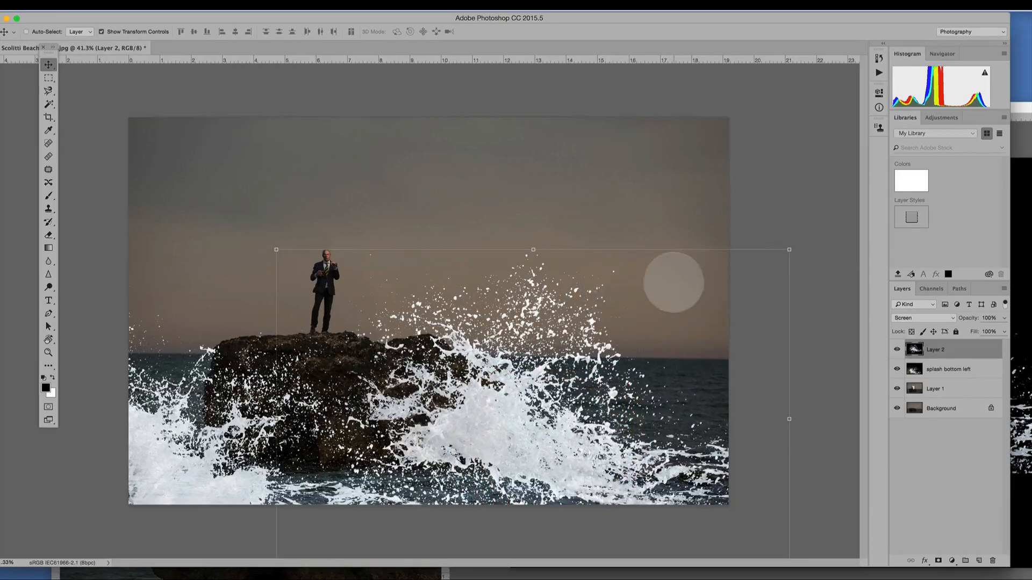
key("shift")
left_click_drag(789, 249, 703, 300)
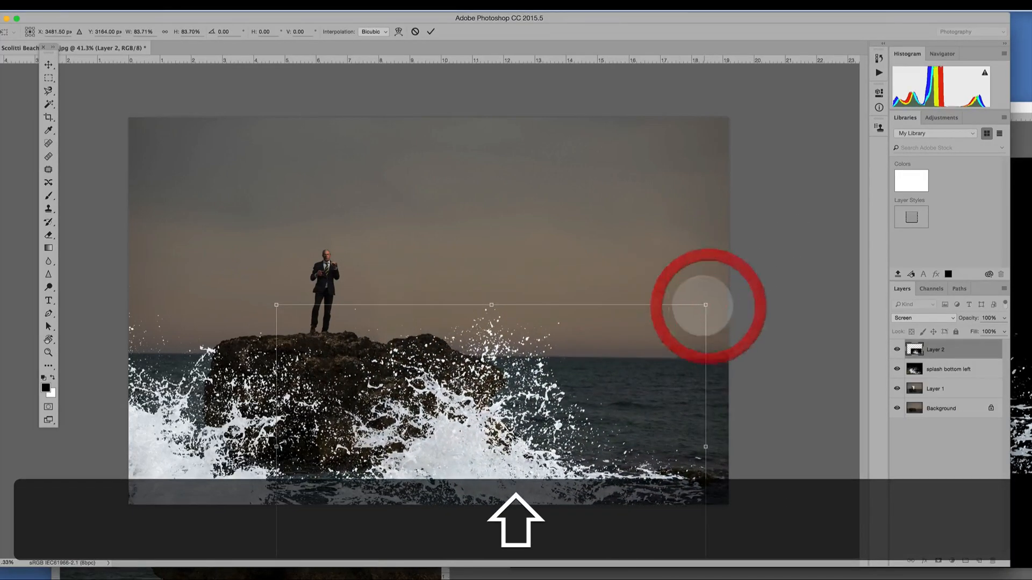
left_click_drag(507, 426, 535, 390)
Step: Reduce the splash further to about 74.4%, place it against the rock's lower right edge, and apply the transformation
key("shift")
left_click_drag(750, 270, 708, 298)
left_click_drag(530, 453, 534, 479)
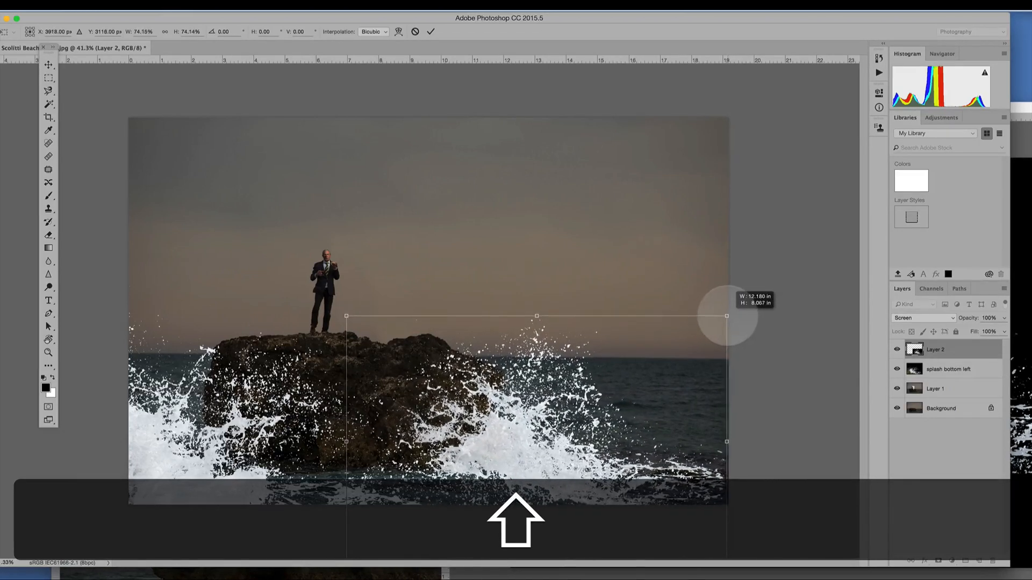
left_click_drag(730, 314, 727, 316)
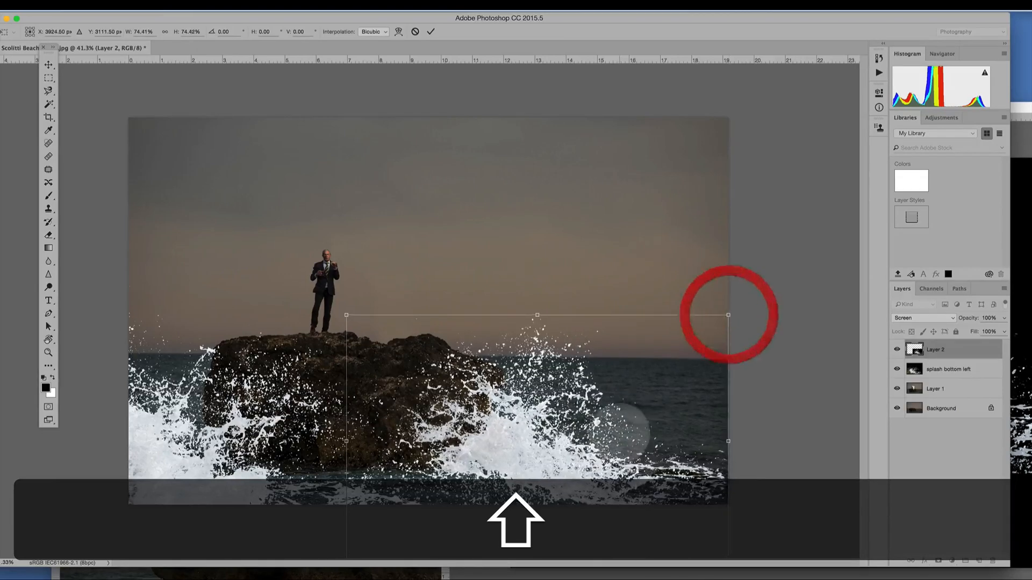
left_click_drag(595, 435, 613, 425)
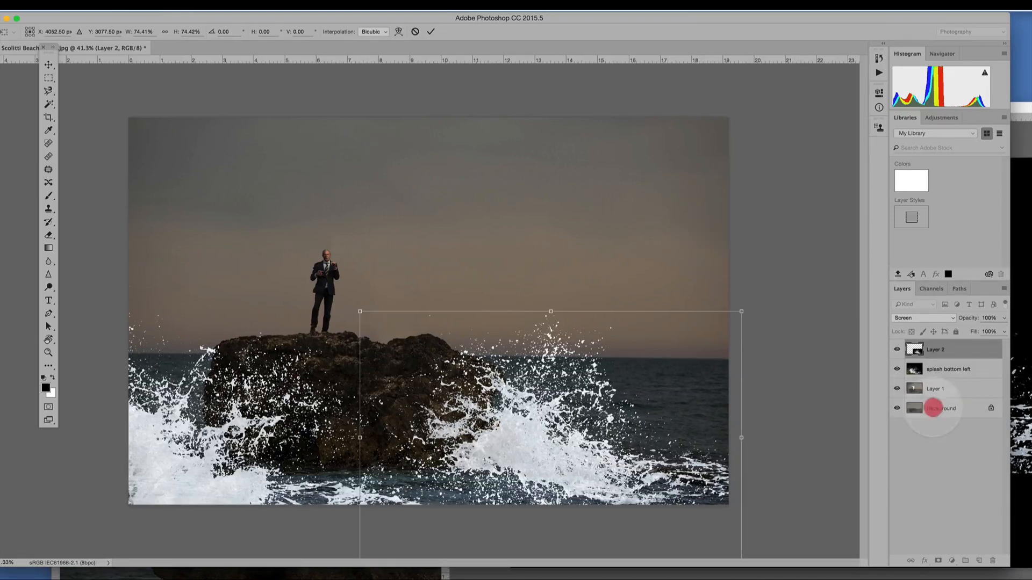
left_click(933, 408)
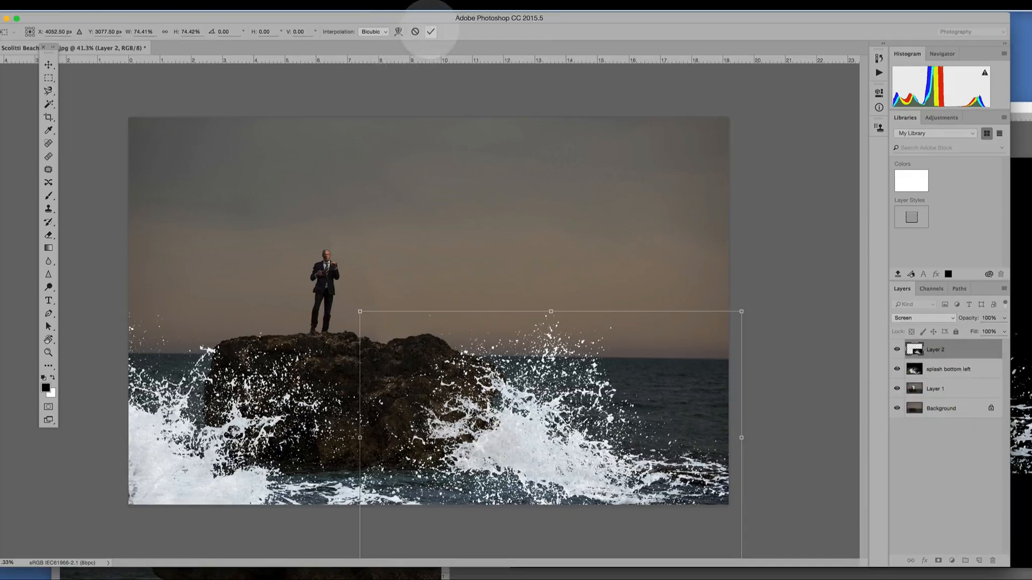
left_click(430, 31)
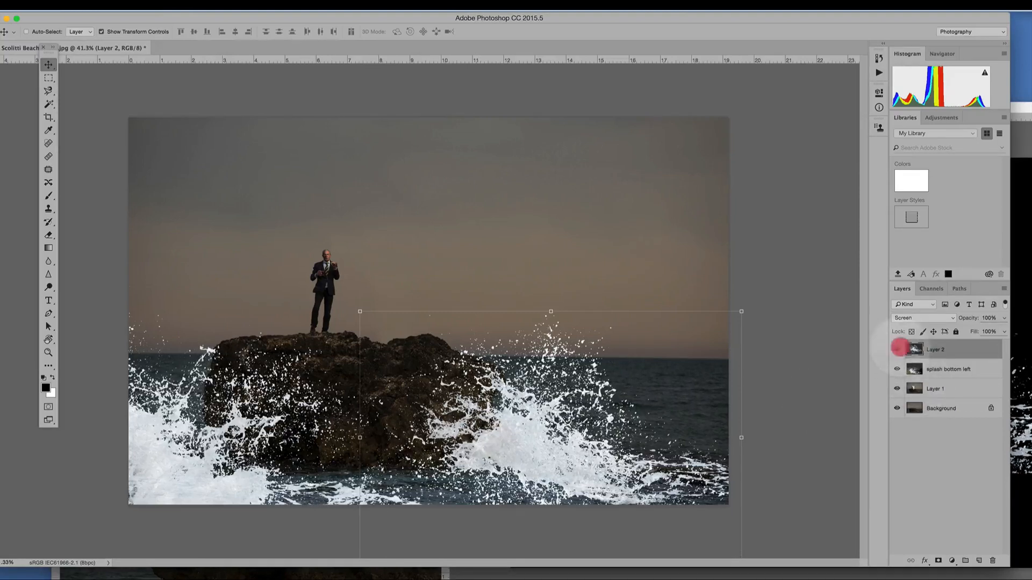
Step: Hide Layer 2, the splash bottom left layer and Layer 1 so only the Background shows
left_click(897, 349)
left_click(897, 370)
left_click(897, 388)
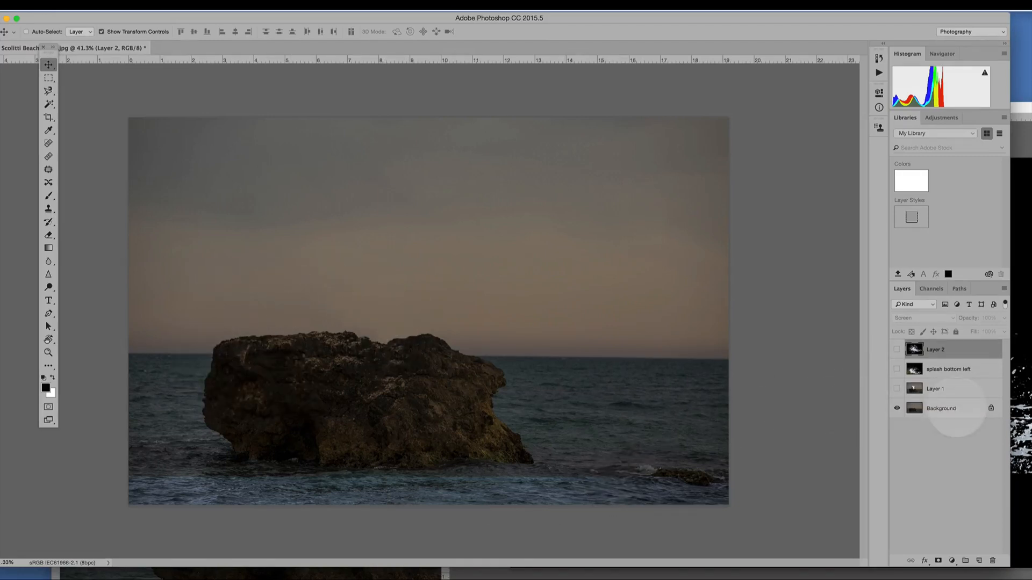
Step: Duplicate the Background layer, rename the copy "rock", and make it the active layer
left_click(951, 408)
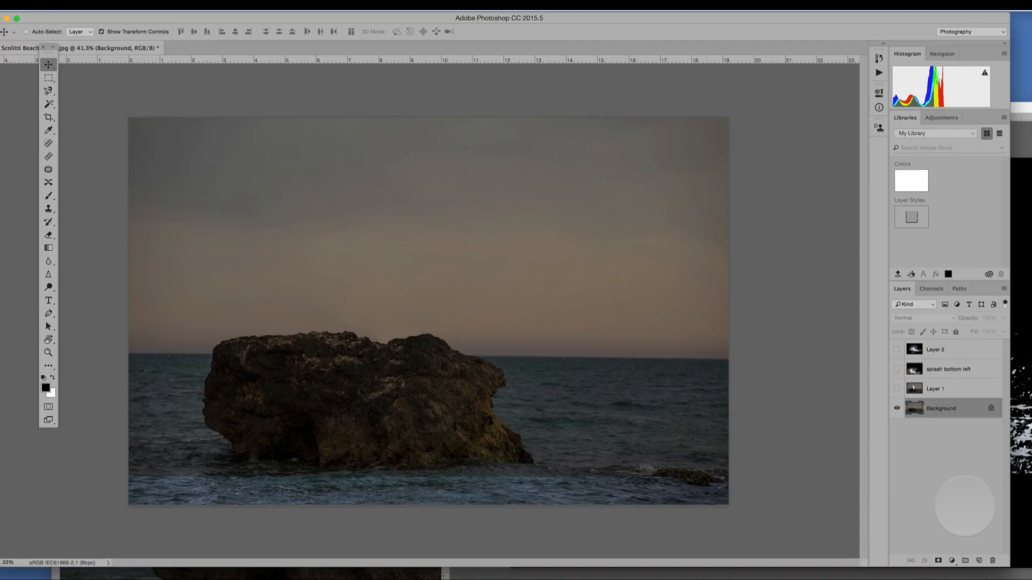
key("super")
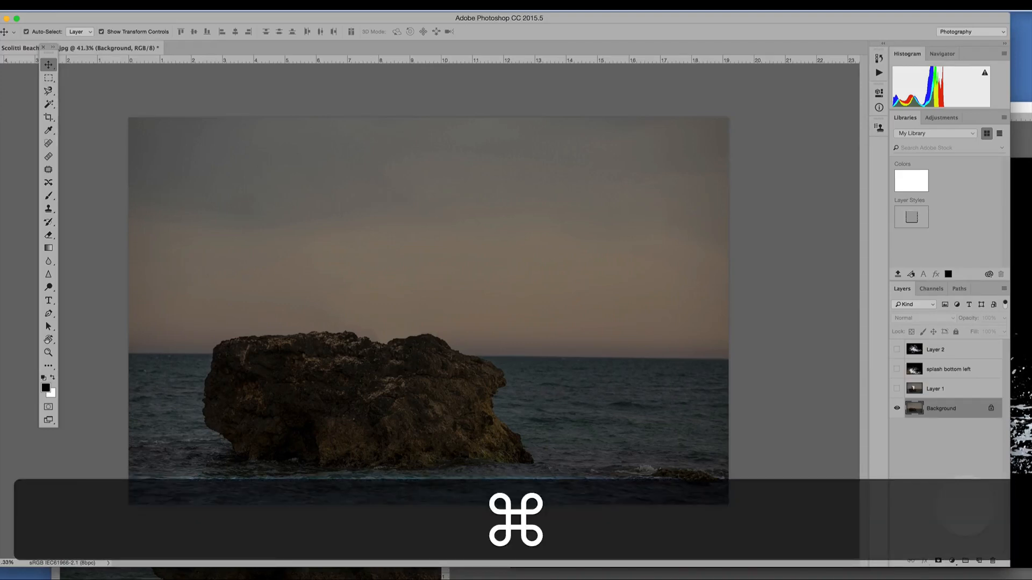
key("super+j")
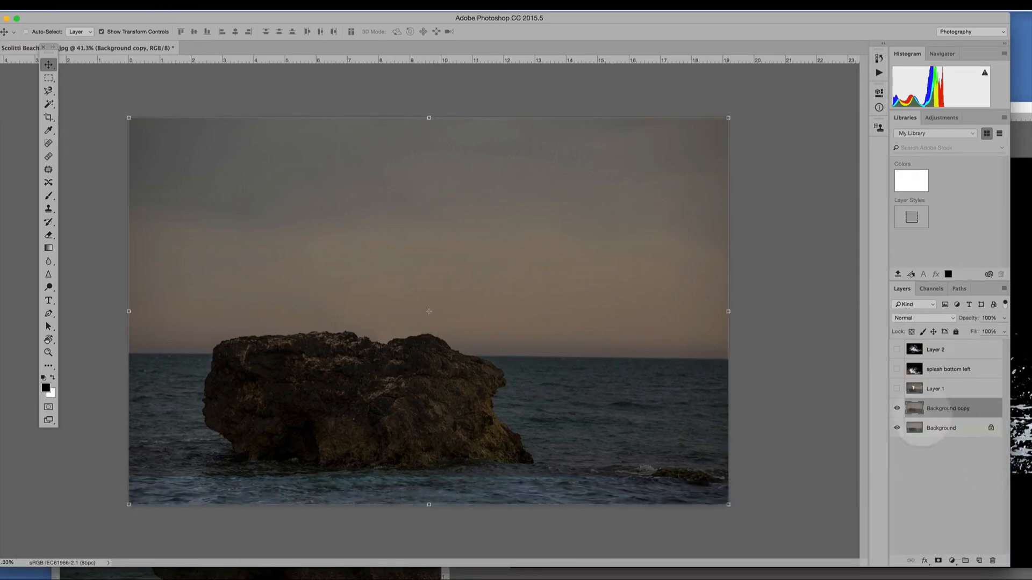
double_click(948, 408)
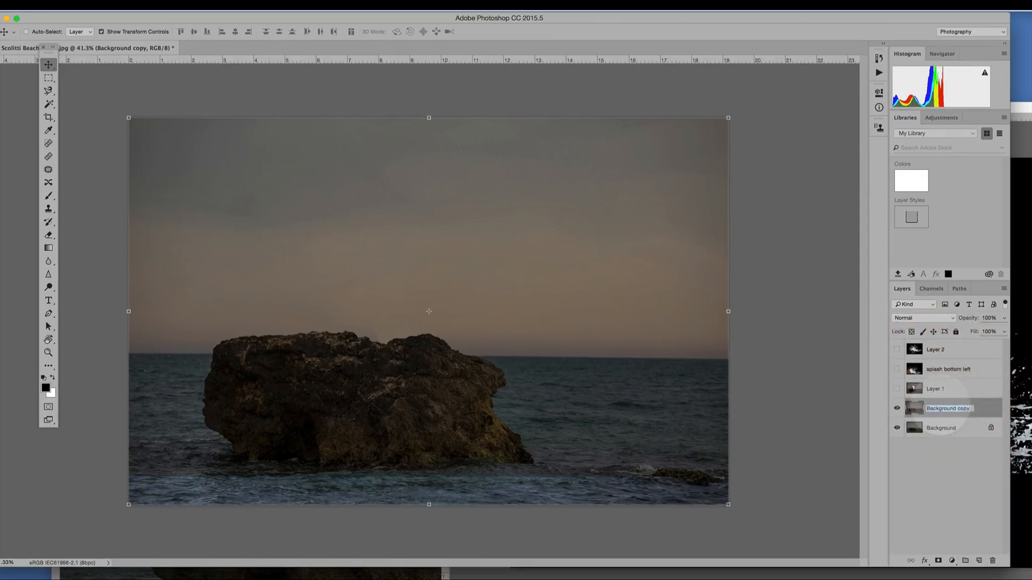
type("rock")
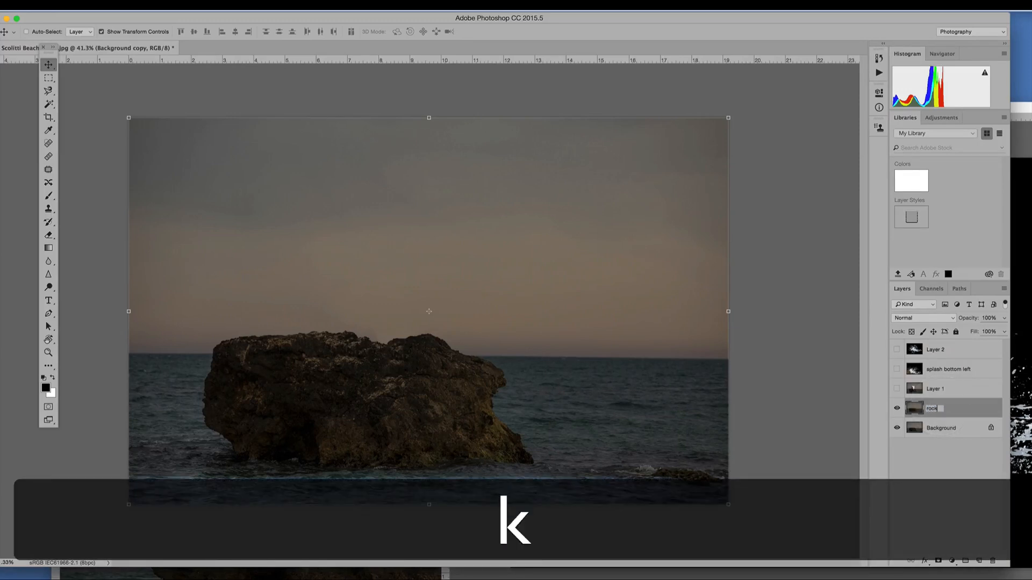
left_click(943, 457)
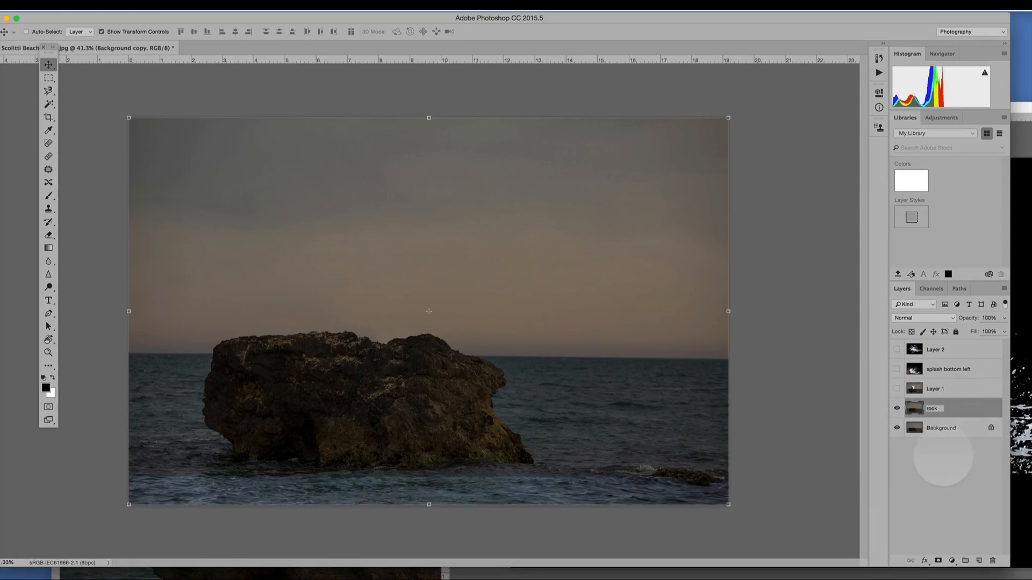
left_click(943, 457)
left_click(942, 408)
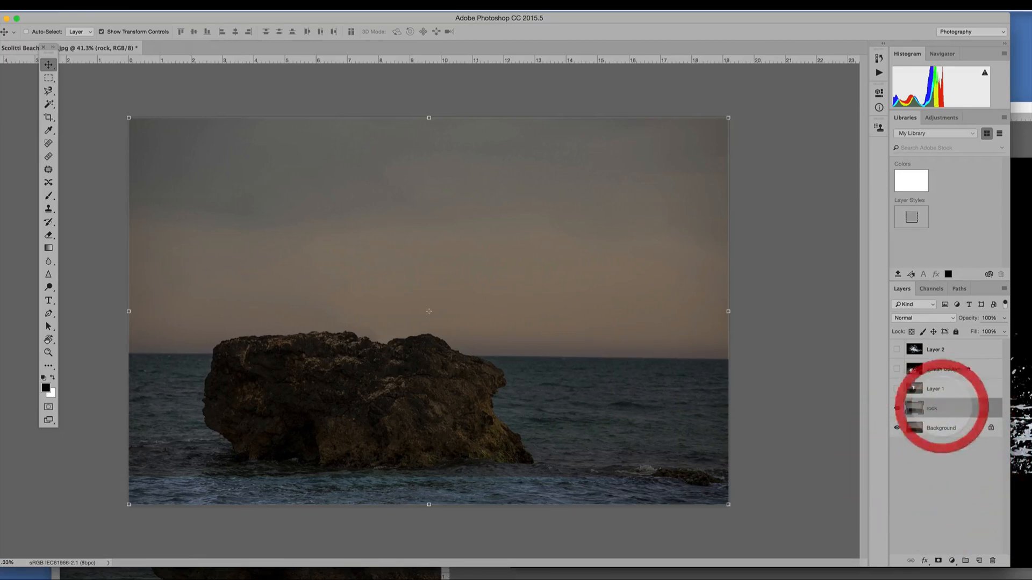
Step: Select the whole rock and the strip of water beneath it on the rock layer with the Quick Selection tool
left_click(425, 411)
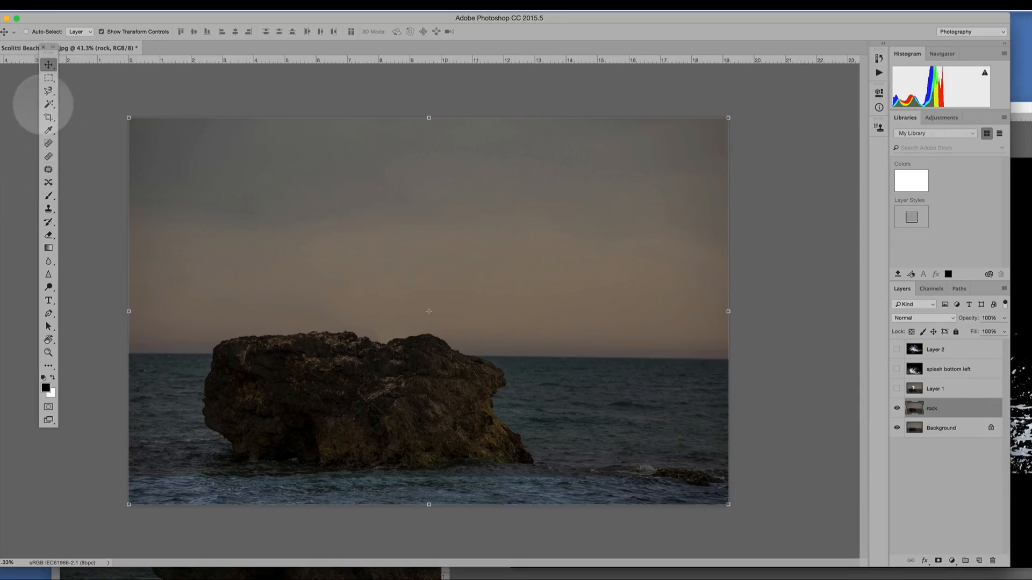
left_click(47, 104)
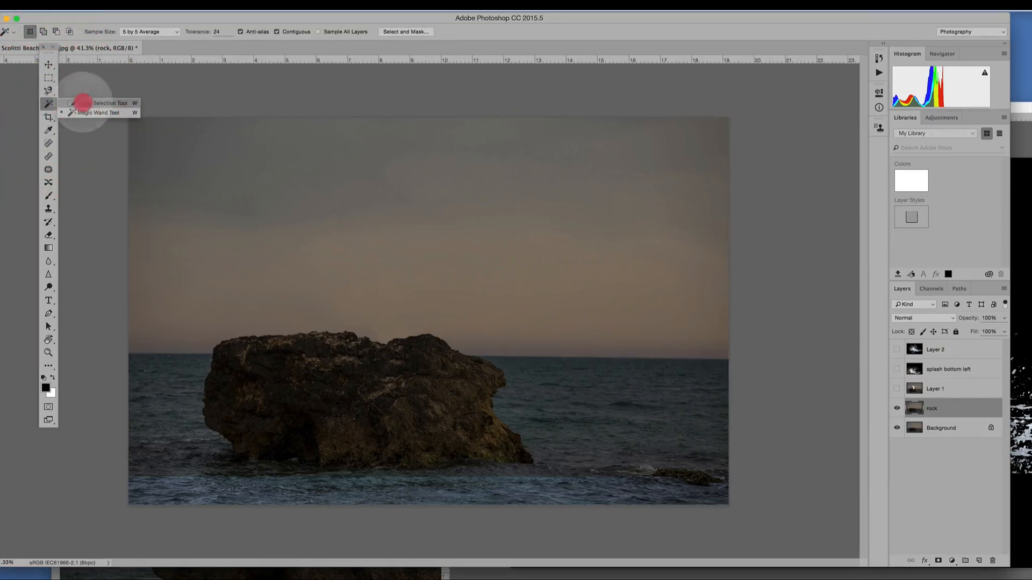
left_click(82, 102)
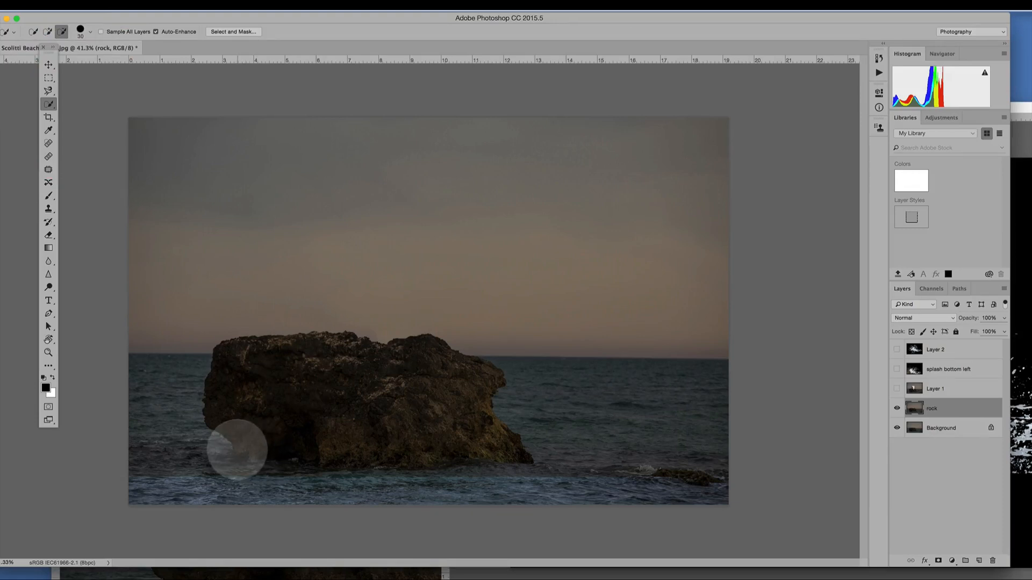
mouse_move(235, 444)
left_mouse_down()
mouse_move(212, 415)
mouse_move(221, 360)
mouse_move(336, 345)
mouse_move(442, 351)
left_mouse_up()
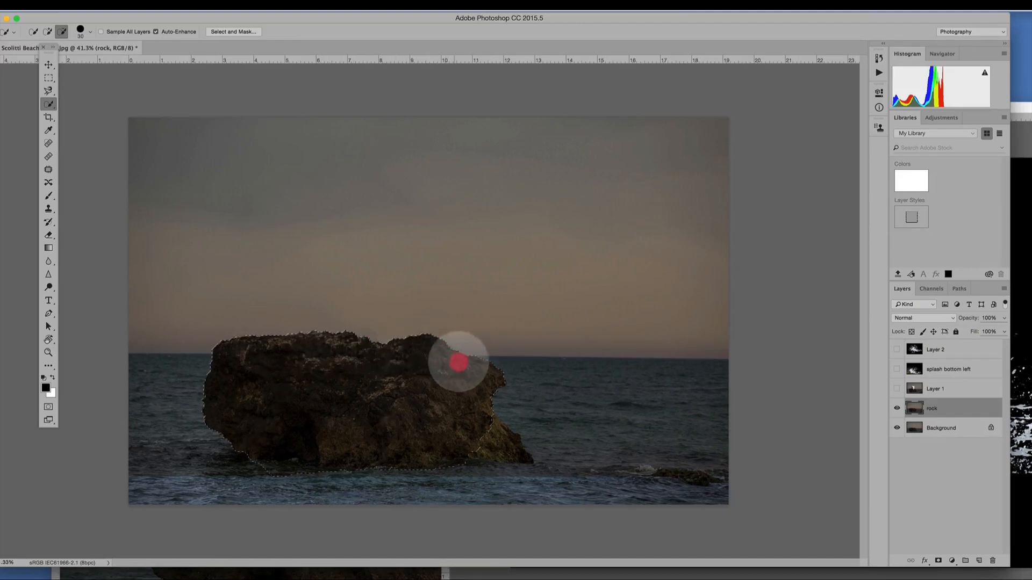
mouse_move(468, 383)
left_mouse_down()
mouse_move(502, 450)
mouse_move(491, 472)
left_mouse_up()
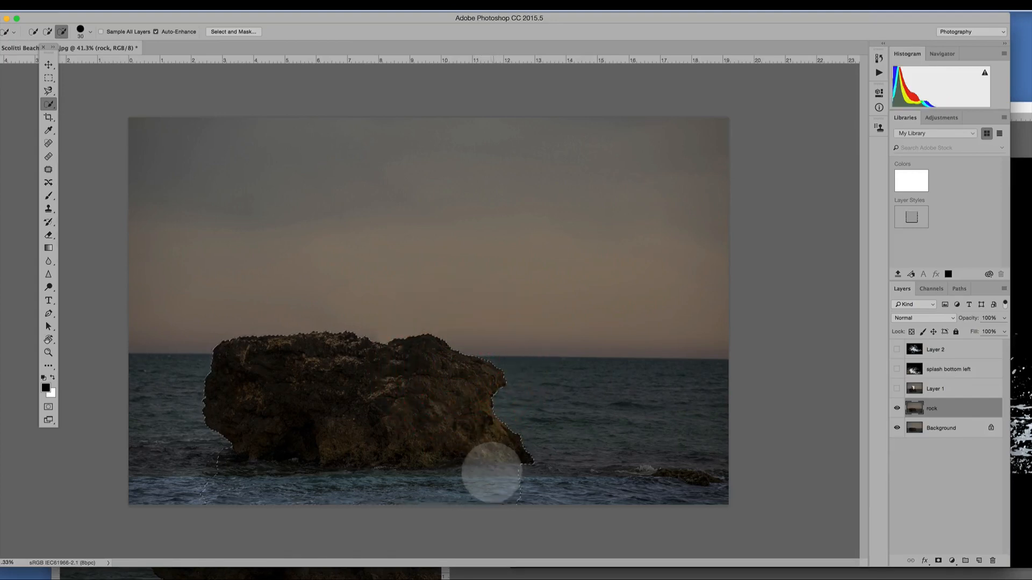
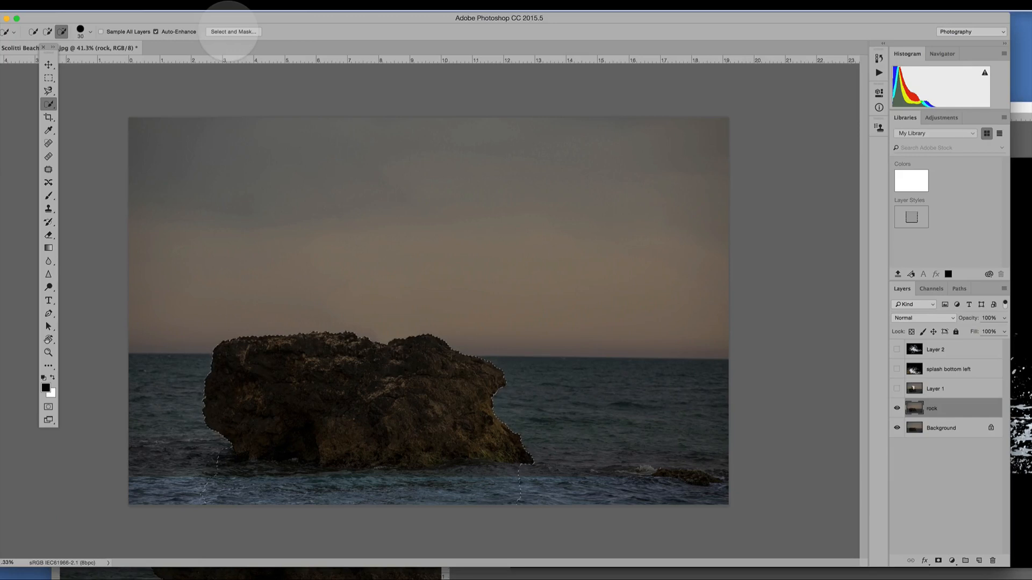
Step: Open the rock selection in Select and Mask and compare the preview view modes, ending on Onion Skin
left_click(231, 32)
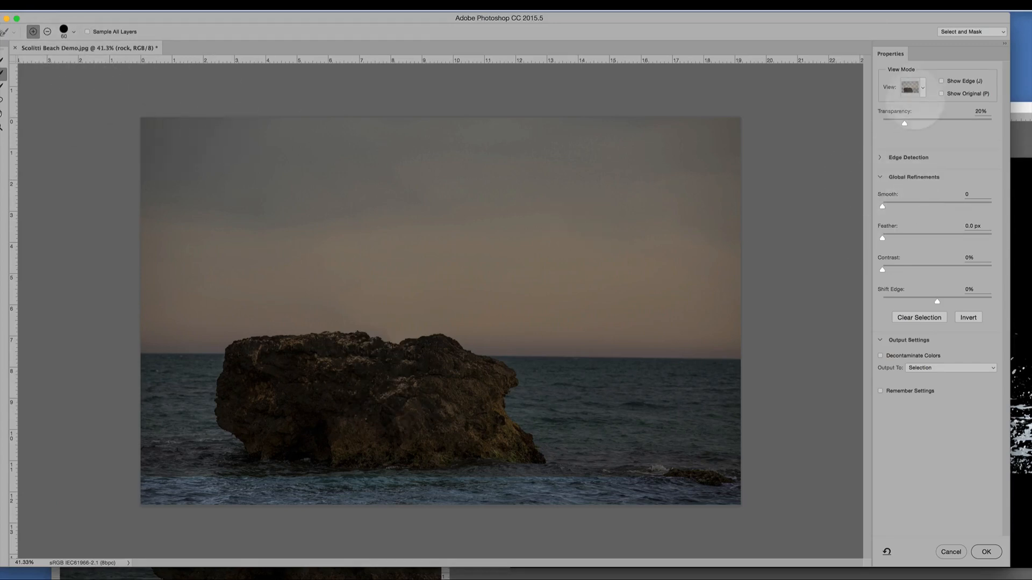
left_click(914, 87)
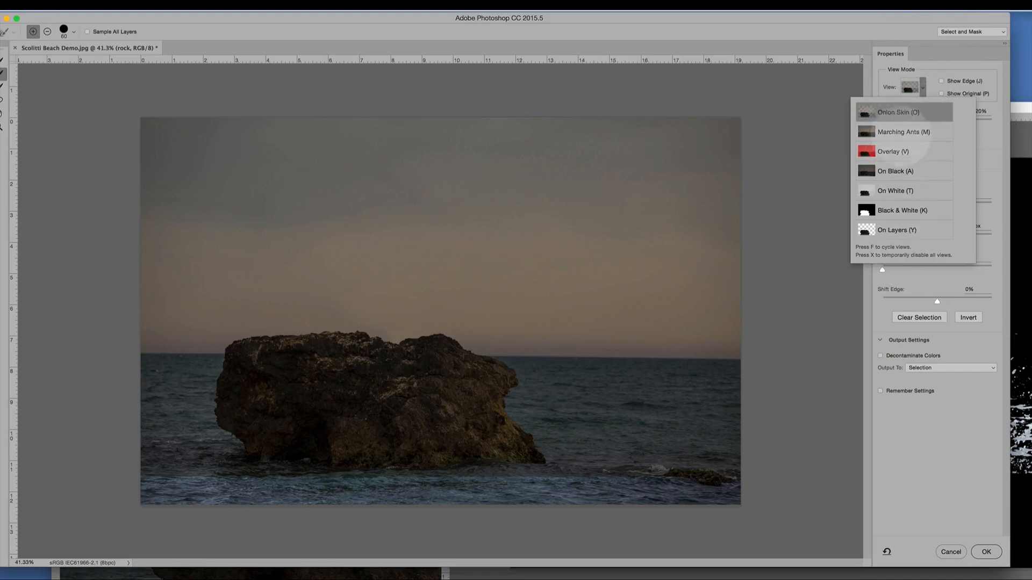
left_click(899, 132)
left_click(893, 152)
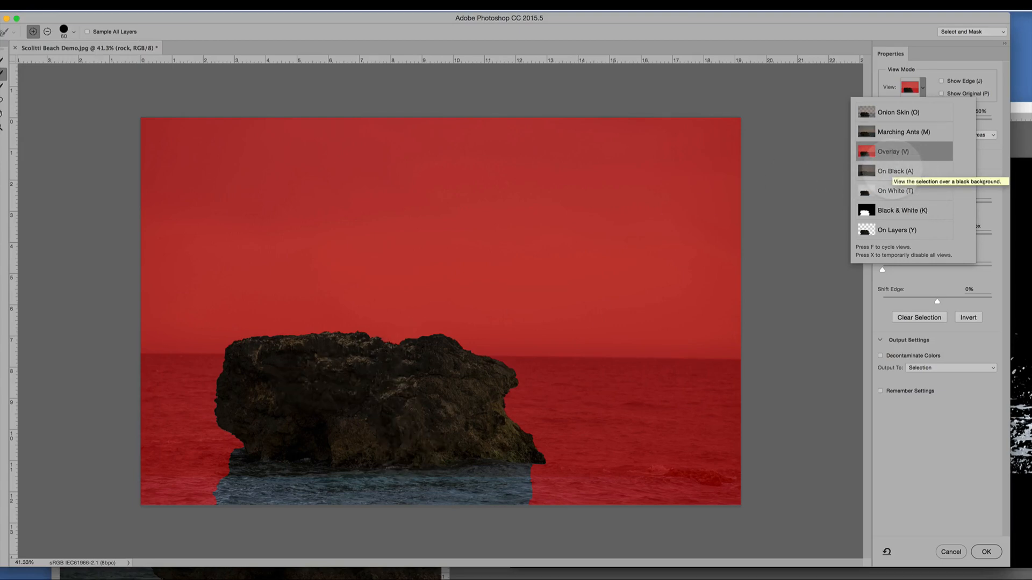
left_click(892, 171)
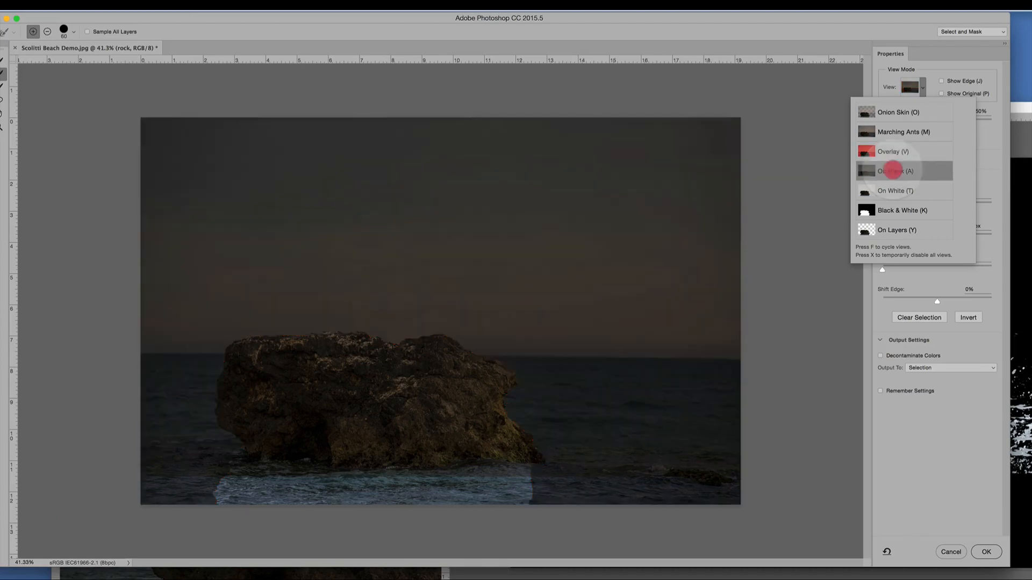
left_click(894, 191)
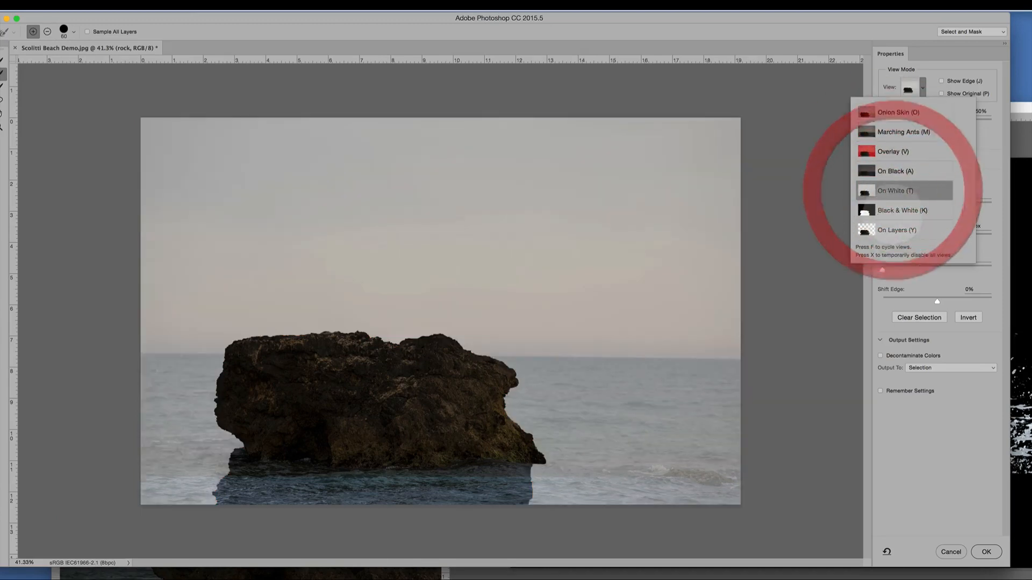
left_click(894, 210)
left_click(894, 230)
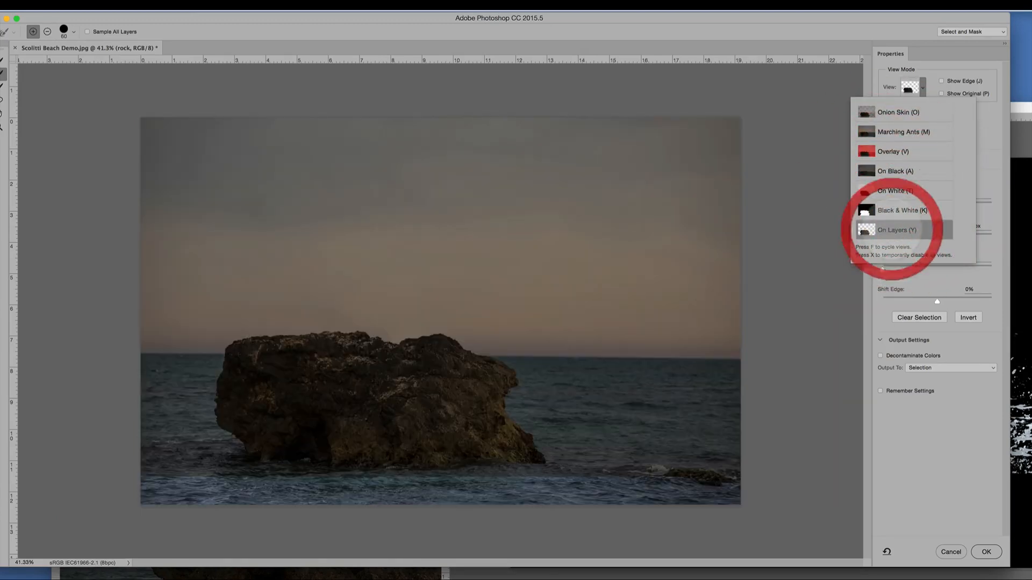
left_click(892, 112)
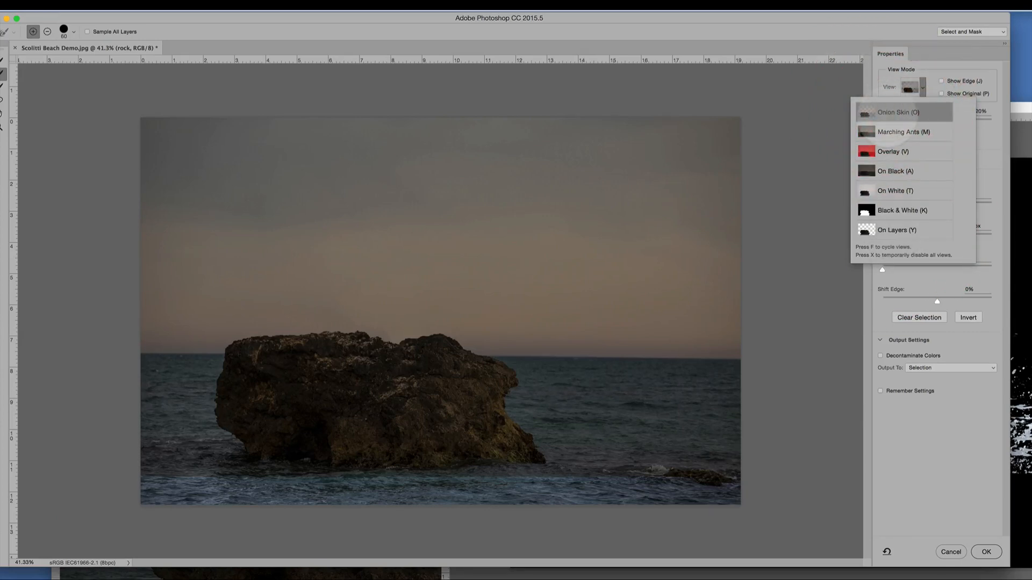
left_click_drag(882, 98, 862, 97)
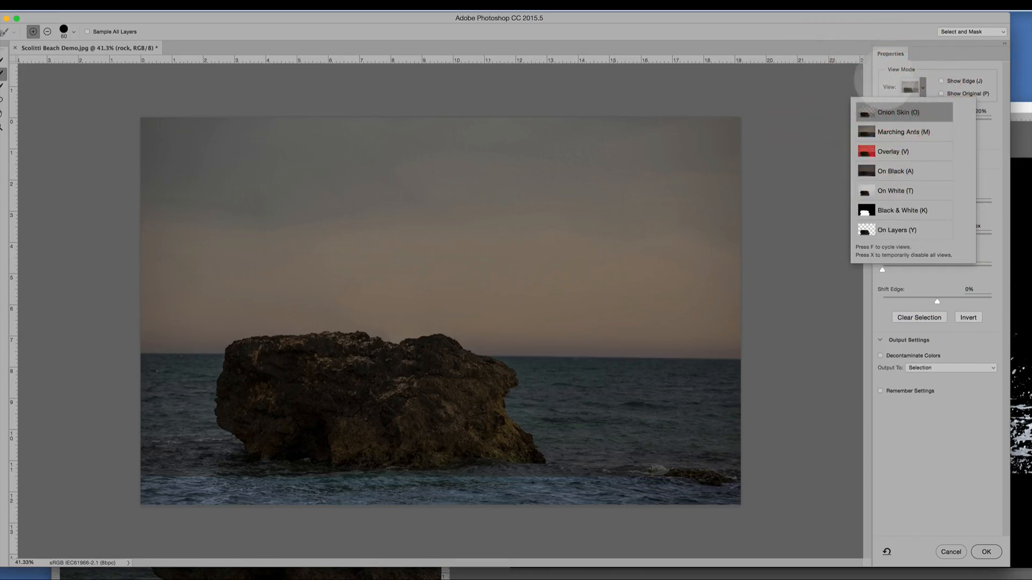
left_click(887, 90)
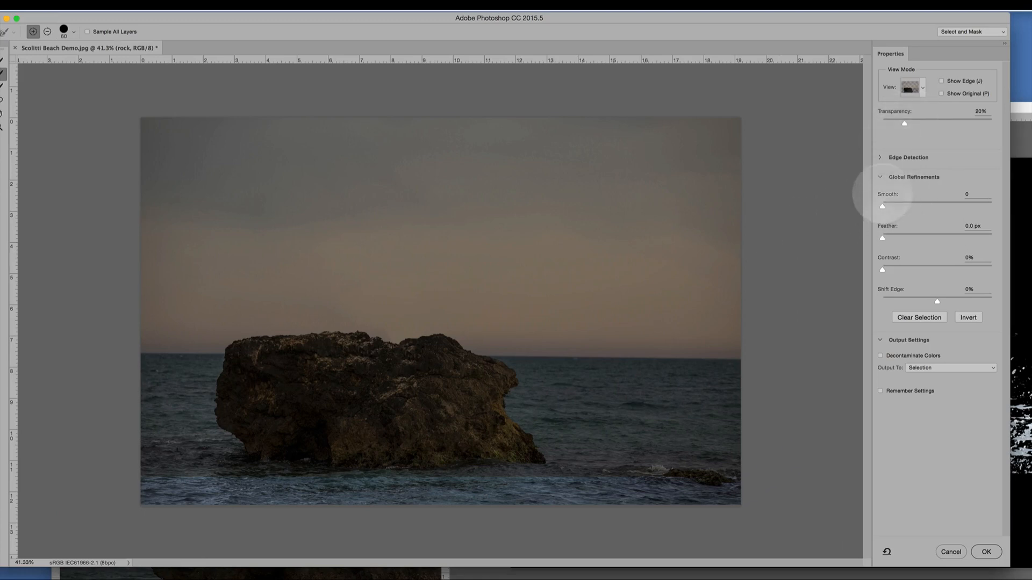
Step: Expand the Edge Detection settings and float the Select and Mask tools so they are fully visible beside the image
left_click(878, 157)
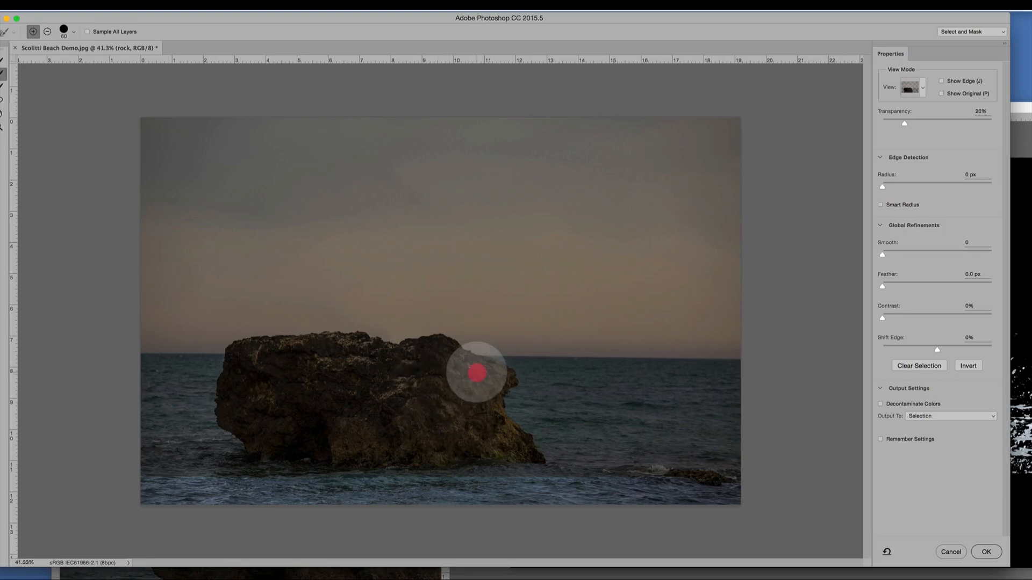
left_click(477, 373)
left_click_drag(11, 56, 54, 66)
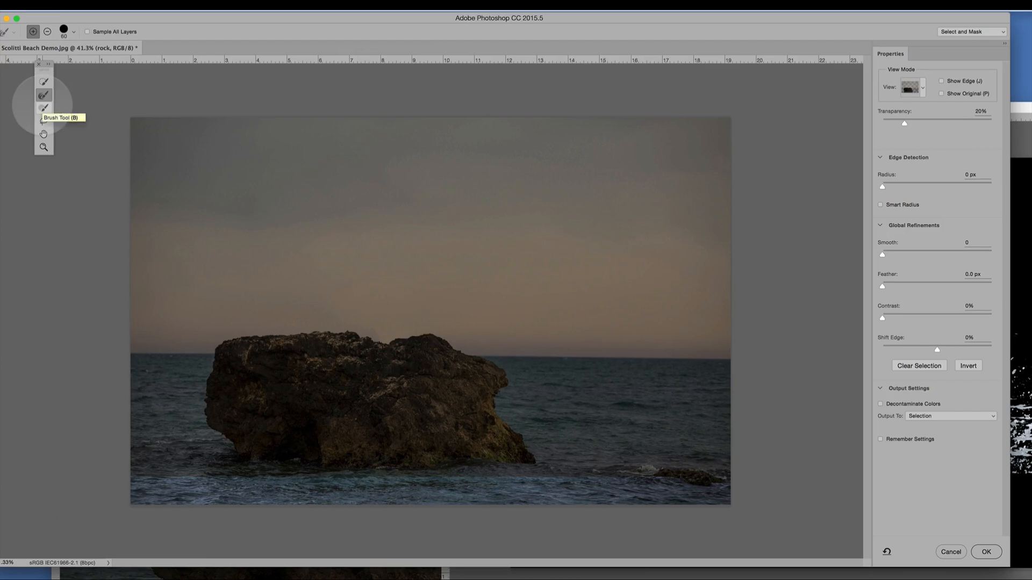
Step: Refine the selection along the rock's upper edge with a stroke of the Refine Edge Brush
left_click(43, 107)
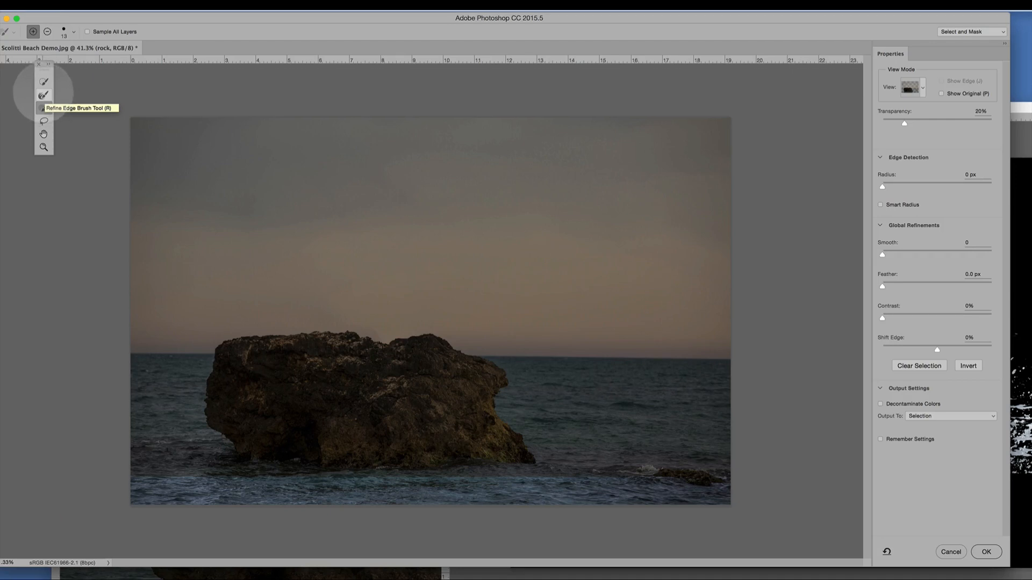
left_click(44, 95)
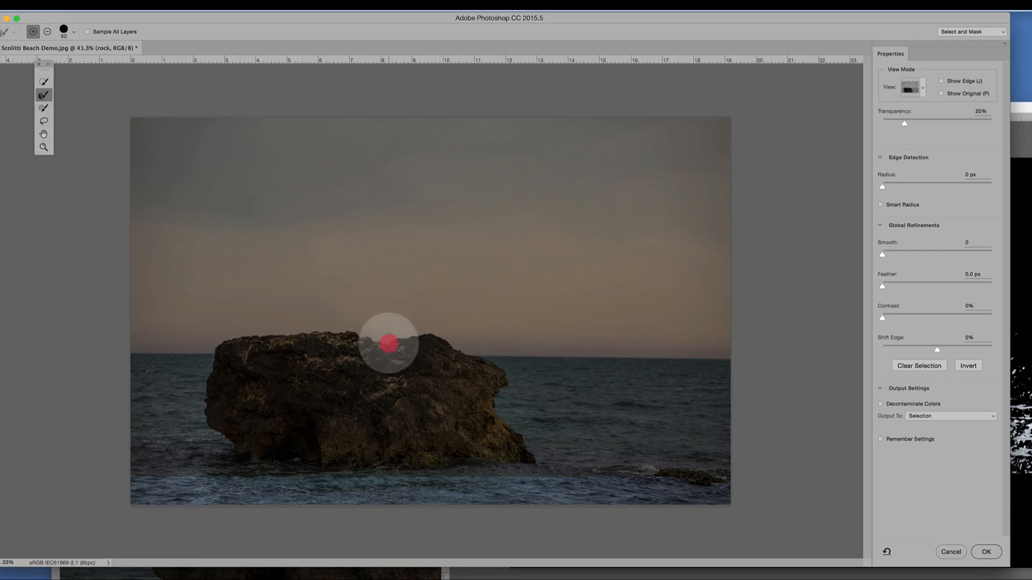
left_click(44, 147)
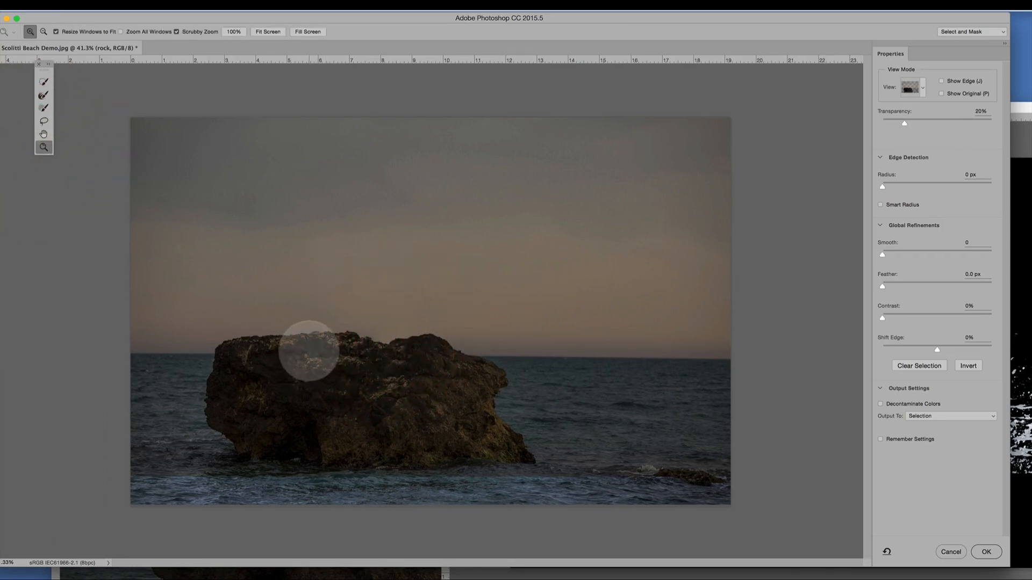
left_click_drag(309, 350, 339, 325)
key("space")
left_click_drag(376, 427, 385, 338)
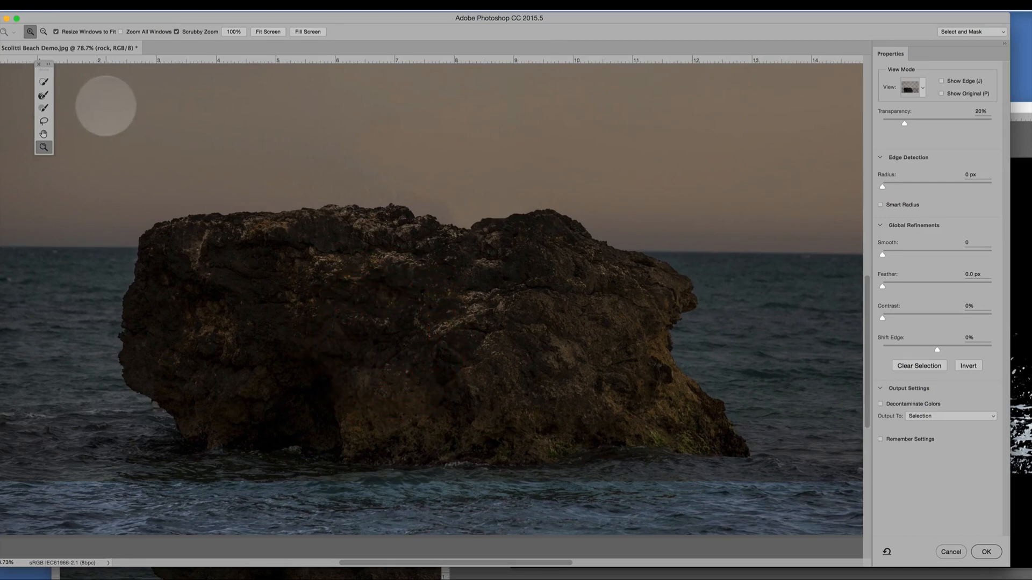
left_click(44, 95)
left_click_drag(571, 218, 511, 214)
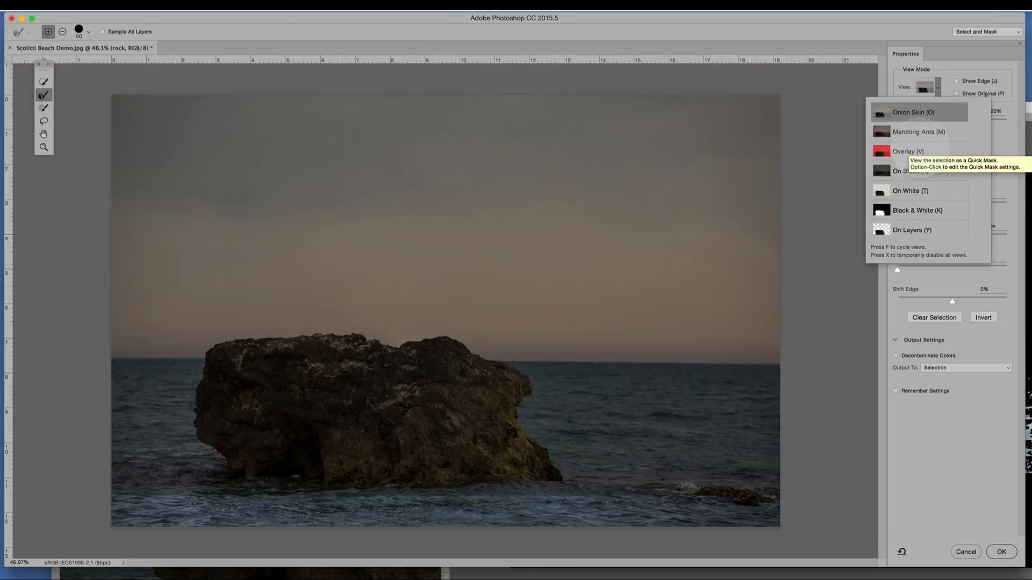
Step: Set the preview view to Overlay and start refining the rock's lower right edge with the Refine Edge Brush
left_click(921, 150)
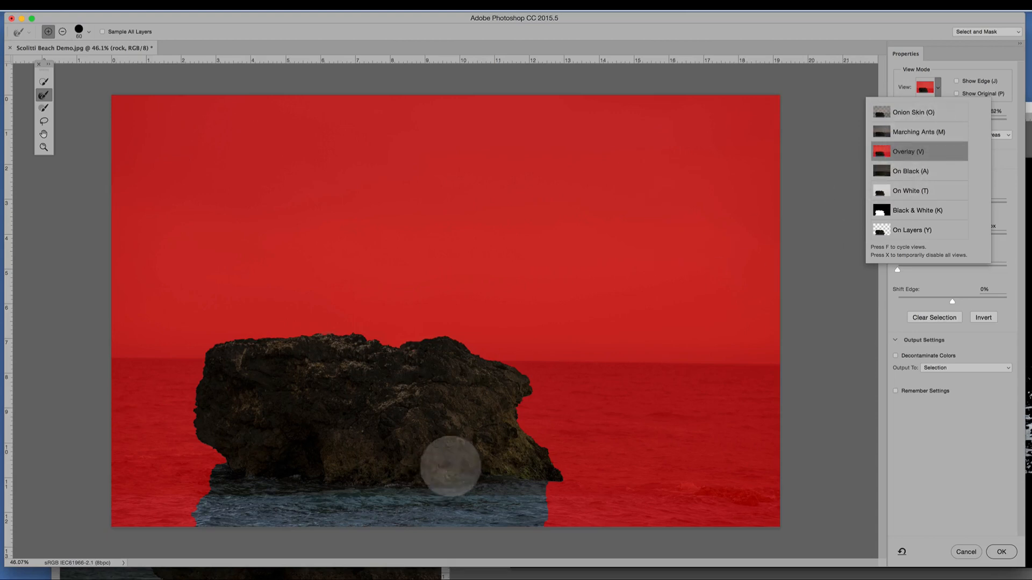
scroll(334, 415, "up", 5)
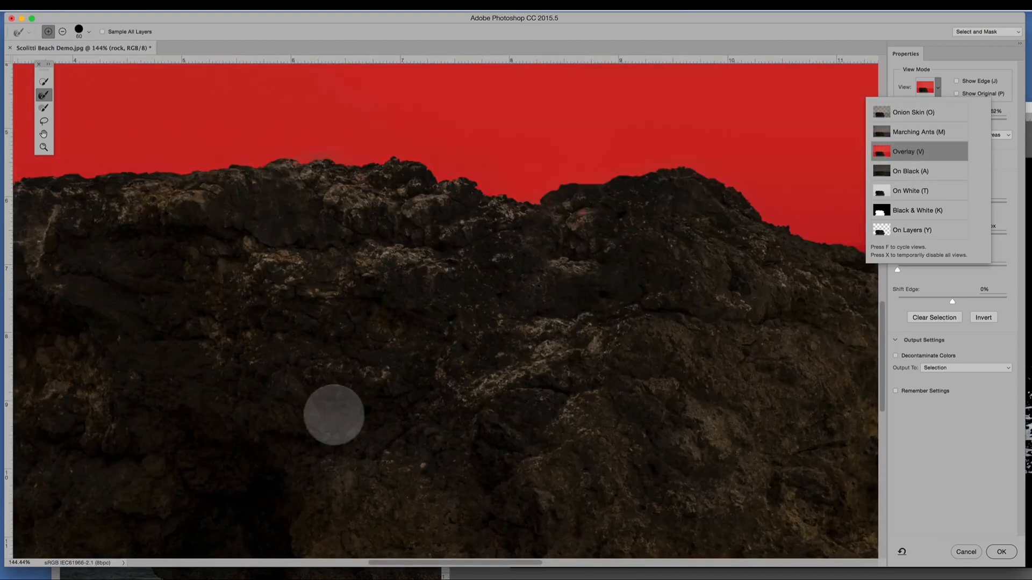
scroll(334, 415, "down", 2)
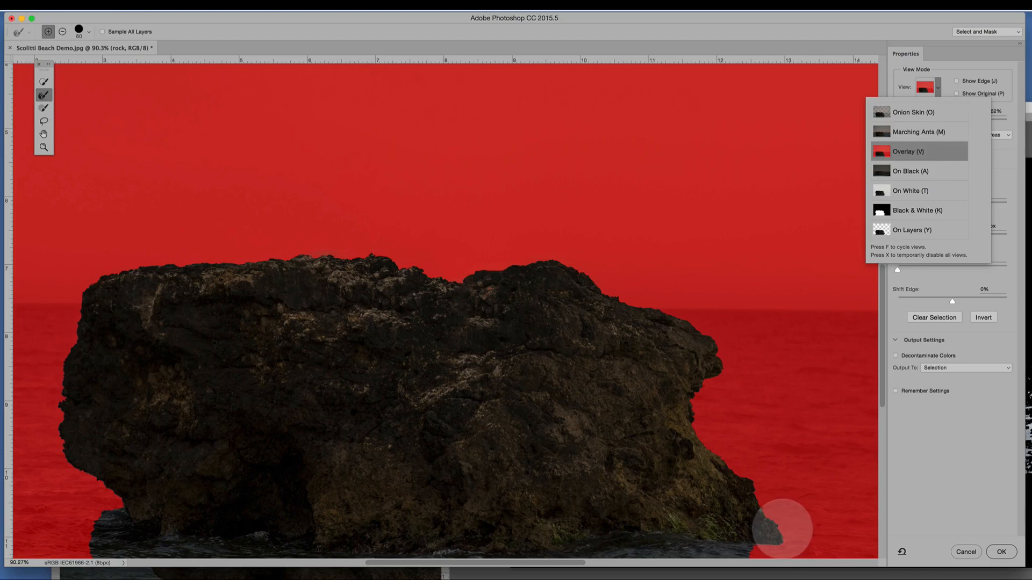
left_click(782, 529)
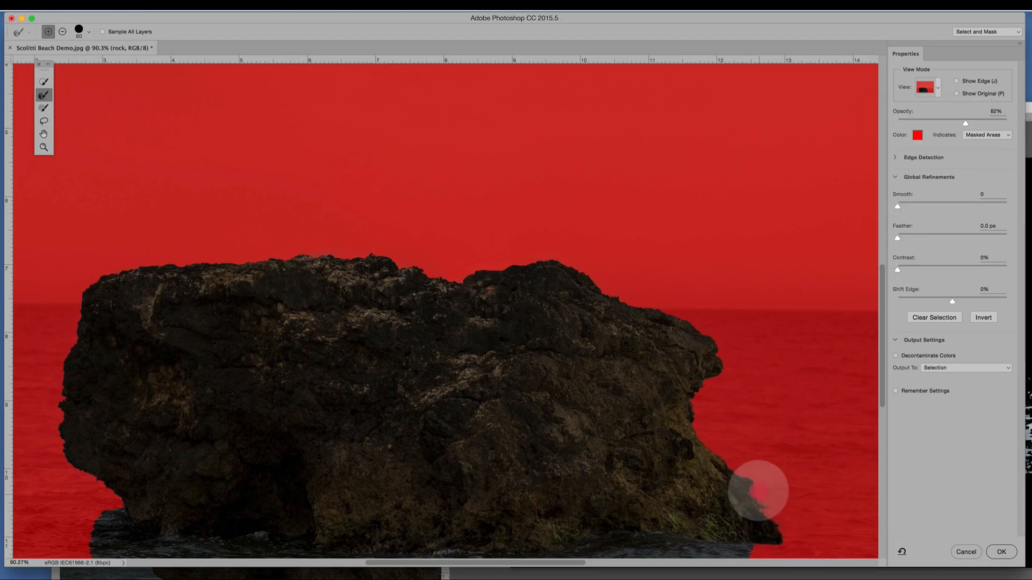
left_click(699, 442)
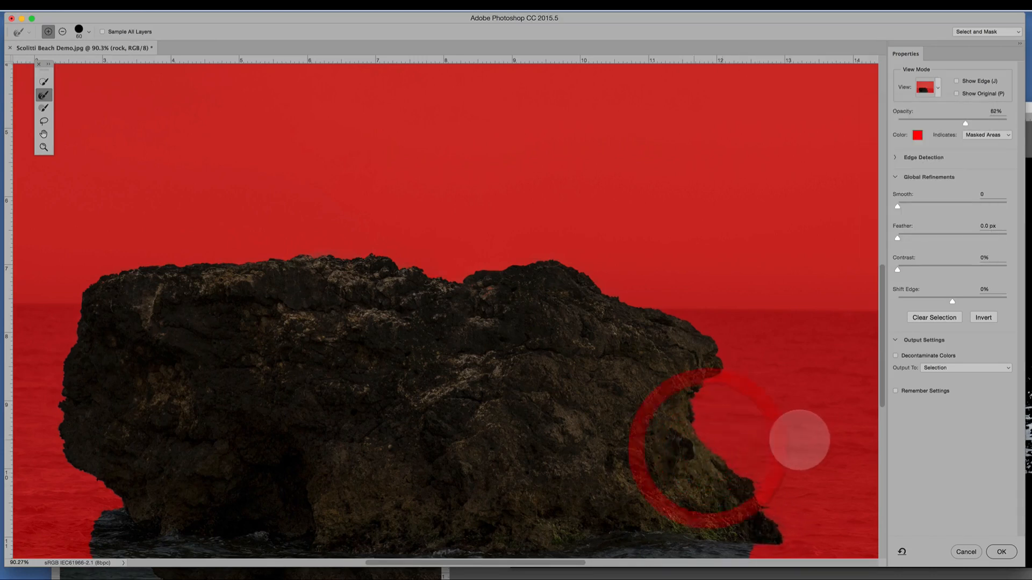
Step: Examine the rock's edge along its right side, top and left side in the Select and Mask overlay
scroll(789, 502, "up", 3)
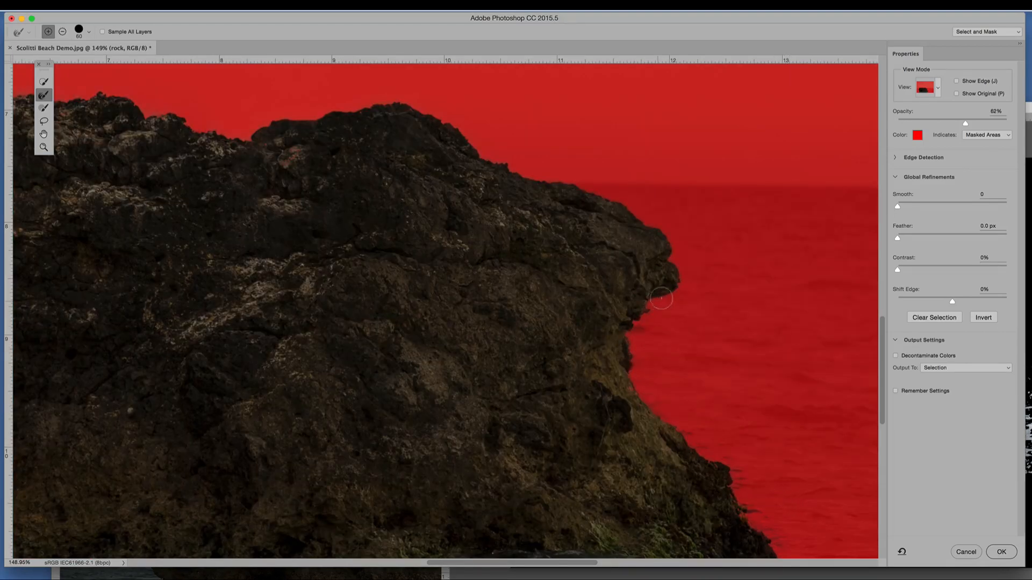
left_click(811, 333)
left_click(693, 163)
key("alt")
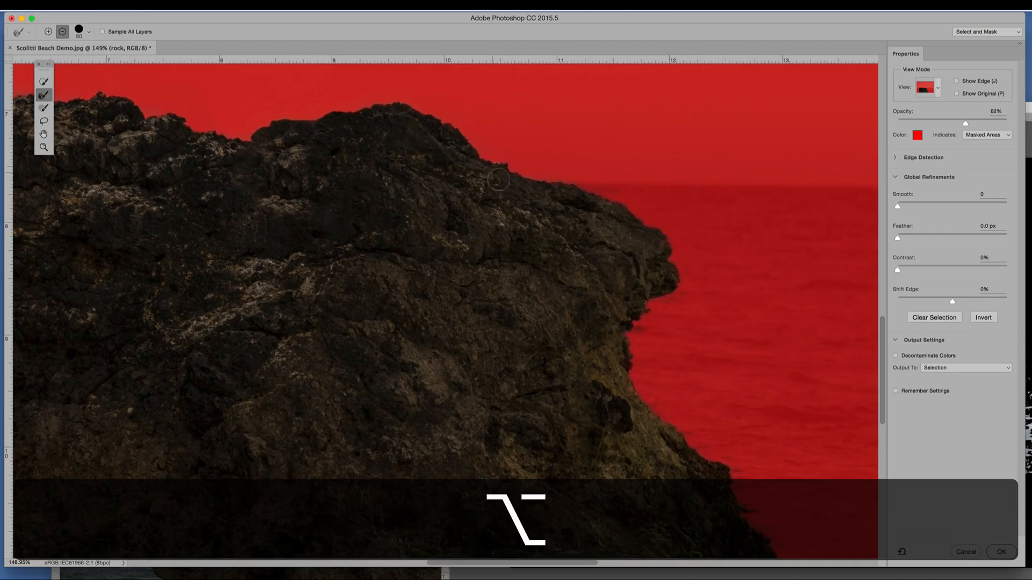
key("alt")
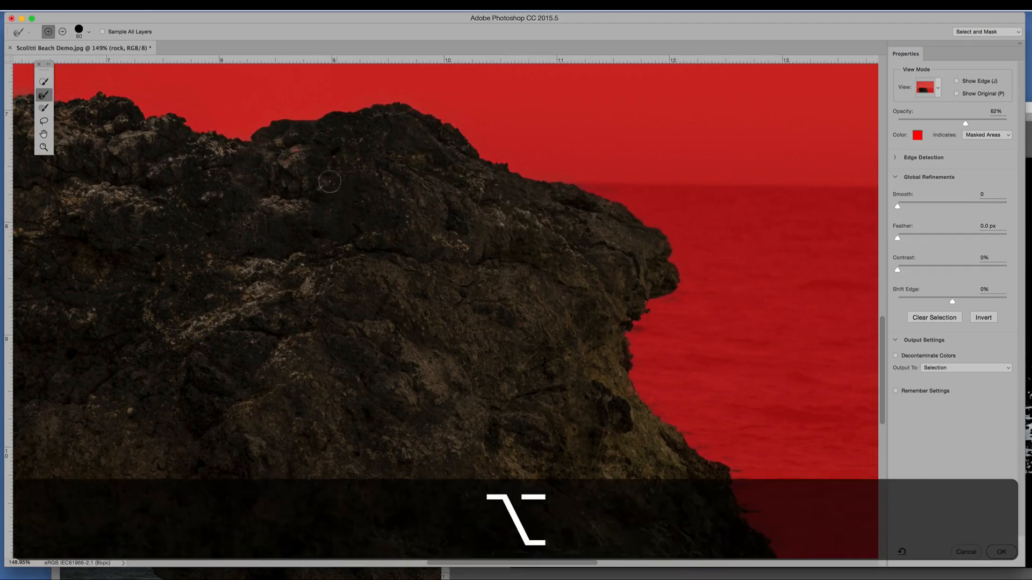
key("alt")
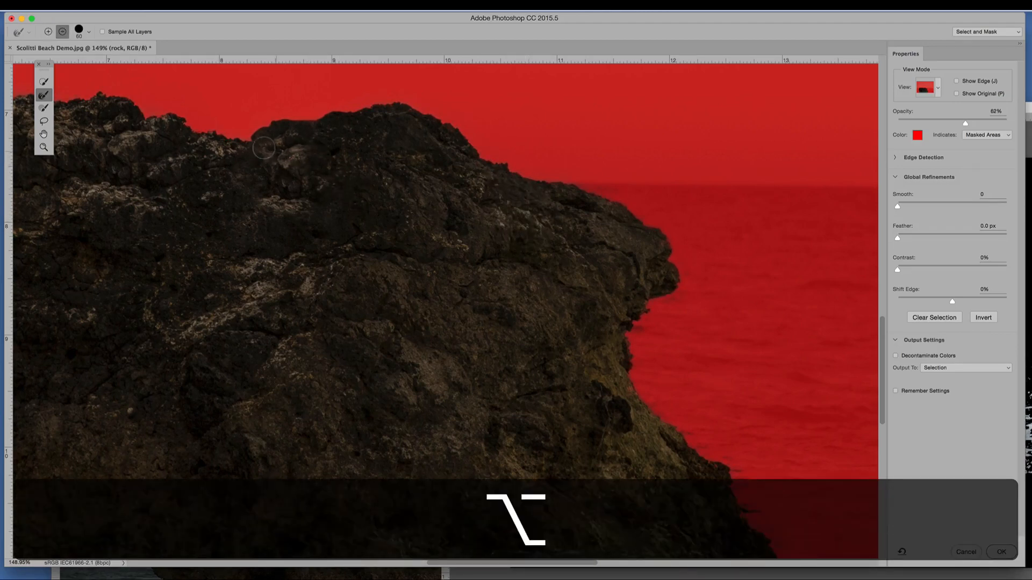
key("space")
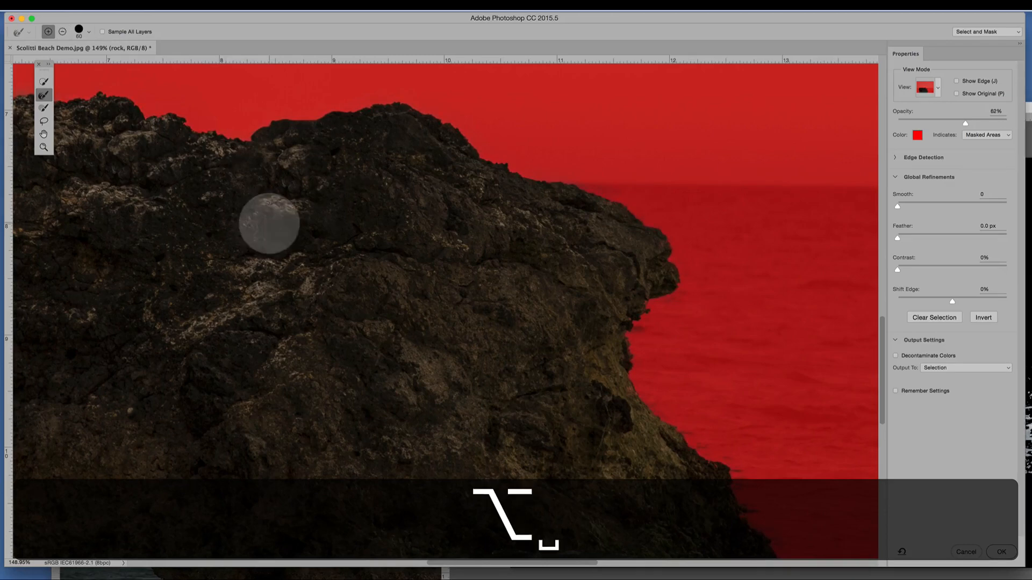
left_click_drag(269, 223, 437, 267)
key("space")
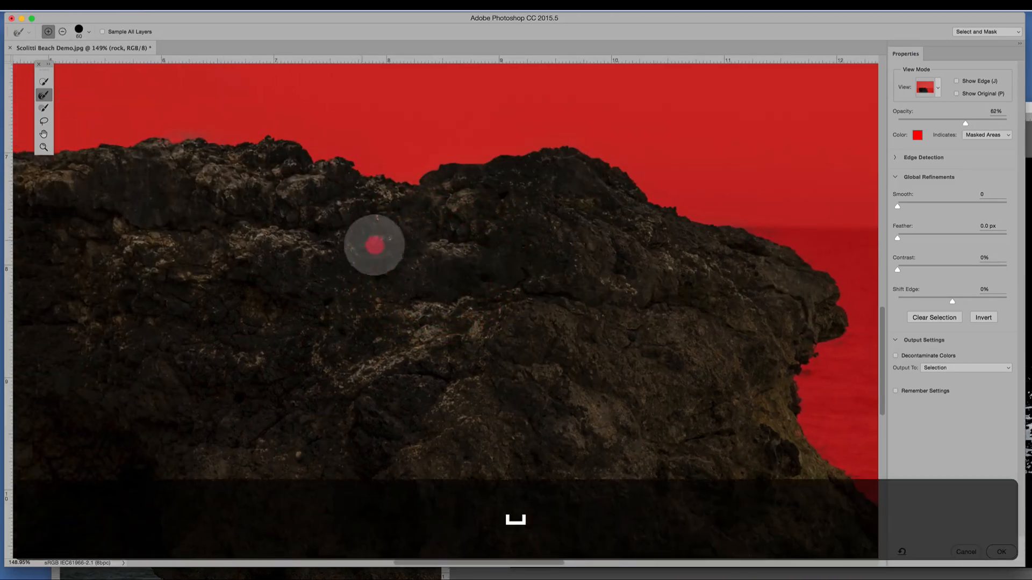
mouse_move(372, 239)
left_mouse_down()
mouse_move(555, 261)
mouse_move(636, 253)
mouse_move(656, 179)
left_mouse_up()
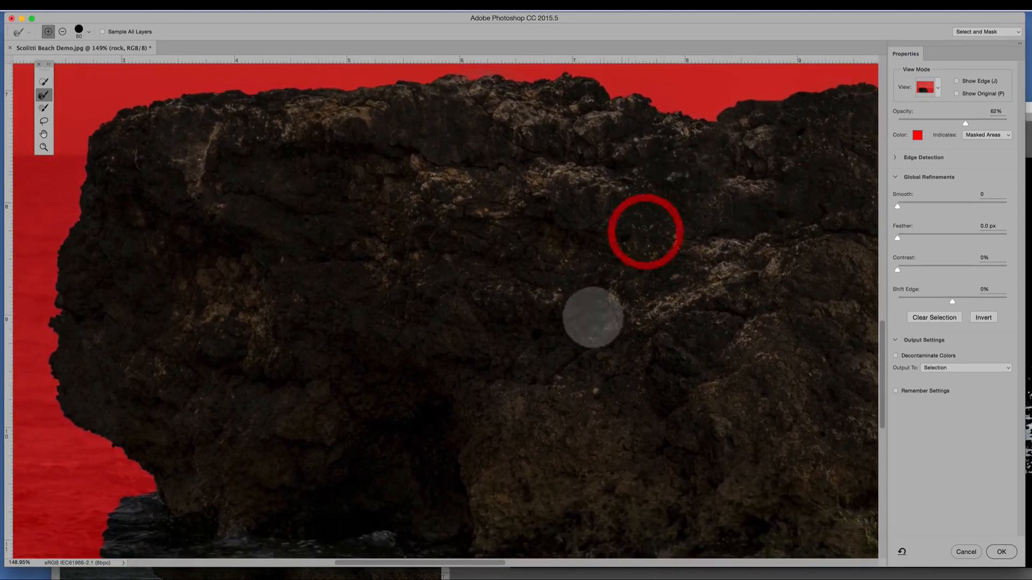
mouse_move(592, 315)
left_mouse_down()
mouse_move(622, 207)
mouse_move(521, 392)
mouse_move(510, 387)
left_mouse_up()
key("alt")
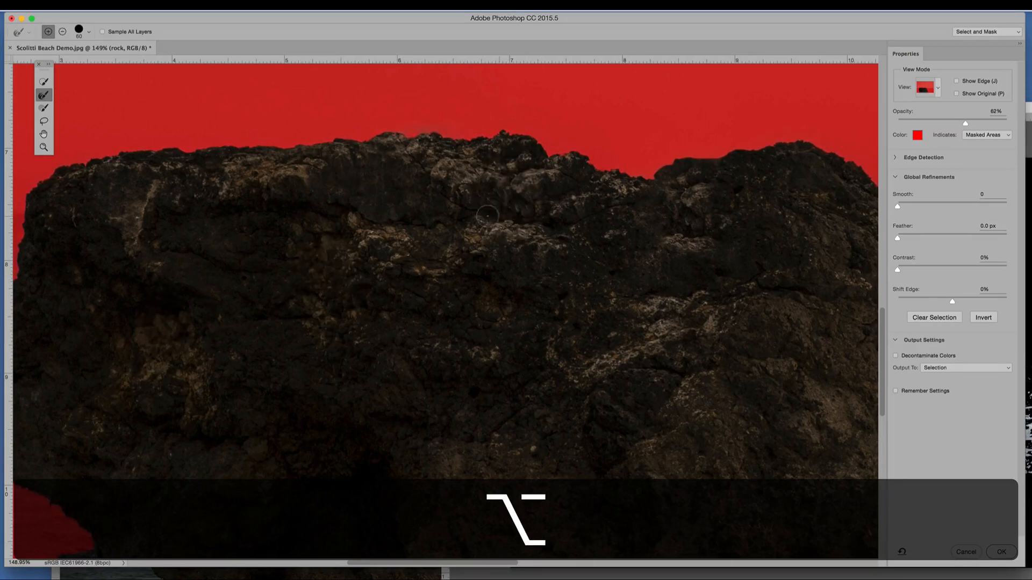
left_click(44, 146)
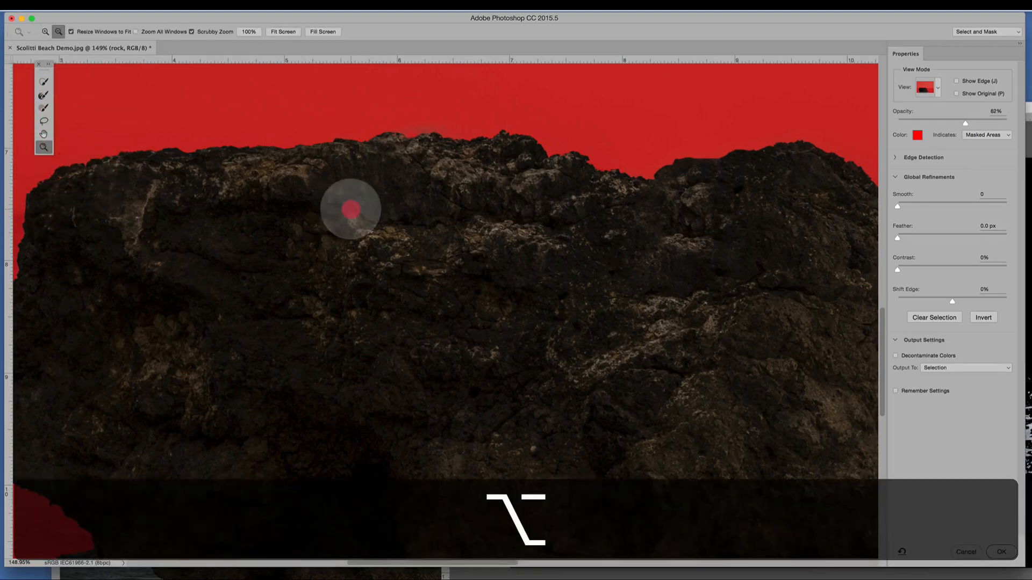
left_click(350, 208, "alt")
left_click(352, 208, "alt")
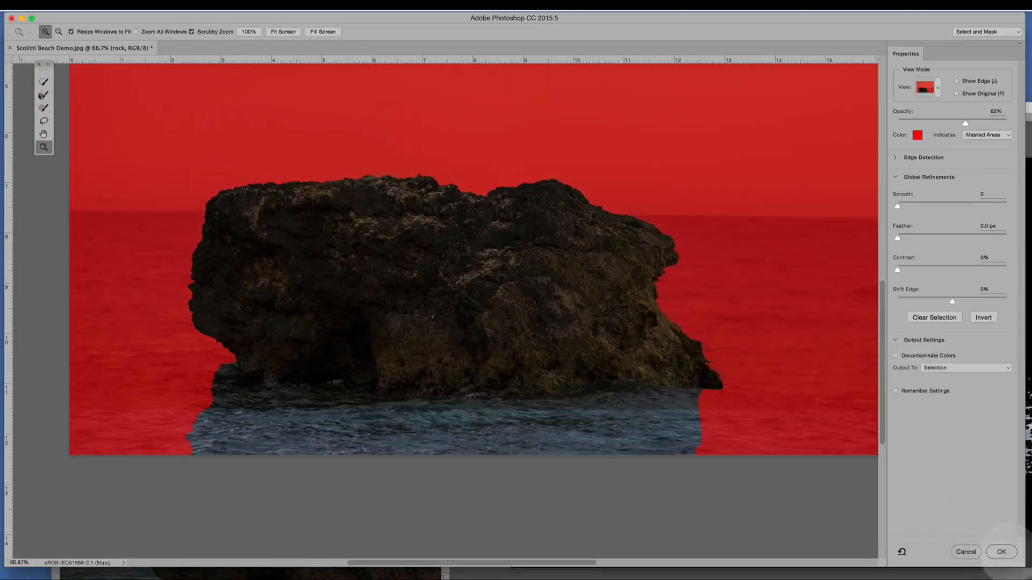
Step: Accept the refined rock selection and invert it
left_click(1001, 552)
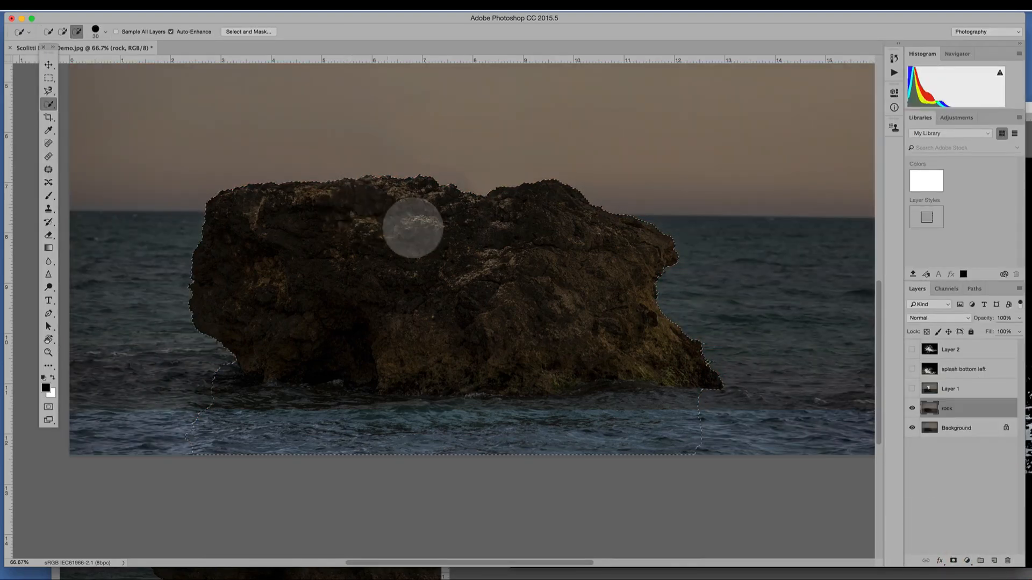
key("super+0")
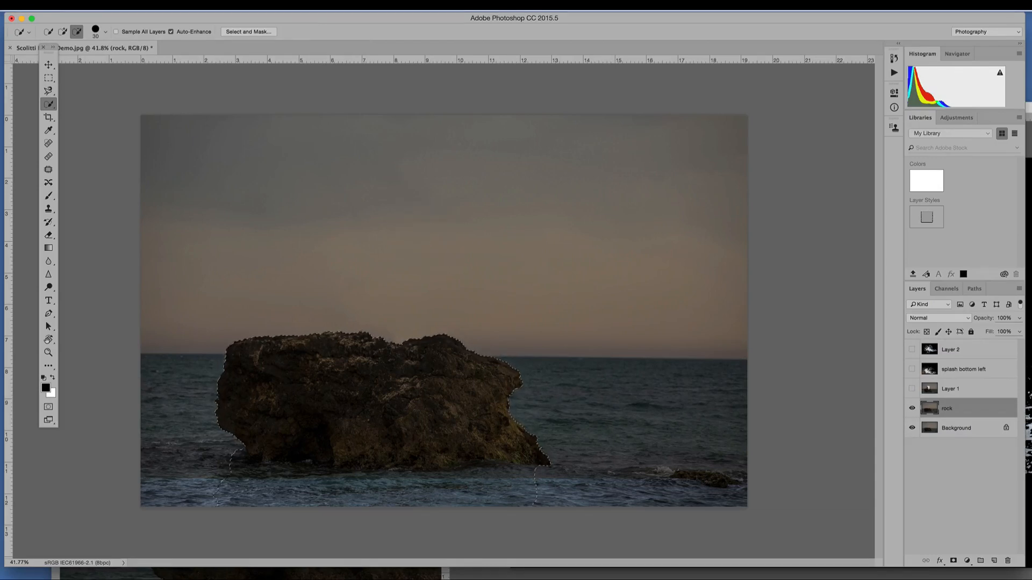
left_click(226, 6)
left_click(240, 44)
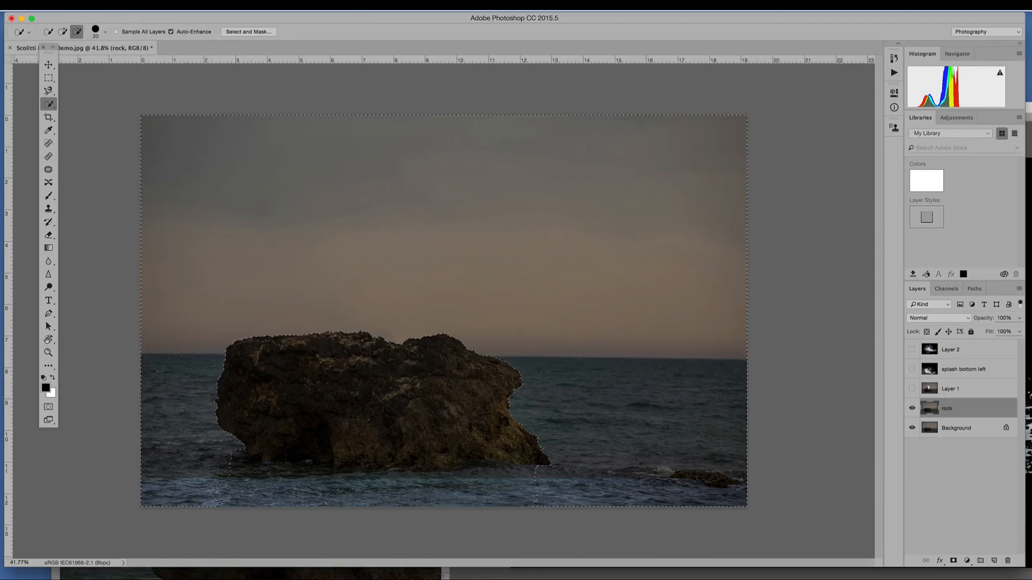
Step: Clear the sky and sea around the rock from the rock layer and deselect
left_click(115, 6)
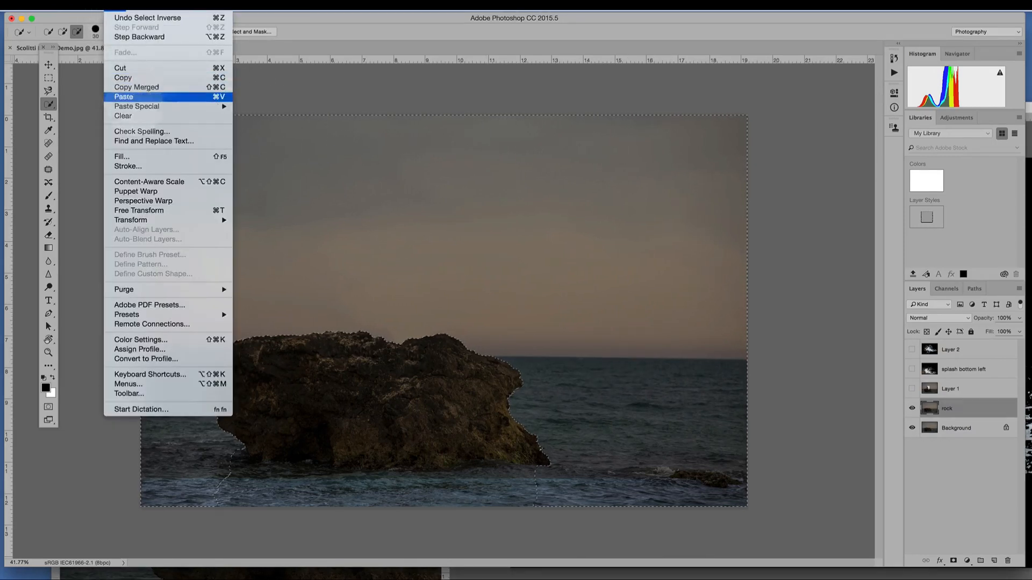
left_click(130, 115)
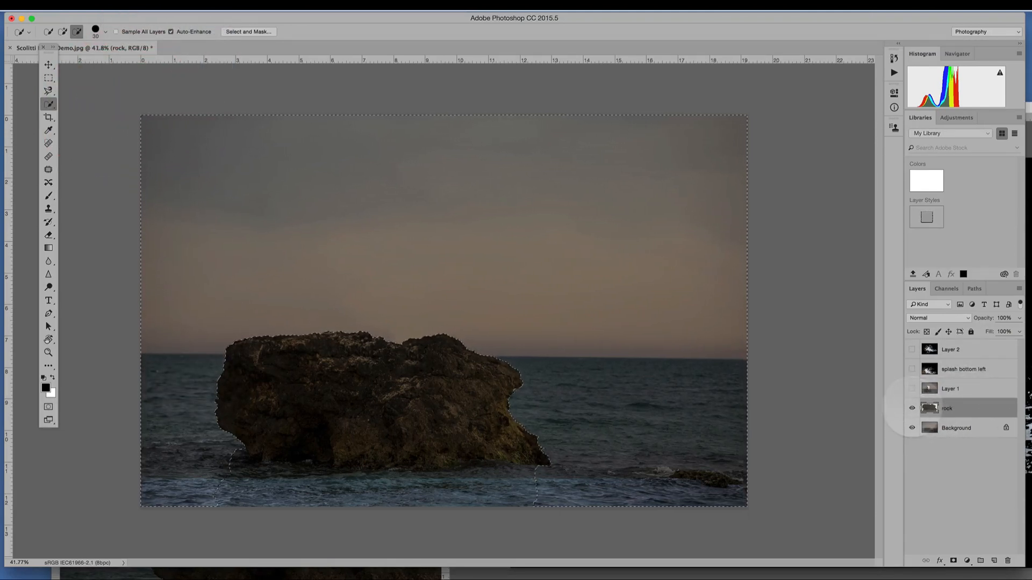
key("super+d")
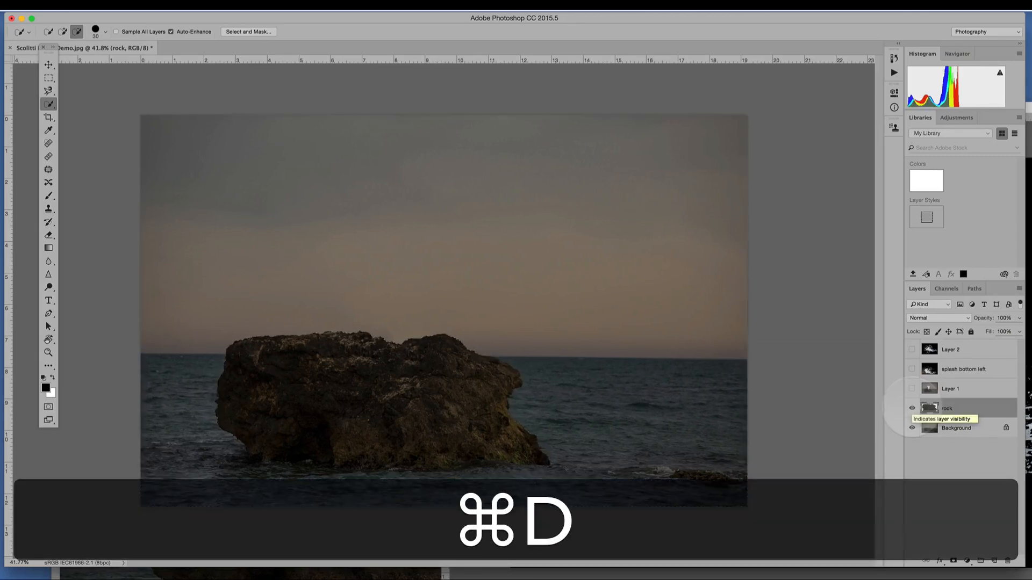
Step: Hide the Background and toggle the rock layer's visibility to inspect the cut-out on its own
left_click(912, 408)
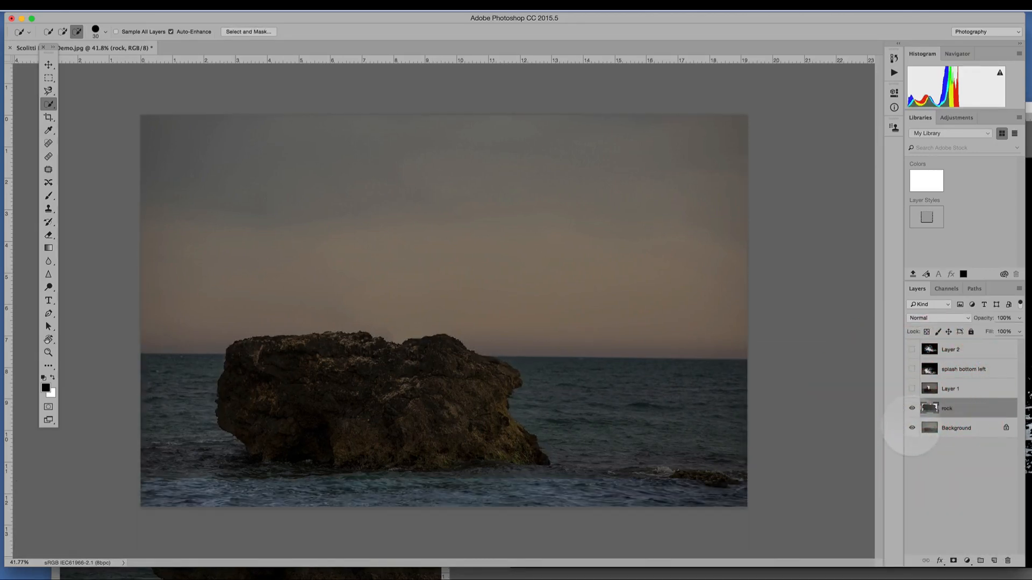
left_click(912, 428)
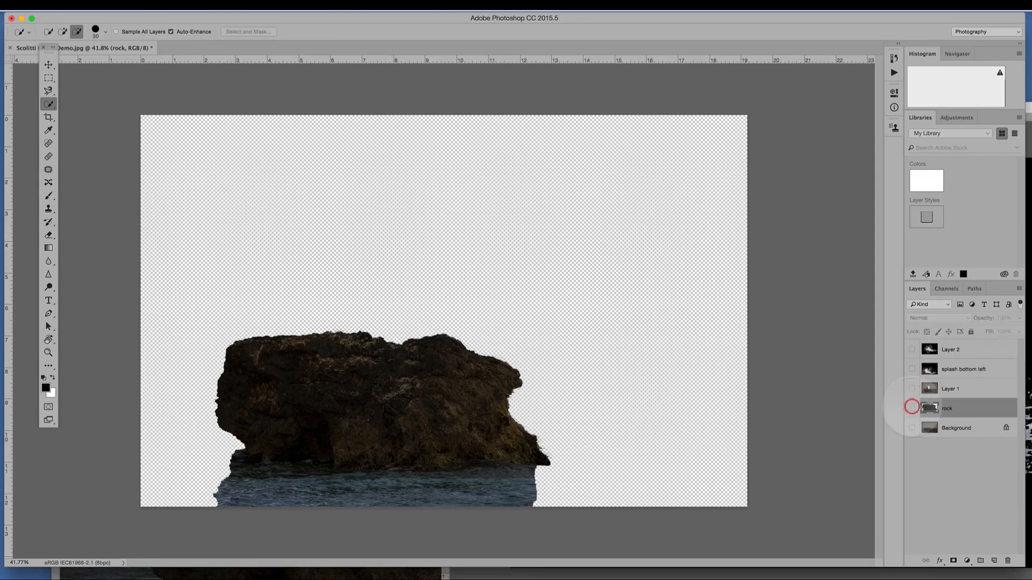
left_click(912, 408)
left_click(912, 408)
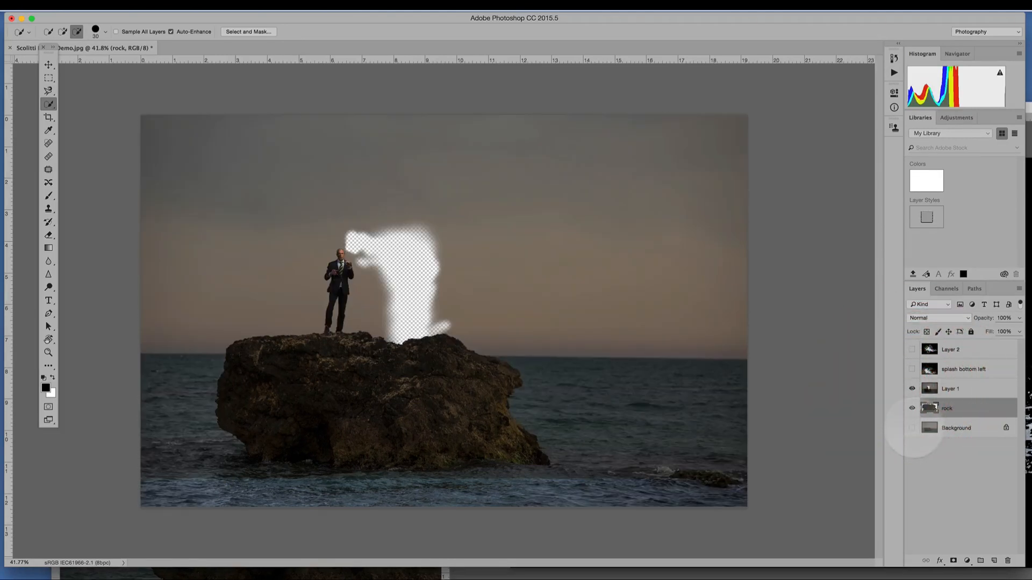
Step: Show the Background, Layer 1, splash bottom left and Layer 2 together with the rock layer
left_click(912, 427)
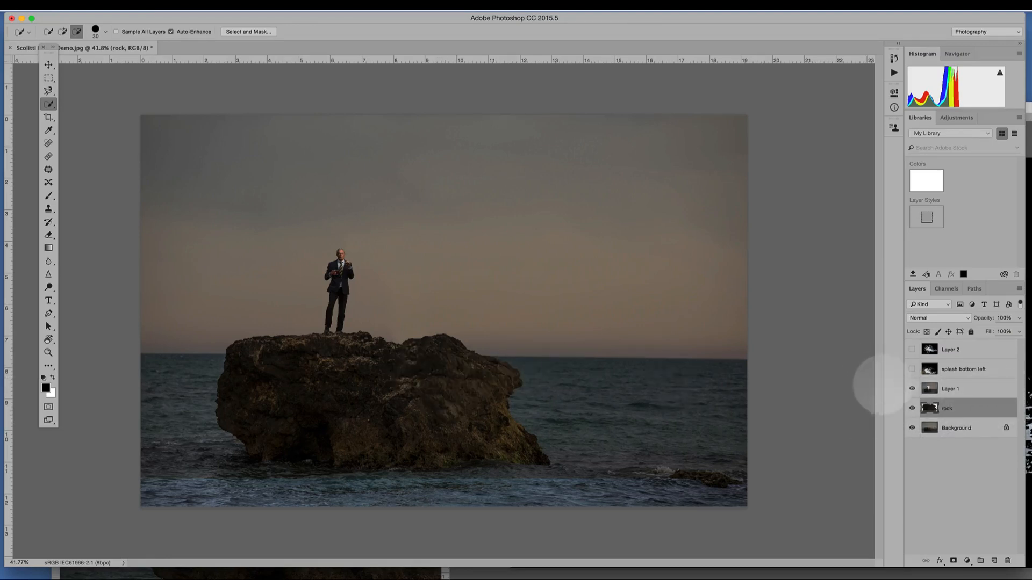
left_click(912, 388)
left_click(912, 388)
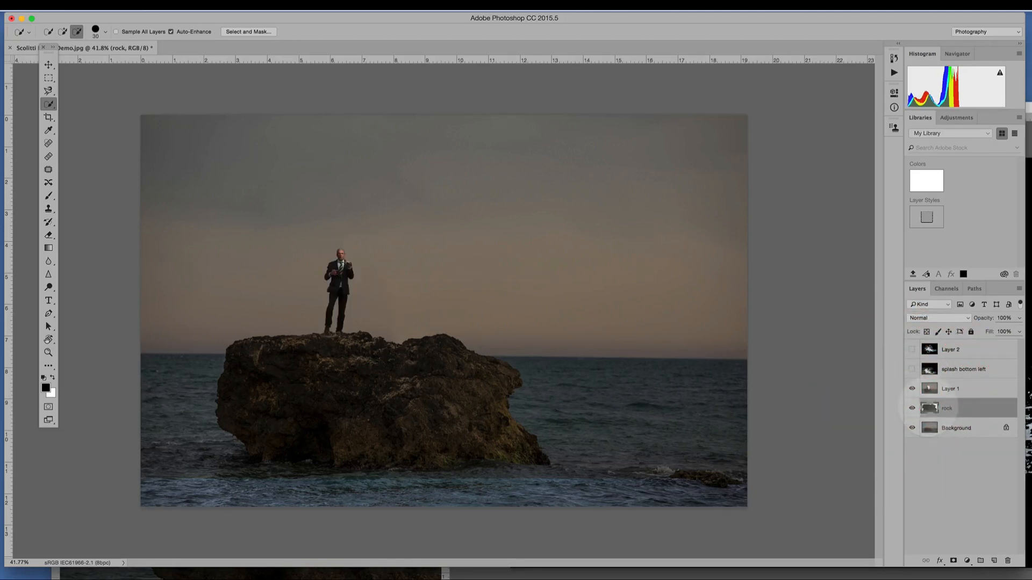
left_click(911, 368)
left_click(911, 350)
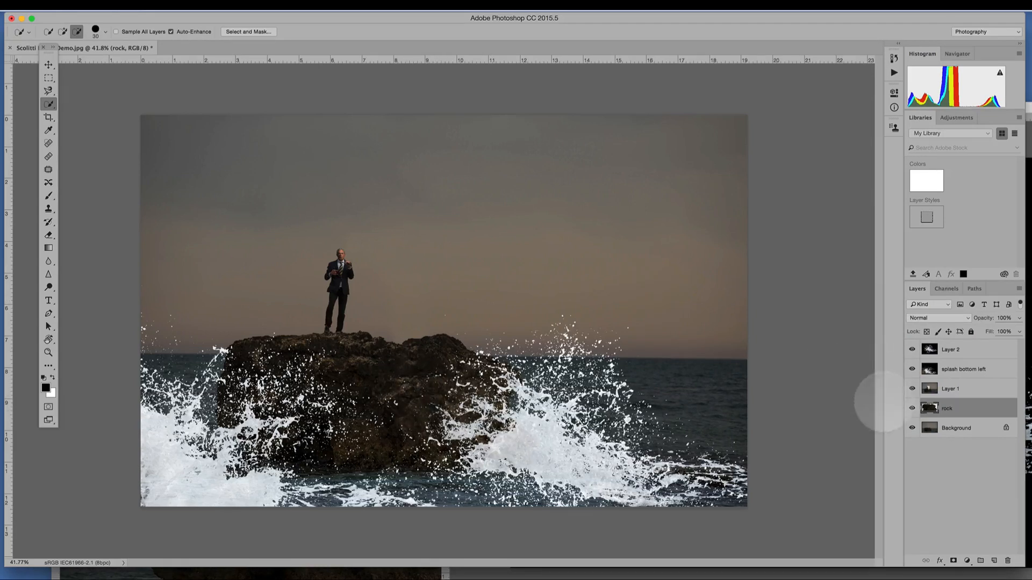
Step: Reorder the layers so rock sits above Layer 2 and splash bottom left sits above rock
left_click_drag(948, 405, 947, 364)
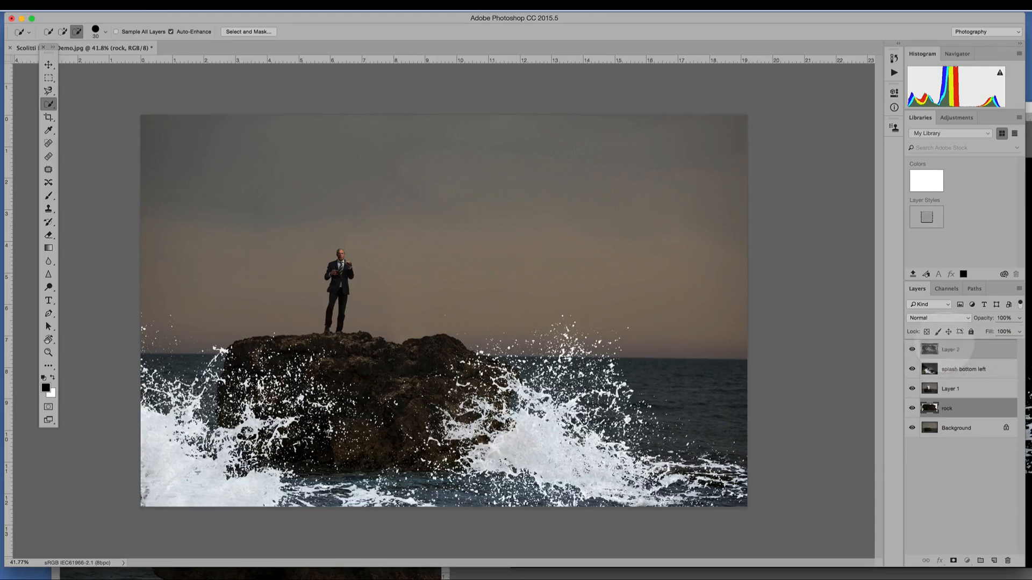
left_click_drag(961, 350, 954, 349)
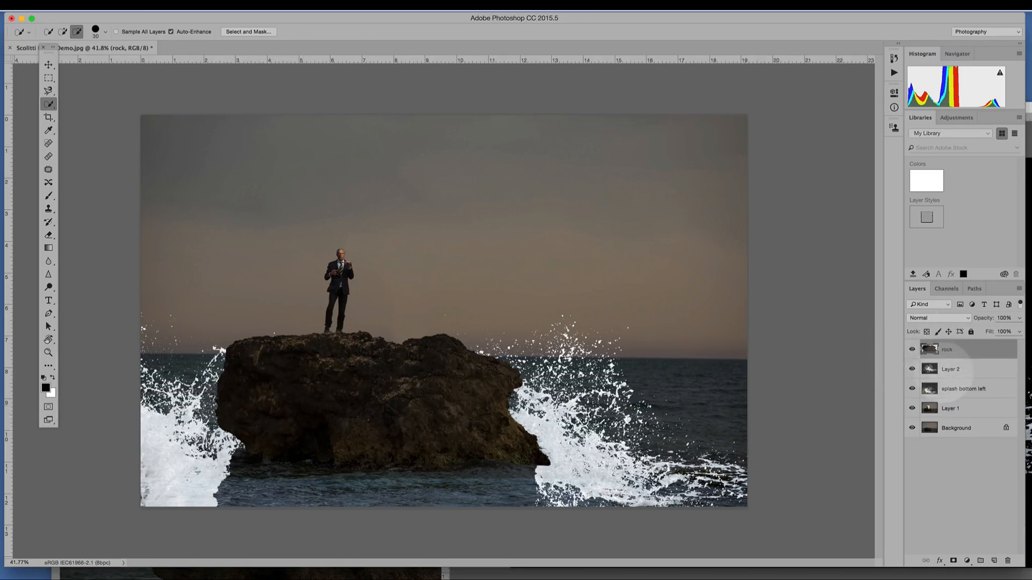
left_click(911, 388)
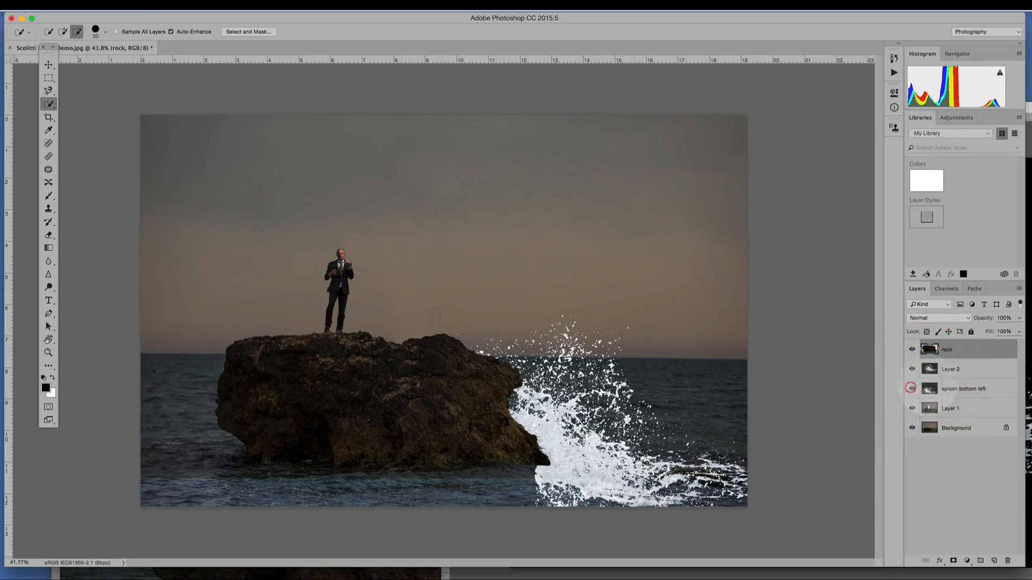
left_click(912, 389)
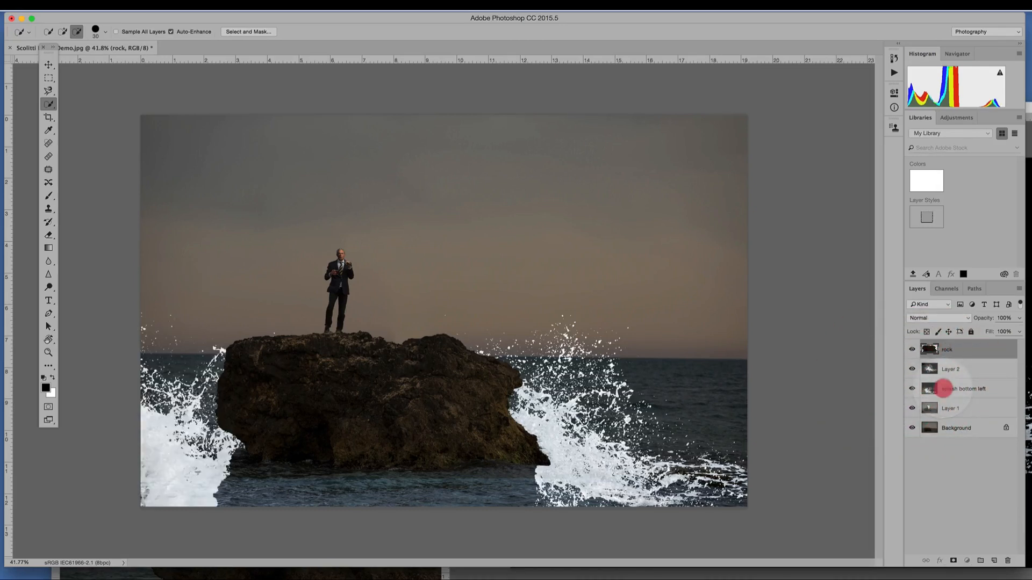
left_click_drag(943, 388, 941, 346)
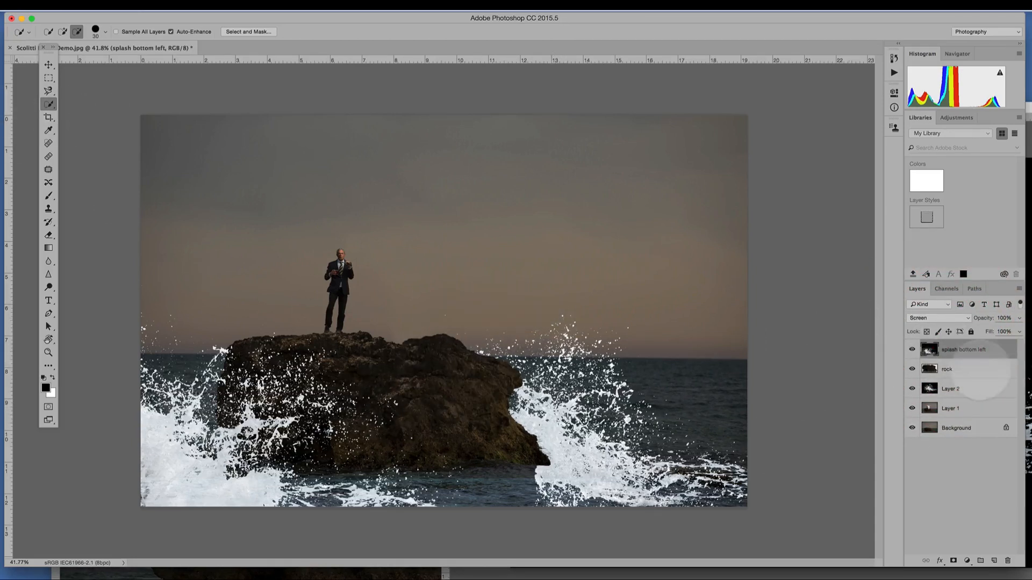
Step: Move the Layer 2 splash up and to the left so it rises behind the rock's right side
left_click(48, 64)
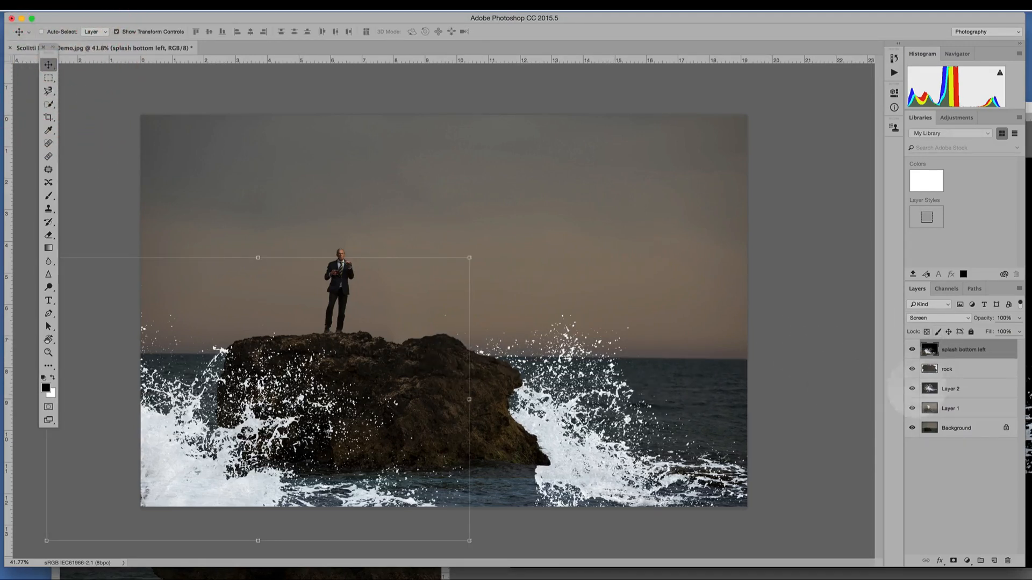
left_click(946, 388)
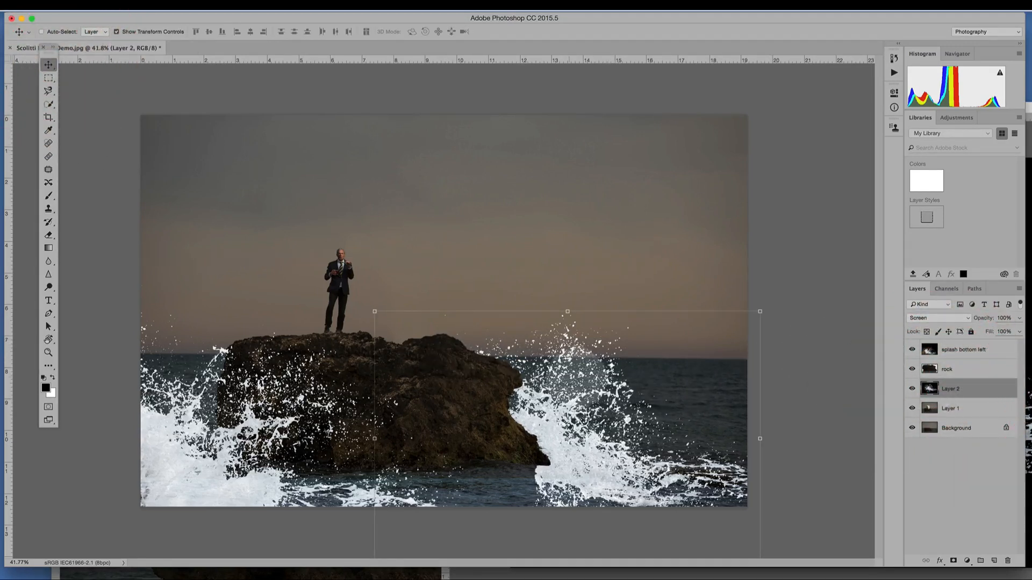
left_click_drag(593, 388, 505, 336)
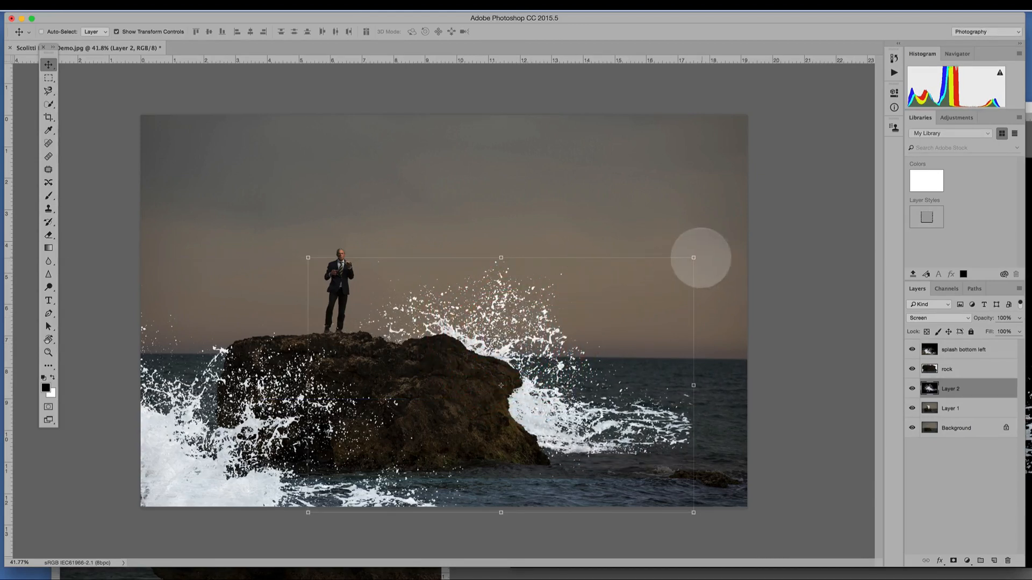
Step: Scale the Layer 2 splash proportionally to about 93%, adjust its position behind the rock's right edge, and apply the transform
left_click_drag(693, 257, 661, 273)
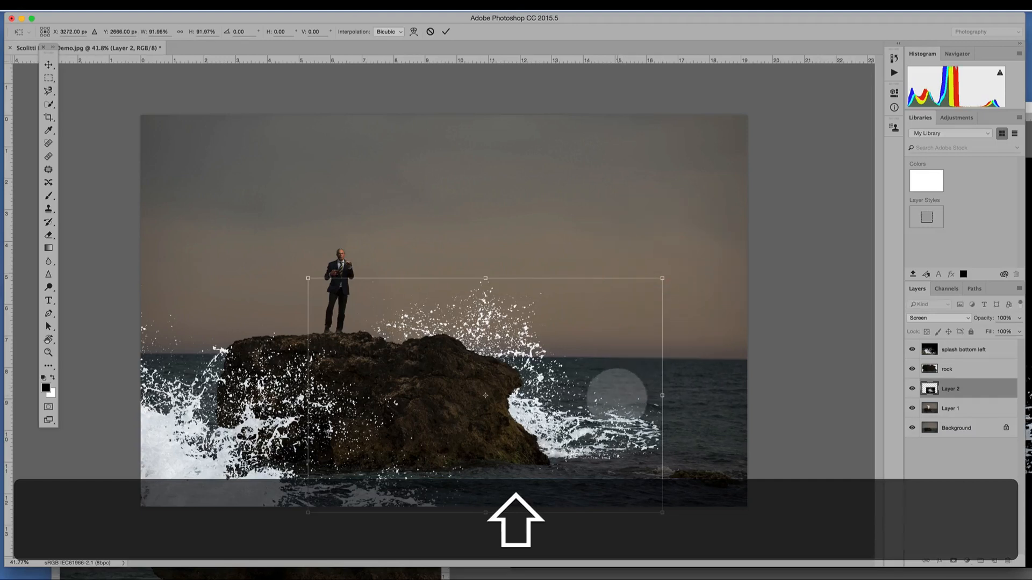
left_click_drag(598, 425, 594, 419)
key("shift")
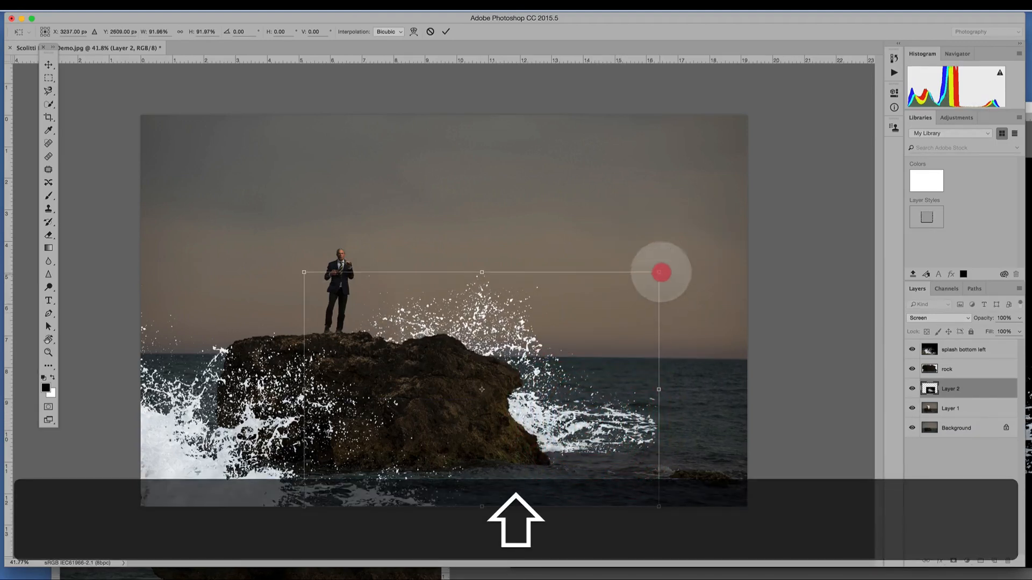
left_click_drag(661, 273, 662, 270)
left_click_drag(593, 435, 595, 434)
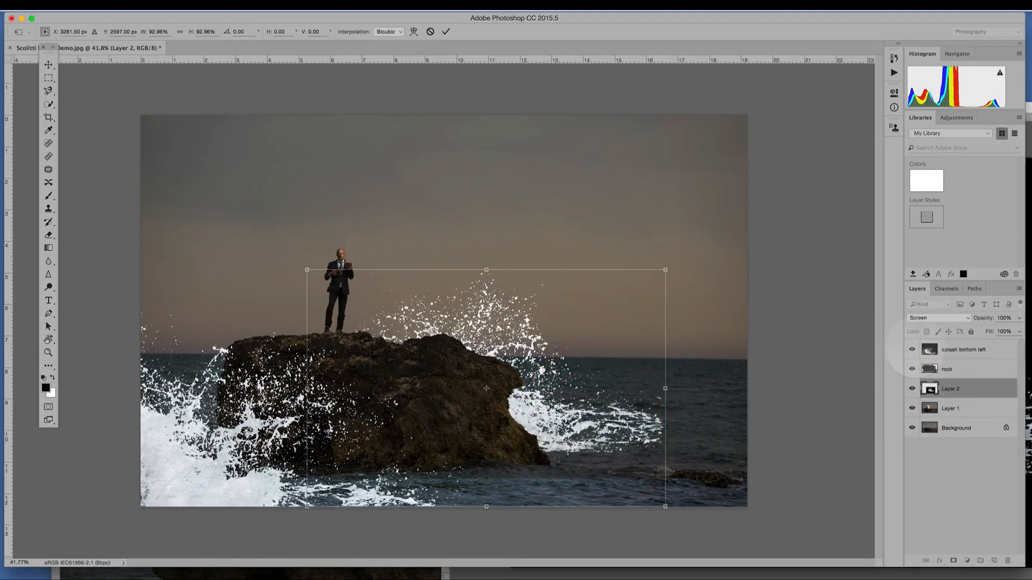
left_click(912, 349)
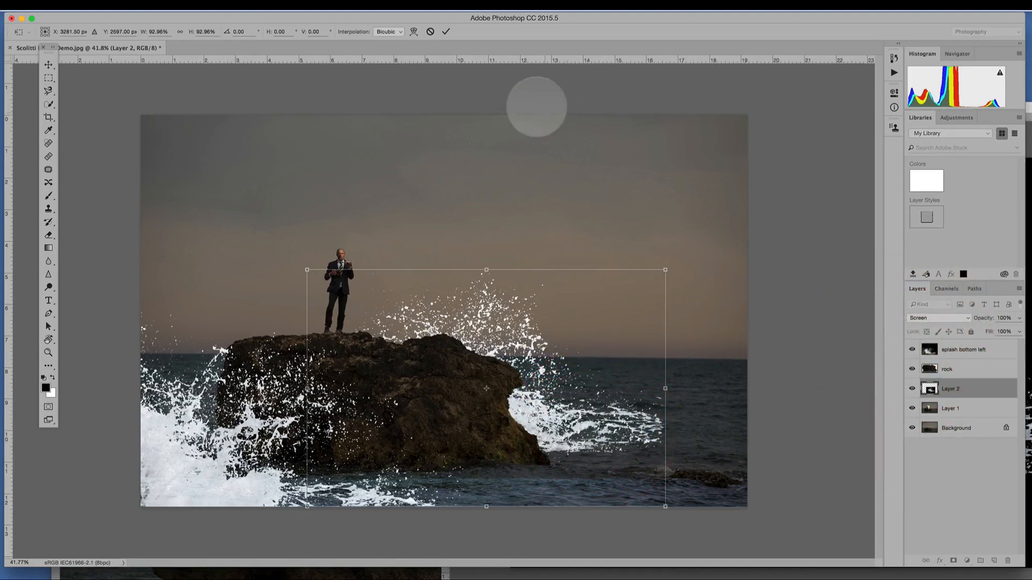
left_click(445, 31)
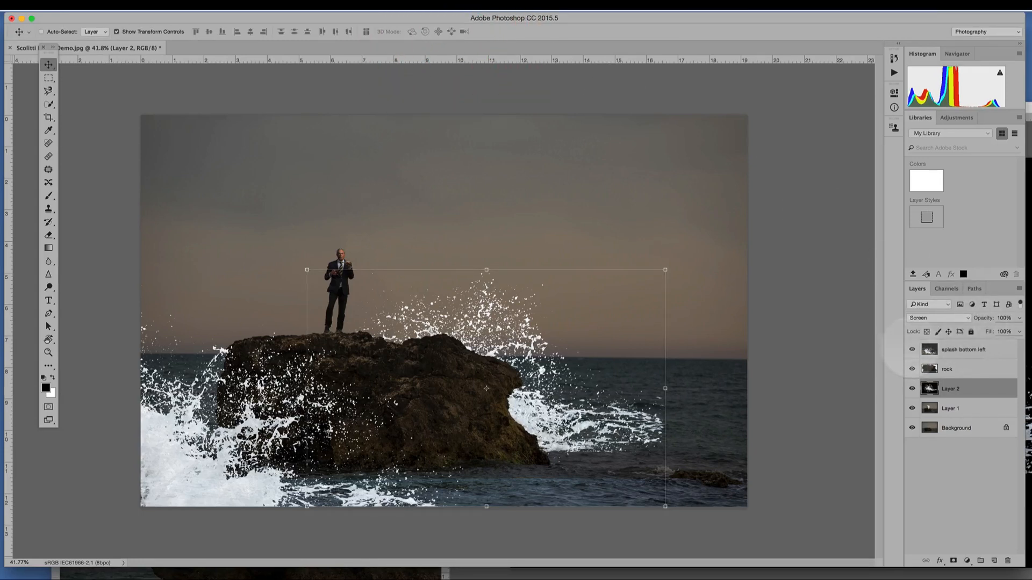
Step: Duplicate the splash bottom left layer and move the copy right and down to the rock's lower right base
left_click(912, 349)
left_click(912, 349)
left_click(975, 349)
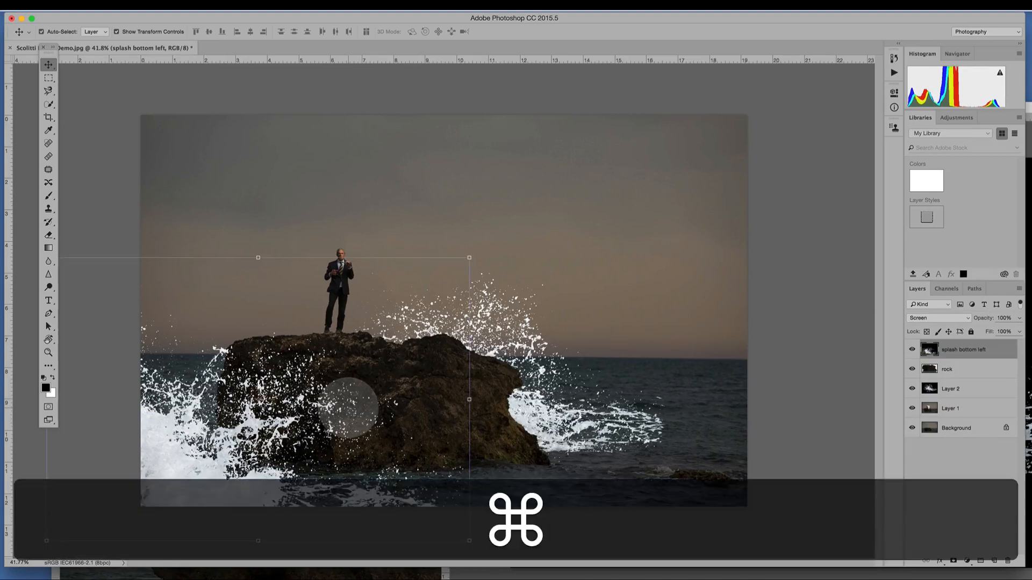
key("super+j")
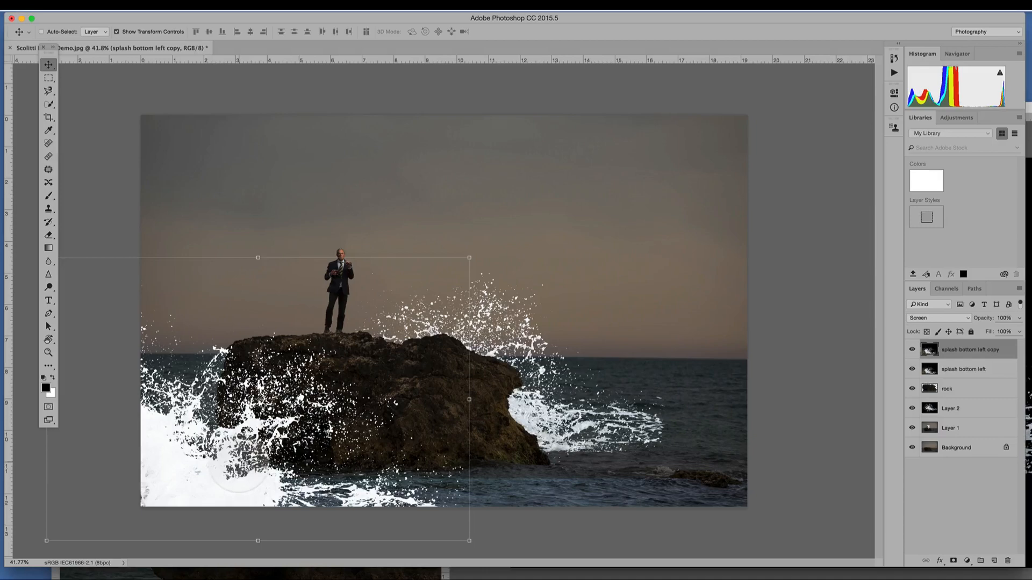
left_click_drag(242, 460, 515, 516)
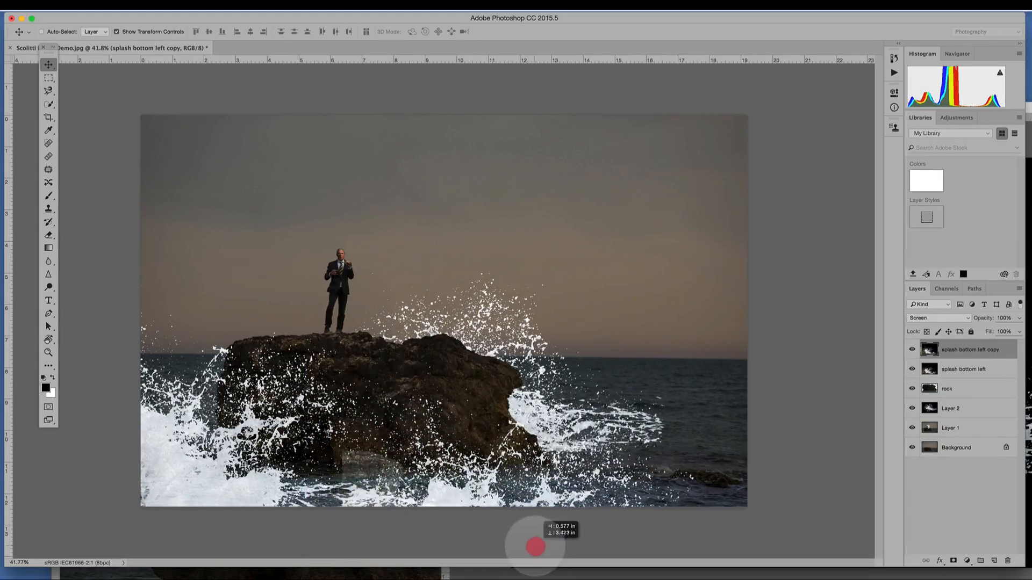
mouse_move(566, 556)
left_mouse_down()
mouse_move(594, 548)
mouse_move(549, 549)
left_mouse_up()
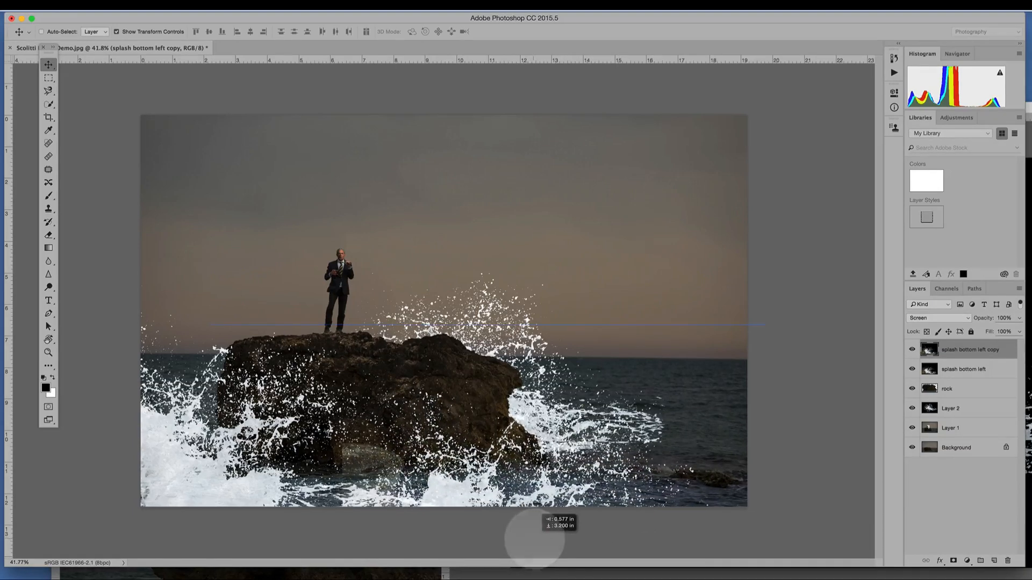
left_click_drag(533, 529, 530, 536)
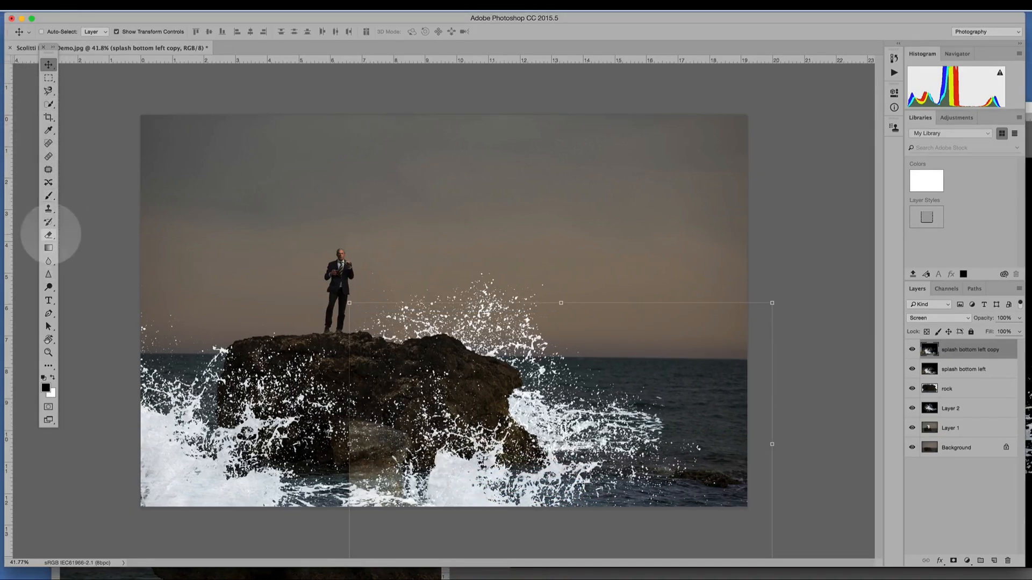
Step: Enlarge the Eraser brush to 300 and erase the copied splash's hard pale edge over the lower middle of the rock
left_click(48, 235)
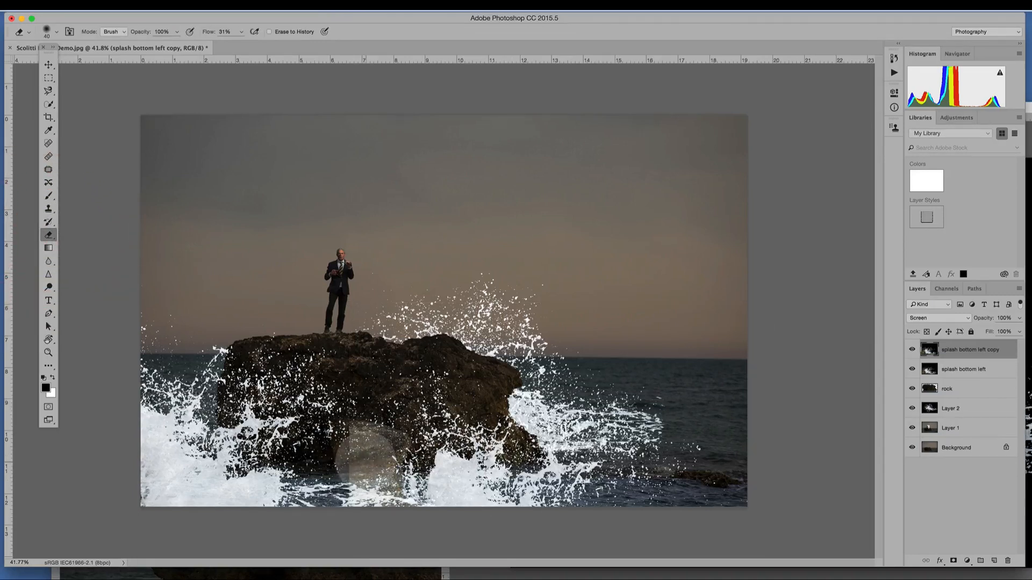
key("bracketright")
key("bracketright")
key("bracketright")
key("bracketright")
key("bracketright")
key("bracketright")
key("bracketright")
key("bracketright")
key("bracketright")
key("bracketright")
key("bracketright")
key("bracketright")
key("bracketright")
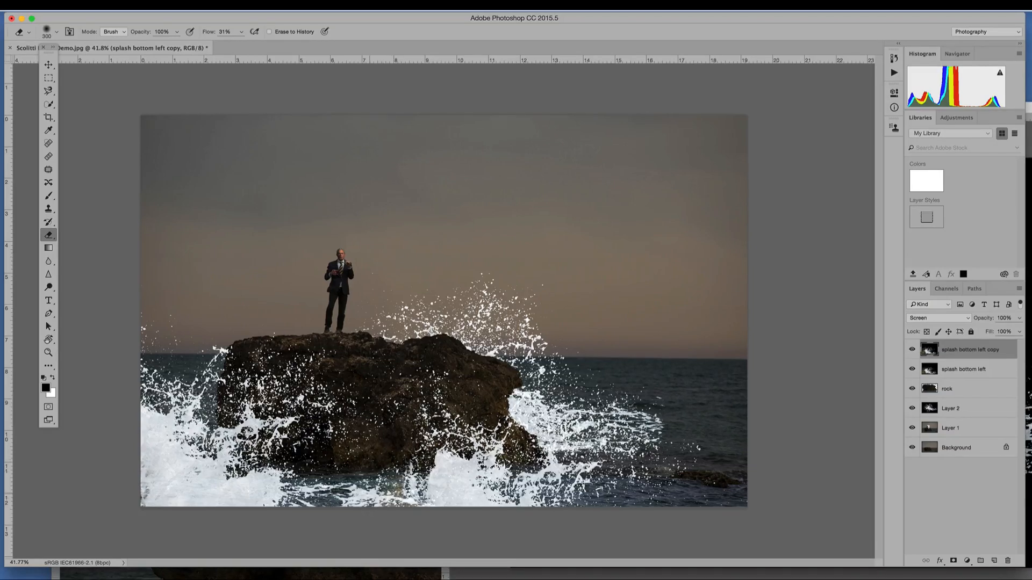
Step: Rotate the splash bottom left copy counterclockwise to about -13.9° and reposition it along the rock's lower right base
left_click(48, 65)
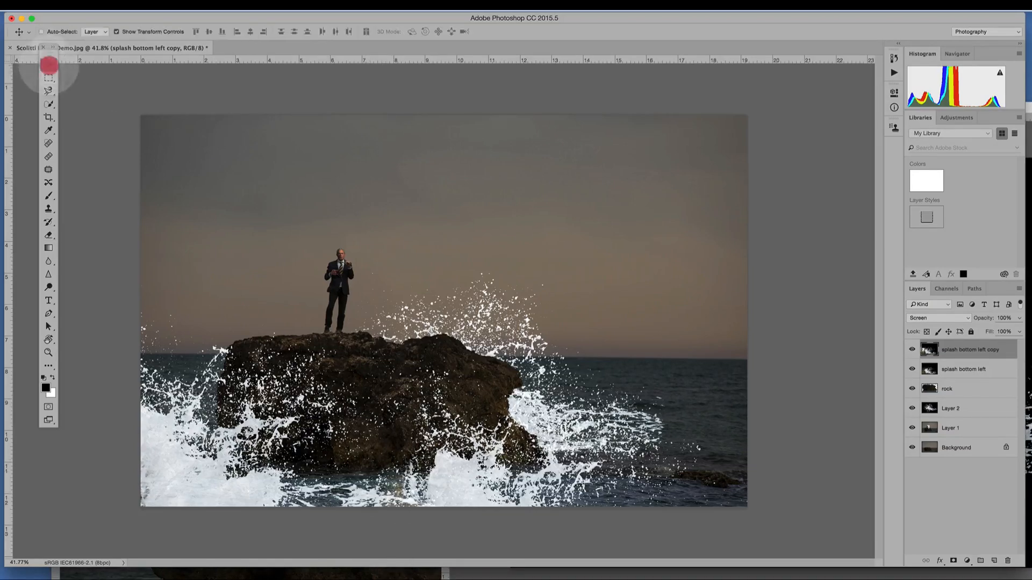
left_click_drag(461, 459, 456, 468)
left_click_drag(768, 297, 666, 288)
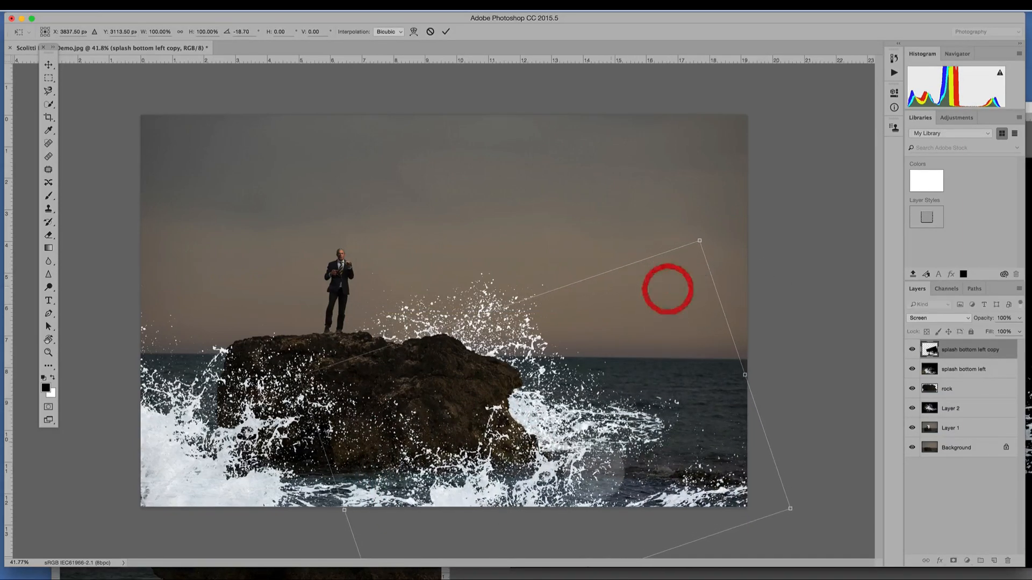
mouse_move(591, 473)
left_mouse_down()
mouse_move(594, 454)
mouse_move(596, 479)
mouse_move(605, 478)
left_mouse_up()
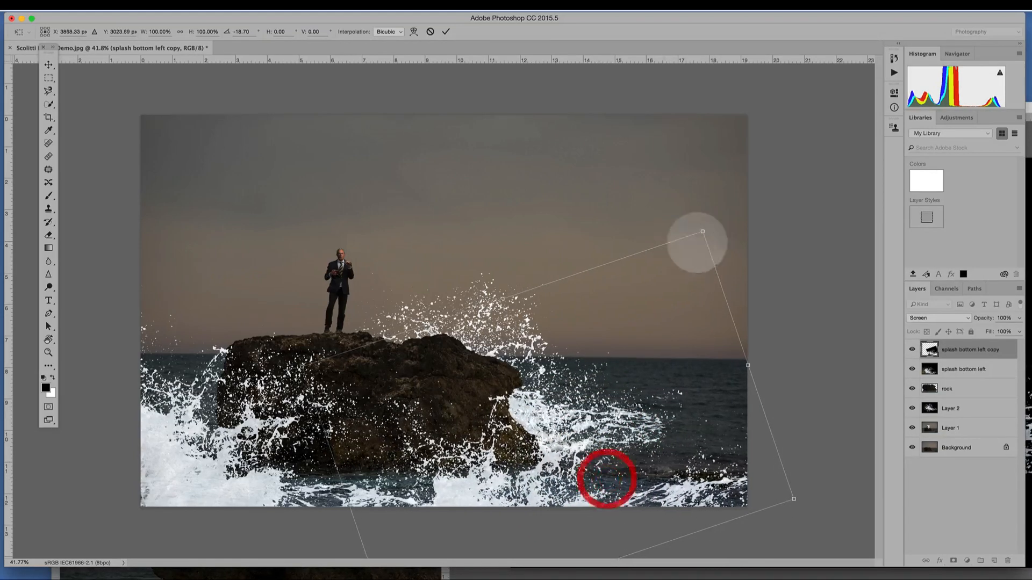
left_click_drag(719, 221, 723, 233)
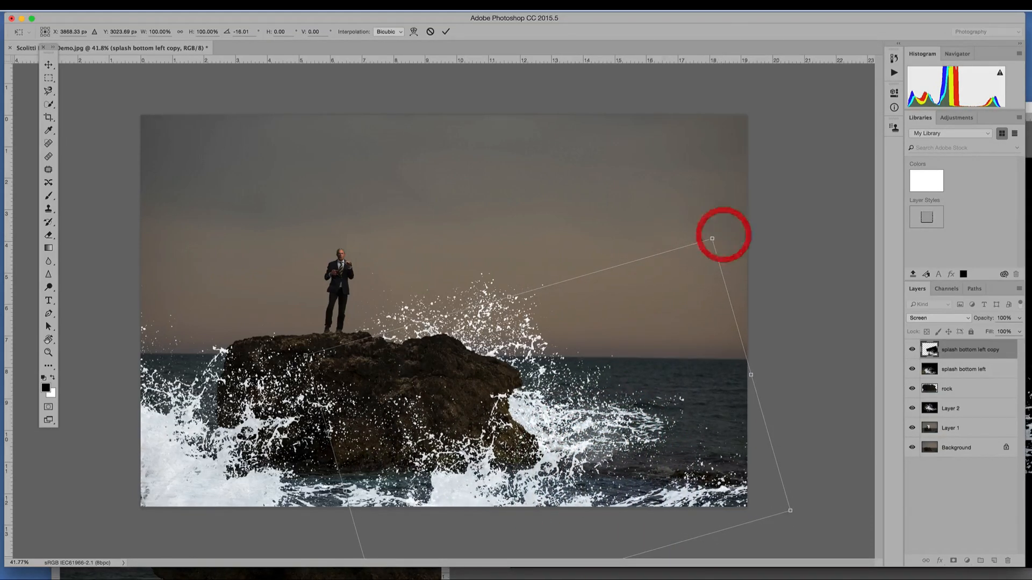
left_click_drag(584, 440, 578, 437)
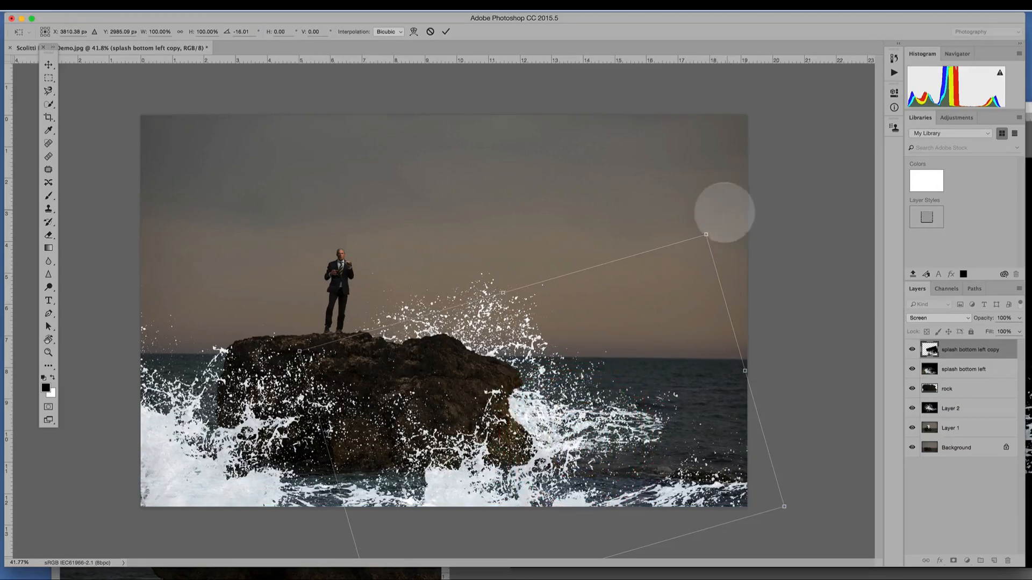
left_click_drag(723, 213, 726, 228)
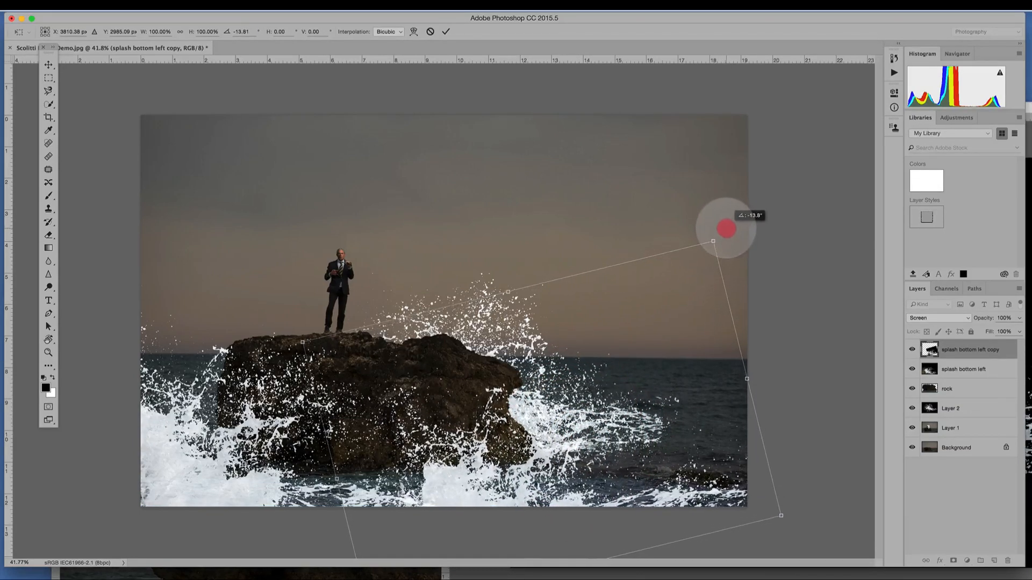
left_click_drag(507, 492, 508, 483)
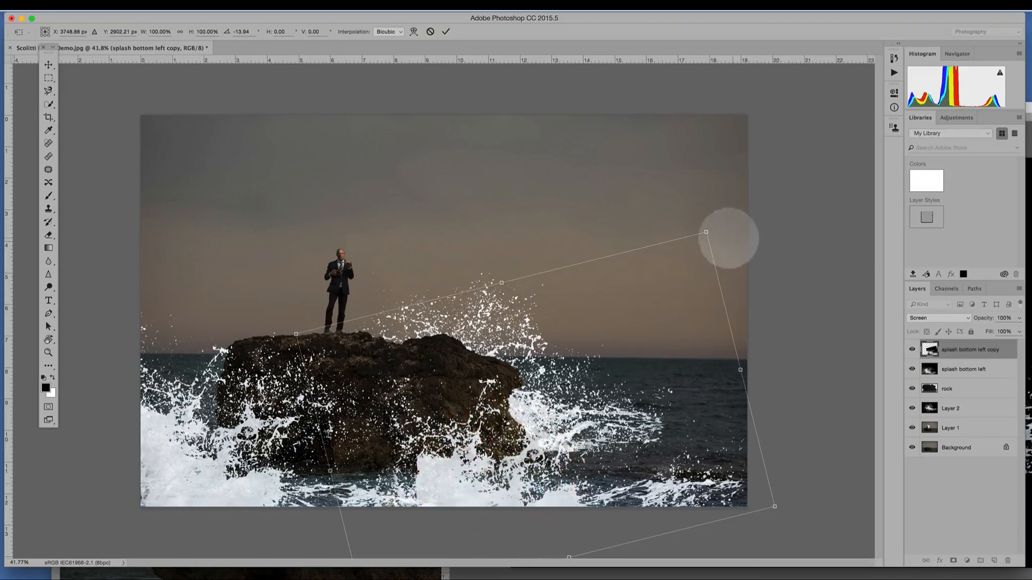
Step: Scale the splash copy proportionally to about 93%, adjust its position and rotation to about -12.3°, and apply the transform
key("shift")
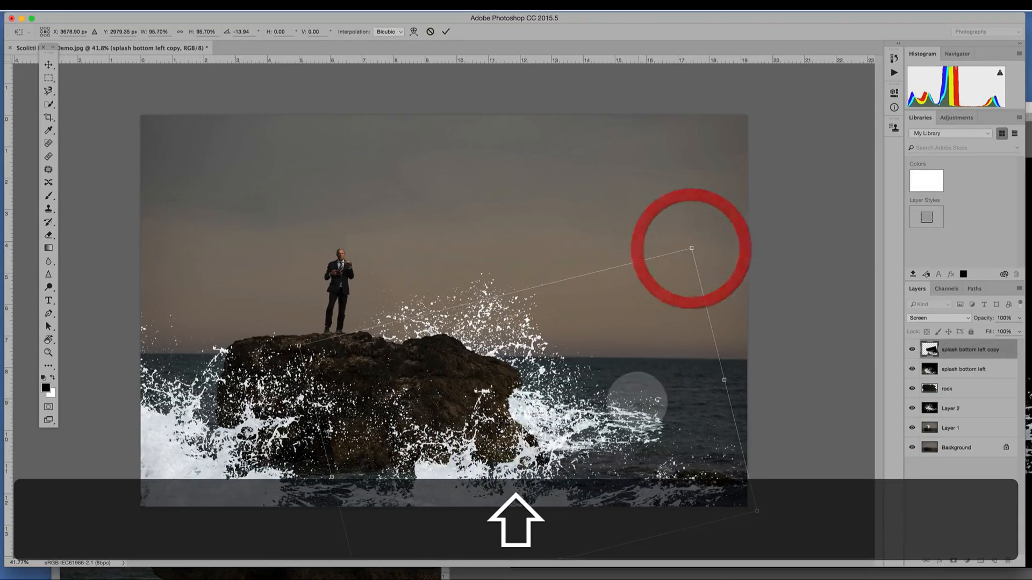
left_click_drag(633, 396, 640, 397)
key("shift")
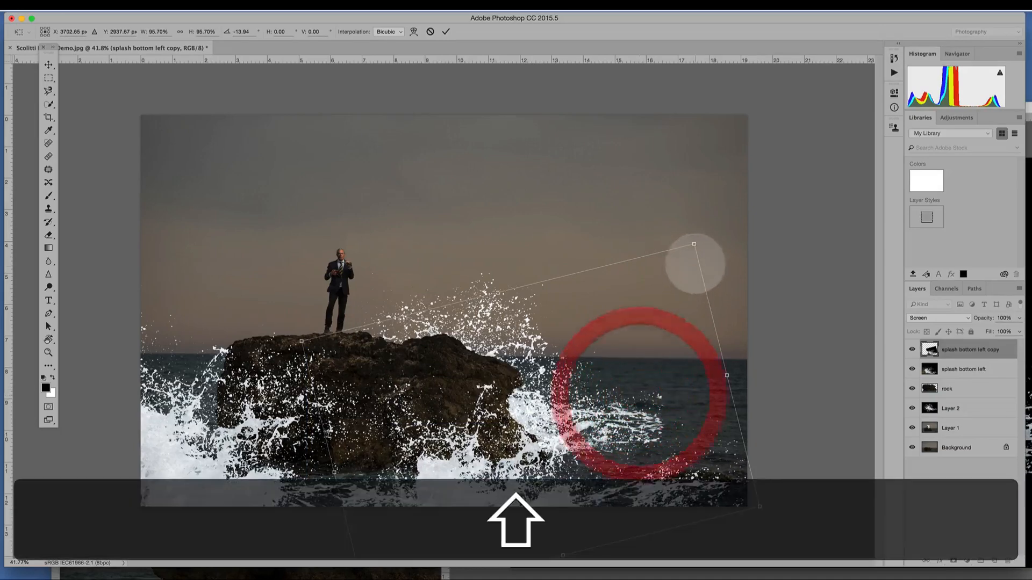
left_click_drag(694, 244, 685, 256)
mouse_move(629, 404)
left_mouse_down()
mouse_move(622, 391)
mouse_move(637, 402)
mouse_move(656, 382)
mouse_move(626, 392)
mouse_move(631, 412)
mouse_move(627, 400)
left_mouse_up()
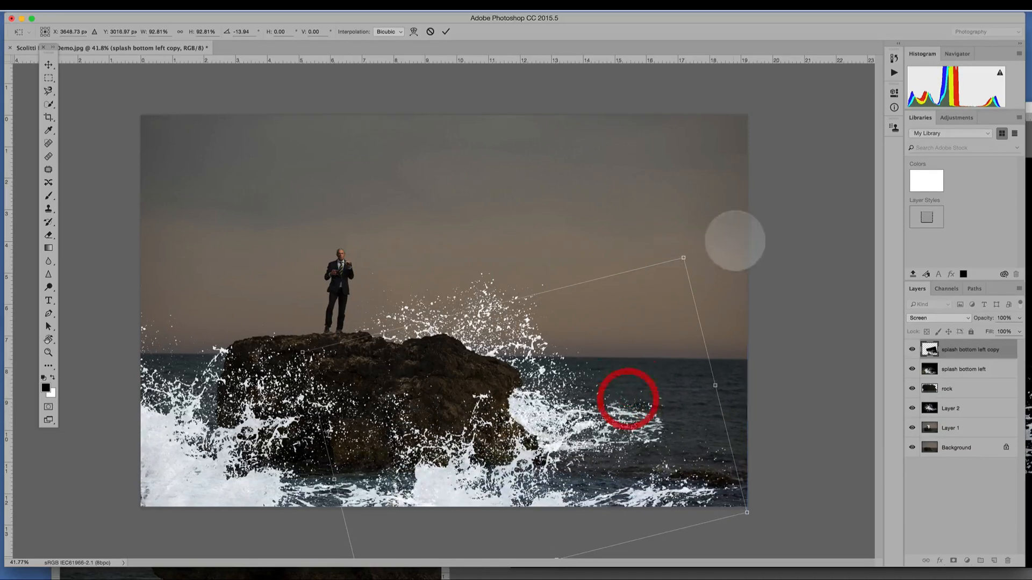
key("shift")
mouse_move(698, 251)
left_mouse_down()
mouse_move(684, 244)
mouse_move(692, 268)
left_mouse_up()
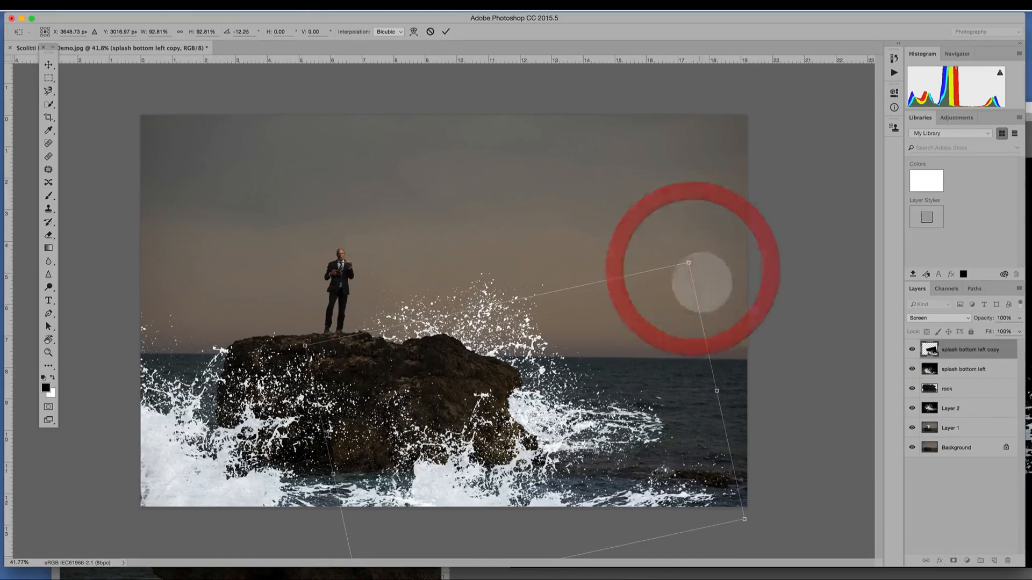
left_click(446, 31)
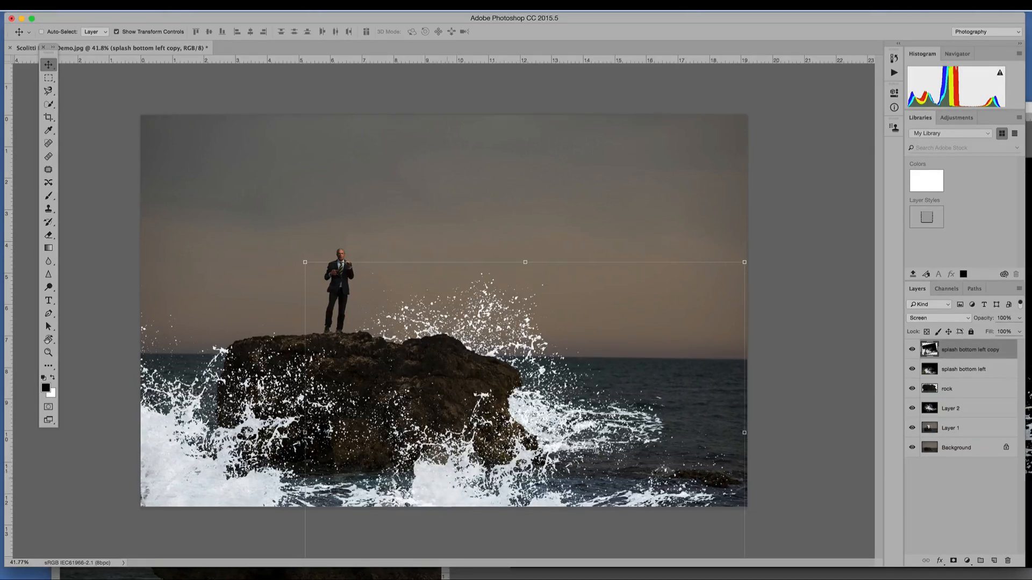
Step: Duplicate the splash copy, move the duplicate up and left over the rock, rotate it about -5.9°, and apply the transform
key("super+j")
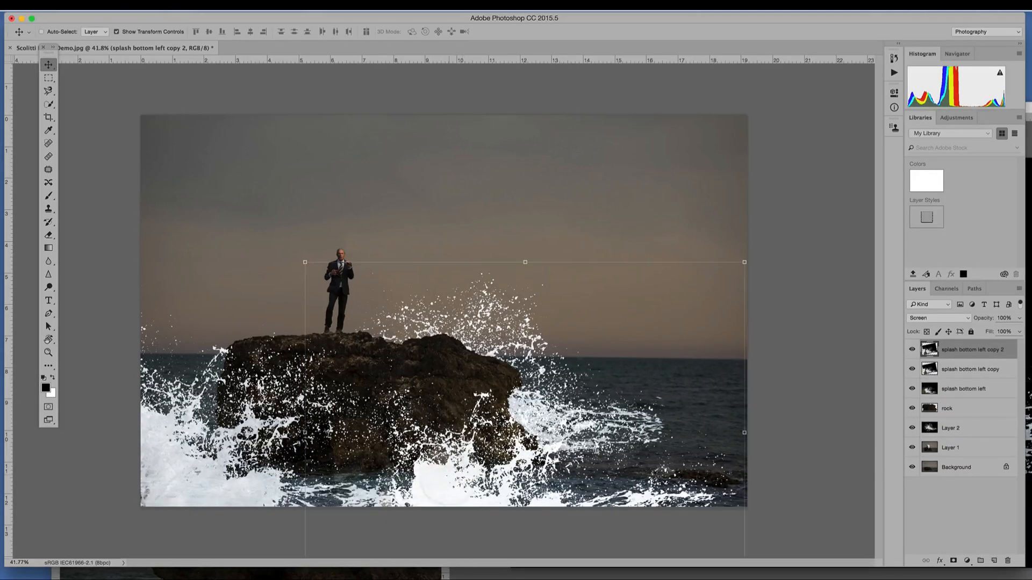
left_click_drag(434, 485, 199, 375)
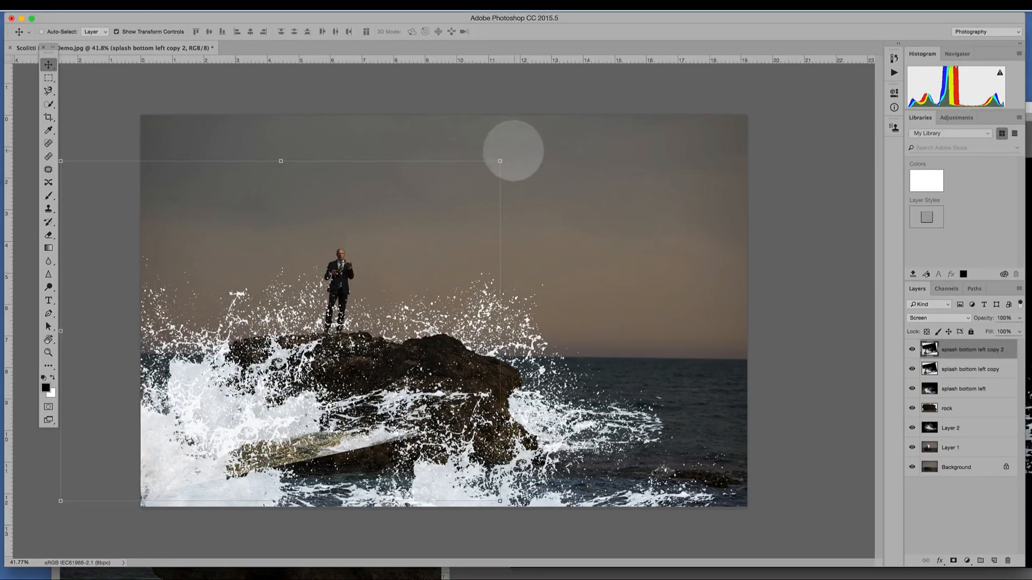
left_click_drag(508, 159, 498, 127)
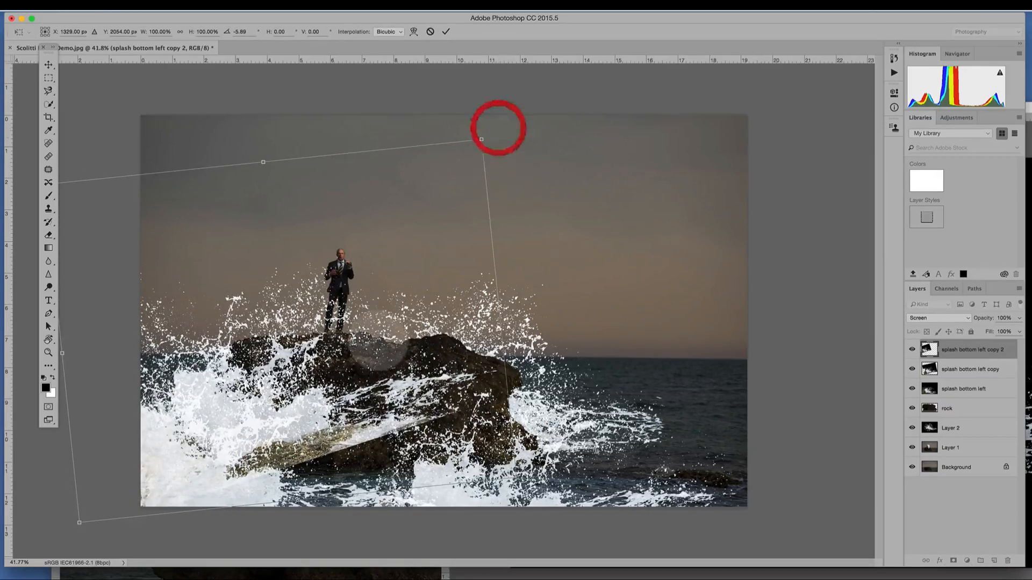
left_click_drag(283, 375, 339, 350)
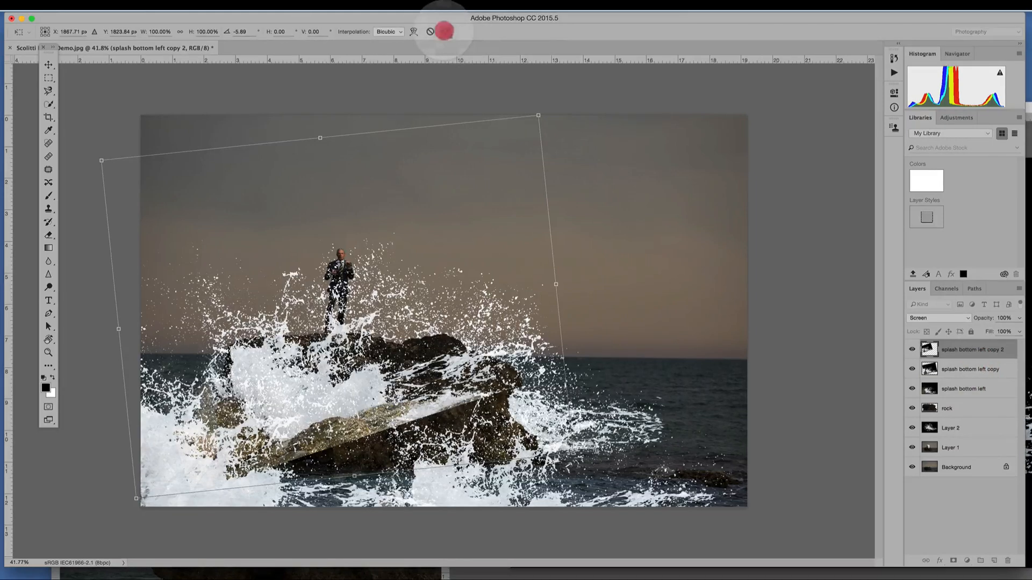
left_click(444, 30)
Step: Place the splash bottom left copy 2 layer directly below rock and shift the splash right and slightly down
left_click_drag(973, 351, 967, 415)
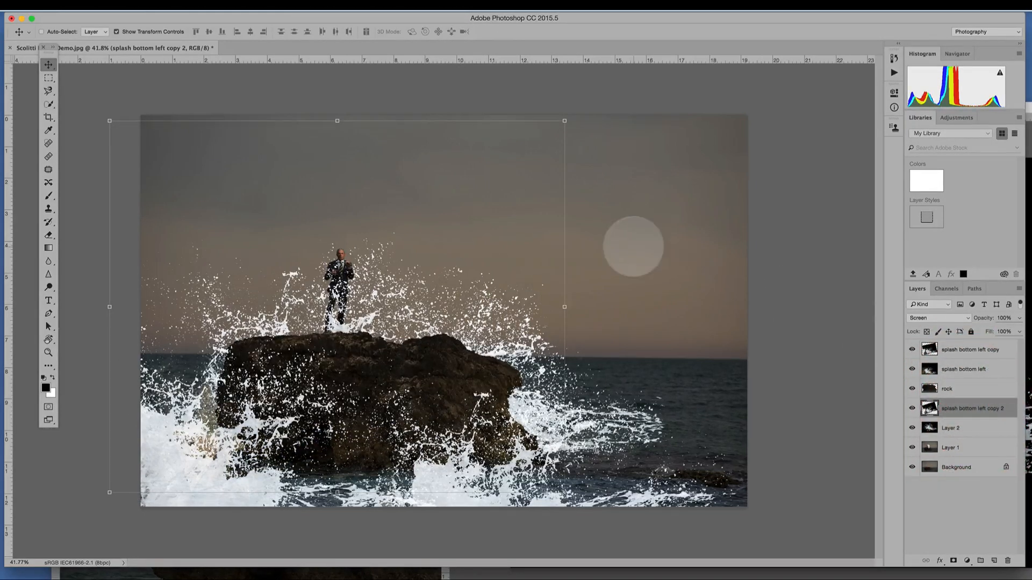
left_click(295, 302)
left_click_drag(295, 302, 310, 324)
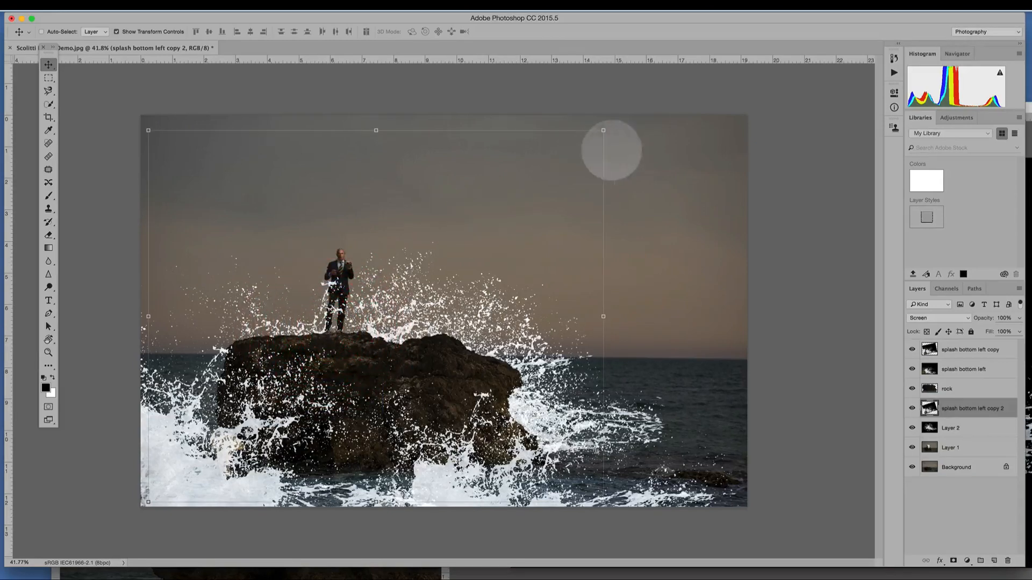
Step: Scale splash bottom left copy 2 proportionally to about 97%, apply the transform, and erase the spray around the man
left_click_drag(603, 130, 593, 143)
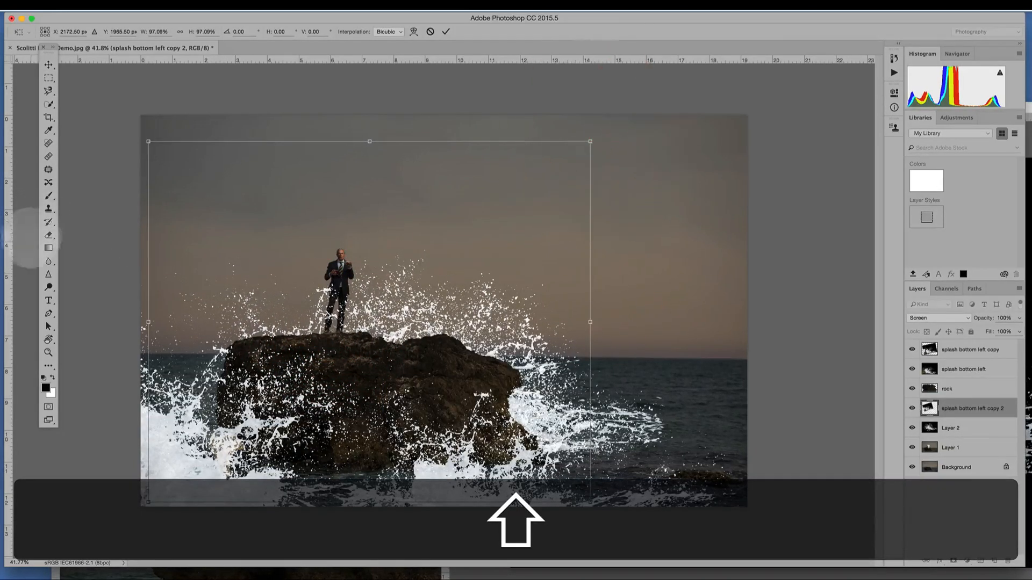
left_click(48, 235)
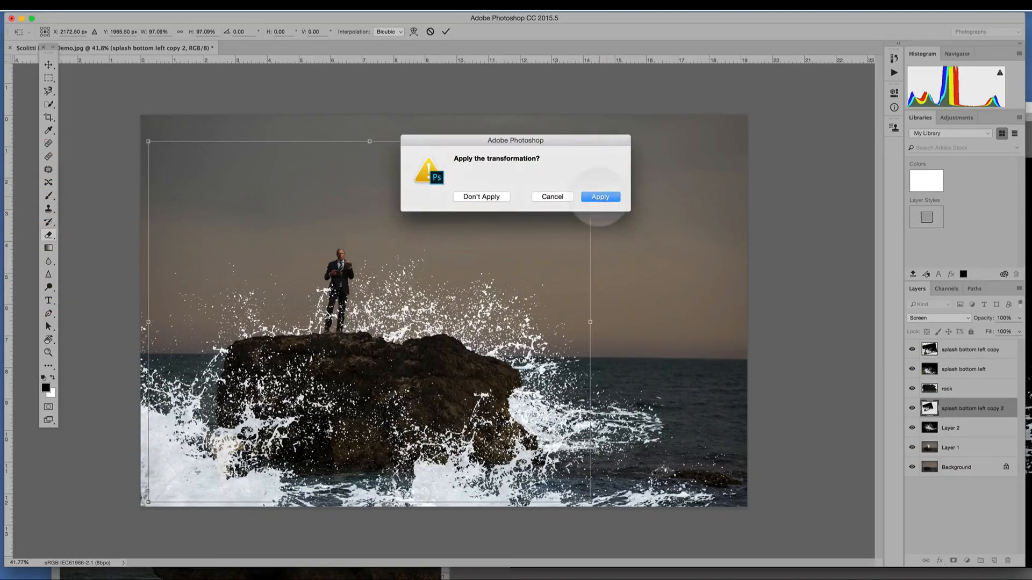
left_click(598, 197)
left_click_drag(391, 292, 381, 321)
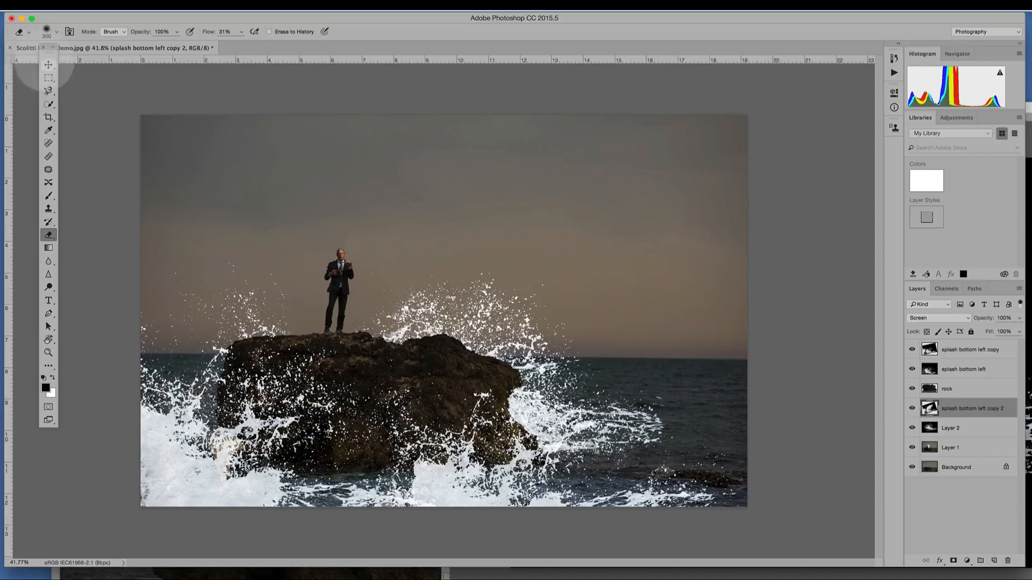
Step: Move splash bottom left copy 2 right and slightly down, and erase its excess spray beyond the rock's right side
left_click(49, 65)
left_click_drag(266, 307, 299, 307)
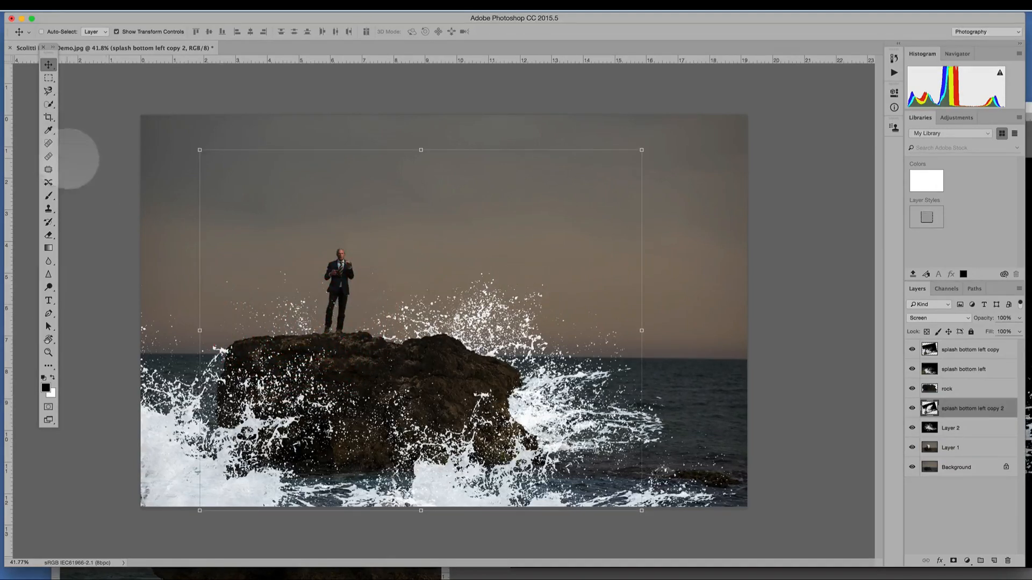
left_click(49, 235)
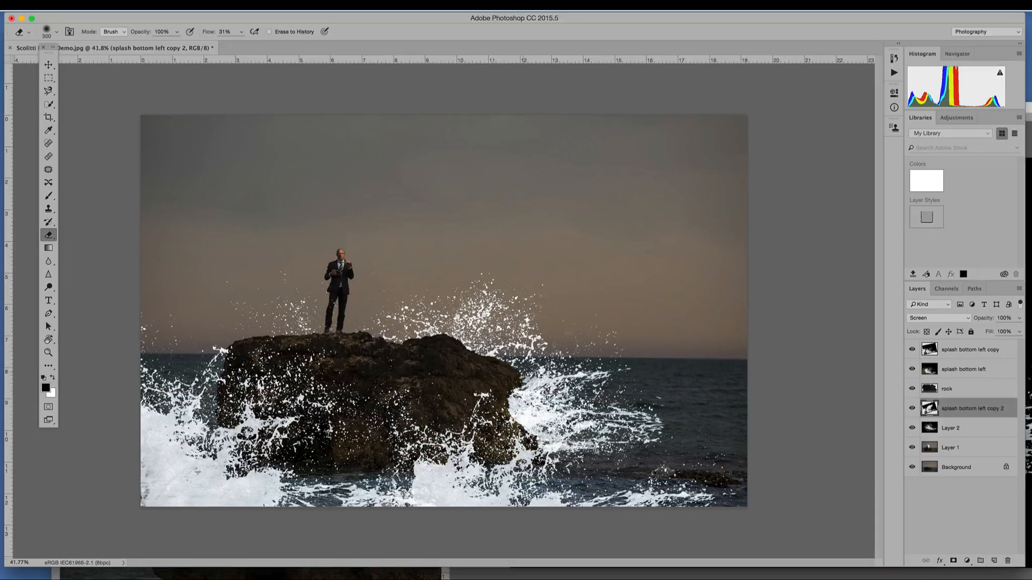
left_click_drag(559, 382, 550, 375)
mouse_move(537, 417)
left_mouse_down()
mouse_move(596, 386)
mouse_move(553, 376)
left_mouse_up()
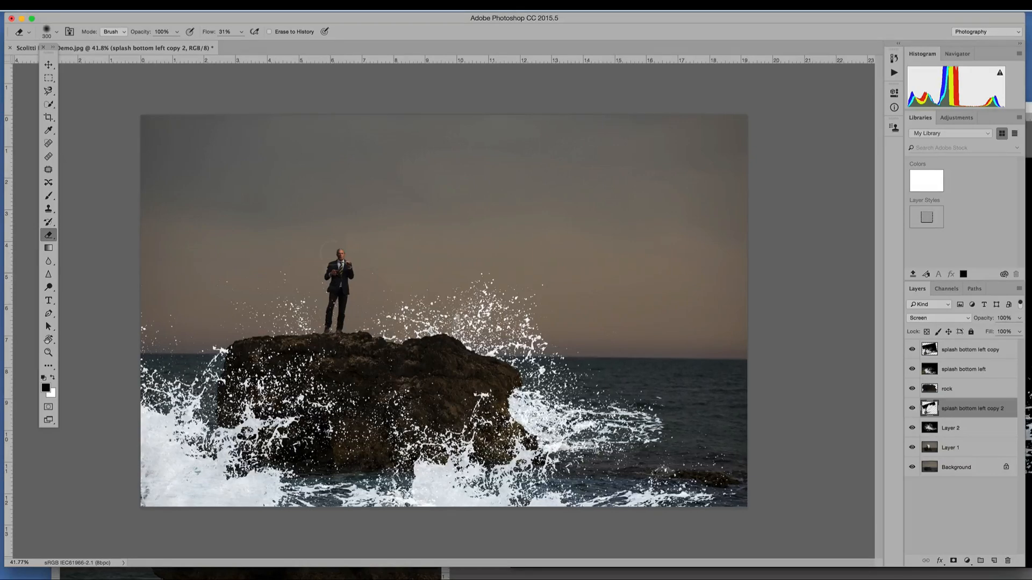
Step: Open the smoke stock image shutterstock_250288819.jpg from the Smoke folder of the retouch project
scroll(339, 261, "up", 2)
scroll(350, 260, "up", 6)
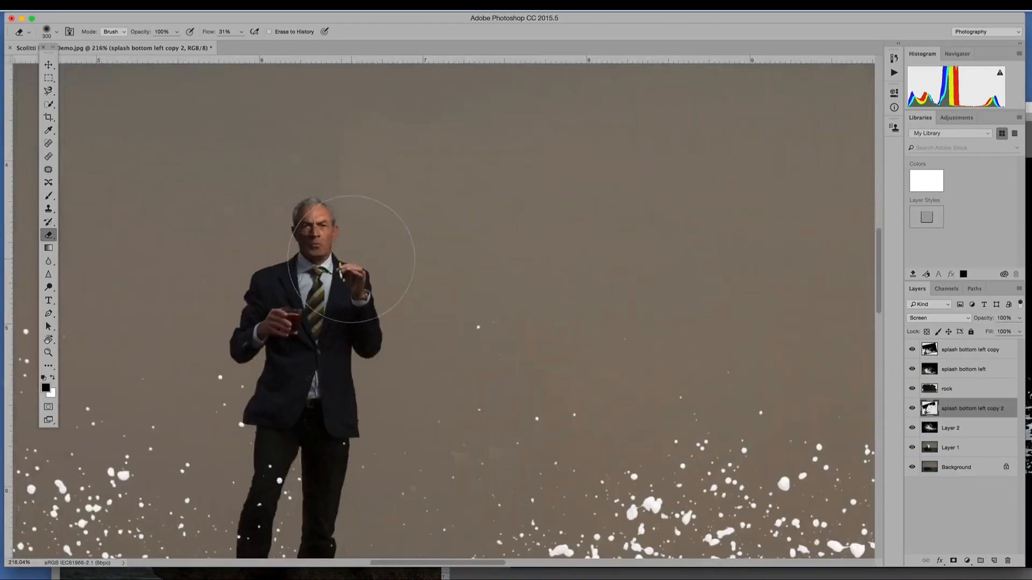
scroll(350, 259, "down", 3)
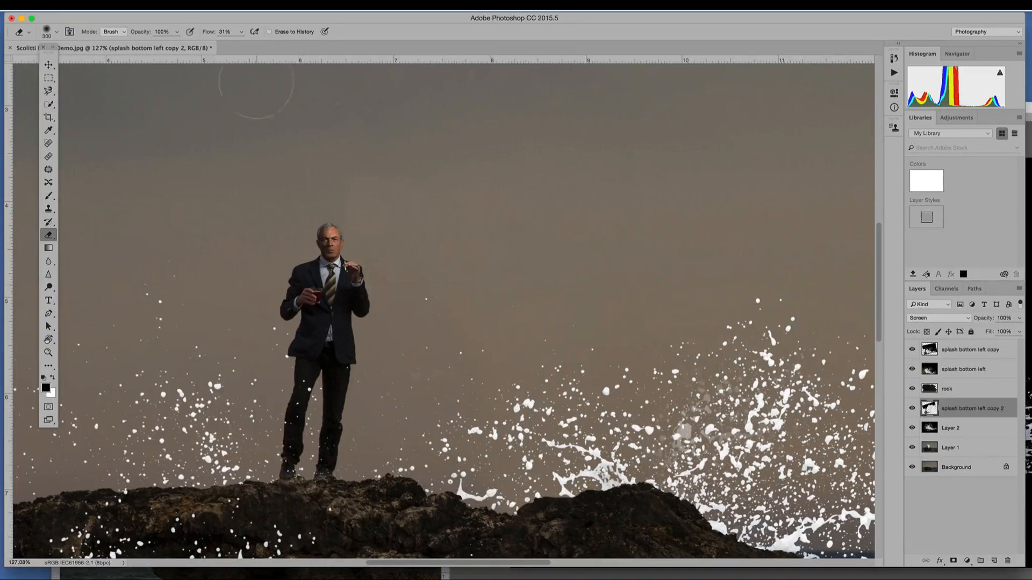
left_click(91, 5)
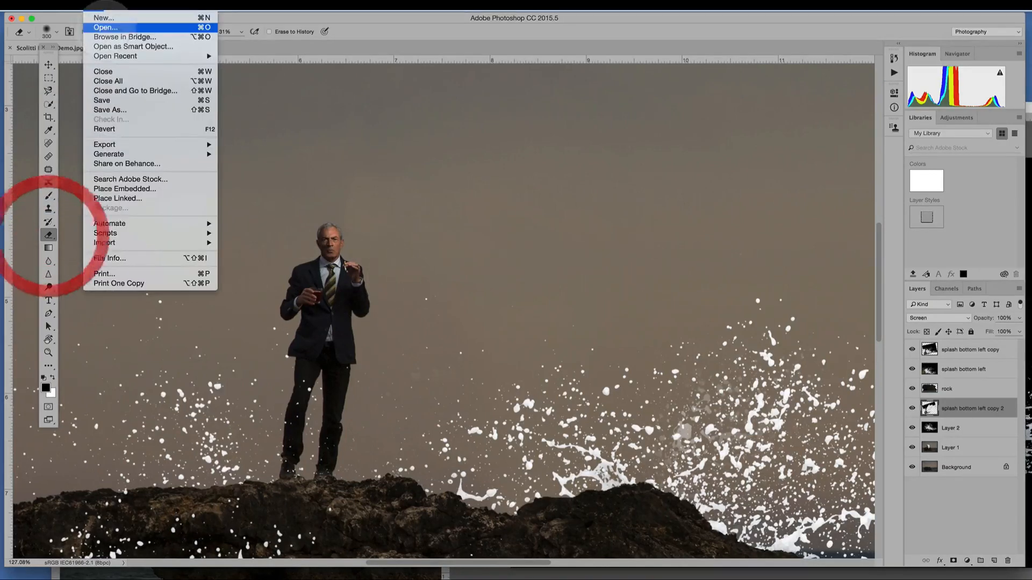
left_click(102, 27)
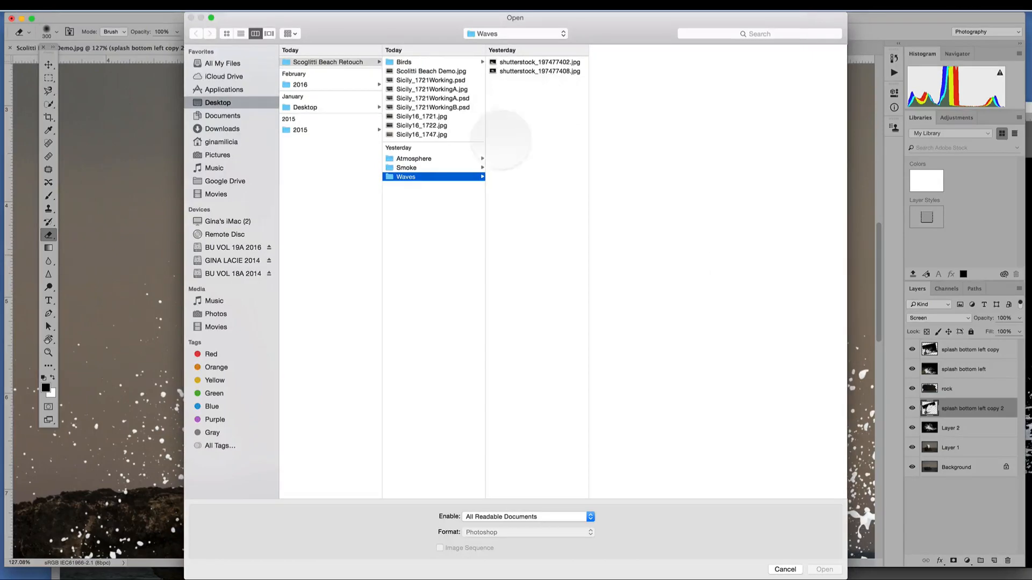
left_click(413, 167)
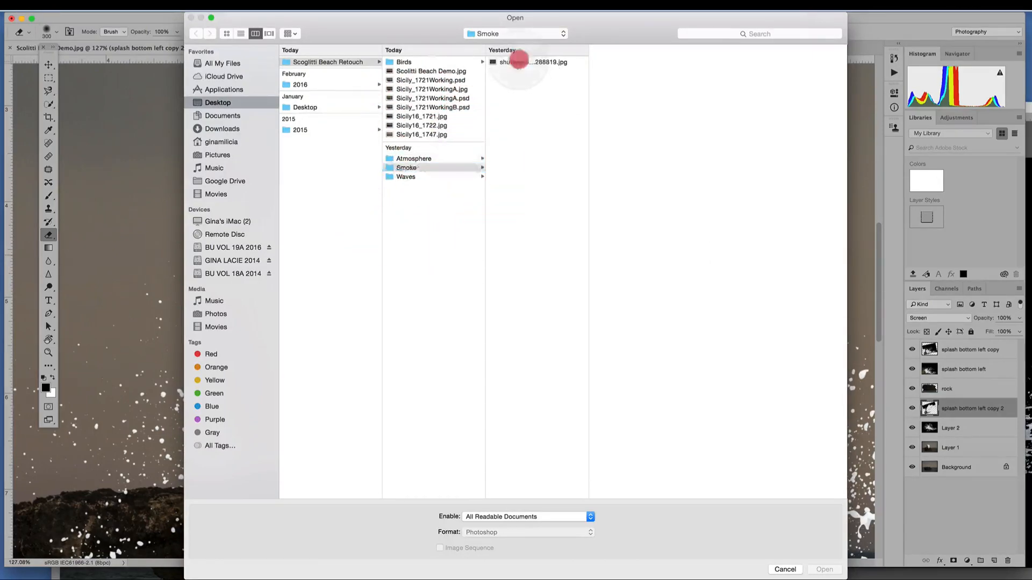
left_click(530, 62)
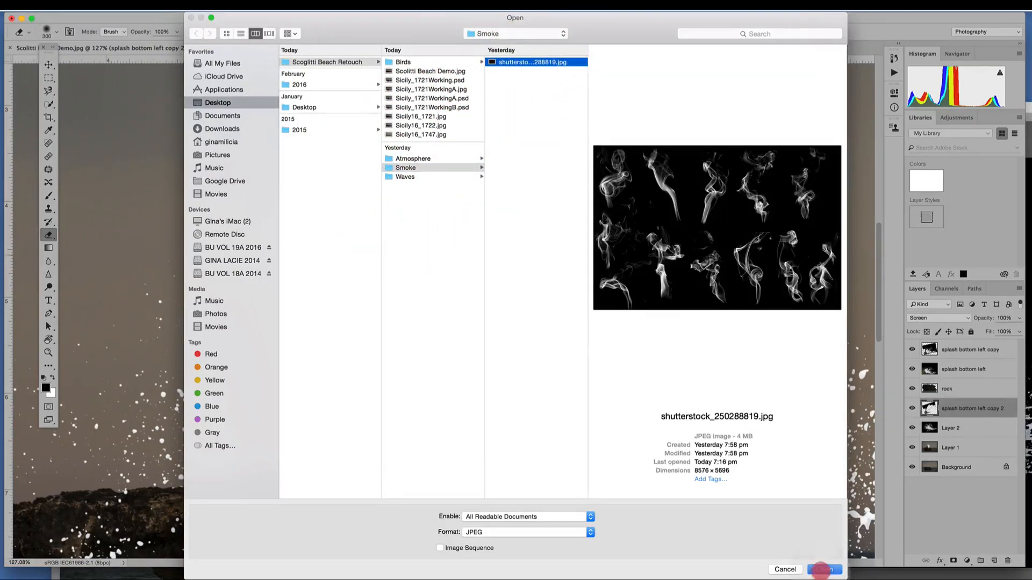
left_click(821, 570)
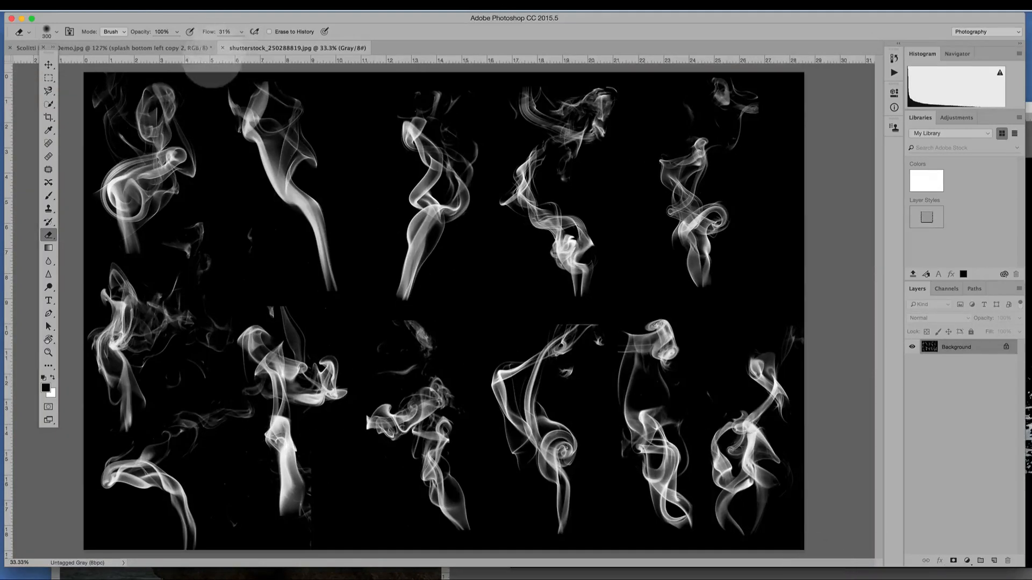
Step: Float the smoke image in its own window over the beach document and position it so all plumes show
left_click_drag(256, 47, 174, 78)
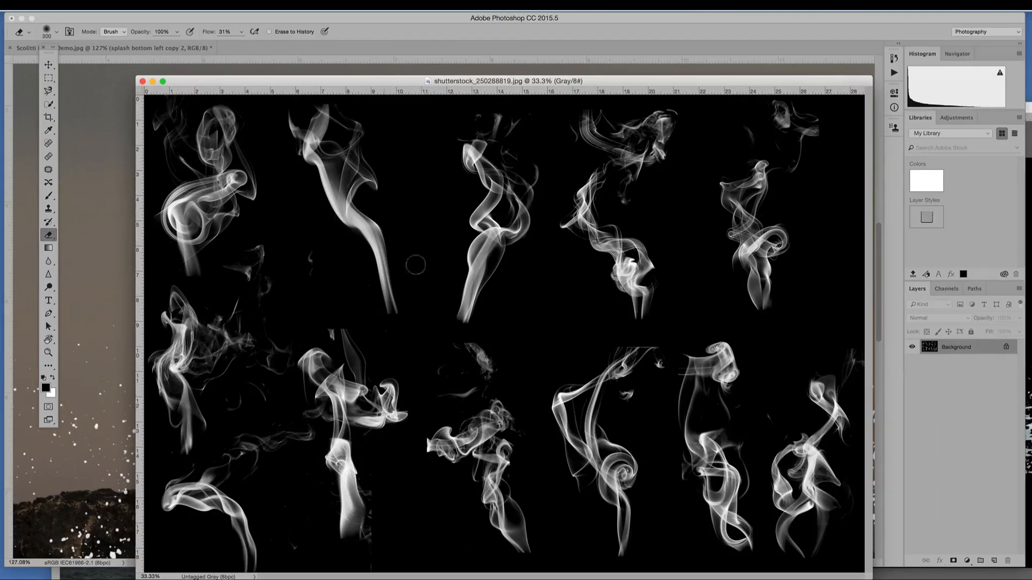
left_click_drag(357, 81, 373, 84)
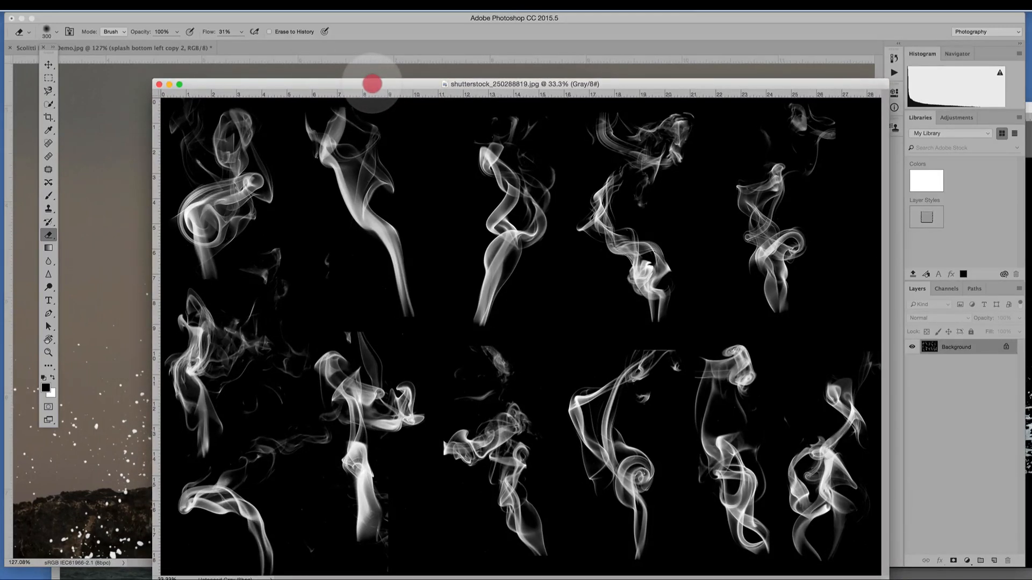
left_click_drag(372, 84, 369, 74)
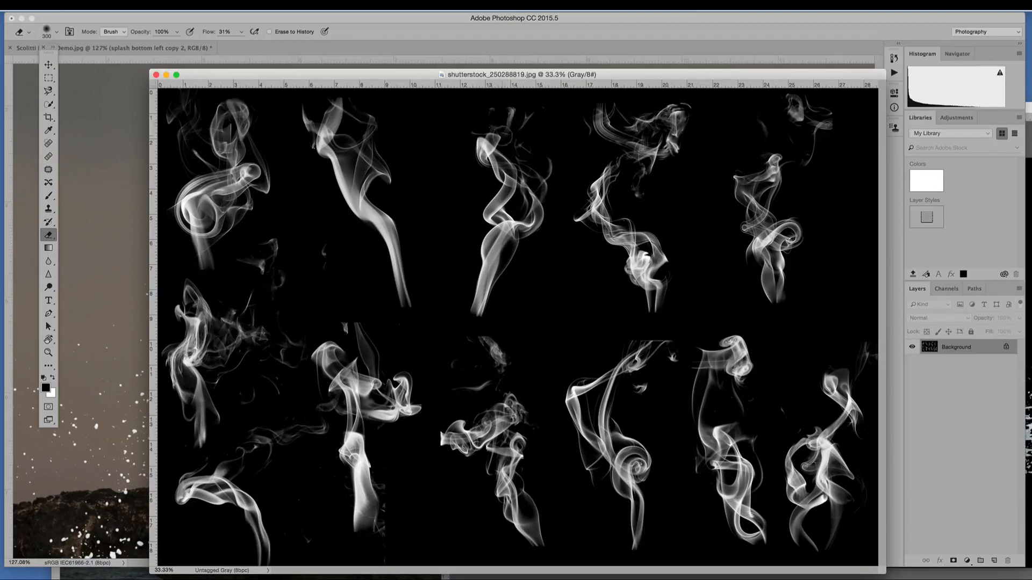
Step: Copy the third smoke plume of the upper row with a rectangular marquee and paste it into the beach document
left_click(48, 77)
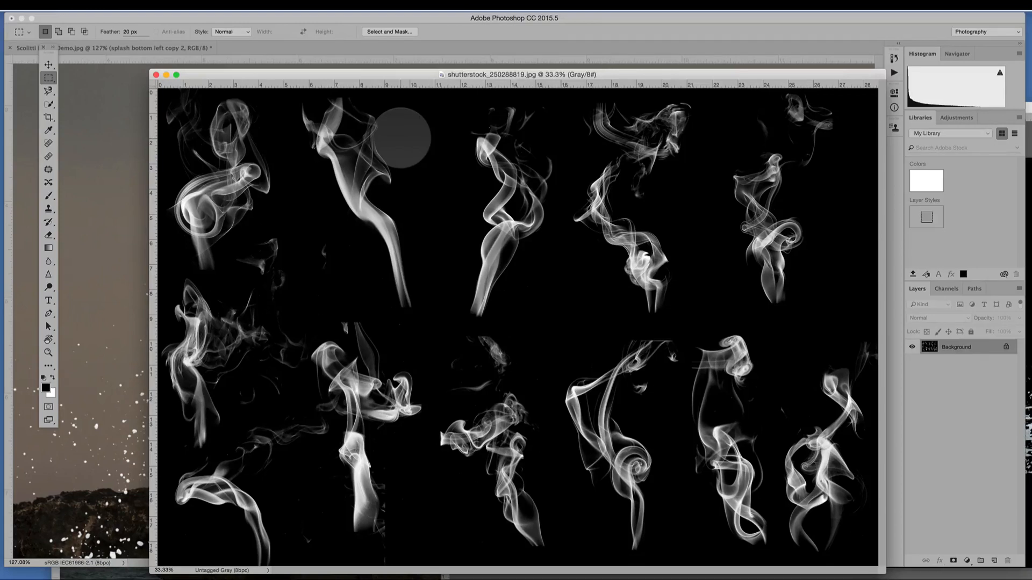
left_click_drag(444, 142, 563, 330)
left_click(110, 4)
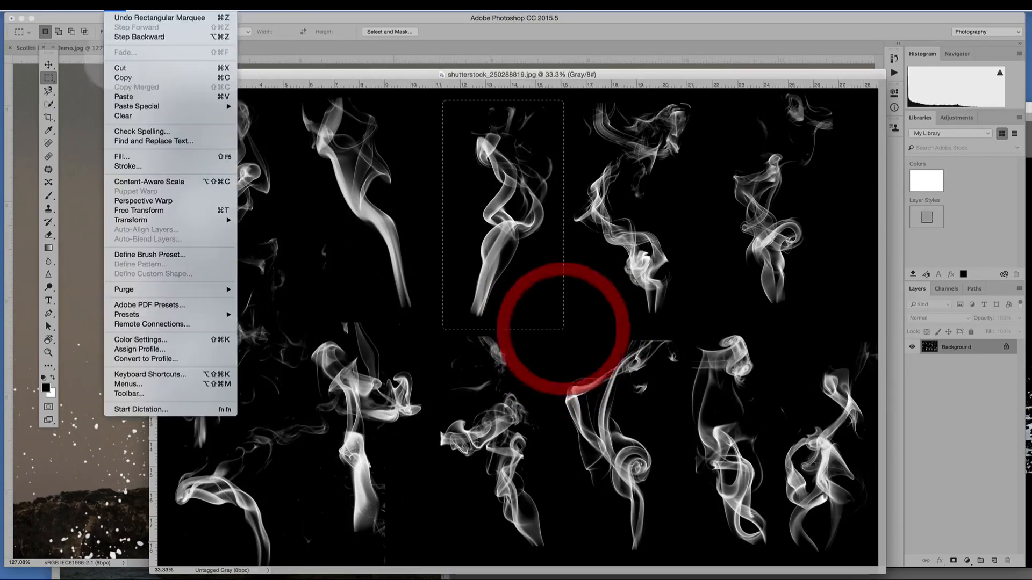
left_click(122, 74)
left_click_drag(215, 74, 1029, 83)
left_click(188, 132)
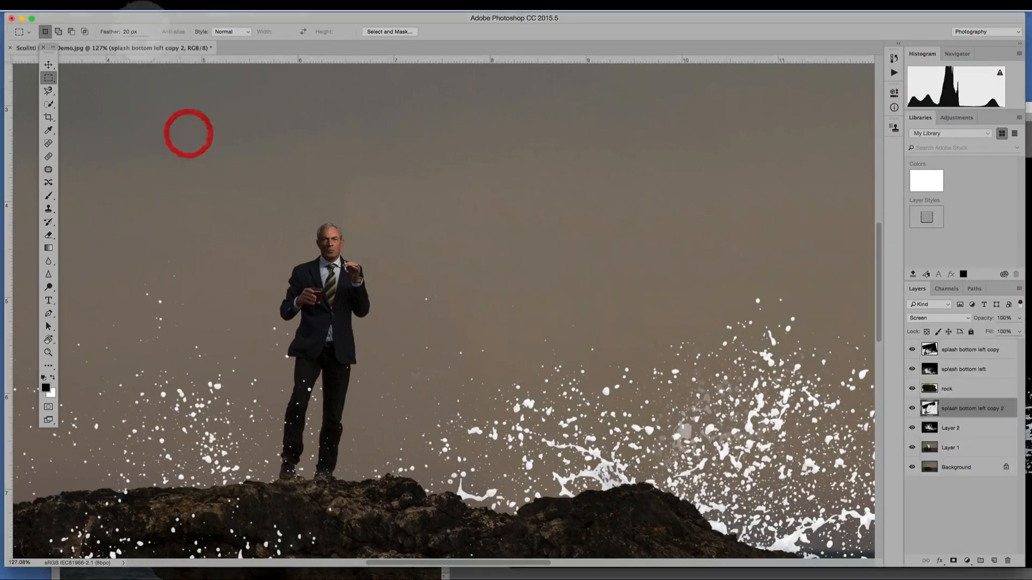
left_click(110, 5)
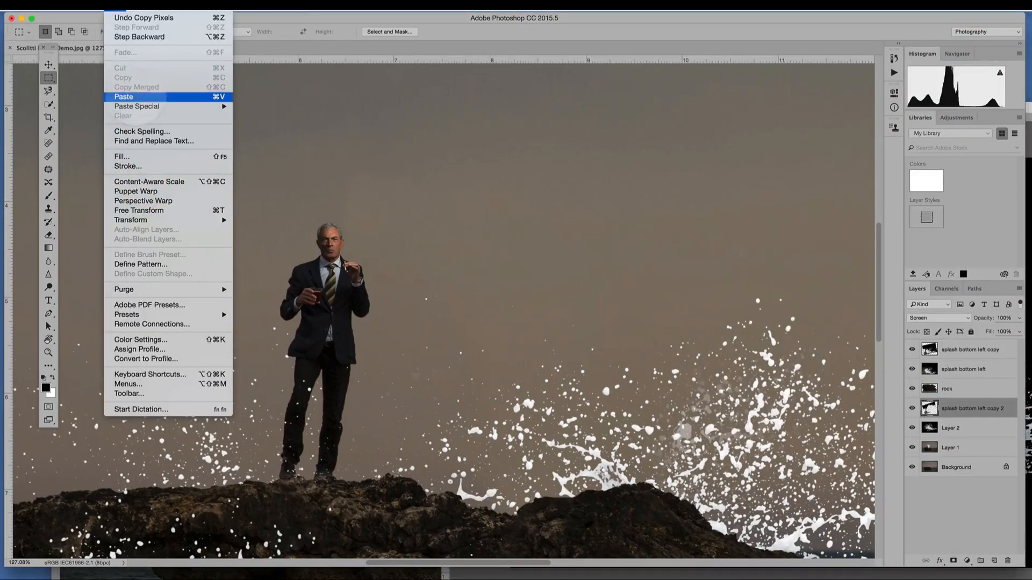
left_click(134, 97)
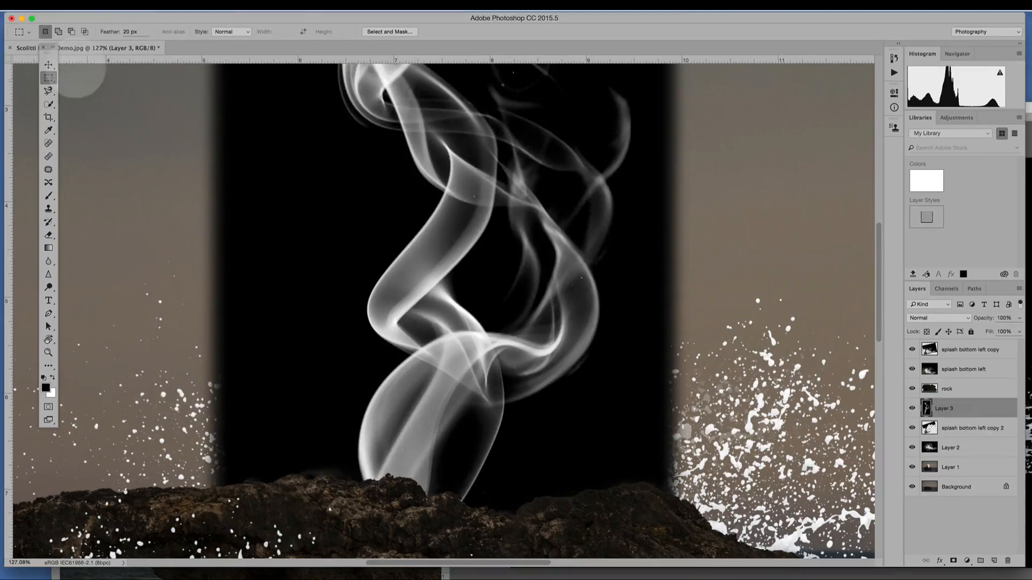
Step: Scale the pasted smoke layer proportionally to about 26% and place it in the sky directly beside the man
left_click(49, 64)
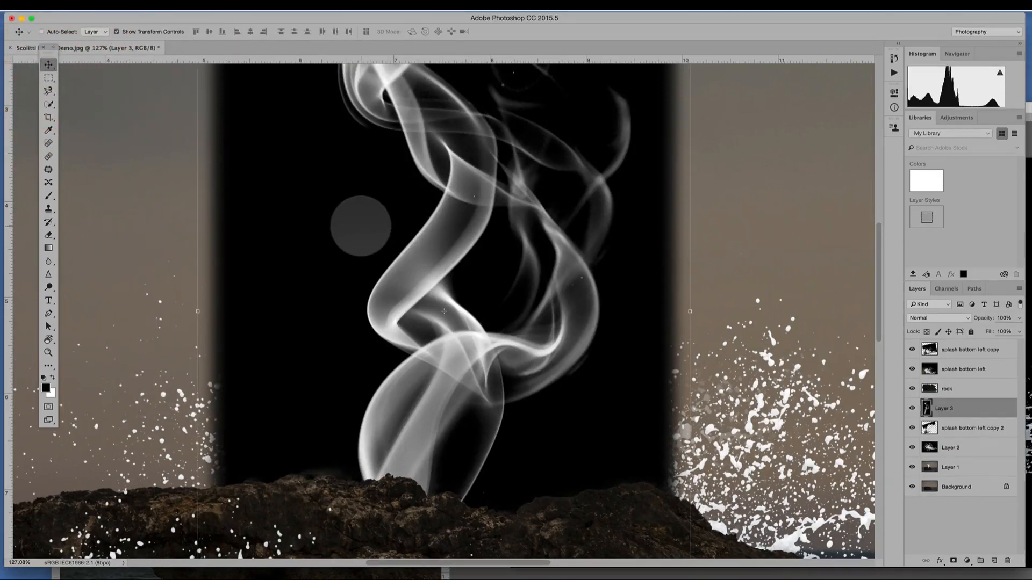
left_click(49, 353)
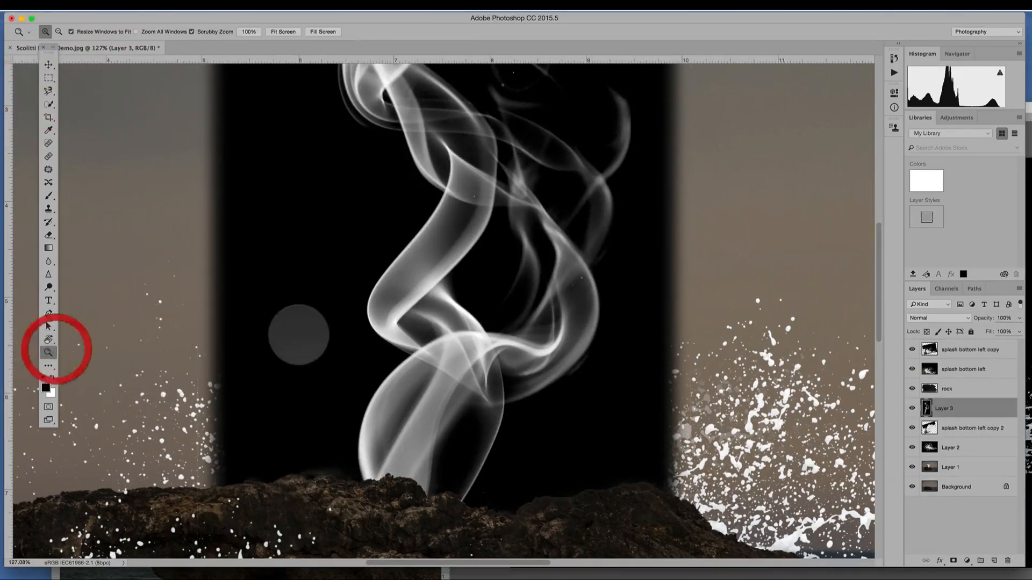
left_click(369, 382, "alt")
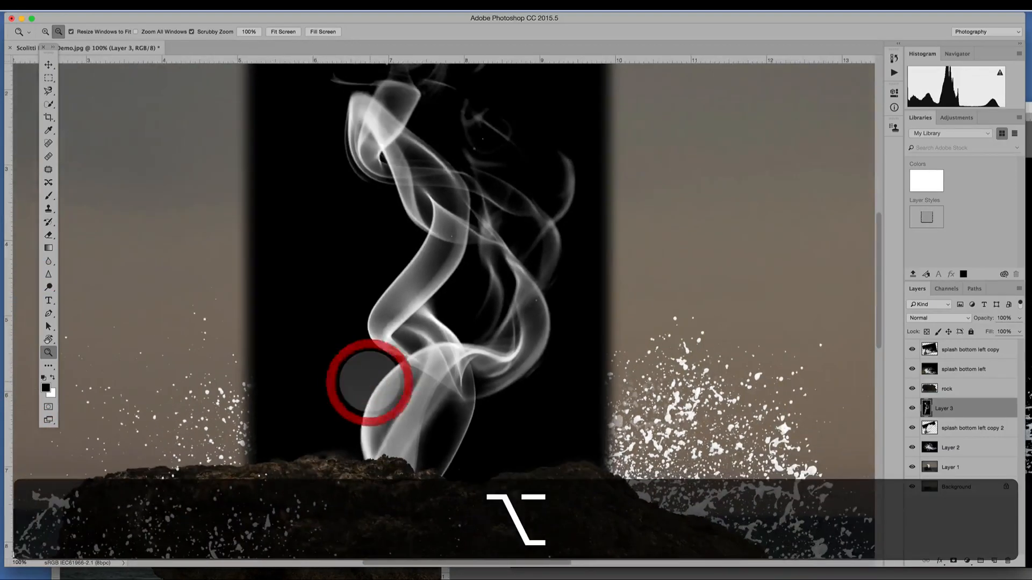
left_click(365, 380, "alt")
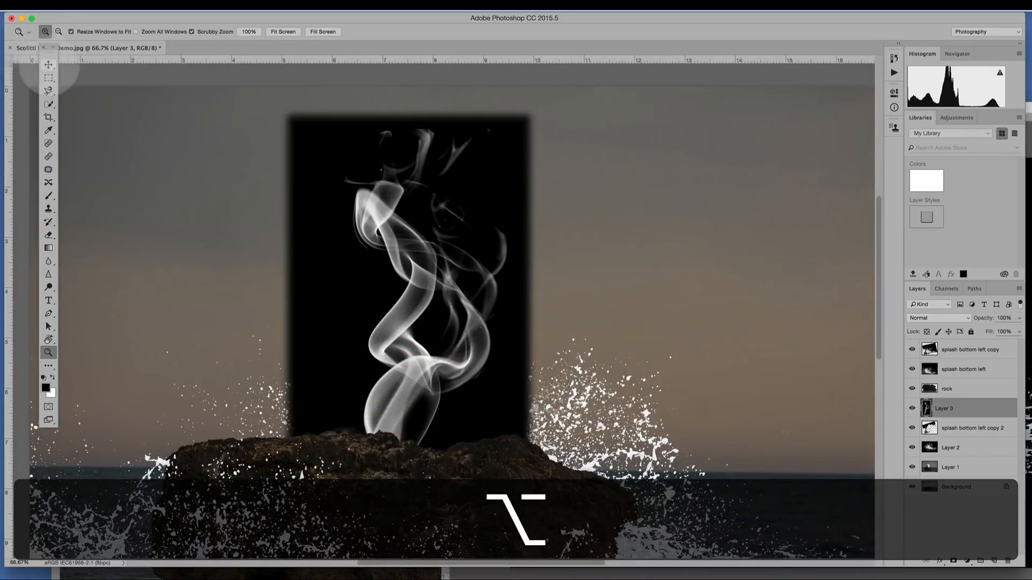
left_click(48, 64)
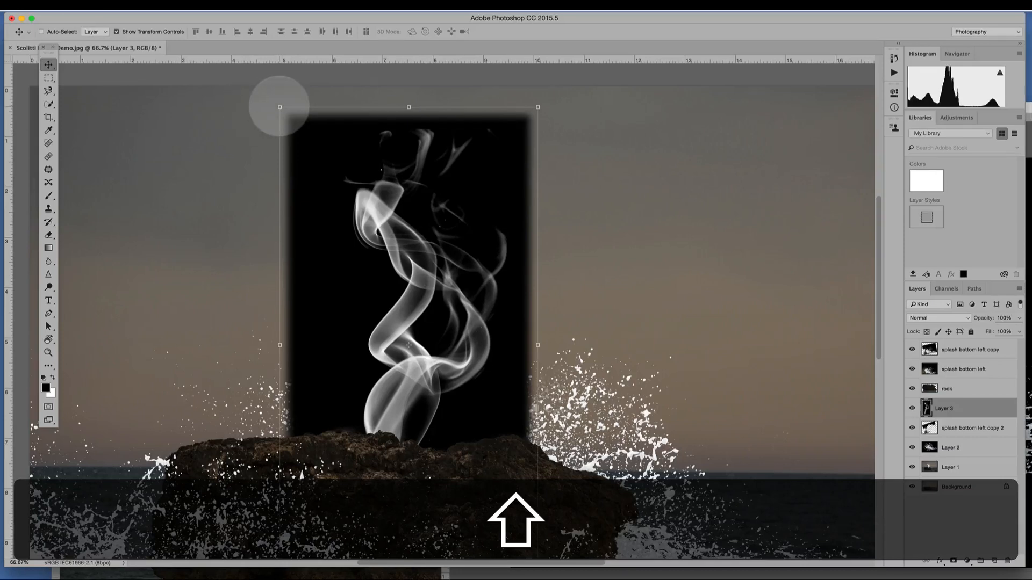
left_click_drag(279, 107, 388, 307)
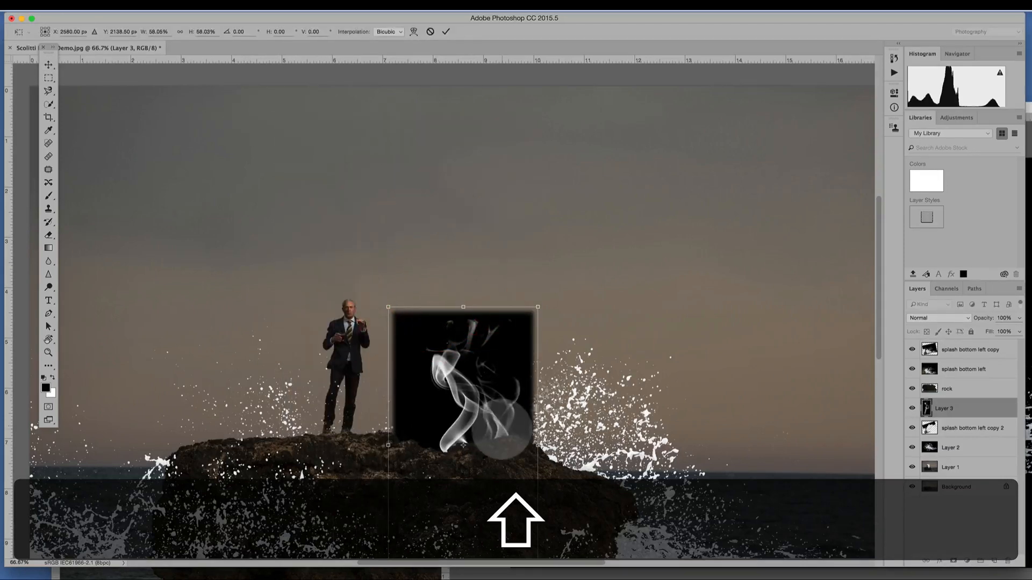
left_click_drag(497, 425, 482, 257)
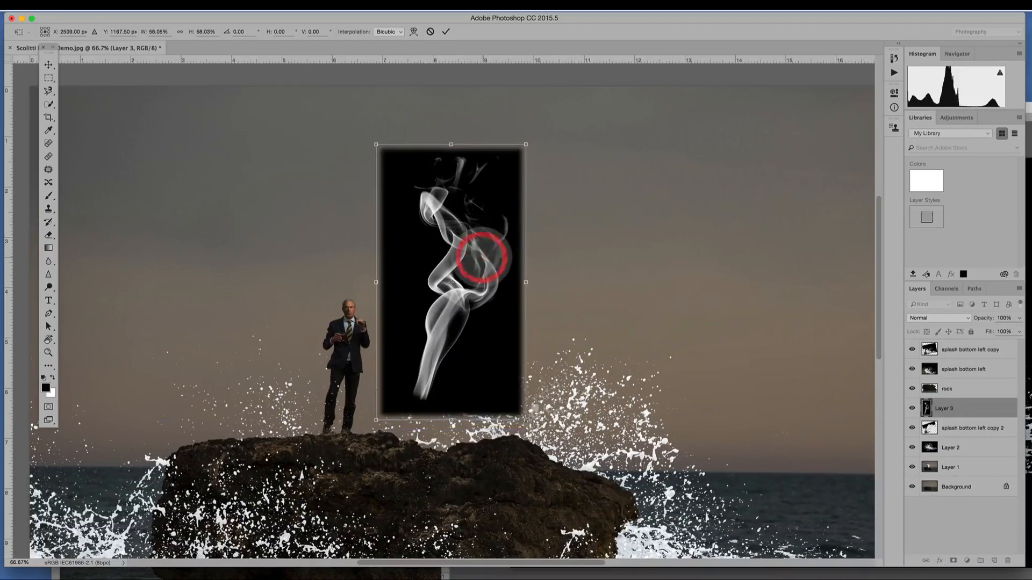
left_click_drag(525, 146, 437, 295)
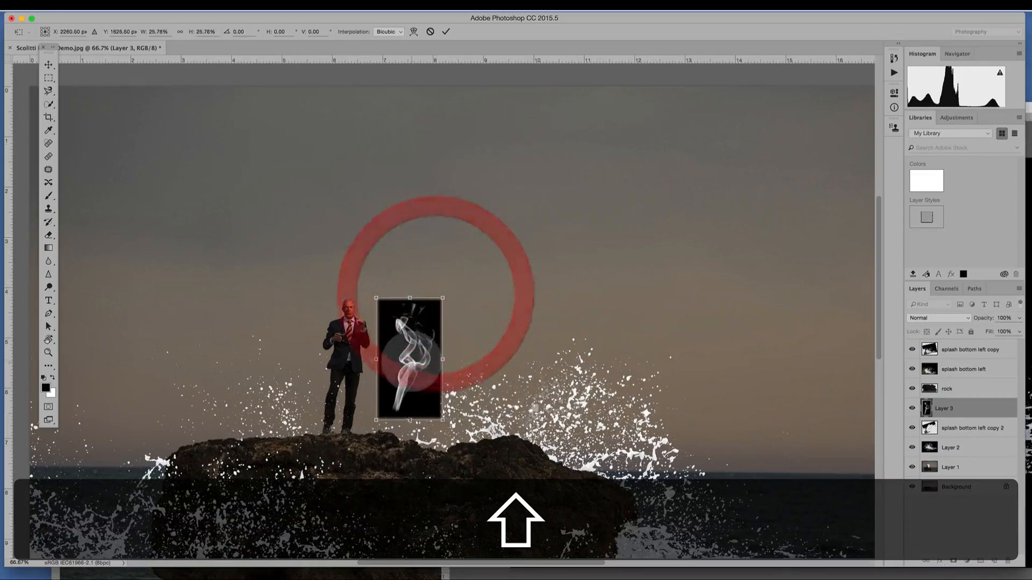
Step: Shrink the smoke further to about 3.4% and place it beside the man's face, just above the cigarette
left_click(405, 332)
left_click_drag(420, 371, 421, 326)
left_click_drag(441, 255, 404, 309)
left_click_drag(402, 357, 396, 327)
left_click_drag(407, 281, 450, 396)
scroll(360, 355, "up", 5)
key("space")
left_click_drag(524, 339, 375, 204)
key("shift")
left_click_drag(453, 82, 393, 168)
mouse_move(396, 252)
left_mouse_down()
mouse_move(417, 180)
mouse_move(387, 208)
left_mouse_up()
key("shift")
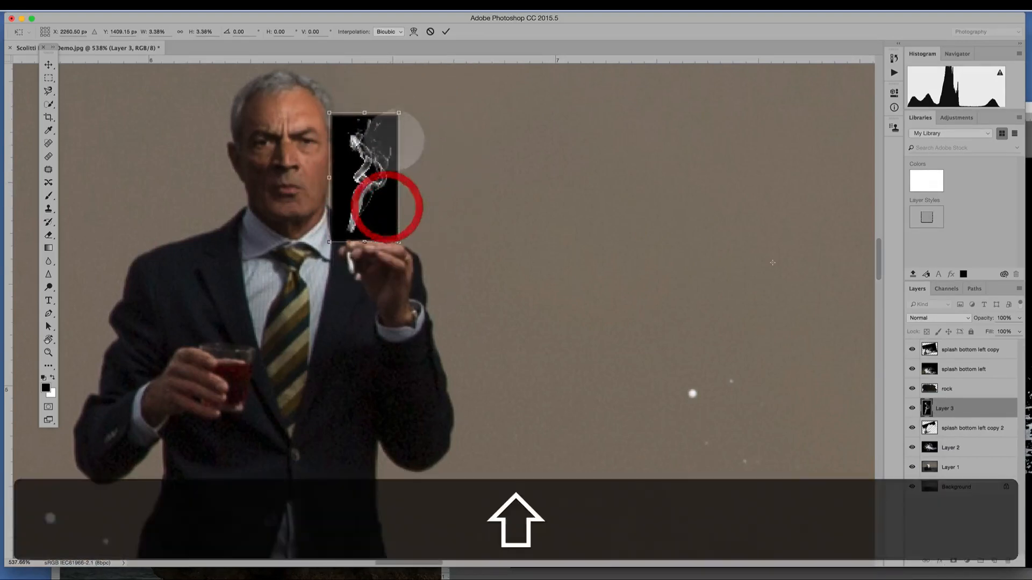
Step: Scale the smoke proportionally to about 2.9%, lower it onto the cigarette hand, and apply the transform
left_click_drag(398, 114, 387, 133)
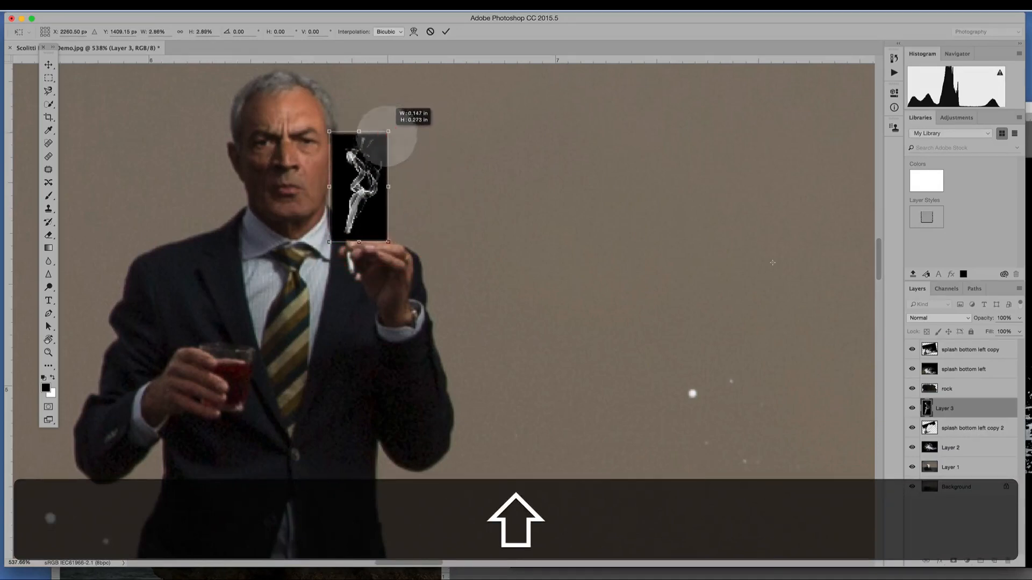
mouse_move(372, 205)
left_mouse_down()
mouse_move(373, 172)
mouse_move(375, 198)
left_mouse_up()
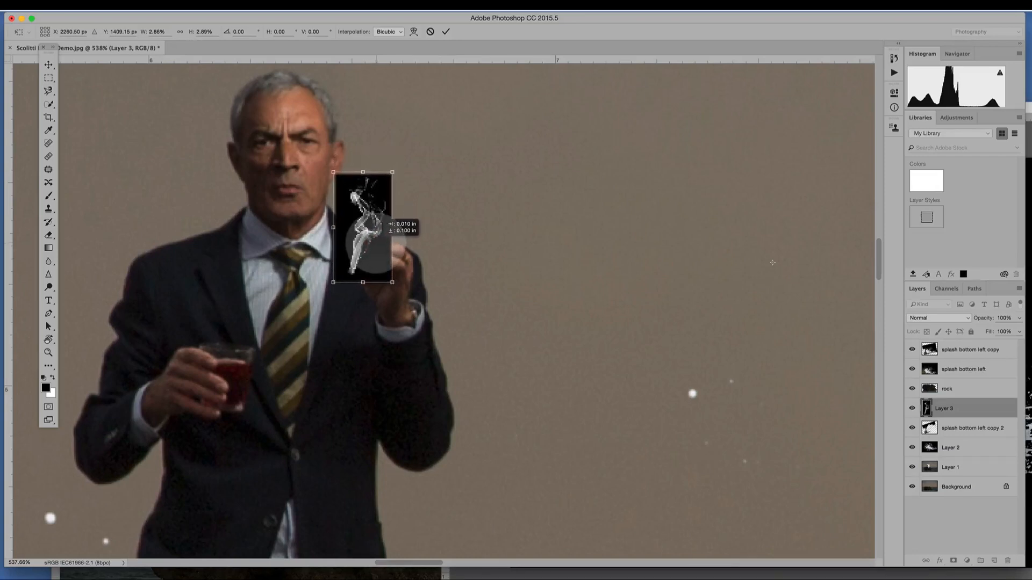
left_click_drag(374, 240, 375, 243)
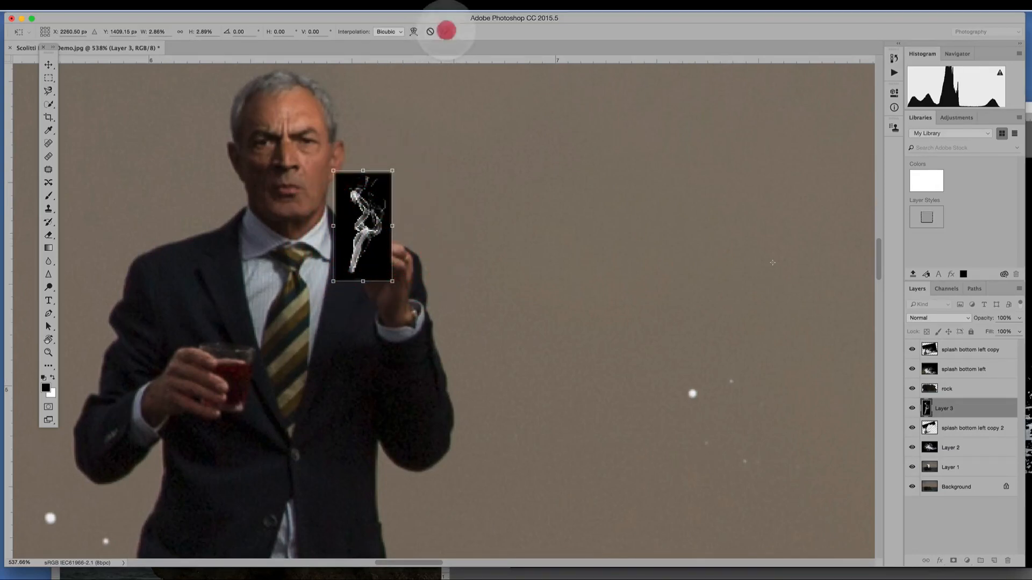
left_click(447, 31)
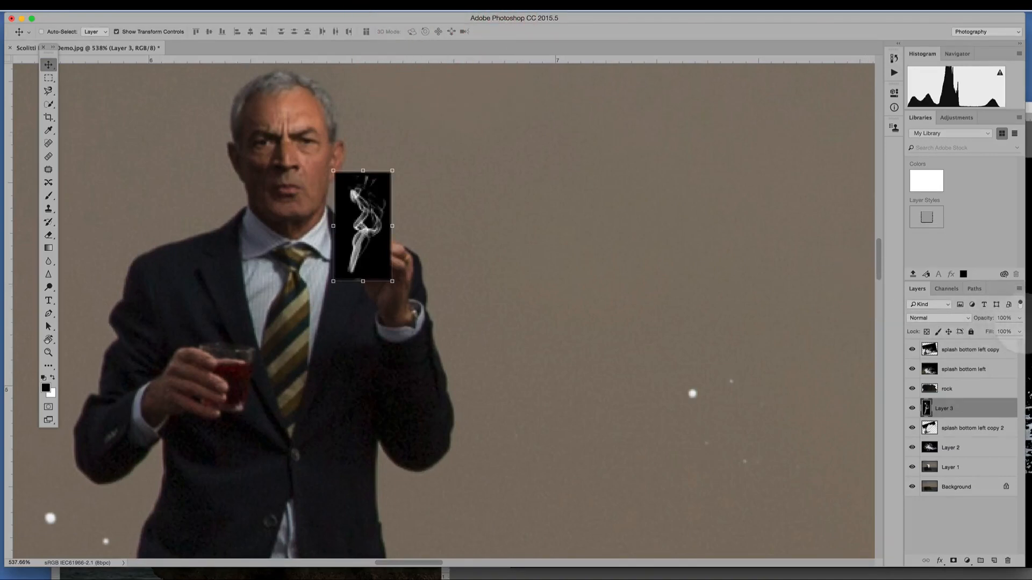
Step: Set the smoke layer's blend mode to Screen, widen the smoke to about 141%, and apply the transform
left_click(938, 318)
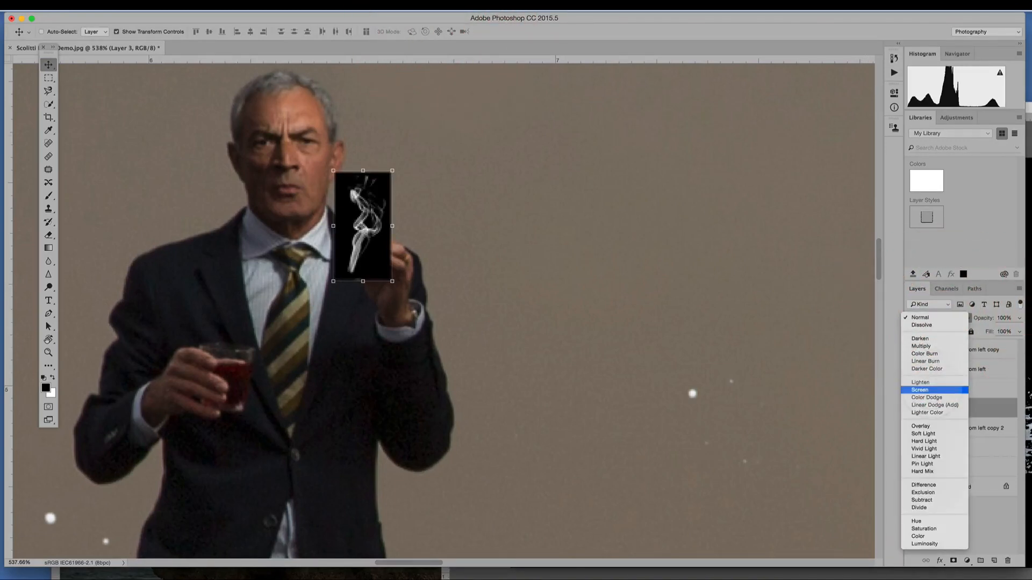
left_click(924, 390)
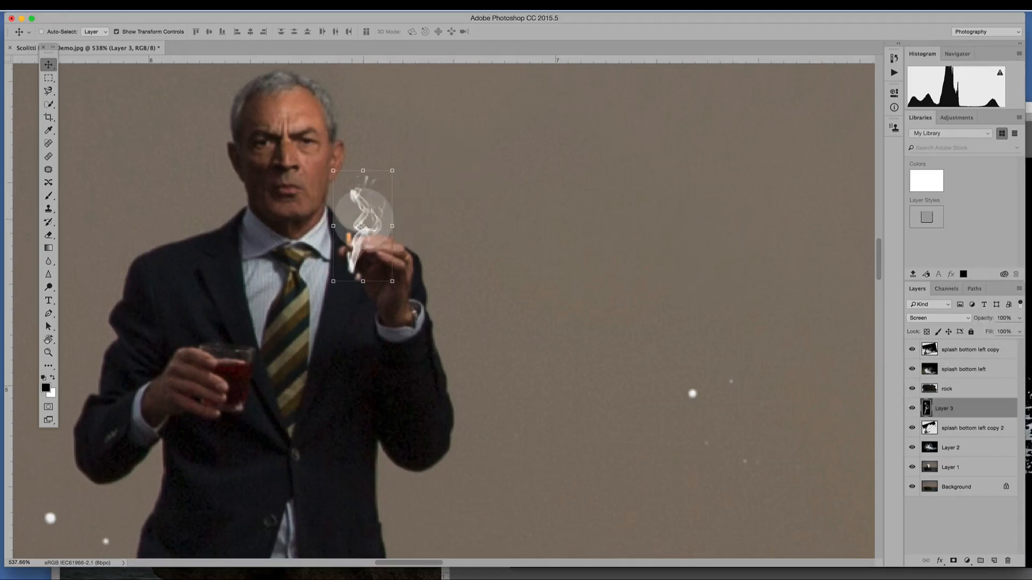
left_click_drag(363, 216, 380, 234)
key("ctrl+t")
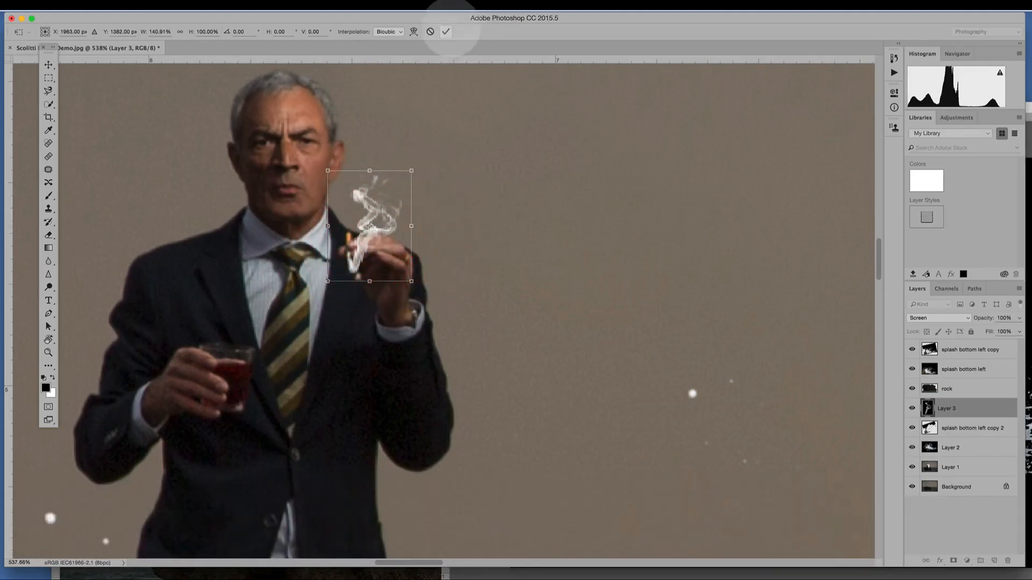
left_click(446, 30)
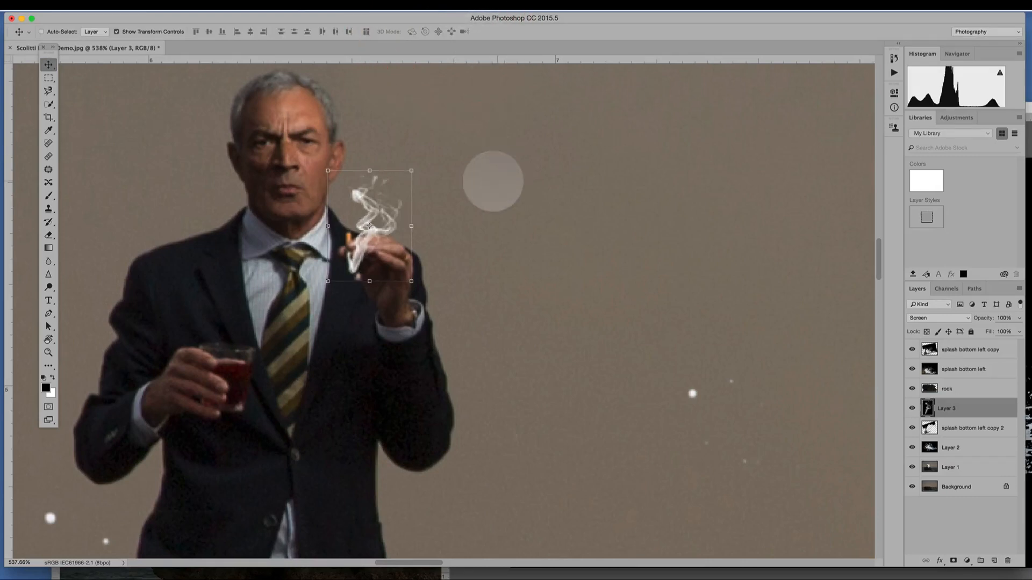
Step: Try a duplicate of the smoke layer placed above the original beside the man's face, and delete the duplicate
left_click(49, 78)
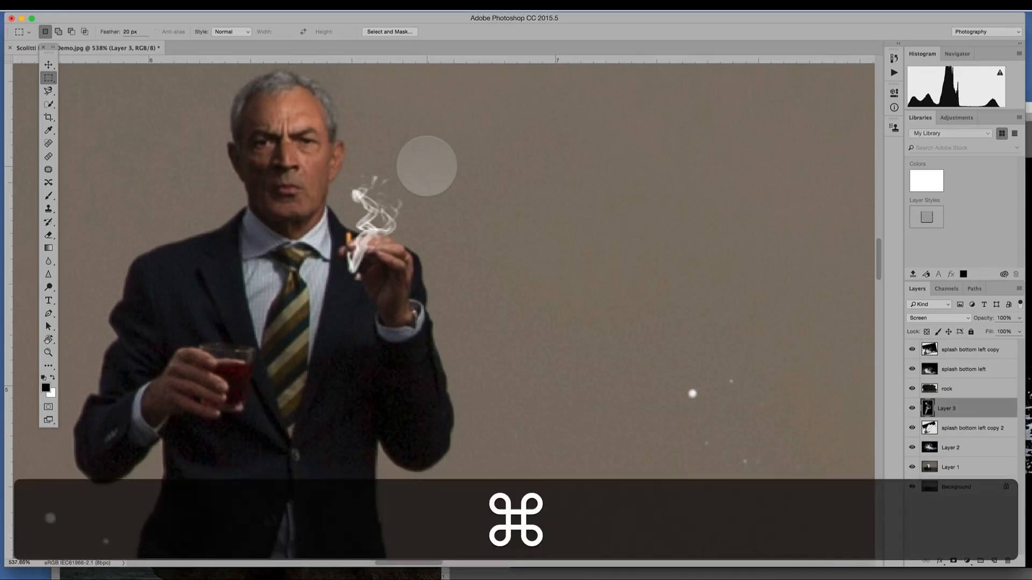
key("super+j")
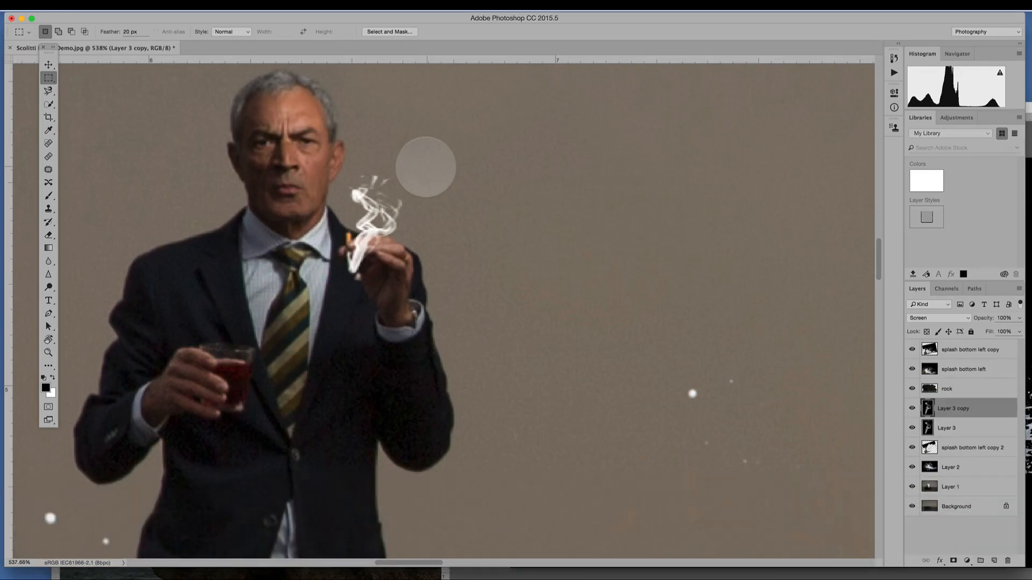
left_click(48, 64)
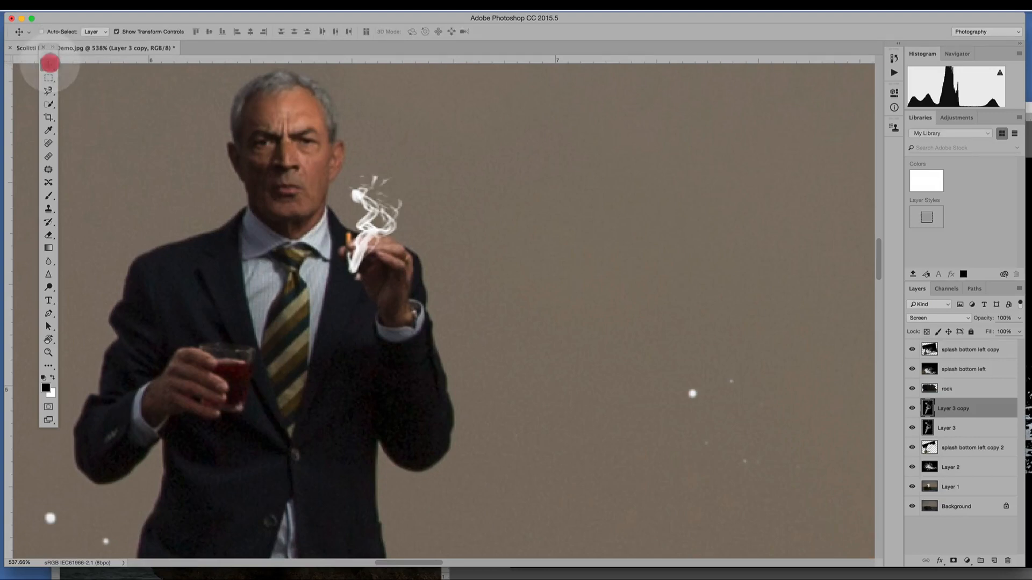
left_click_drag(373, 213, 352, 131)
scroll(412, 144, "down", 5)
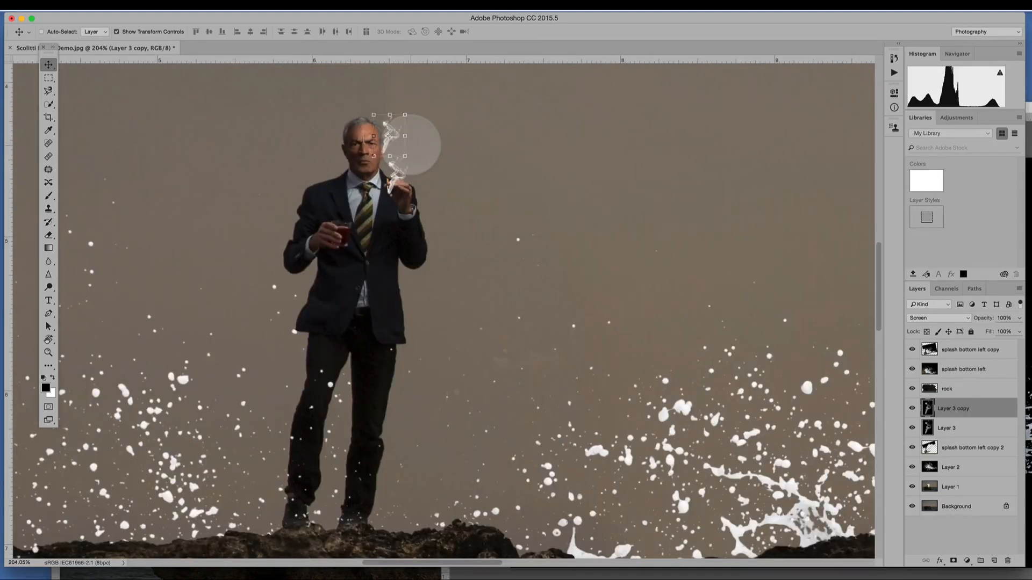
scroll(411, 144, "up", 3)
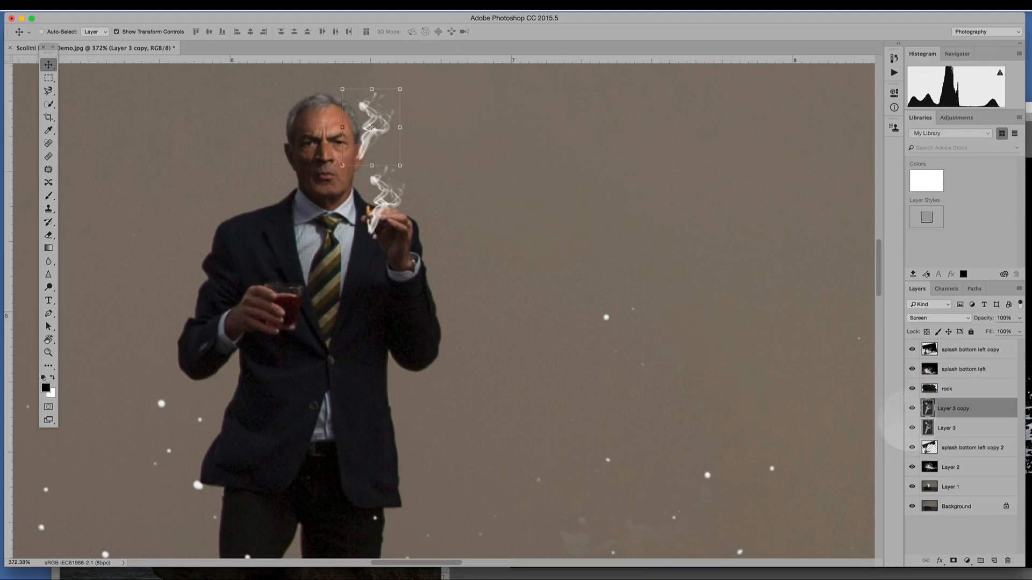
left_click_drag(990, 414, 1008, 560)
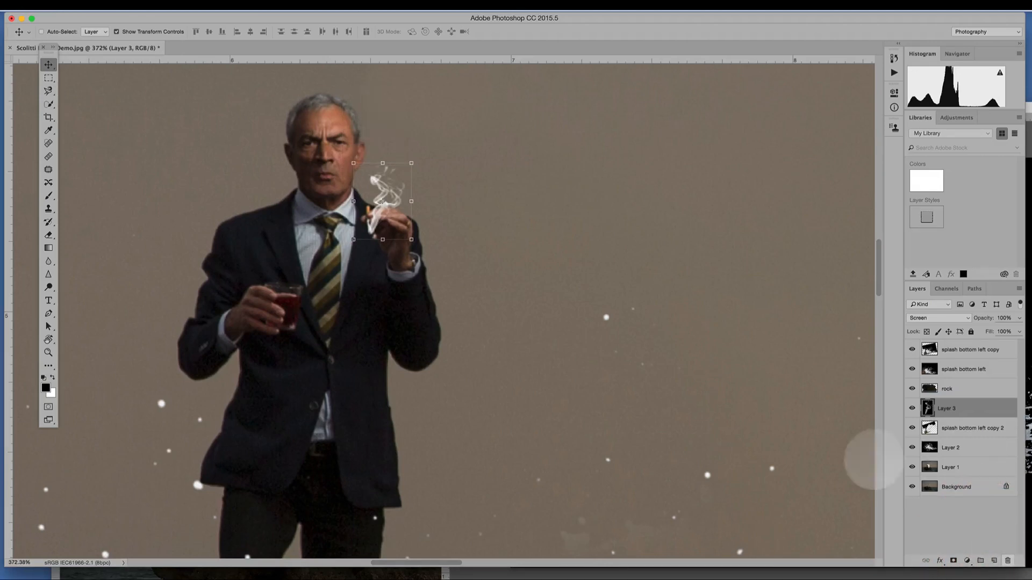
Step: Lower the smoke layer's opacity to 54%
scroll(383, 201, "up", 3)
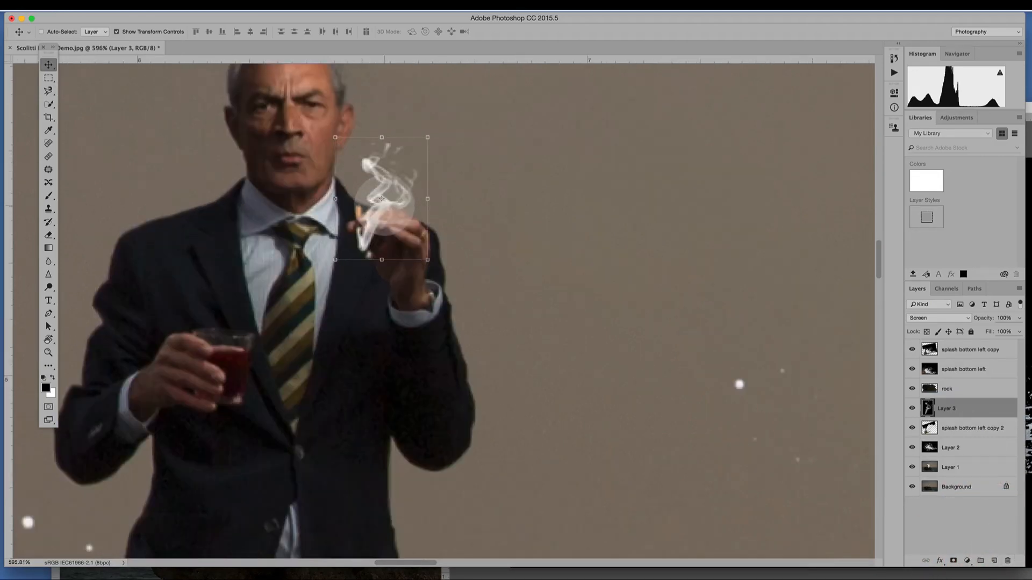
scroll(383, 200, "down", 3)
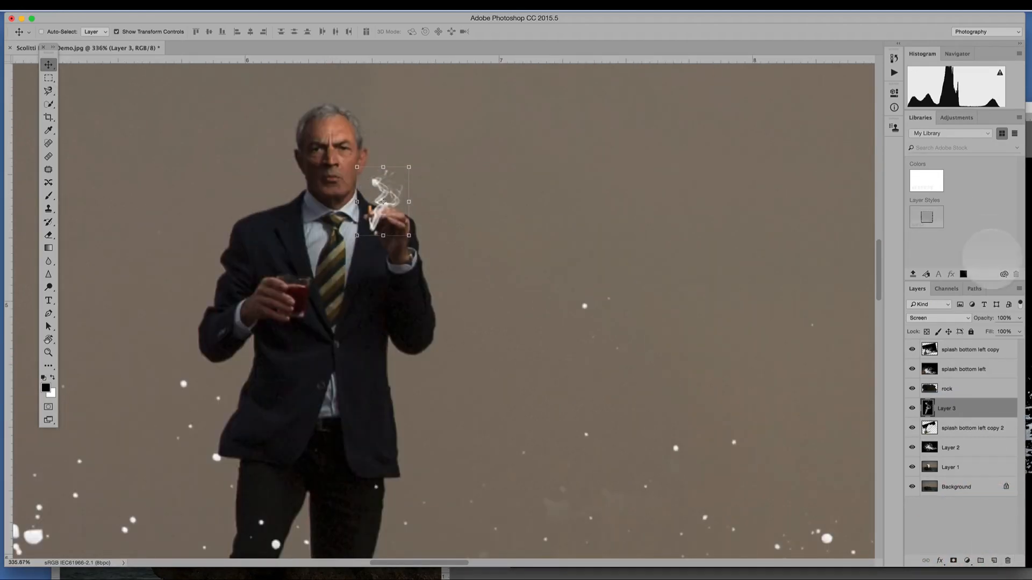
left_click(1019, 318)
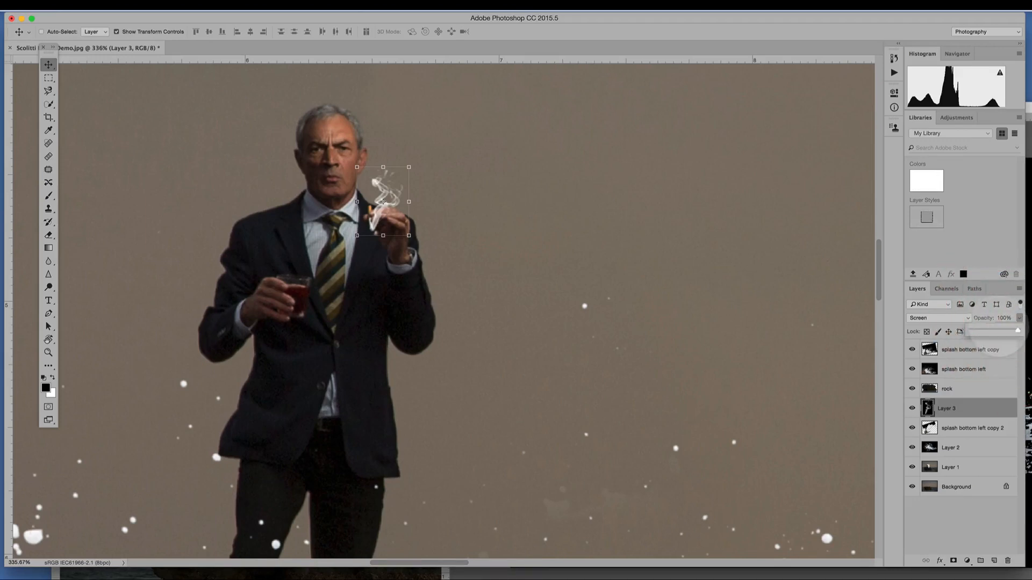
left_click_drag(1017, 329, 995, 329)
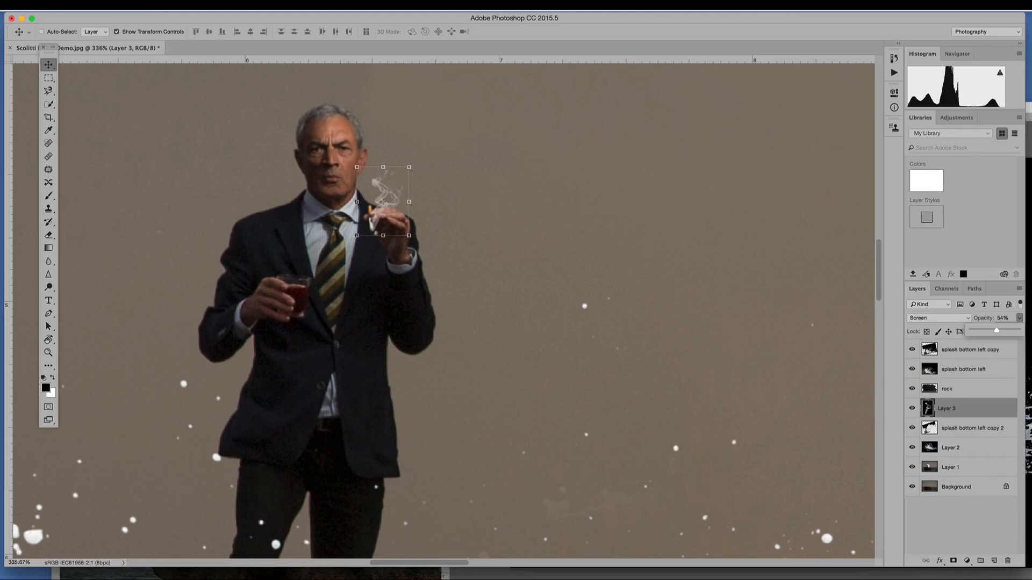
Step: Start a Gaussian Blur on the smoke layer, set its radius to 0.8 pixels, and compare the smoke with and without the preview
left_click(251, 5)
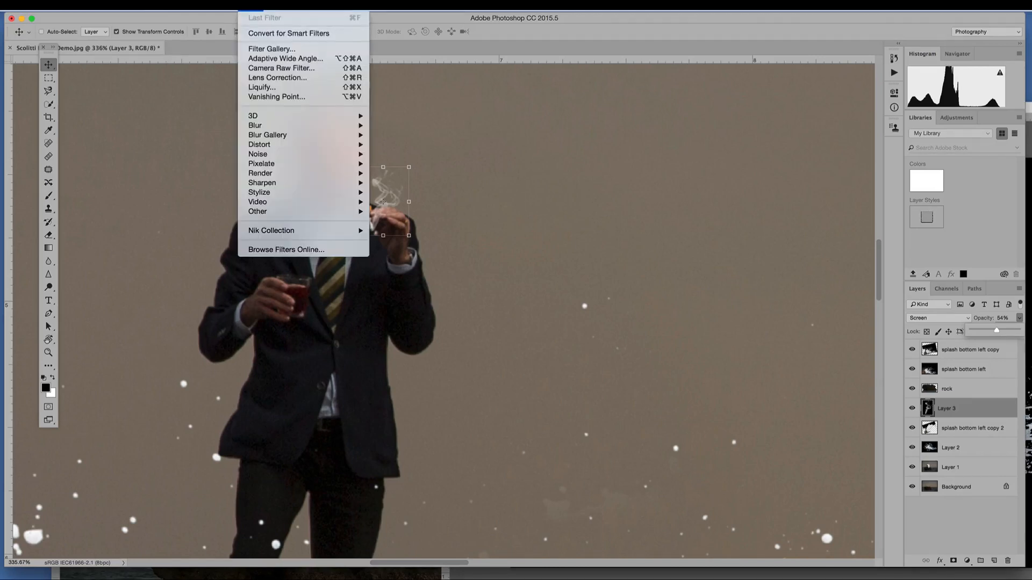
mouse_move(255, 125)
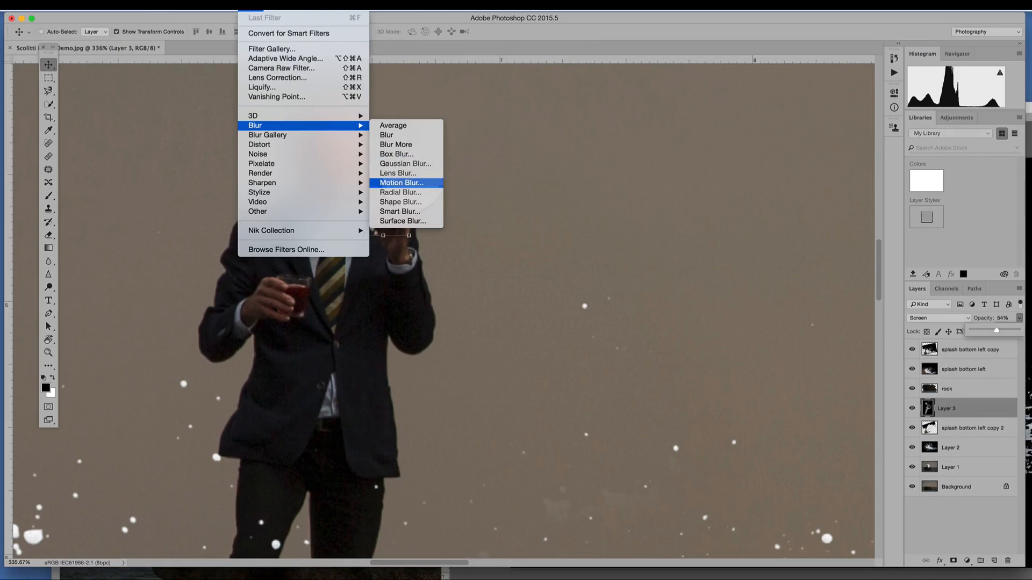
left_click(405, 164)
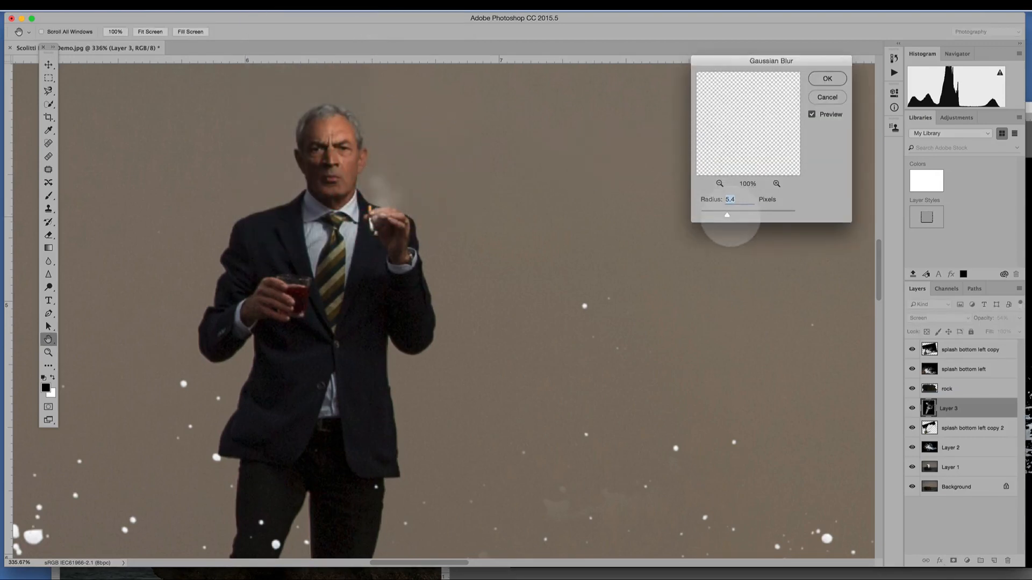
left_click_drag(726, 215, 701, 214)
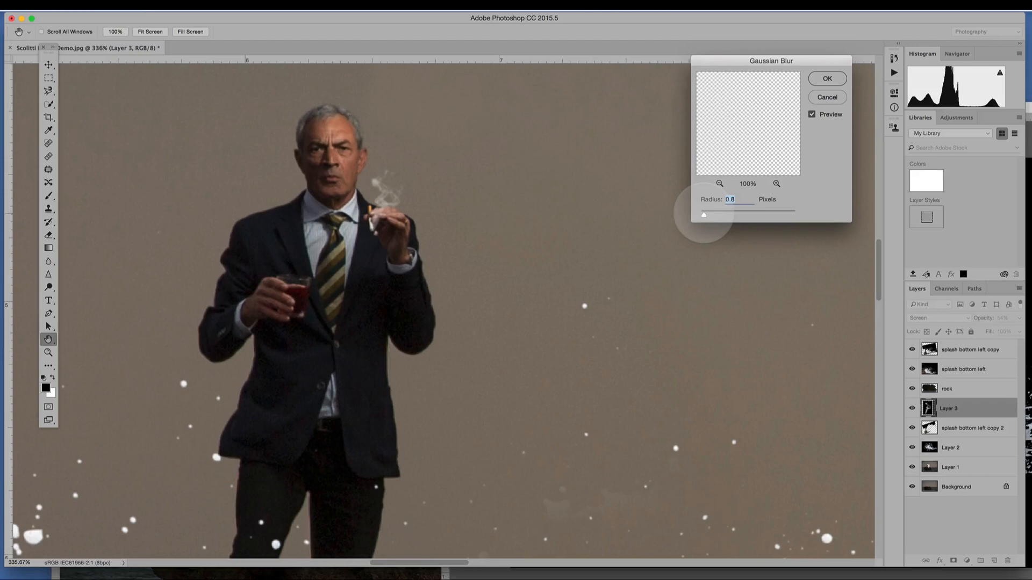
left_click(704, 214)
left_click(811, 113)
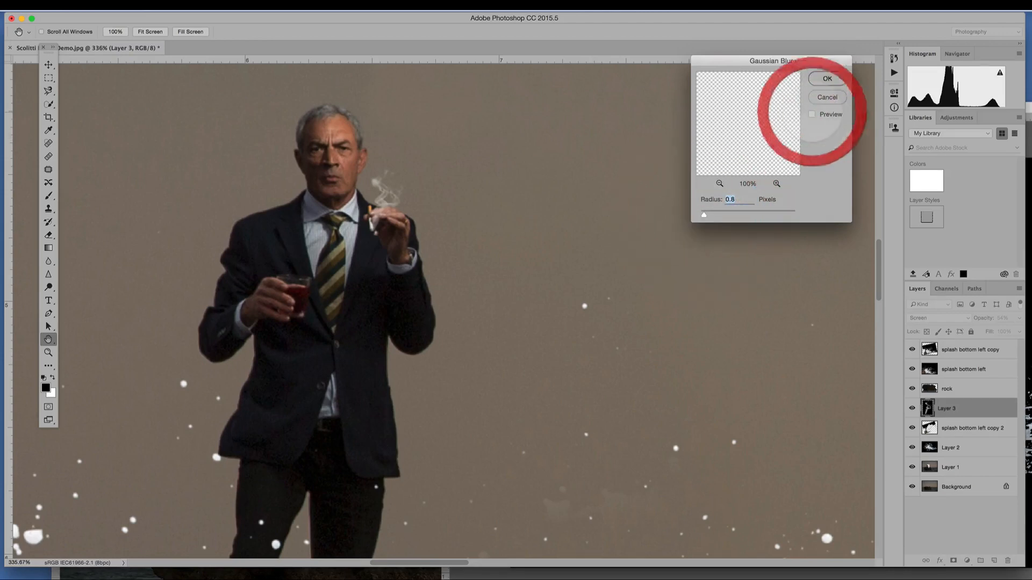
left_click(812, 113)
left_click(737, 218)
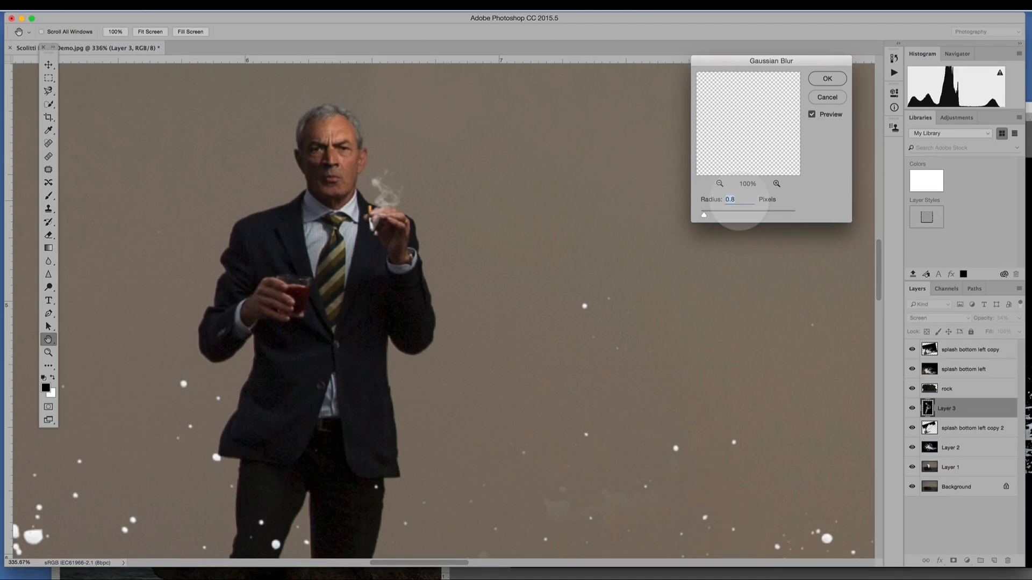
Step: Reduce the blur radius to 0.4 pixels, compare the smoke with and without the preview, and apply the Gaussian Blur
key("Down")
left_click(811, 114)
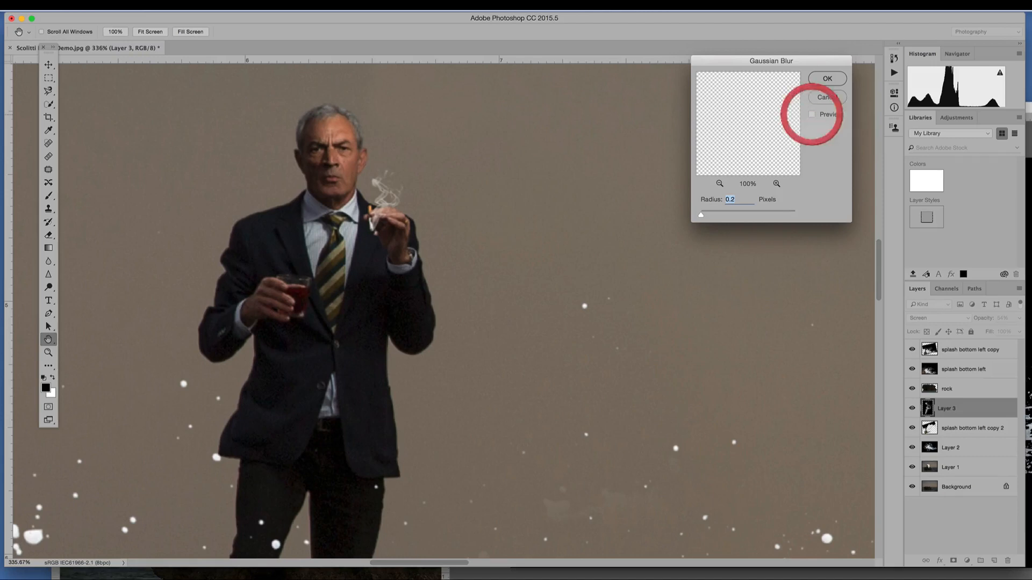
left_click(811, 114)
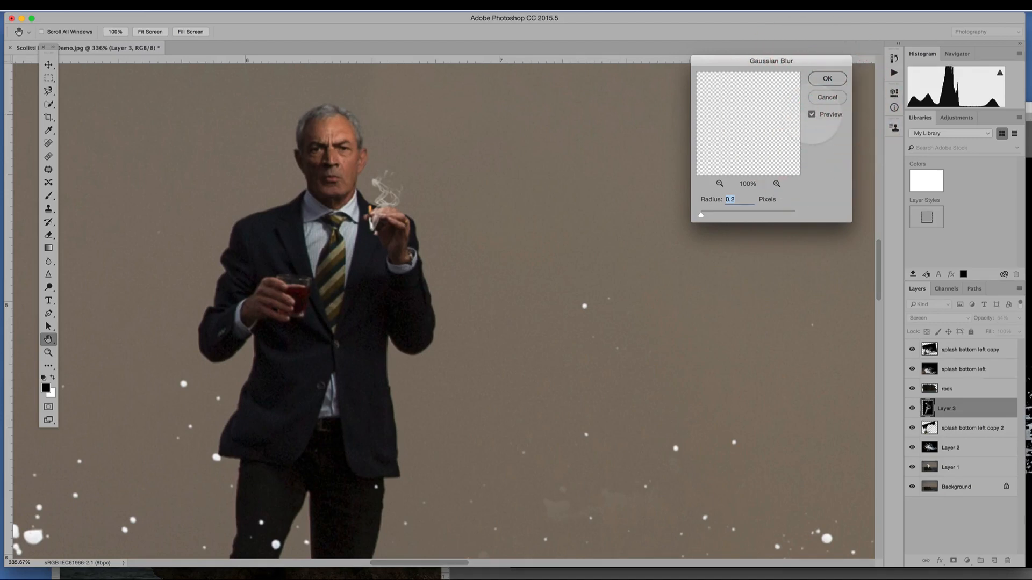
key("Up")
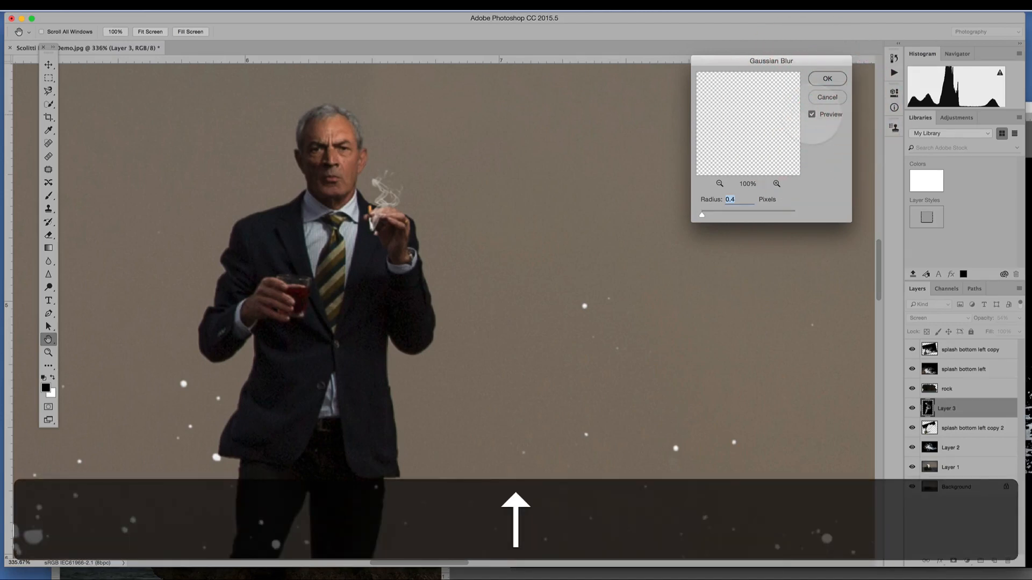
left_click(812, 114)
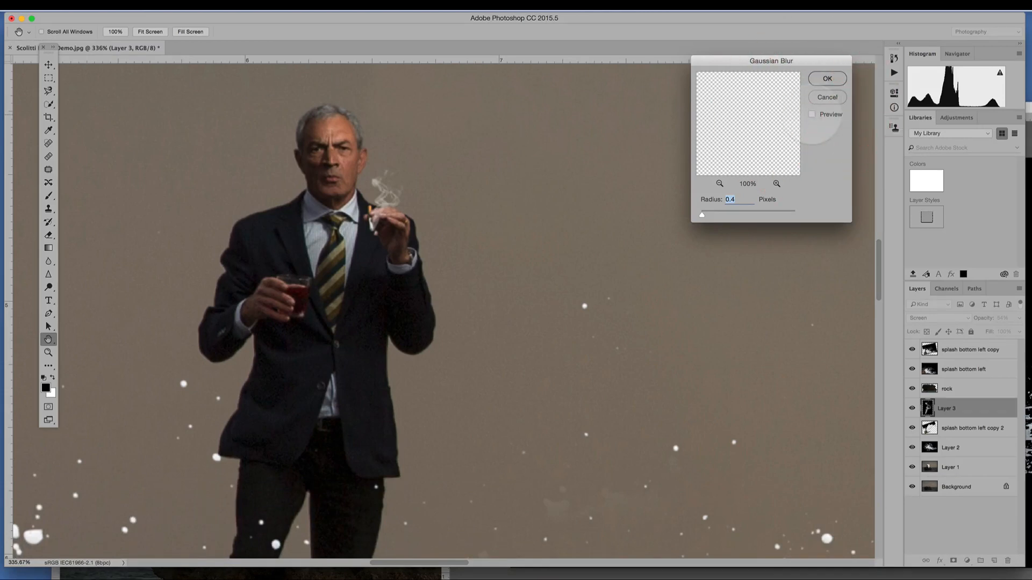
left_click(812, 114)
left_click(812, 114)
left_click(812, 114)
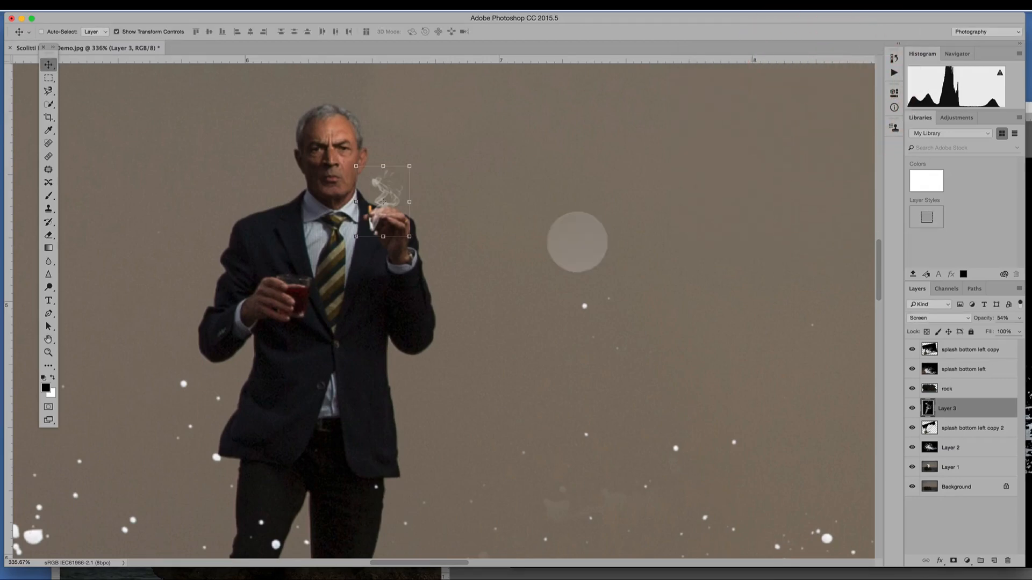
Step: Open Birds.png from the Birds folder of the beach retouch project
key("super+0")
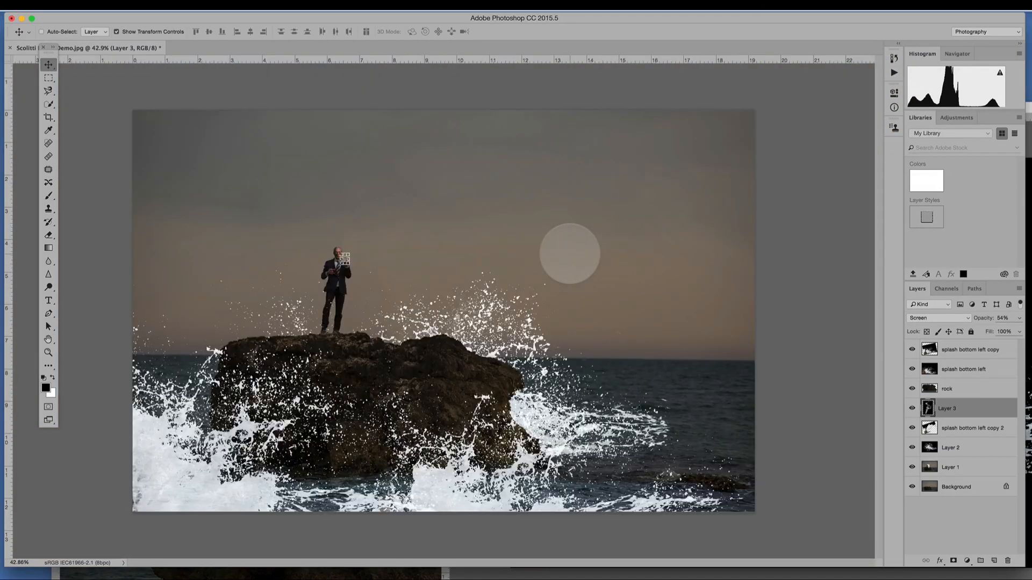
scroll(569, 253, "down", 5)
scroll(570, 254, "up", 5)
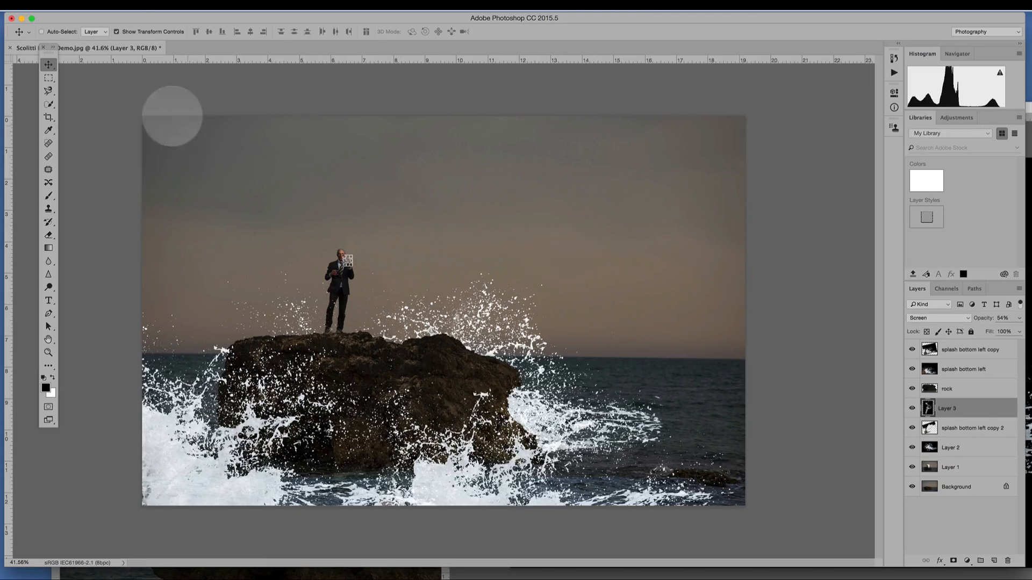
left_click(48, 77)
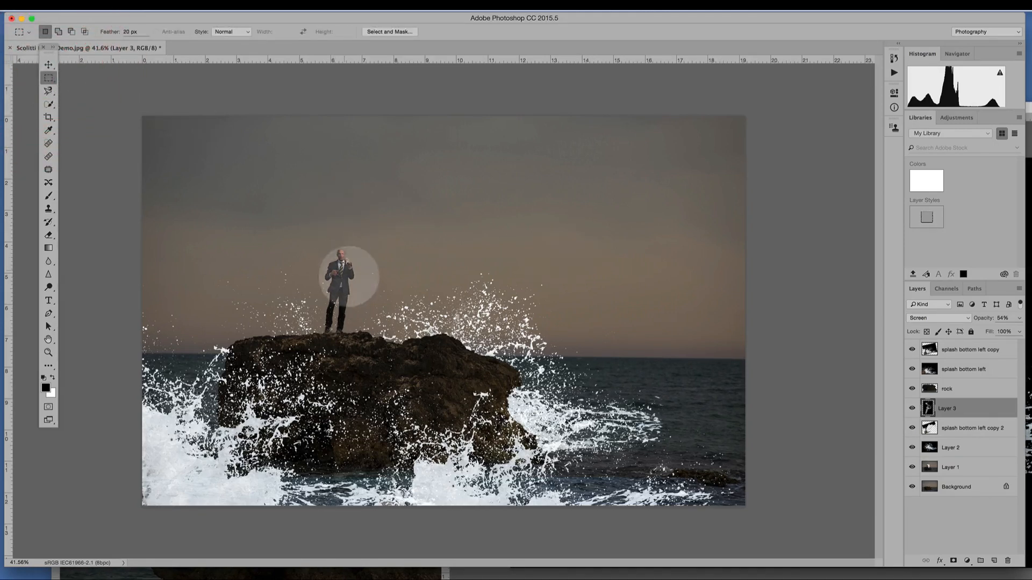
left_click(97, 6)
left_click(105, 27)
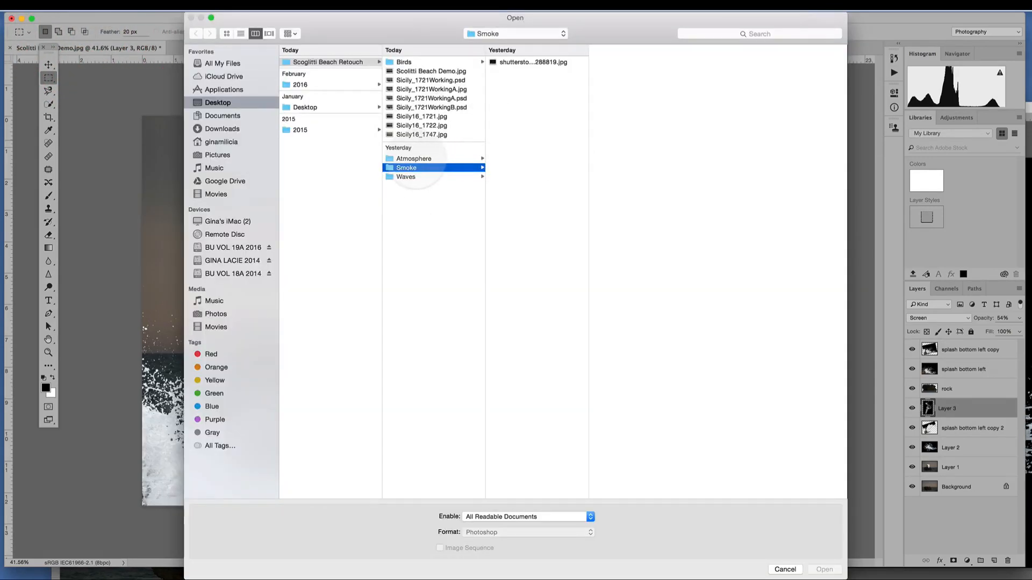
left_click(419, 62)
left_click(505, 62)
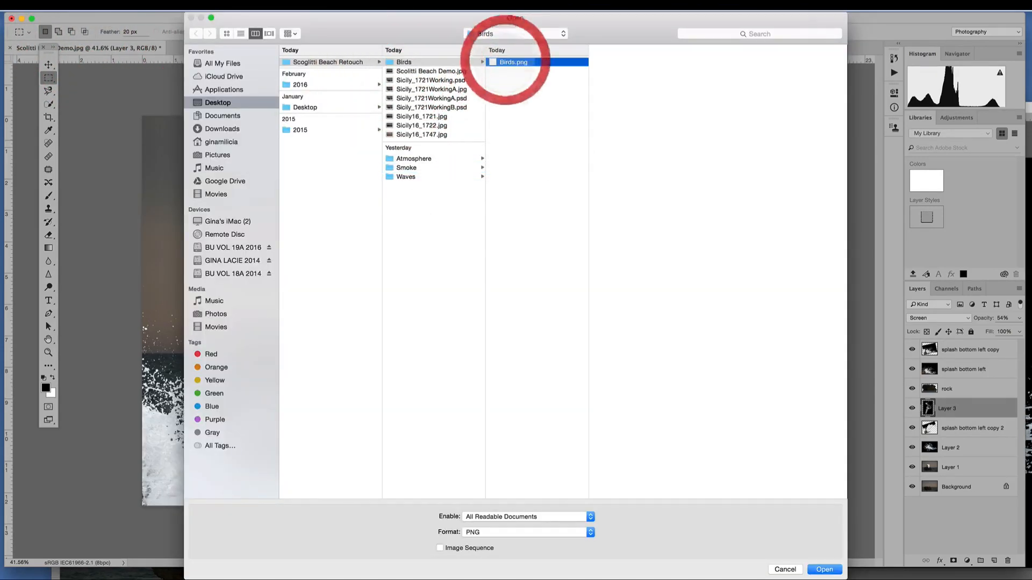
left_click(819, 569)
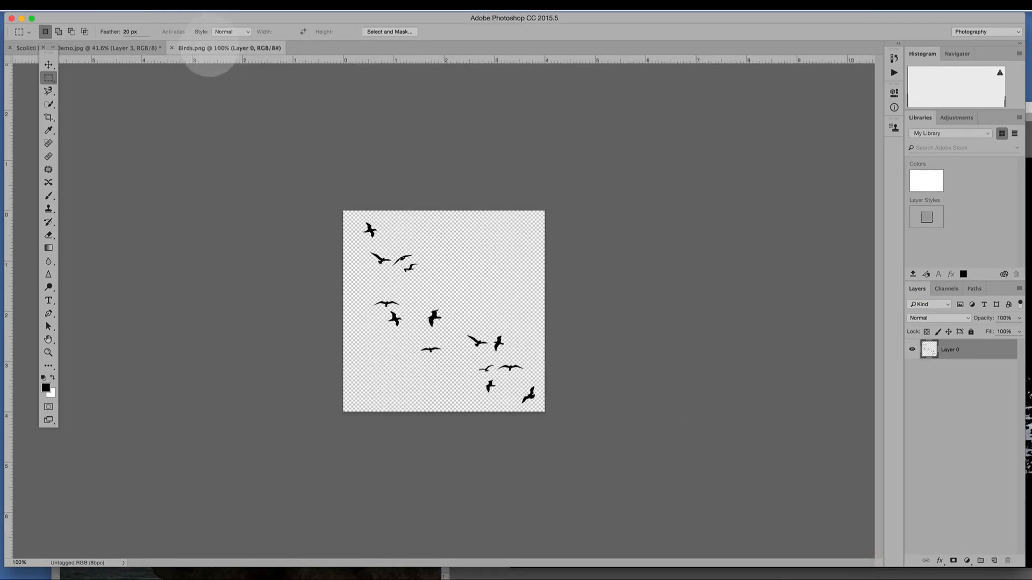
Step: Float the Birds.png document in its own window and move its birds layer into the sky of the beach composite
left_click_drag(207, 48, 378, 97)
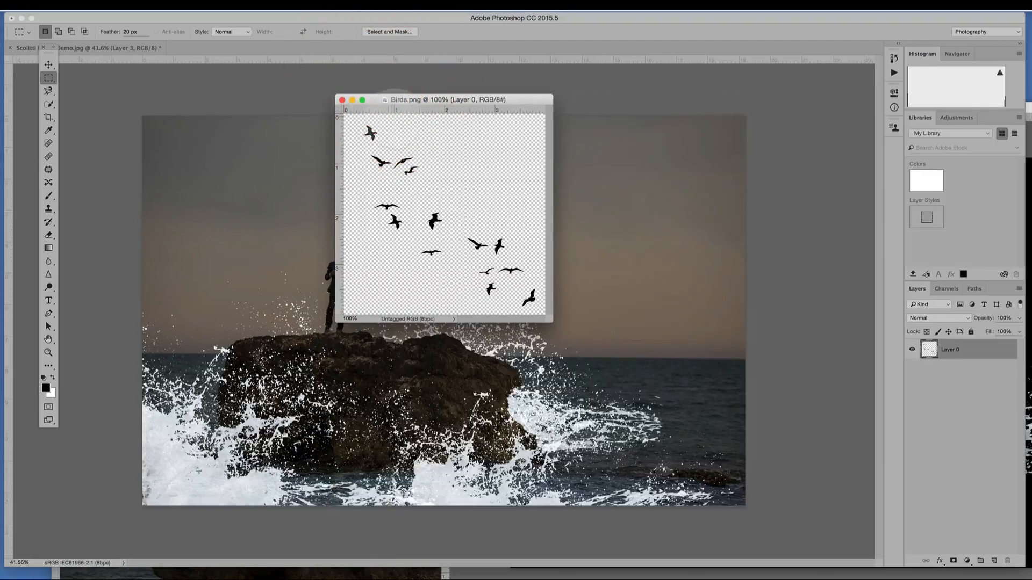
left_click(48, 65)
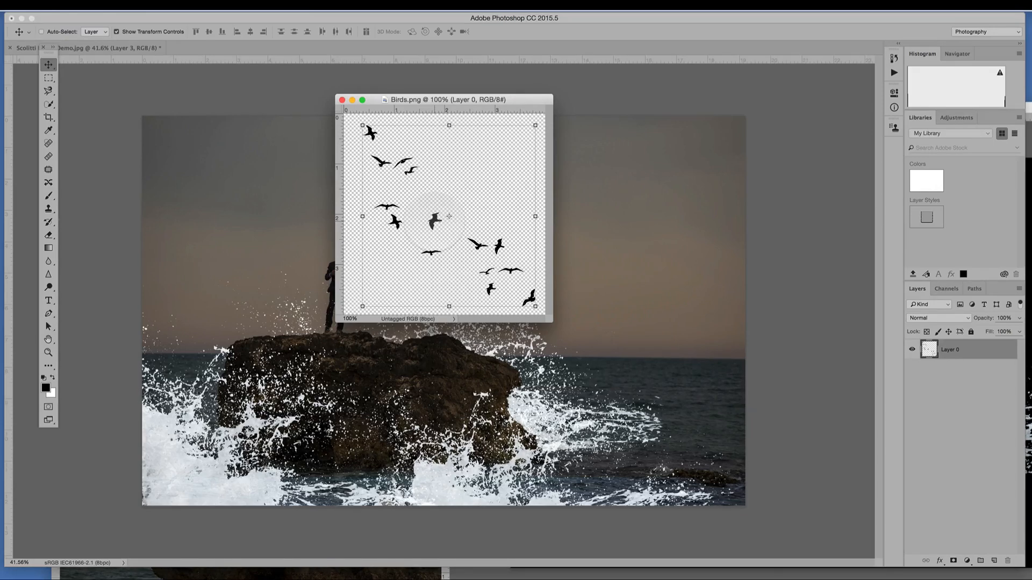
left_click_drag(449, 216, 619, 253)
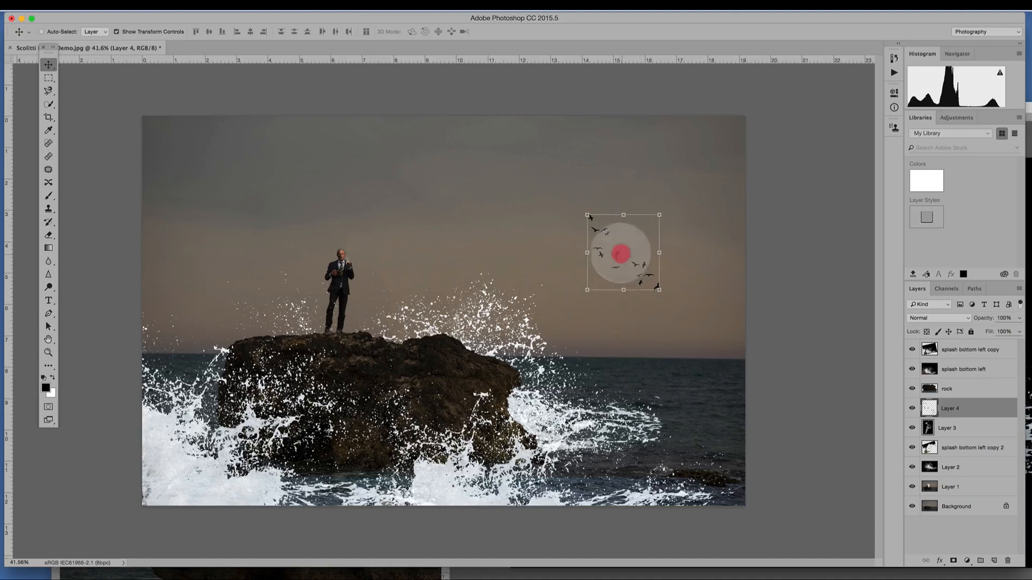
Step: Free-transform the birds layer, placing it in the sky above the man and scaling it proportionally to about 126%
key("super+t")
left_click_drag(591, 253, 258, 203)
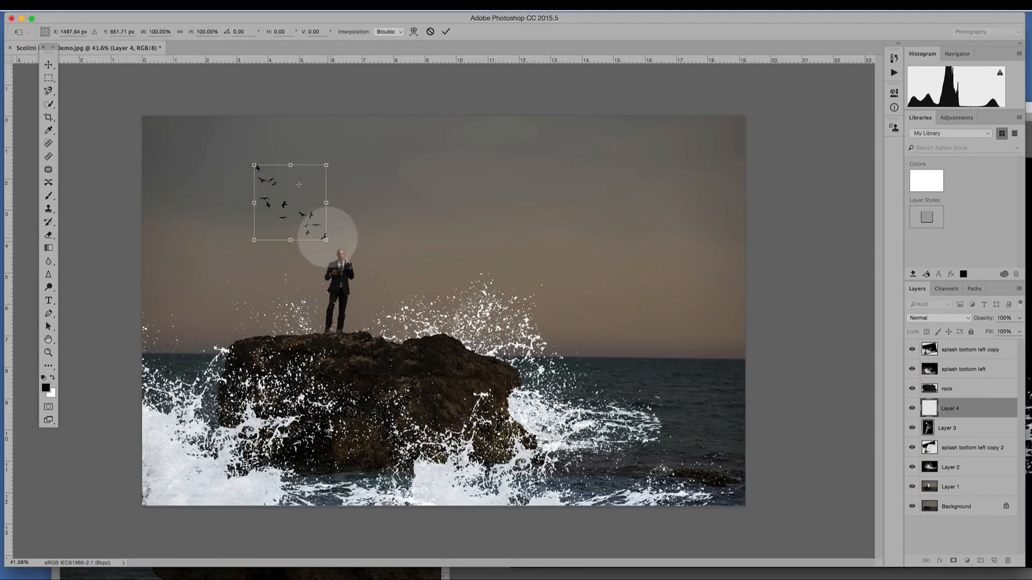
left_click_drag(326, 237, 369, 264)
left_click_drag(299, 218, 299, 179)
mouse_move(370, 248)
left_mouse_down()
mouse_move(304, 181)
mouse_move(295, 203)
mouse_move(277, 189)
mouse_move(295, 173)
mouse_move(384, 259)
left_mouse_up()
left_click_drag(324, 211, 293, 182)
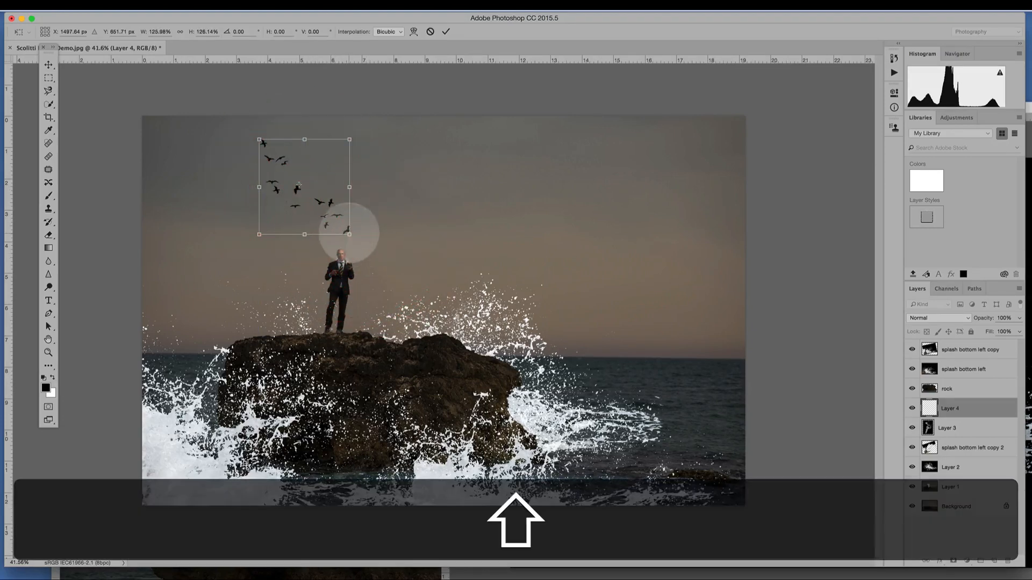
Step: Scale the birds proportionally to about 148%, rotate them about -3.6 degrees above the man, and apply the transformation
left_click_drag(349, 233, 359, 232)
left_click_drag(288, 203, 334, 202)
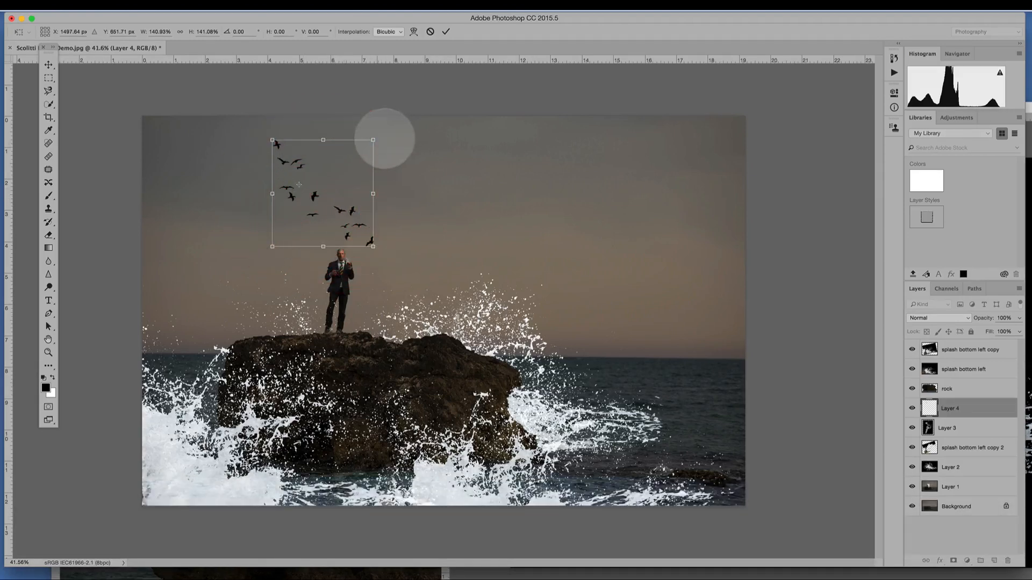
left_click_drag(385, 138, 382, 135)
left_click_drag(320, 198, 307, 195)
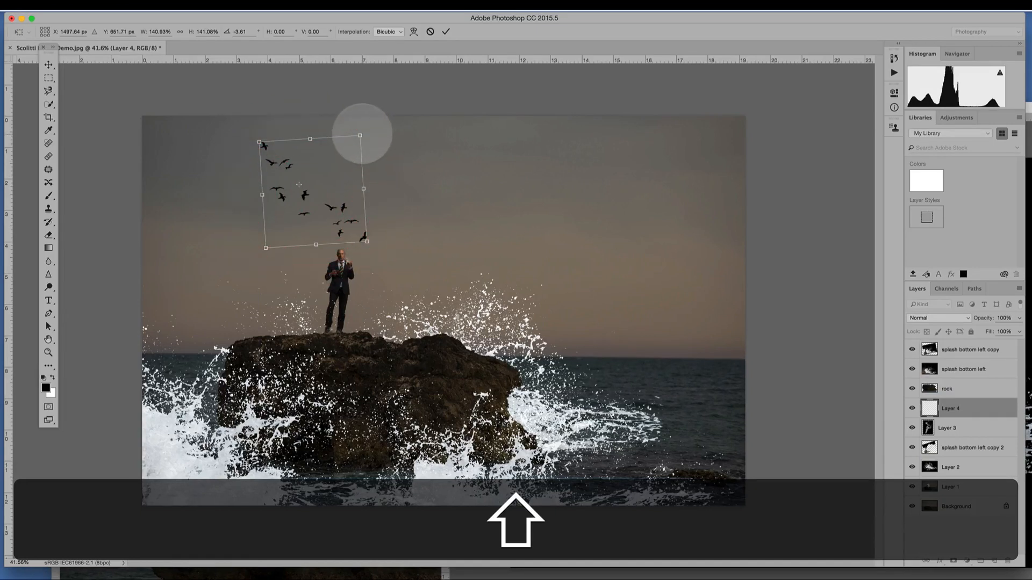
left_click_drag(360, 135, 366, 129)
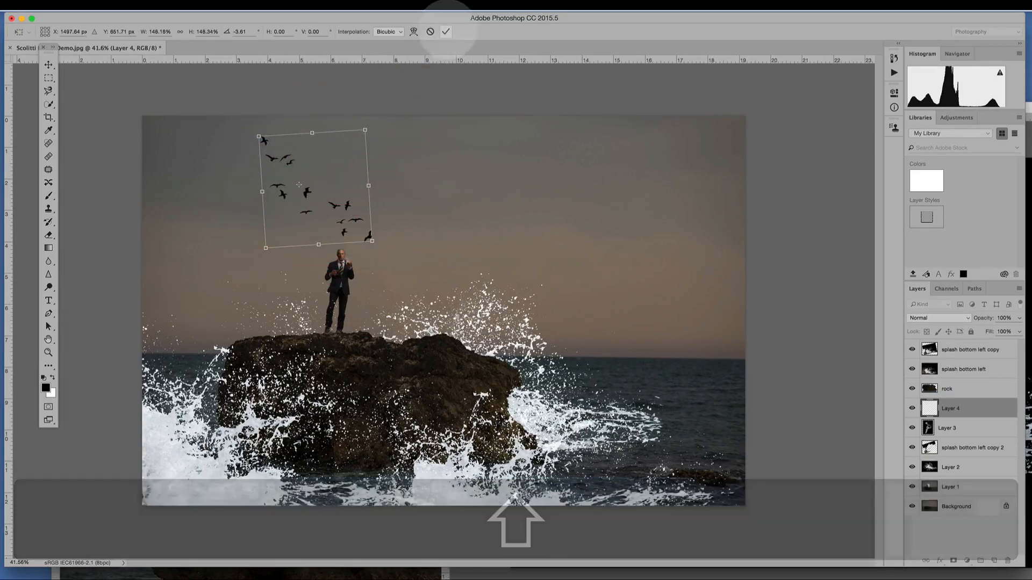
left_click(446, 31)
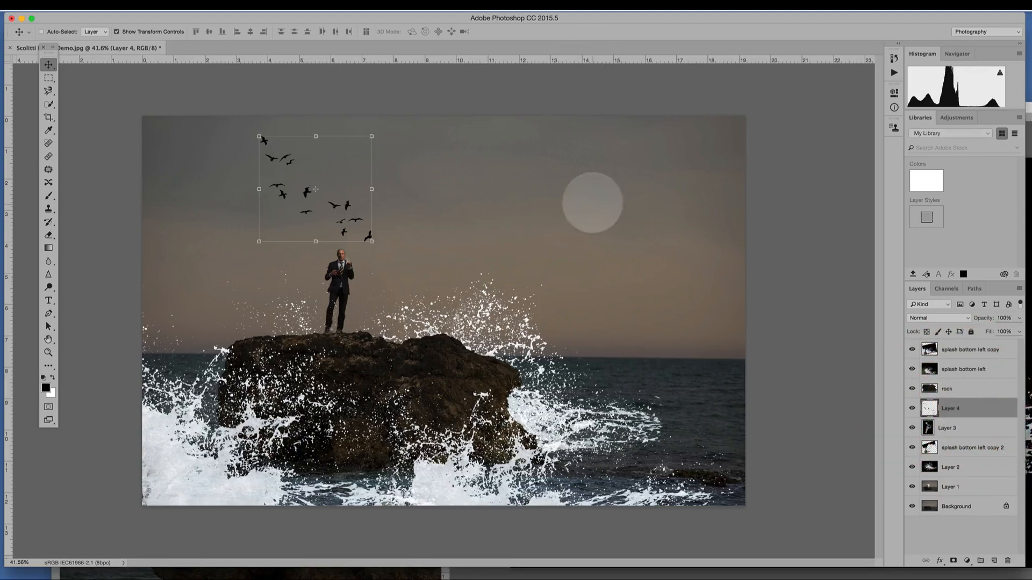
Step: Try to rename the birds layer as "Birds left"
double_click(950, 408)
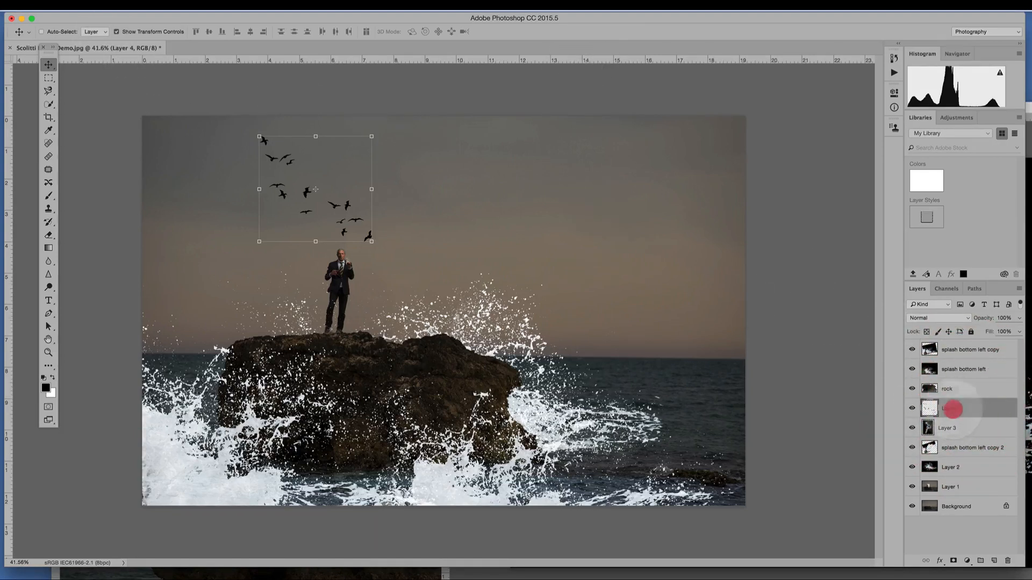
type("B")
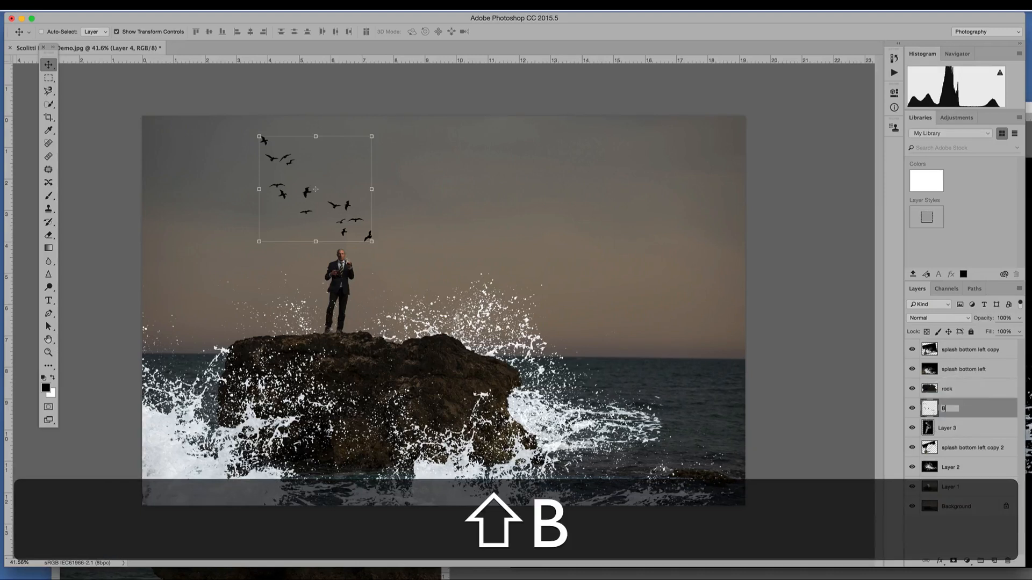
type("irds left")
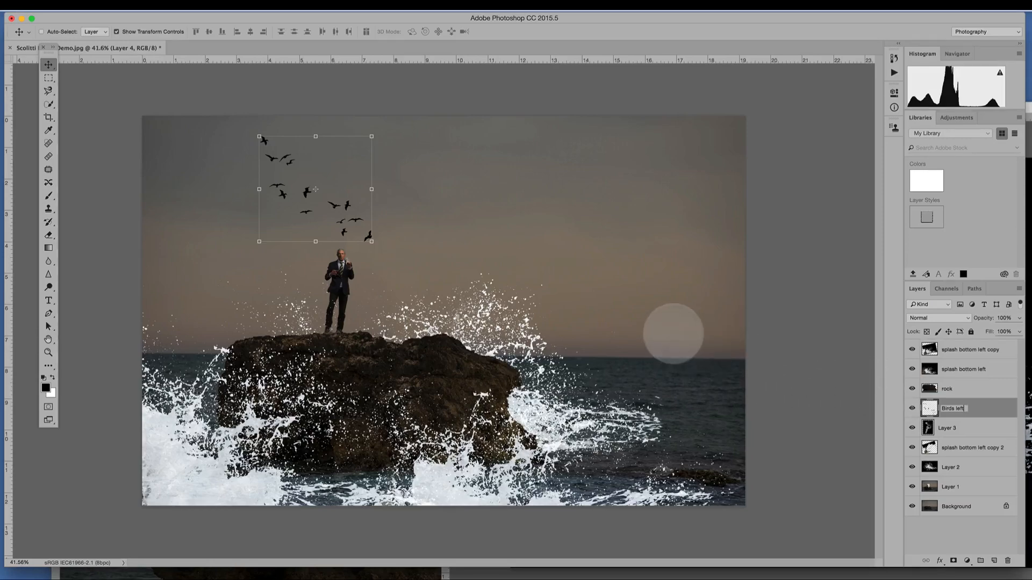
Step: Duplicate the birds layer and move the copy across to the right side of the sky
key("super+j")
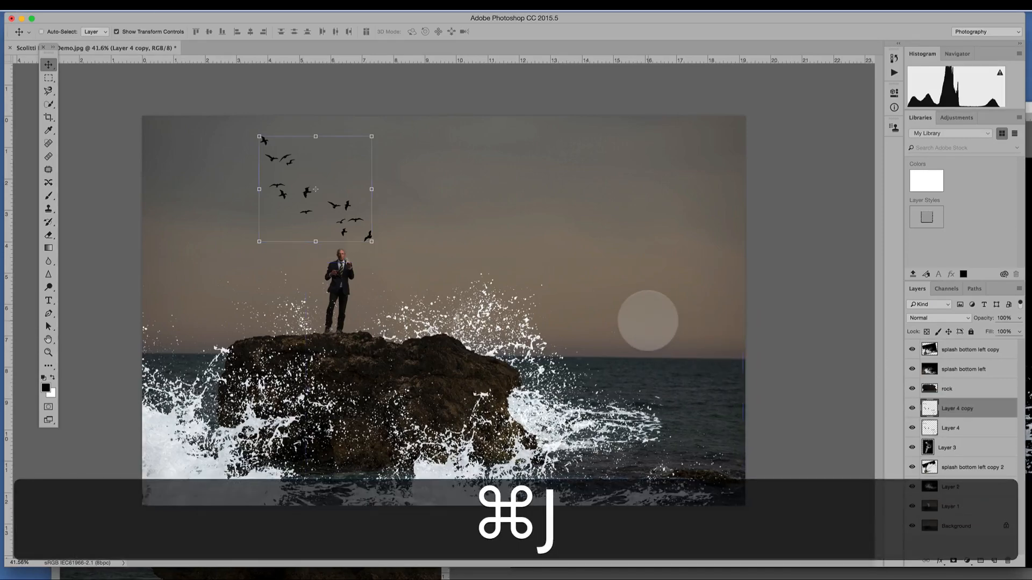
scroll(647, 321, "up", 15)
scroll(532, 244, "down", 15)
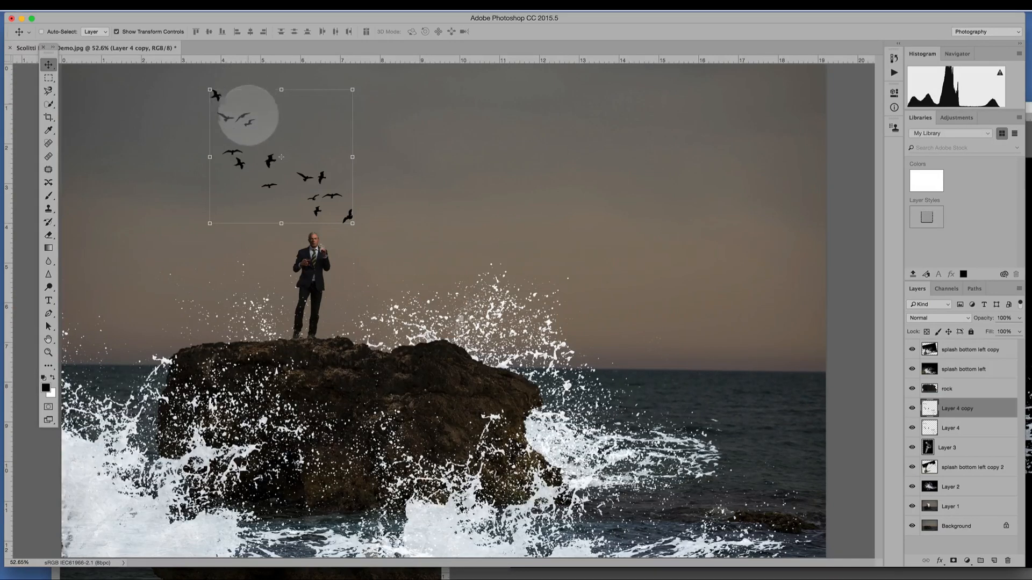
left_click_drag(247, 126, 519, 150)
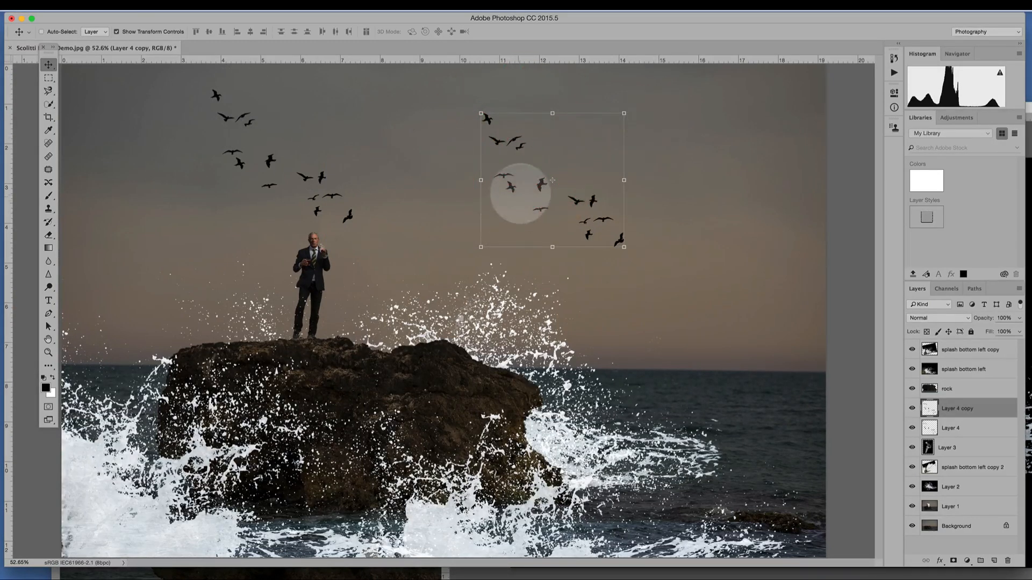
left_click_drag(516, 187, 637, 164)
Step: Scale the copied birds proportionally to about 71% and apply the transformation while switching to the Eraser tool
key("super+minus")
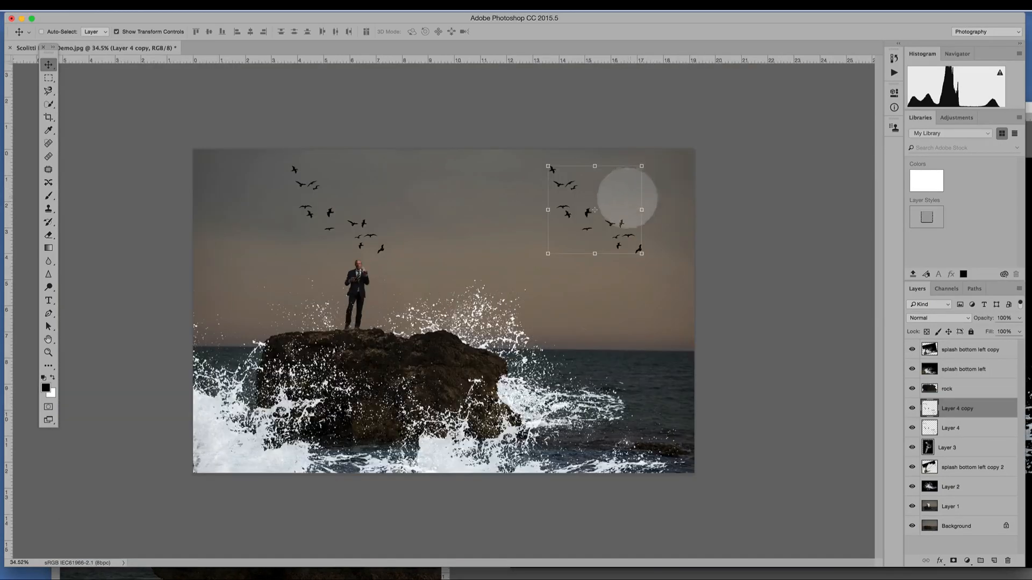
left_click_drag(640, 253, 591, 219)
key("super+plus")
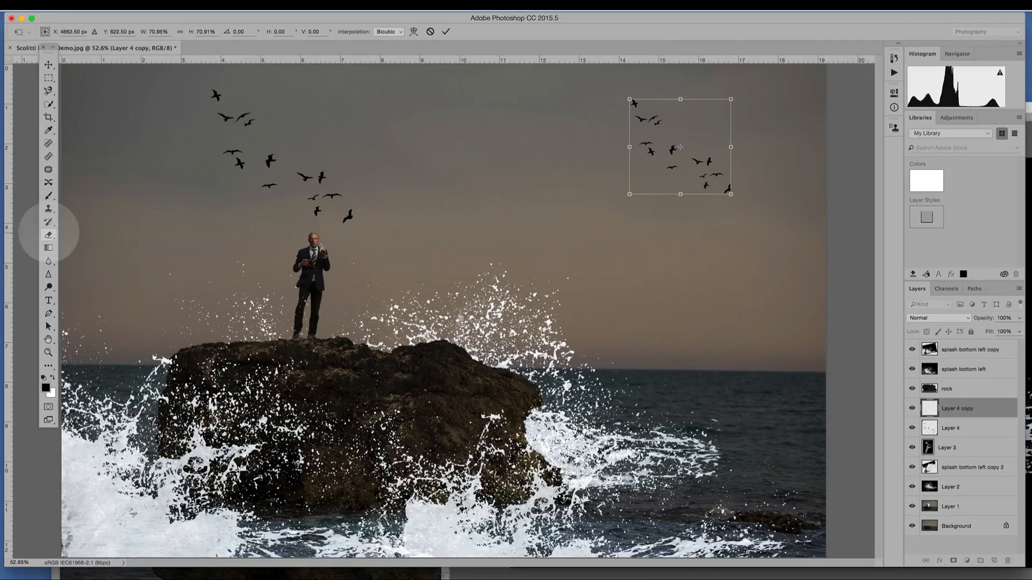
left_click(49, 234)
left_click(603, 195)
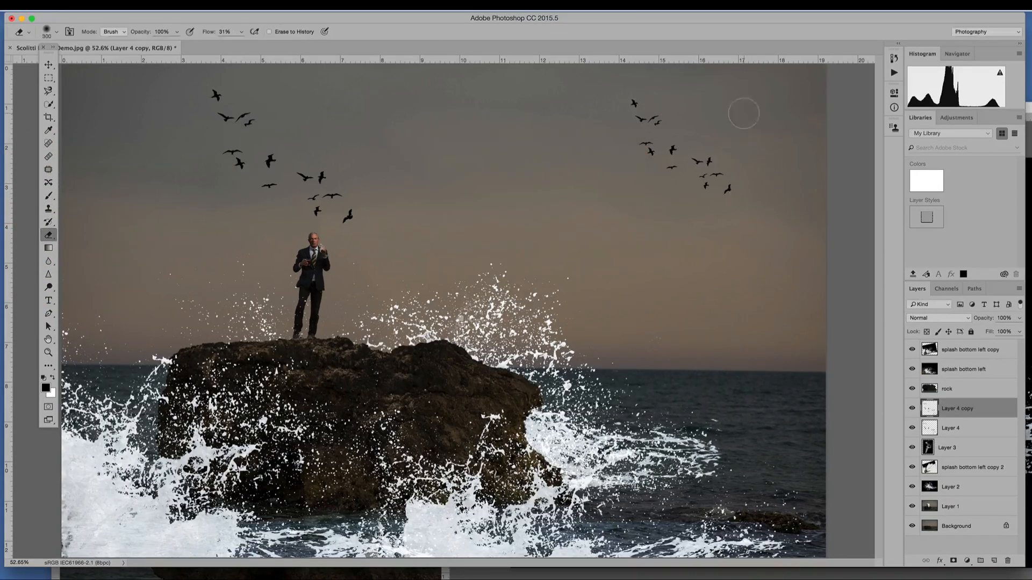
Step: Erase the larger birds from the copied flock with a 90-pixel Eraser, keeping six scattered birds
scroll(741, 110, "up", 10)
scroll(642, 170, "down", 6)
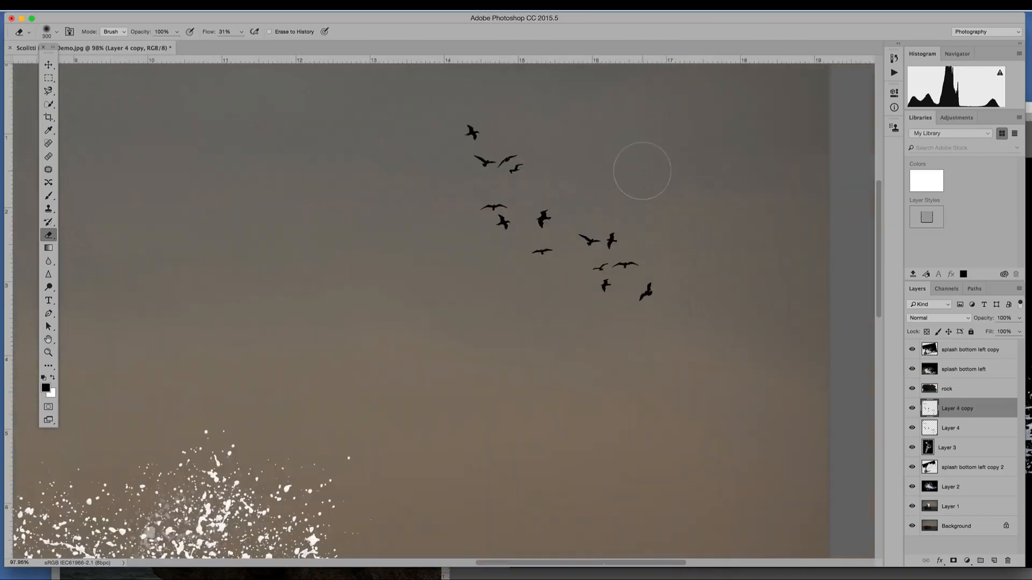
key("bracketleft")
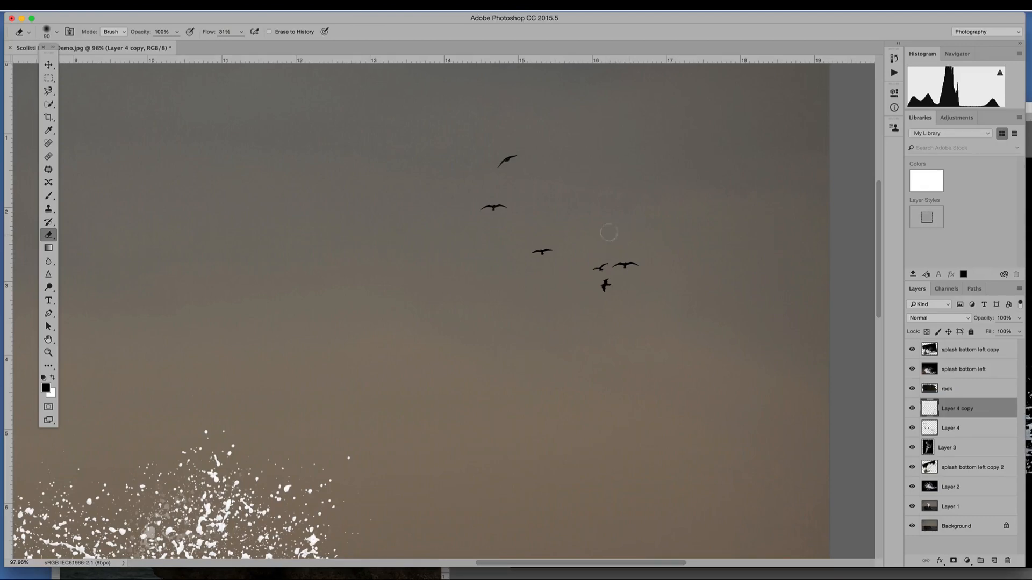
key("super+0")
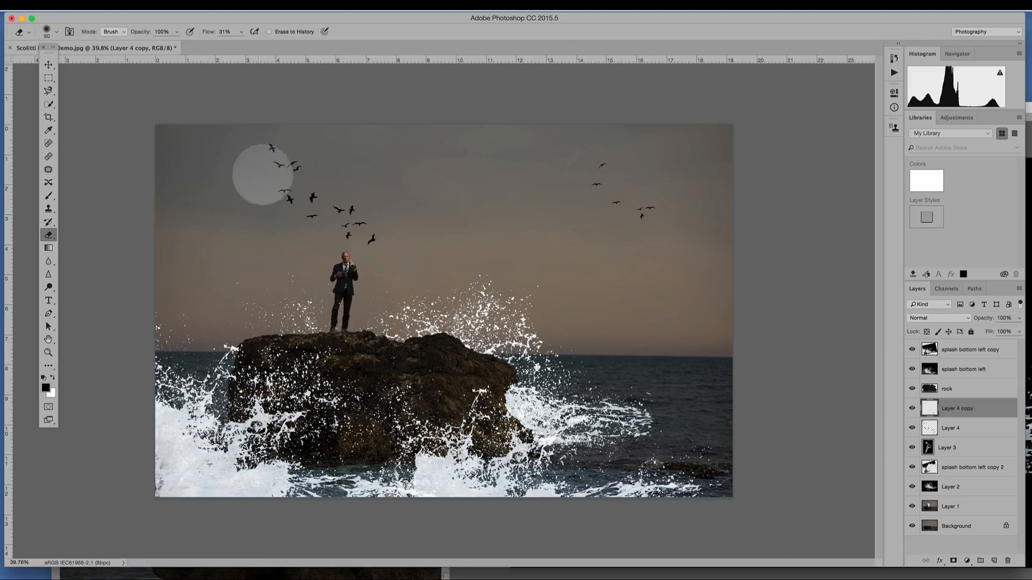
Step: Rename the copied birds layer as "Birds right"
scroll(265, 182, "up", 3)
mouse_move(454, 269)
left_mouse_down()
mouse_move(447, 281)
mouse_move(467, 280)
left_mouse_up()
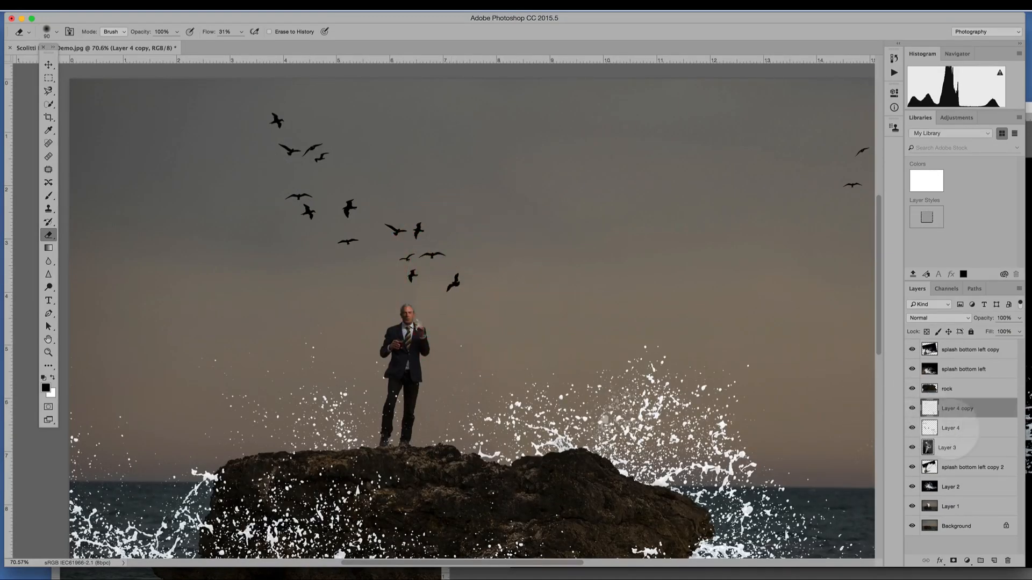
double_click(954, 408)
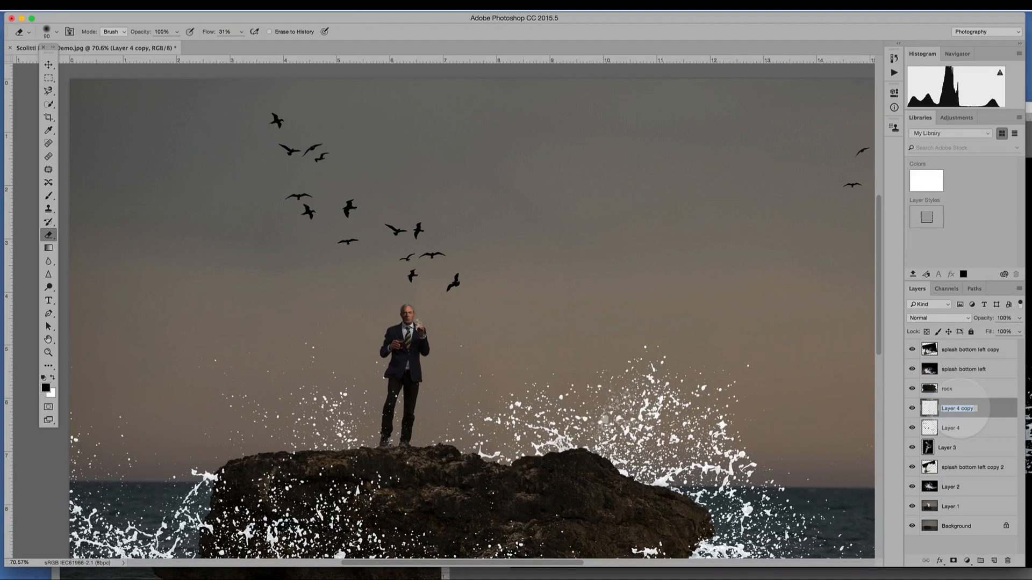
type("Birds")
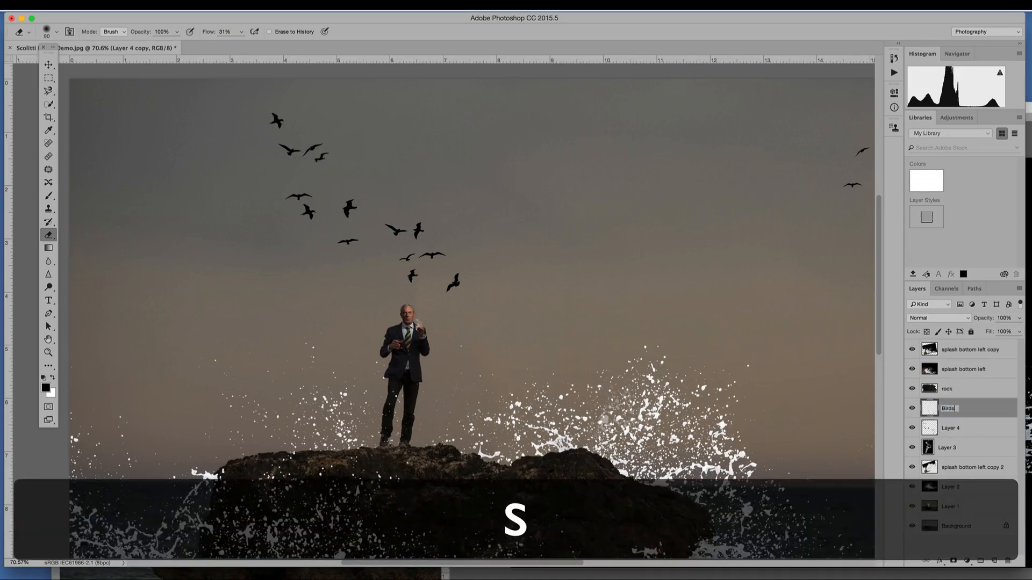
type(" right")
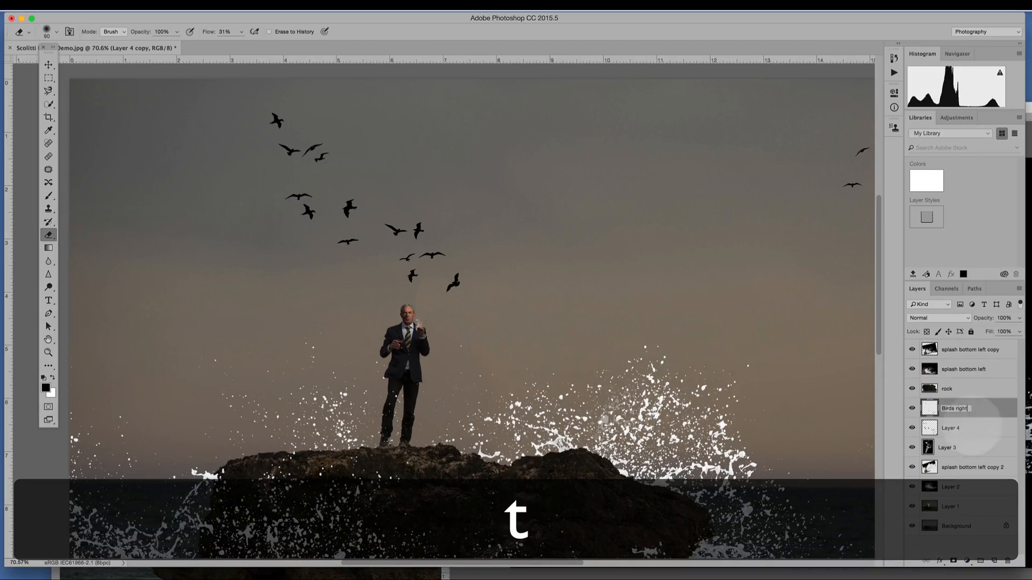
Step: Rename the original birds layer, Layer 4, as "Birds left"
left_click(958, 428)
double_click(952, 428)
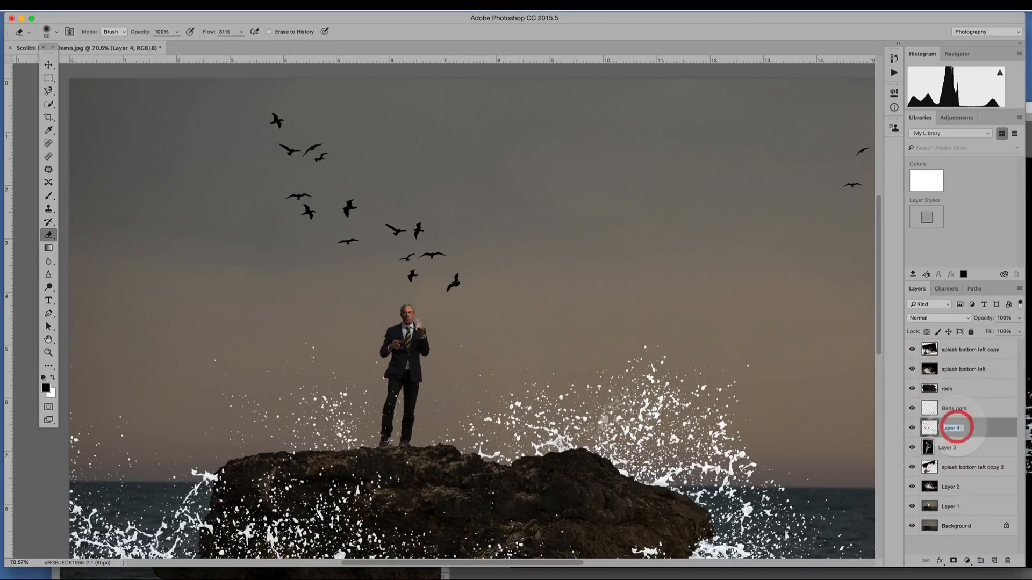
type("Bir")
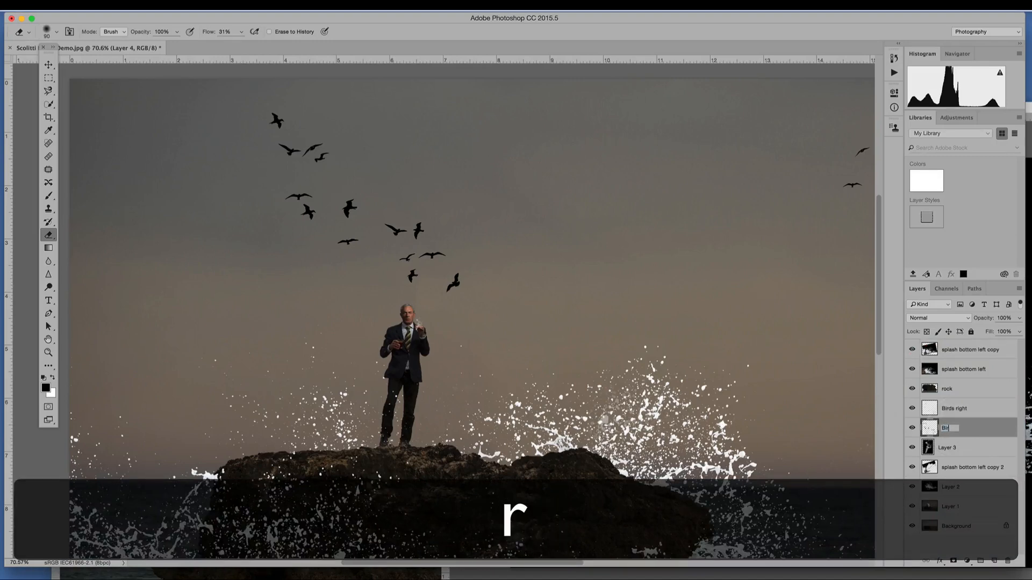
type("ds left")
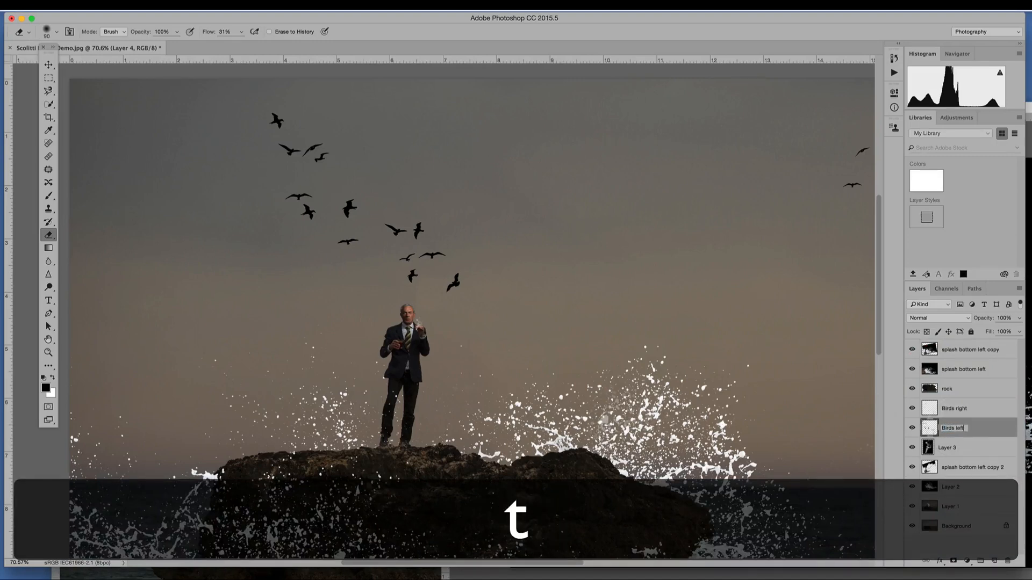
left_click(918, 428)
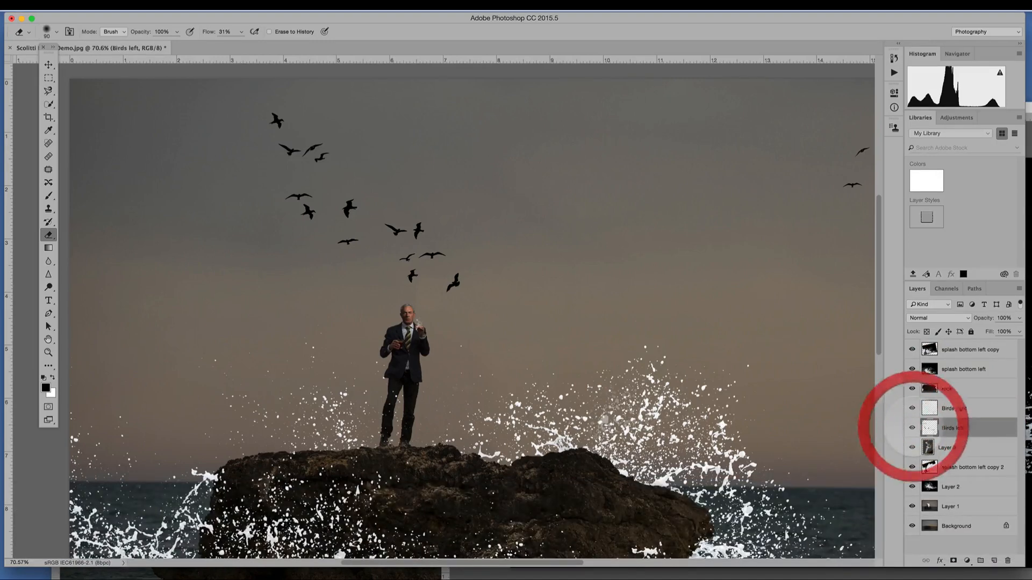
Step: Toggle the Birds left layer's visibility to check it, then erase its lowest bird beside the man's head and the large bird mid-flock
left_click(912, 428)
left_click(911, 427)
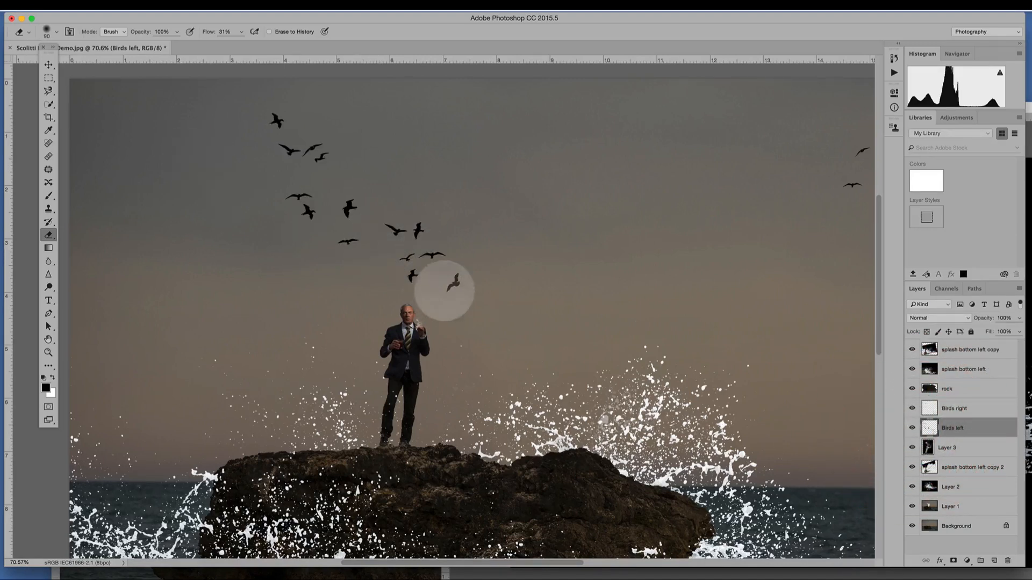
left_click(450, 289)
mouse_move(451, 289)
left_mouse_down()
mouse_move(440, 298)
mouse_move(475, 281)
left_mouse_up()
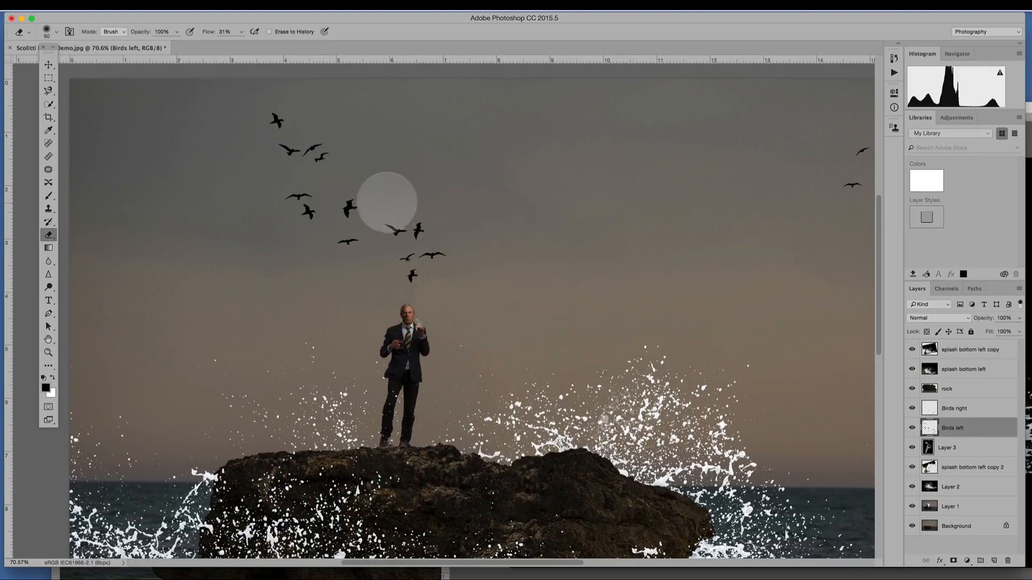
left_click_drag(348, 199, 371, 196)
left_click(359, 203)
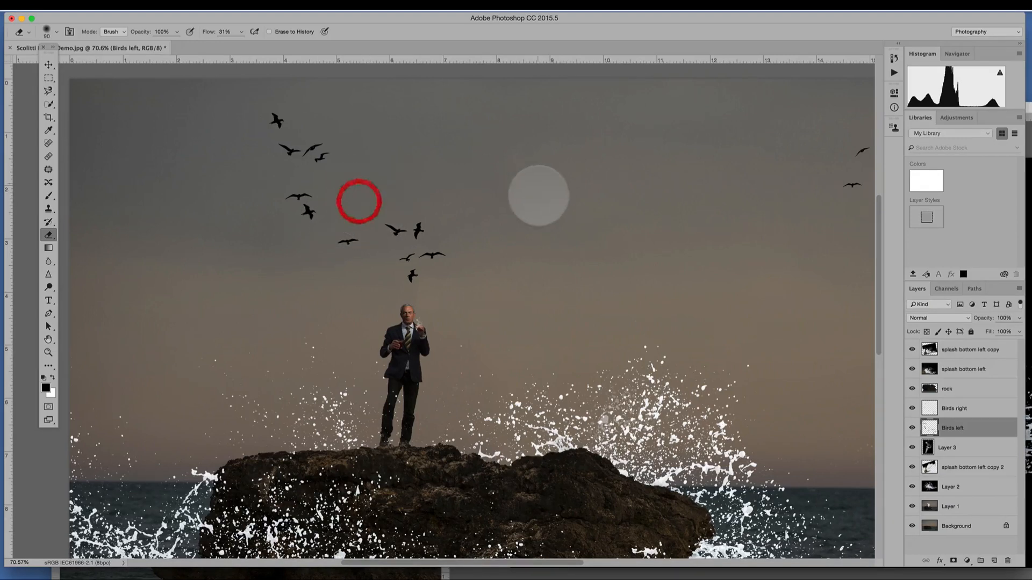
scroll(535, 201, "down", 5)
scroll(535, 201, "up", 3)
scroll(534, 201, "down", 3)
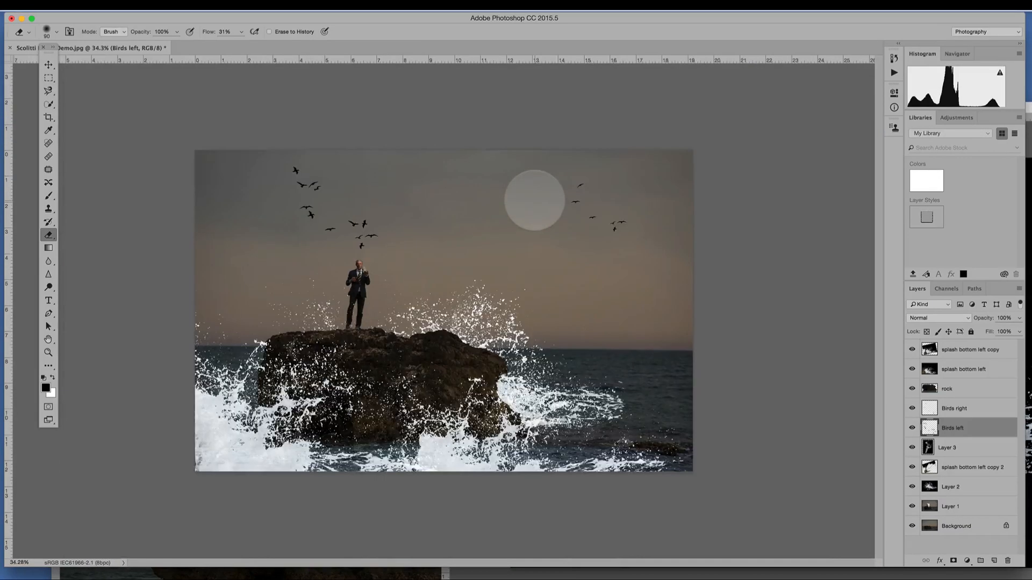
scroll(535, 201, "up", 3)
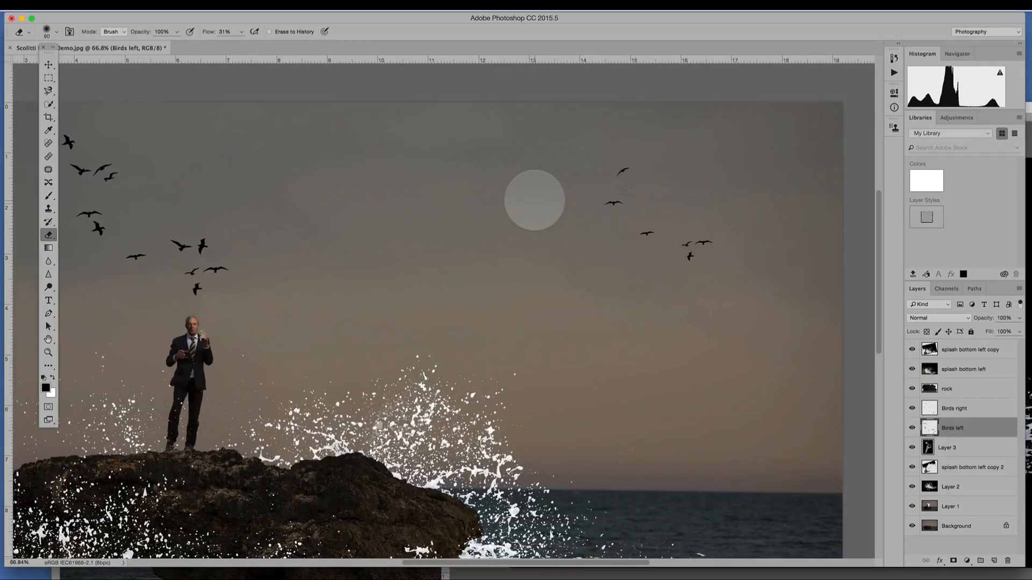
scroll(535, 200, "down", 3)
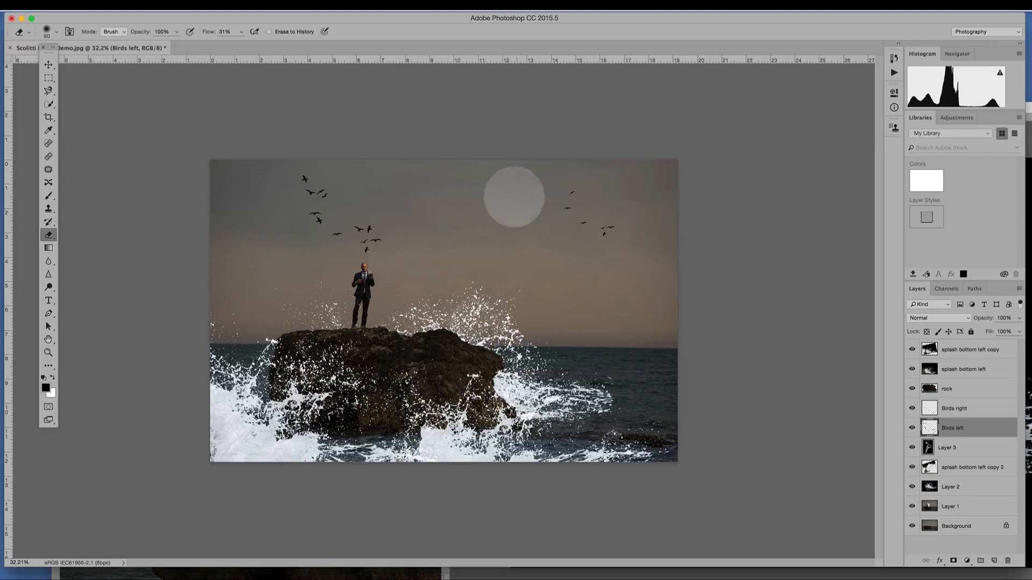
Step: Duplicate the Birds right layer and place the copy between the two flocks, scaled proportionally to about 78%
left_click(971, 408)
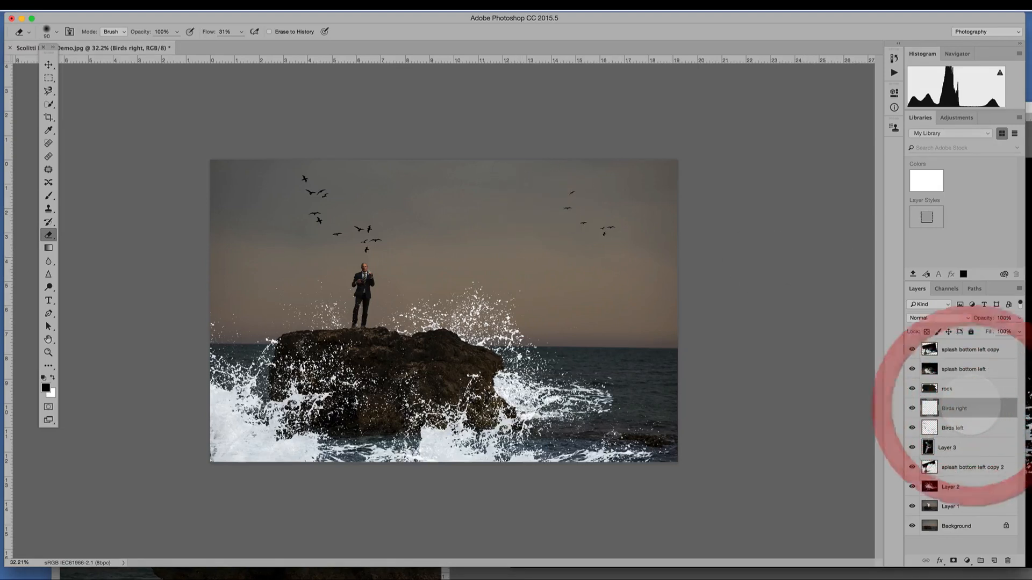
key("super+j")
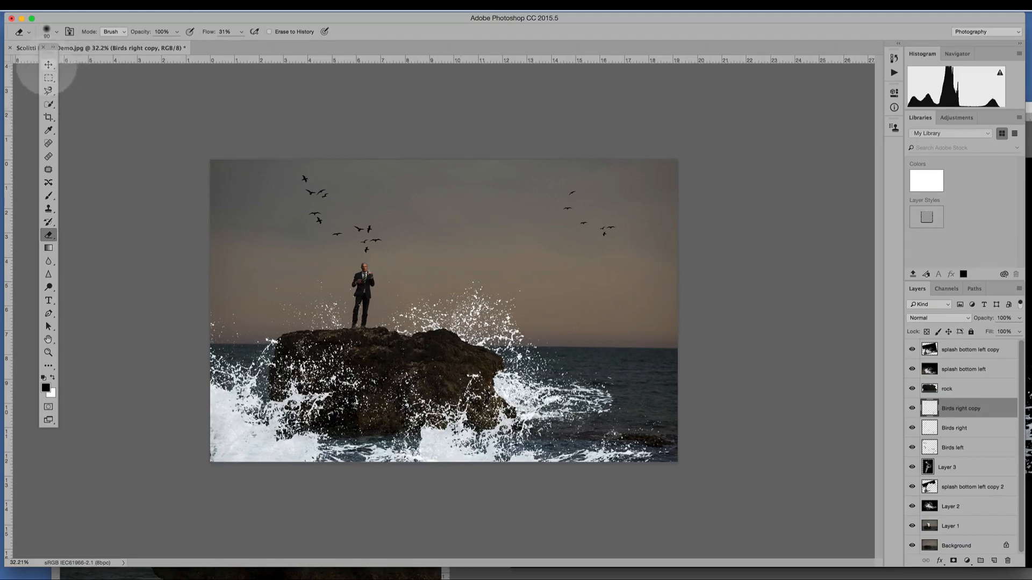
left_click(49, 64)
left_click_drag(492, 220, 194, 204)
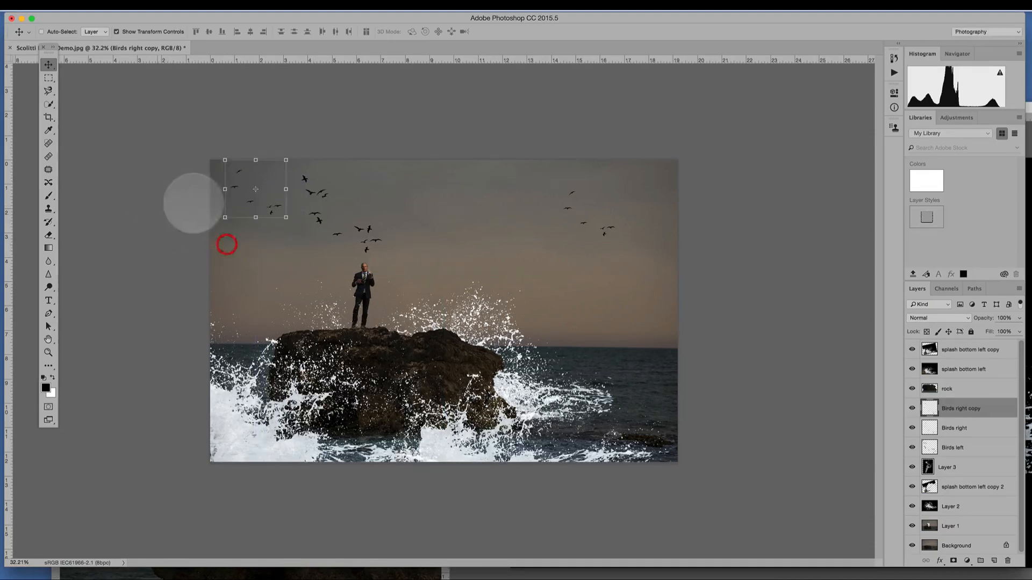
left_click_drag(285, 217, 483, 216)
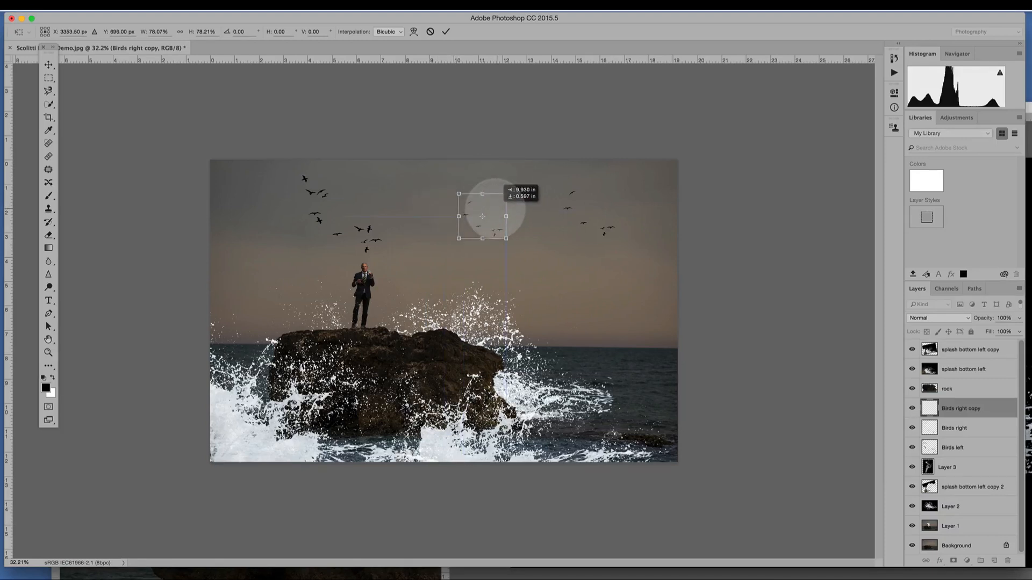
left_click(446, 31)
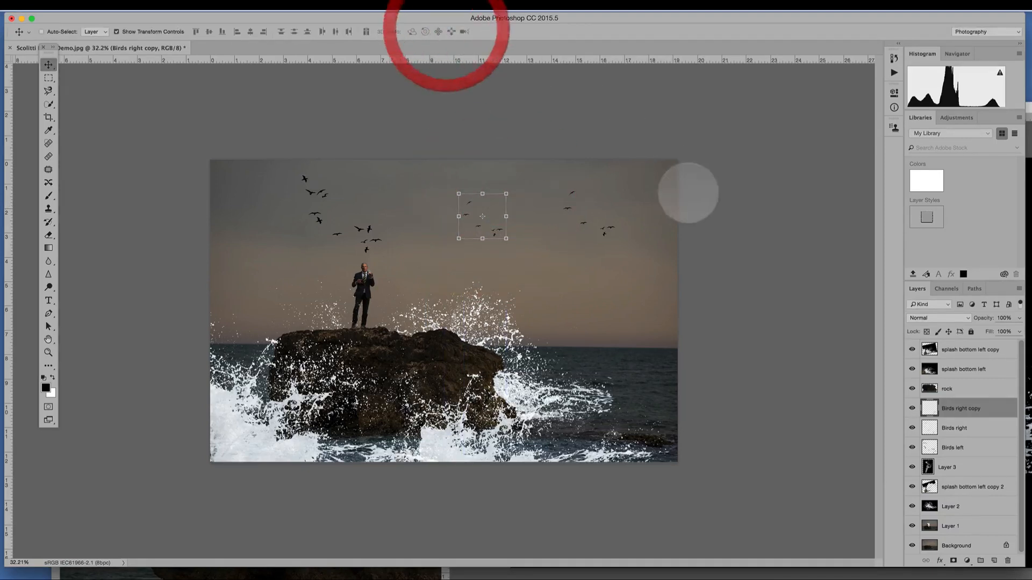
Step: Hide the Birds right copy layer, and copy the Background's full-width upper sky strip, feathered 20 px, onto a new layer
left_click(912, 408)
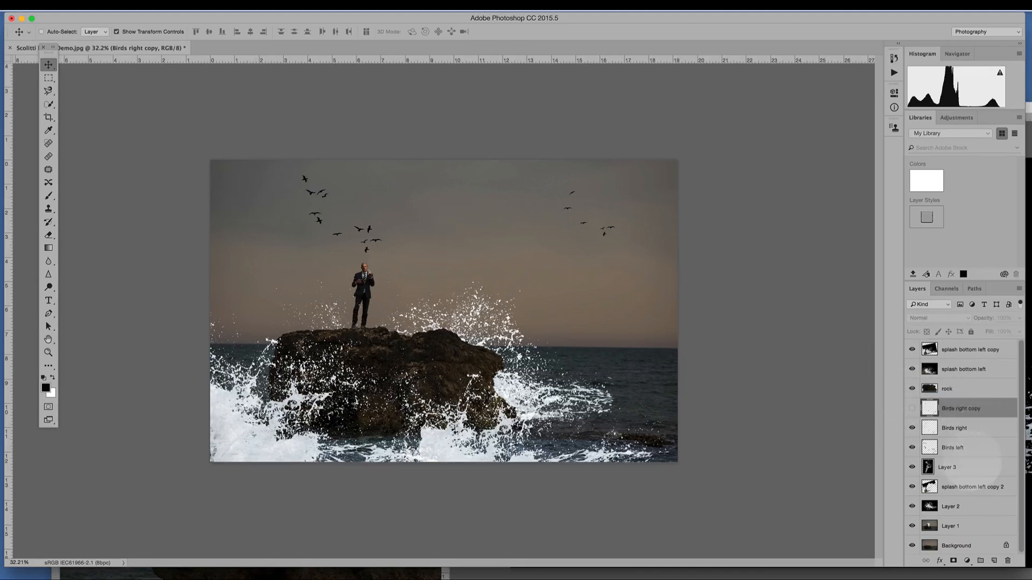
scroll(978, 461, "down", 1)
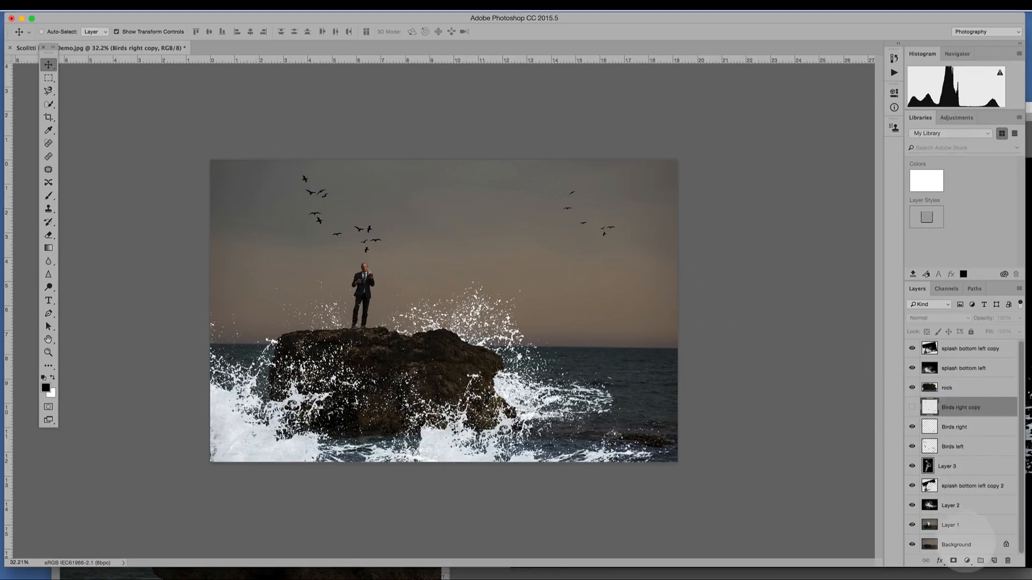
left_click(962, 547)
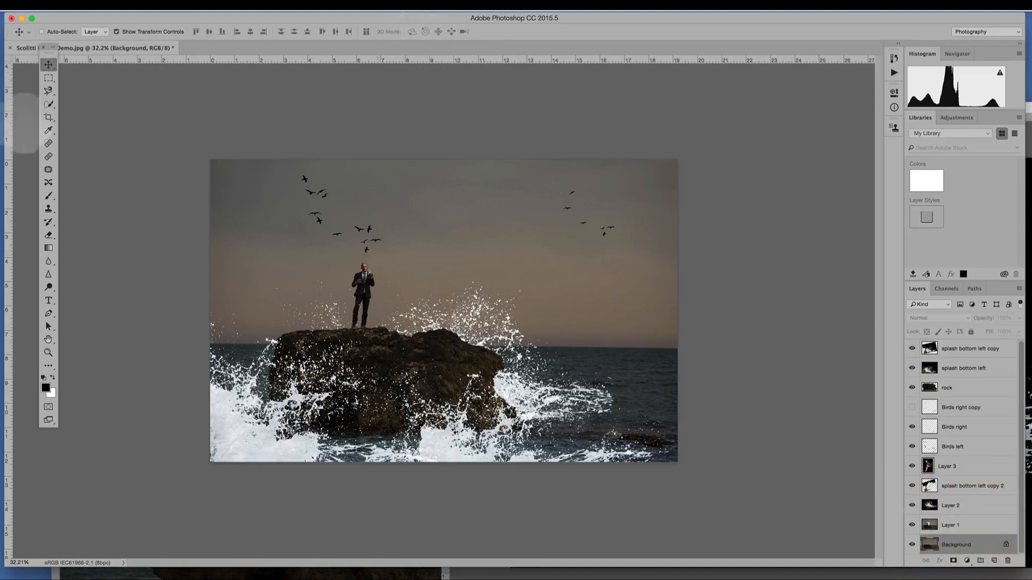
left_click(48, 78)
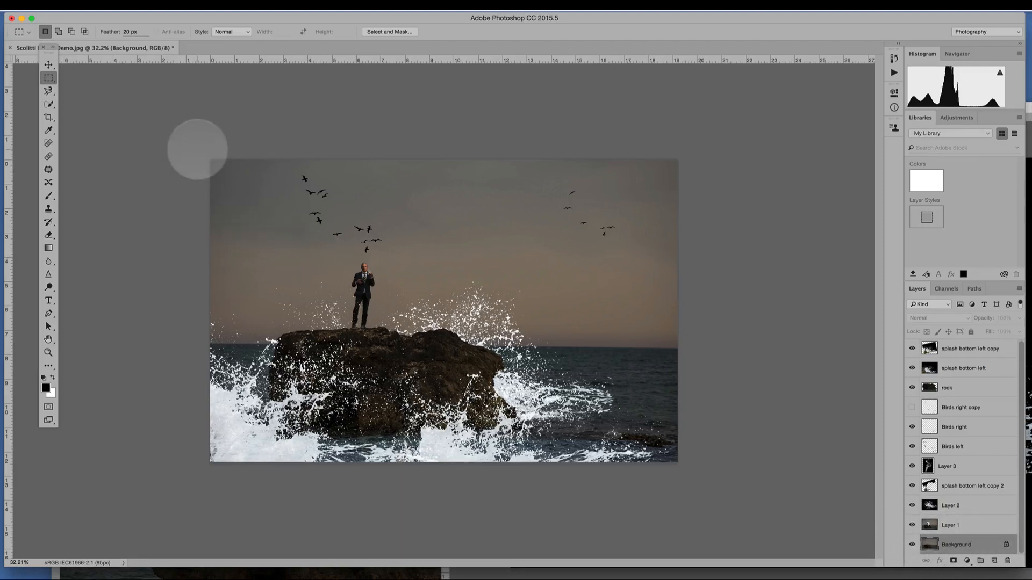
left_click_drag(210, 160, 724, 260)
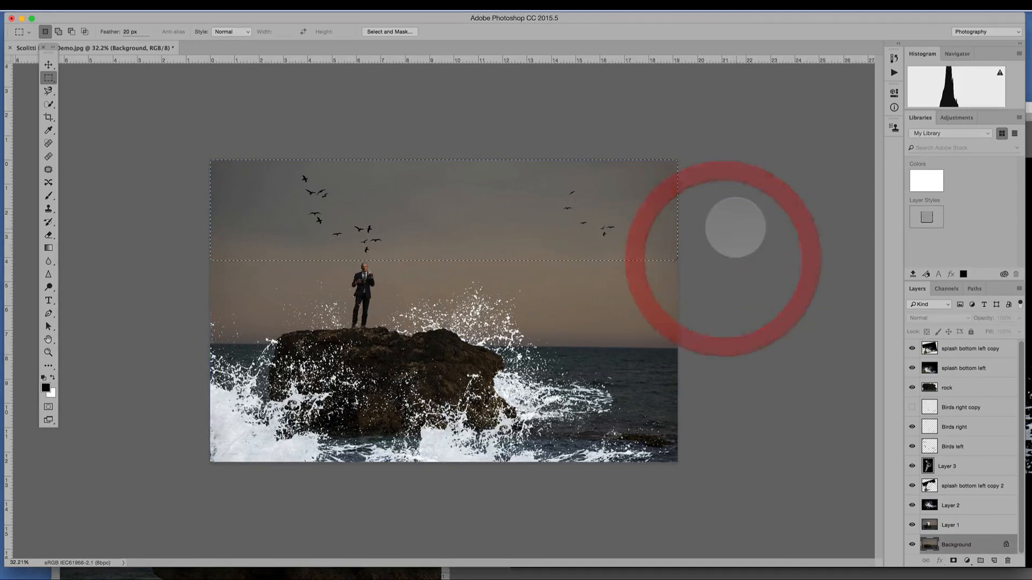
key("super+j")
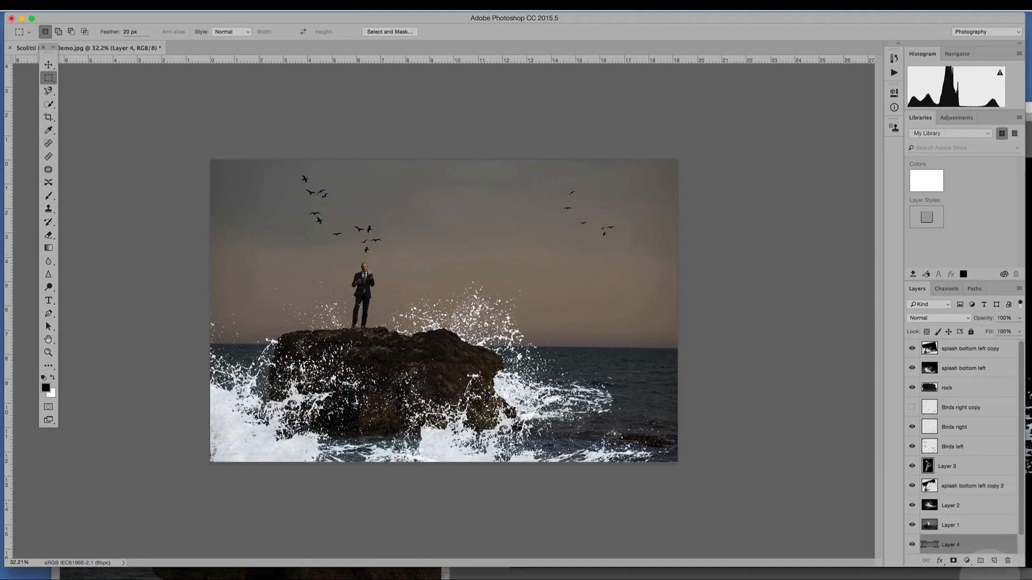
Step: Move the copied sky layer above all others and stretch it over the whole image, about 218% wide and 319% high
left_click(974, 543)
left_click_drag(974, 543, 956, 347)
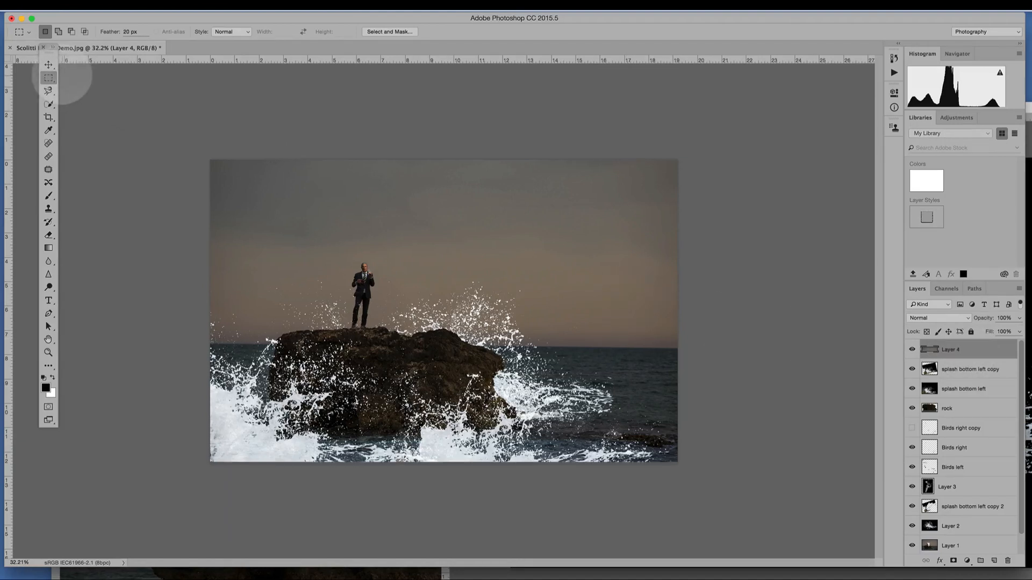
left_click(114, 6)
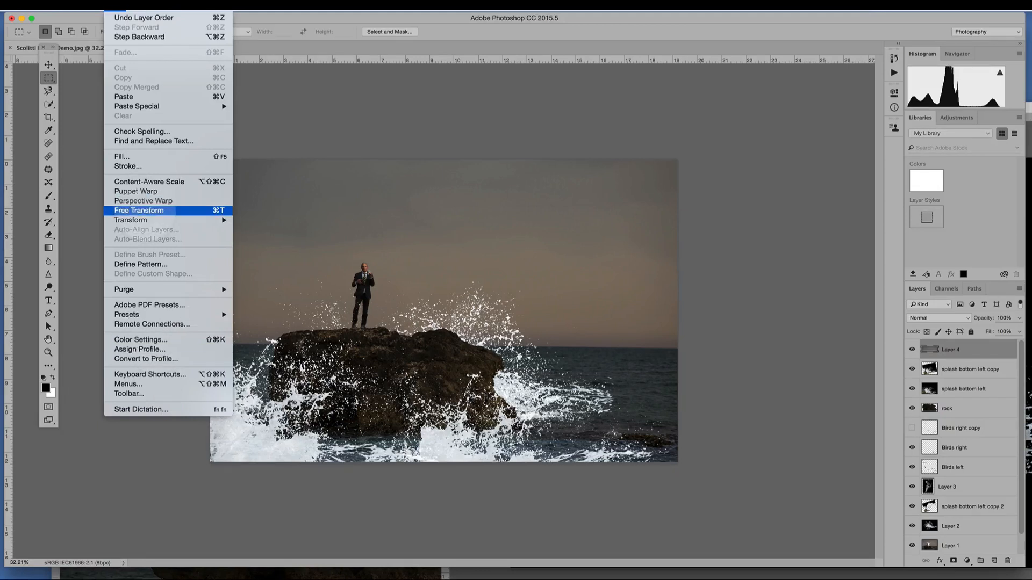
left_click(150, 211)
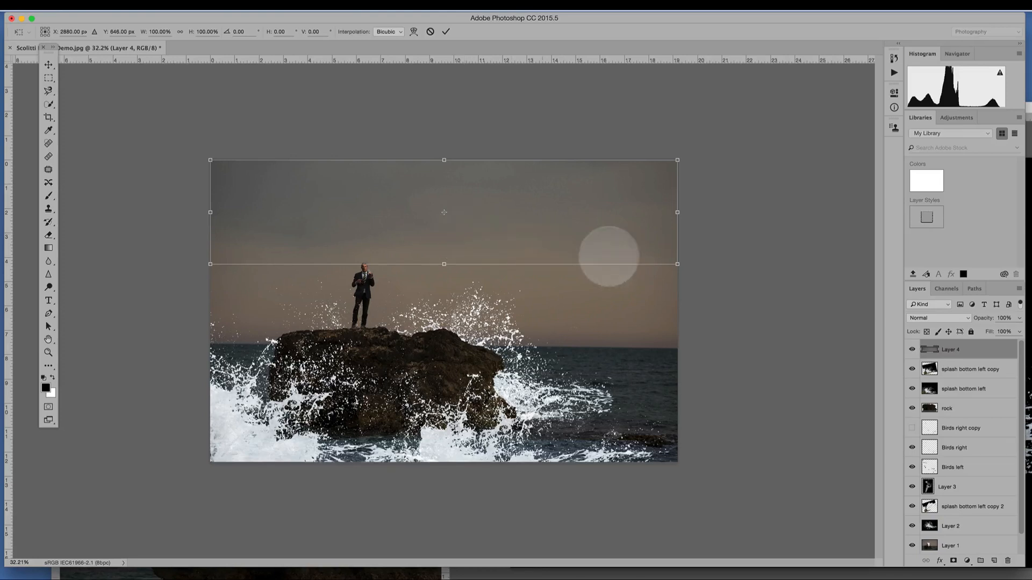
key("shift")
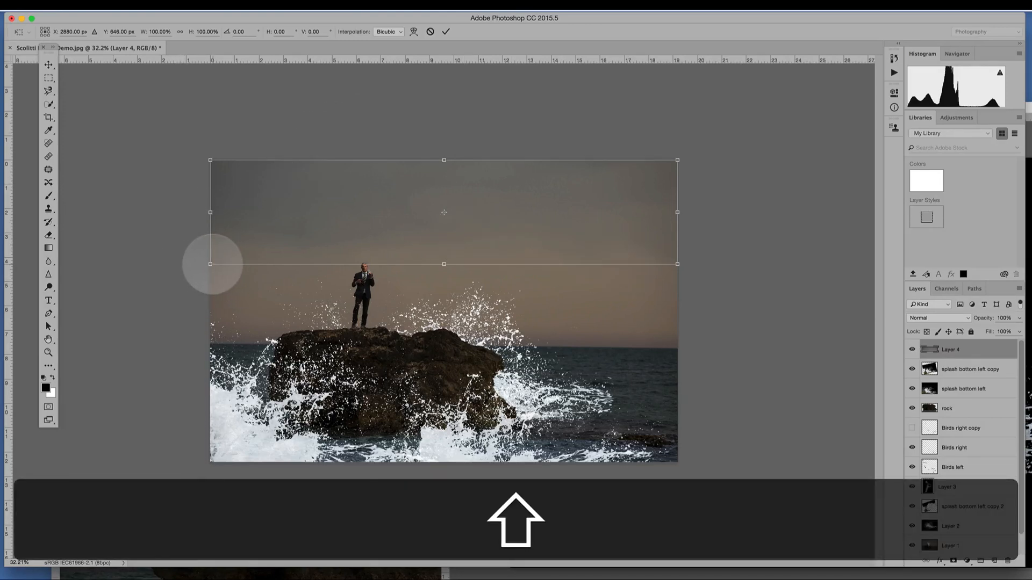
left_click_drag(212, 262, 22, 411)
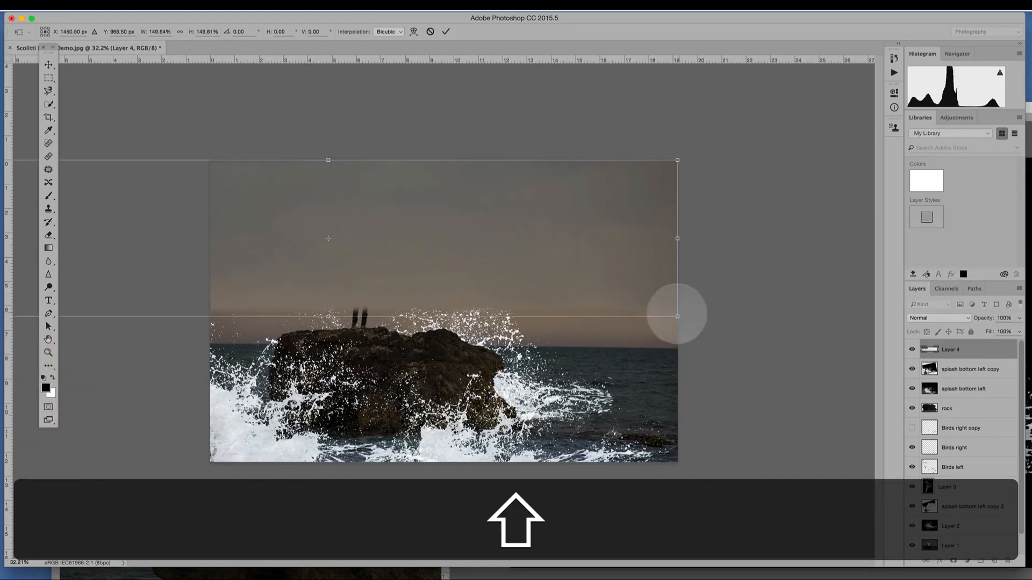
left_click_drag(677, 316, 979, 553)
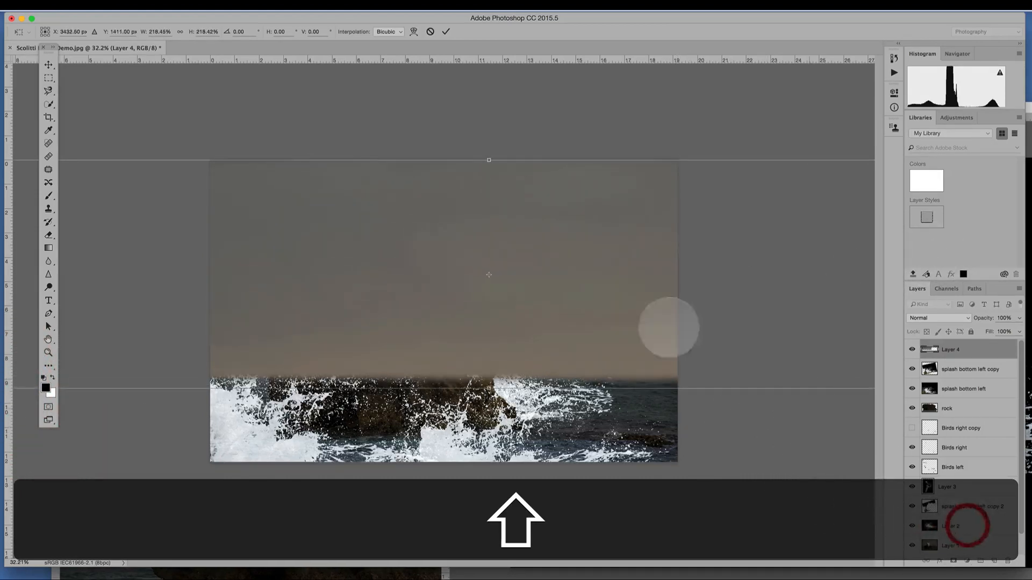
left_click_drag(561, 266, 502, 279)
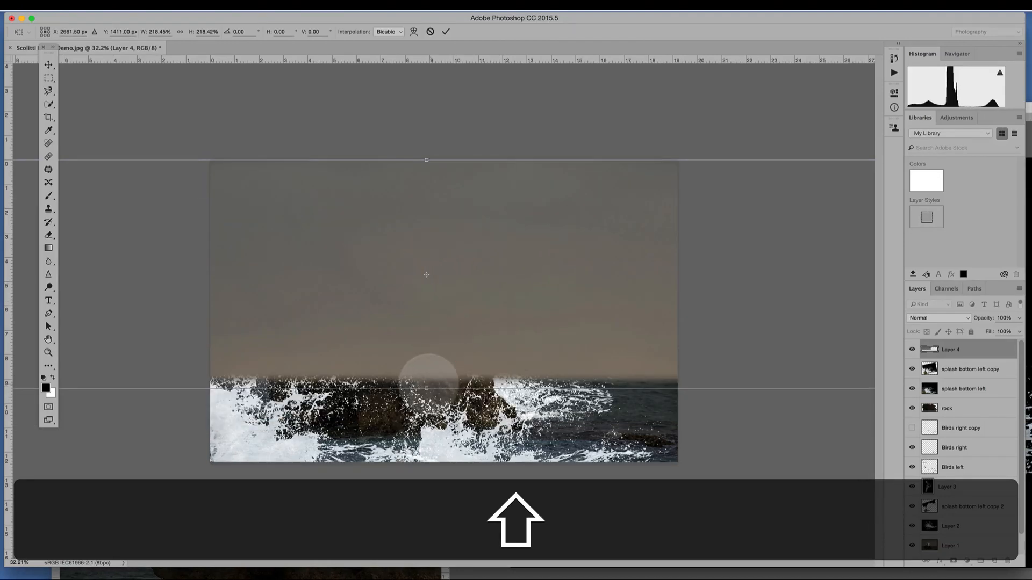
left_click_drag(424, 389, 427, 494)
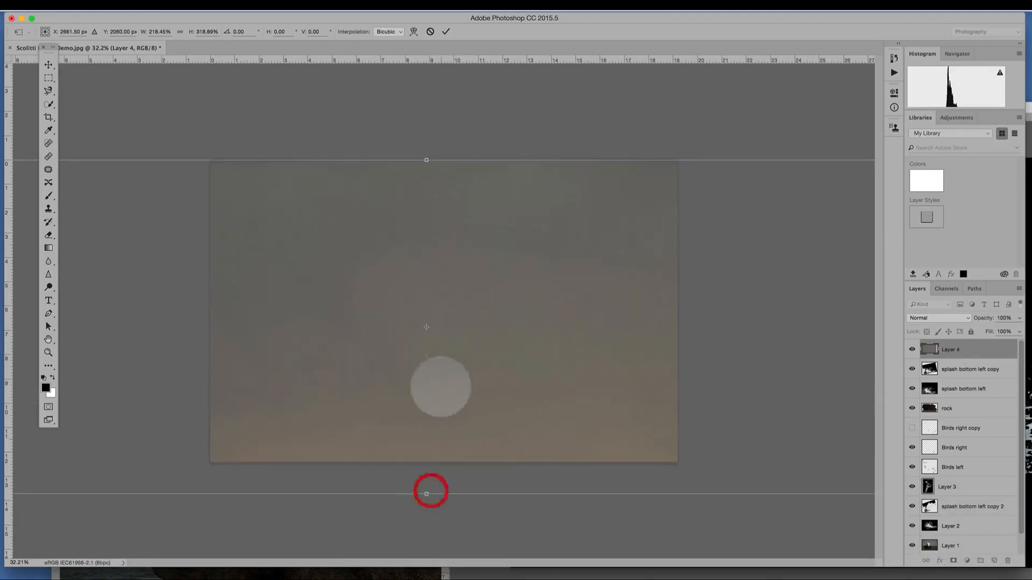
scroll(426, 327, "down", 5)
scroll(426, 327, "up", 4)
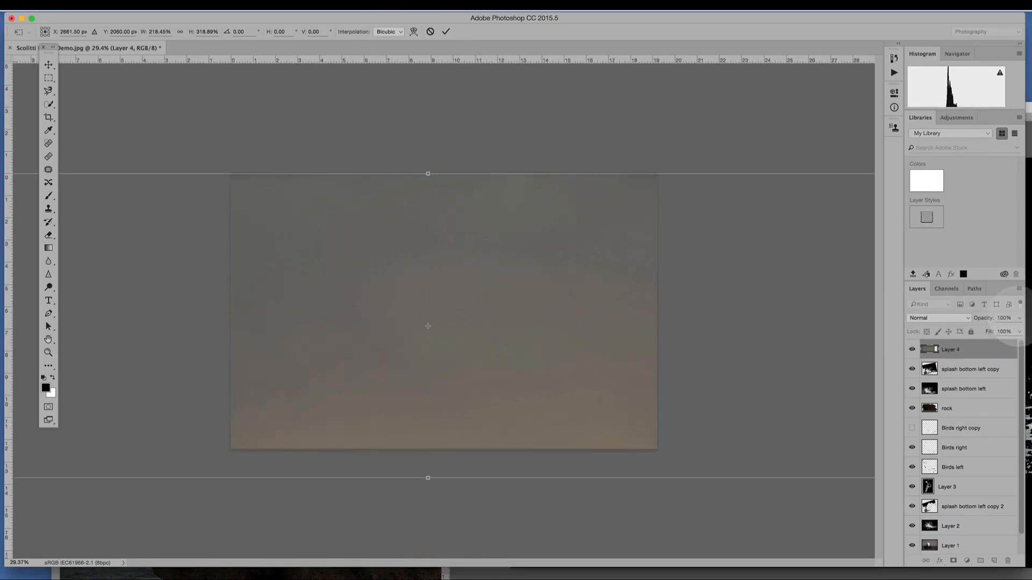
Step: Lower the stretched sky layer's opacity to 15% and apply its transformation
left_click(1019, 318)
left_click_drag(1019, 330, 995, 330)
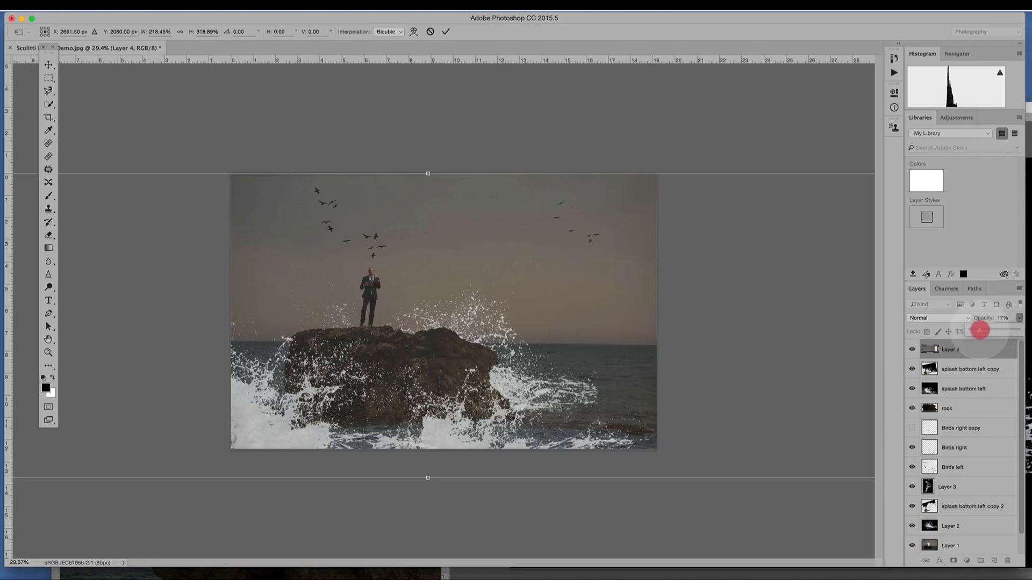
left_click_drag(979, 330, 978, 329)
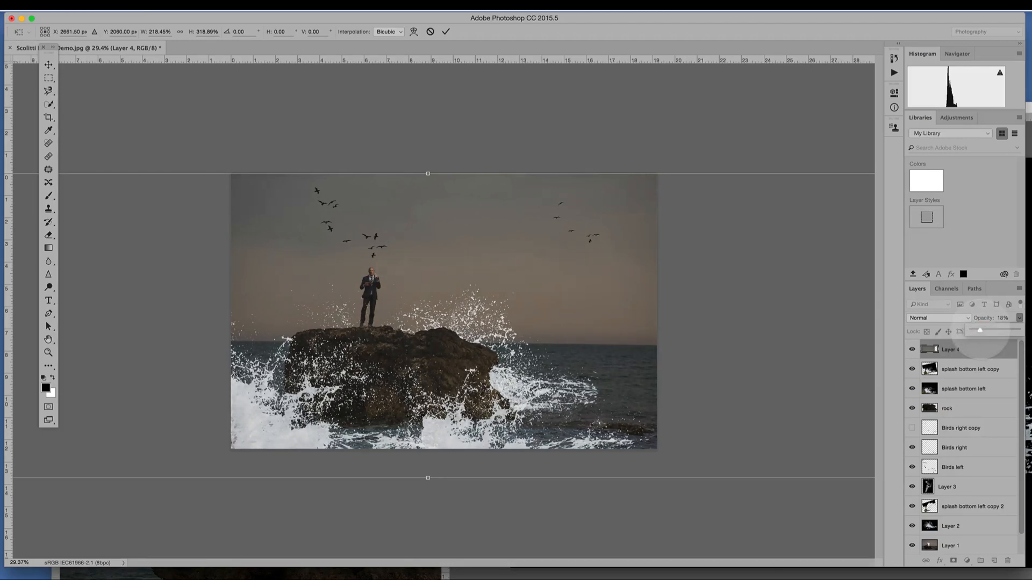
left_click(973, 327)
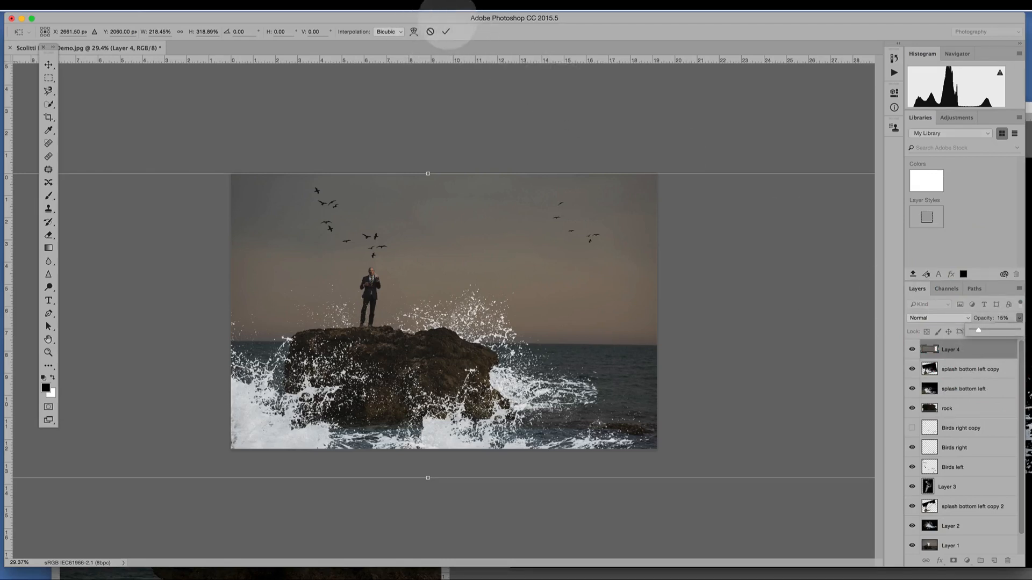
left_click(445, 32)
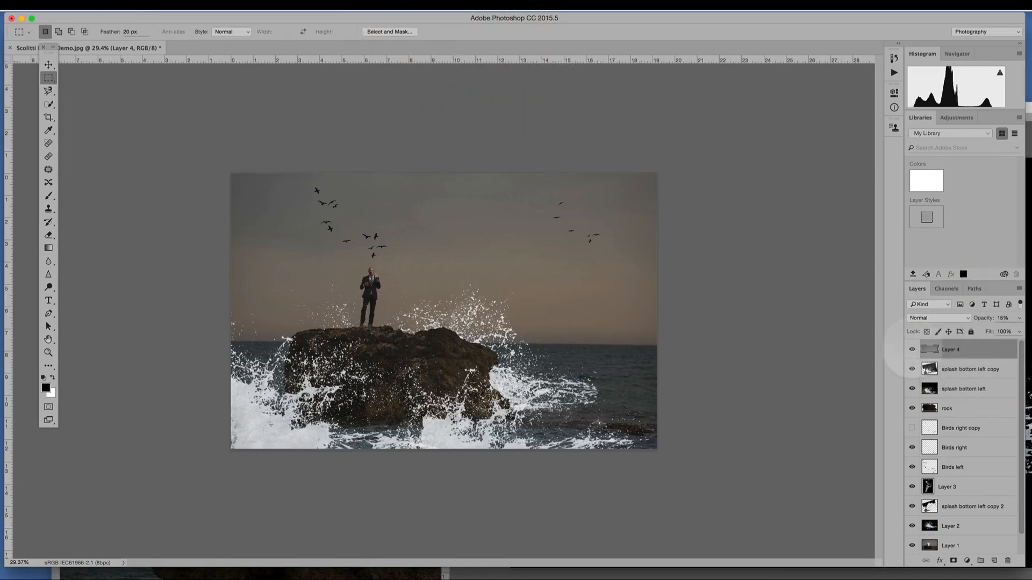
Step: Toggle the sky overlay's visibility repeatedly to compare the scene with and without its haze
left_click(912, 349)
left_click(912, 349)
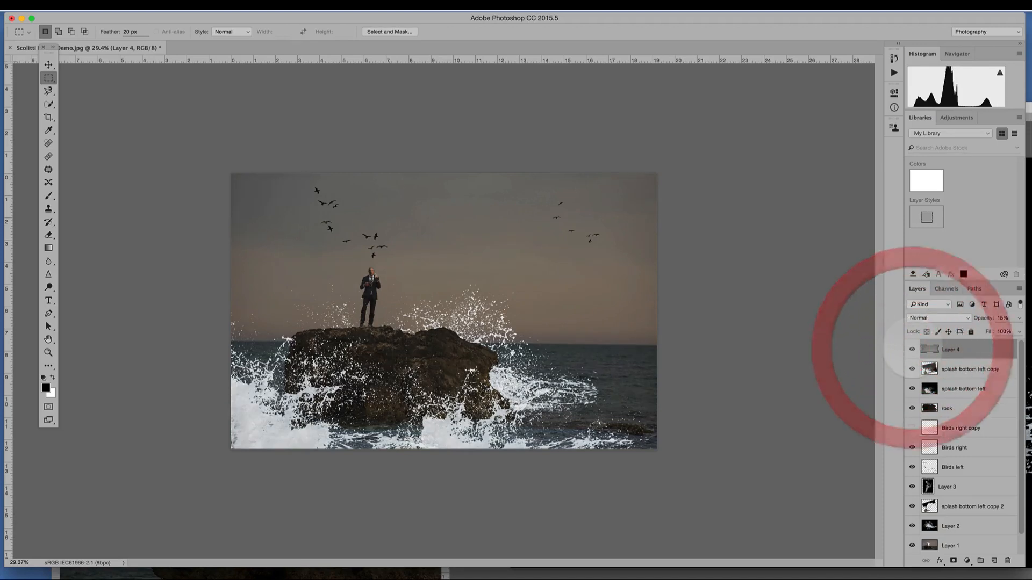
left_click(912, 349)
left_click(912, 349)
left_click(912, 349)
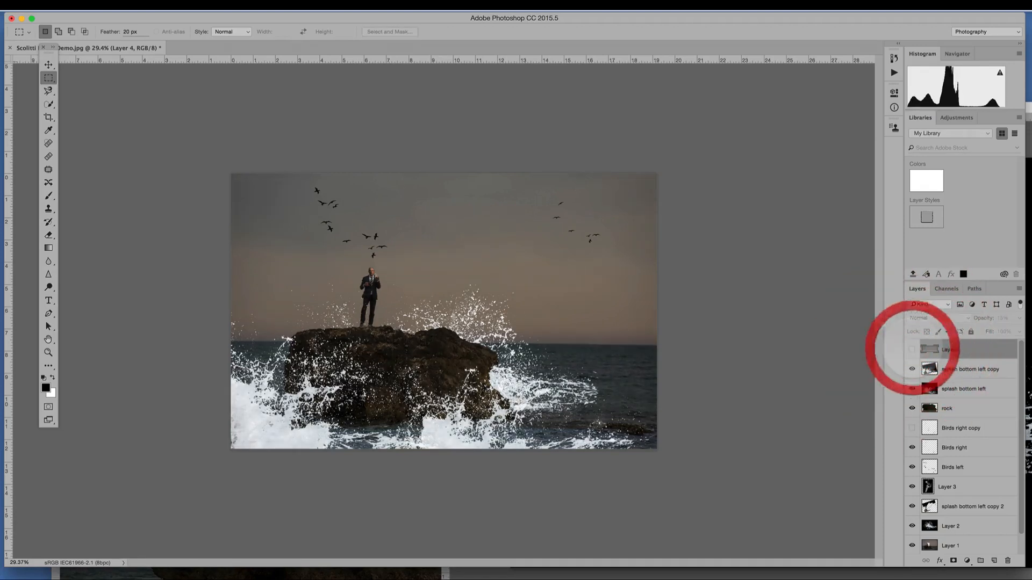
left_click(912, 349)
left_click(912, 349)
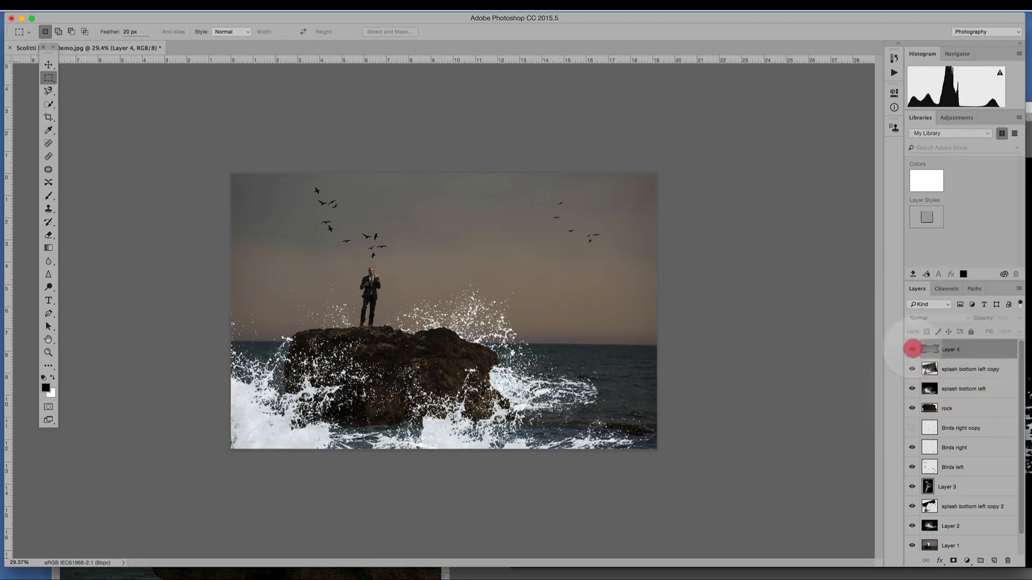
left_click(912, 349)
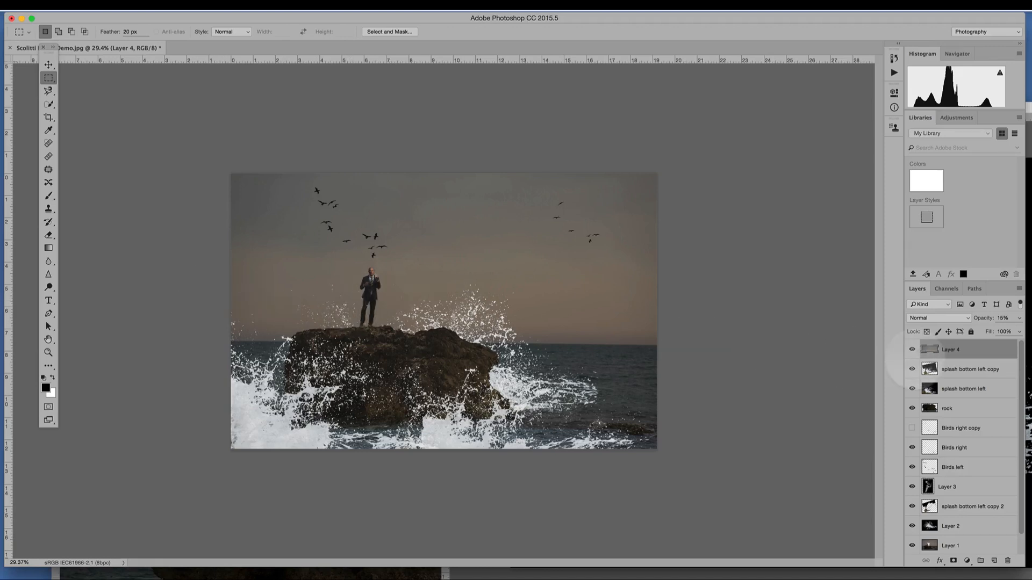
left_click(912, 349)
left_click(912, 349)
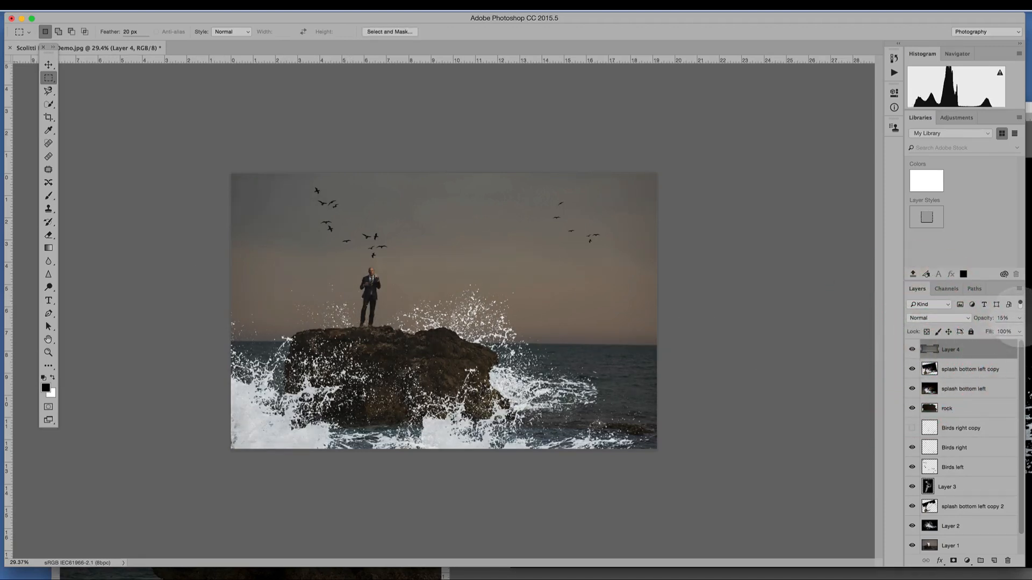
Step: Reduce the sky overlay's opacity to 9% and check the haze by toggling the layer and inspecting the man up close
left_click(1019, 318)
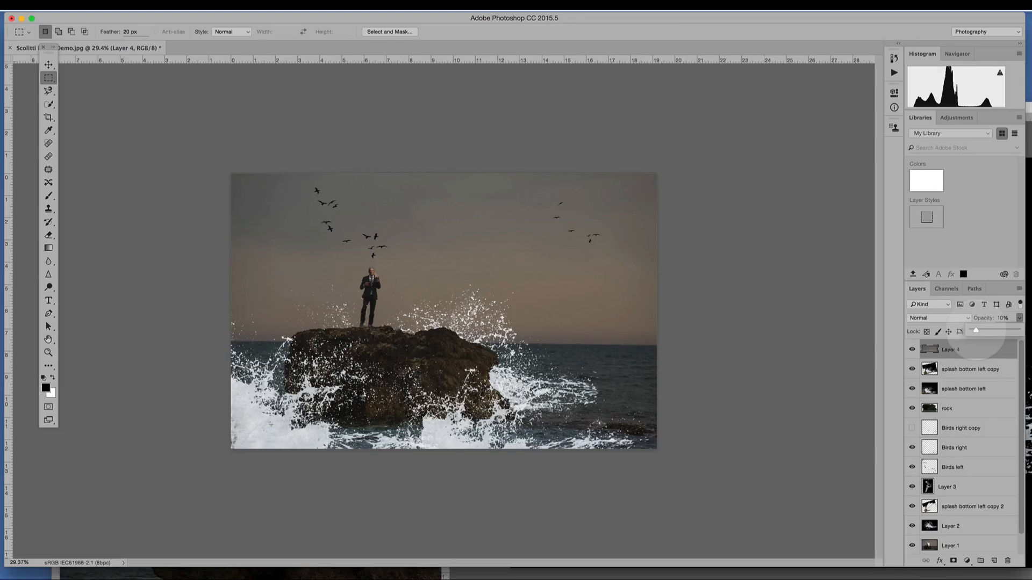
left_click(975, 330)
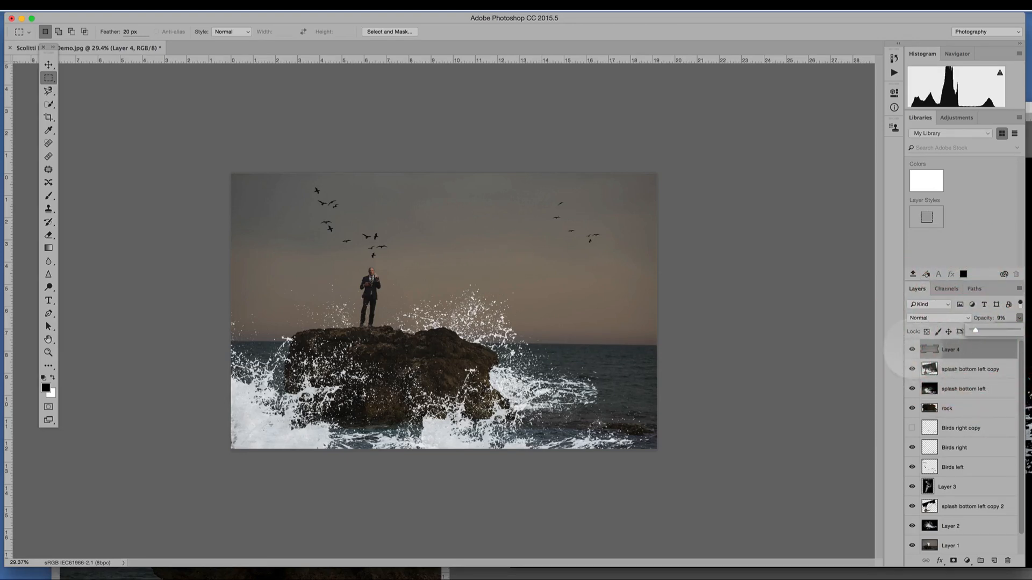
left_click(912, 350)
left_click(912, 349)
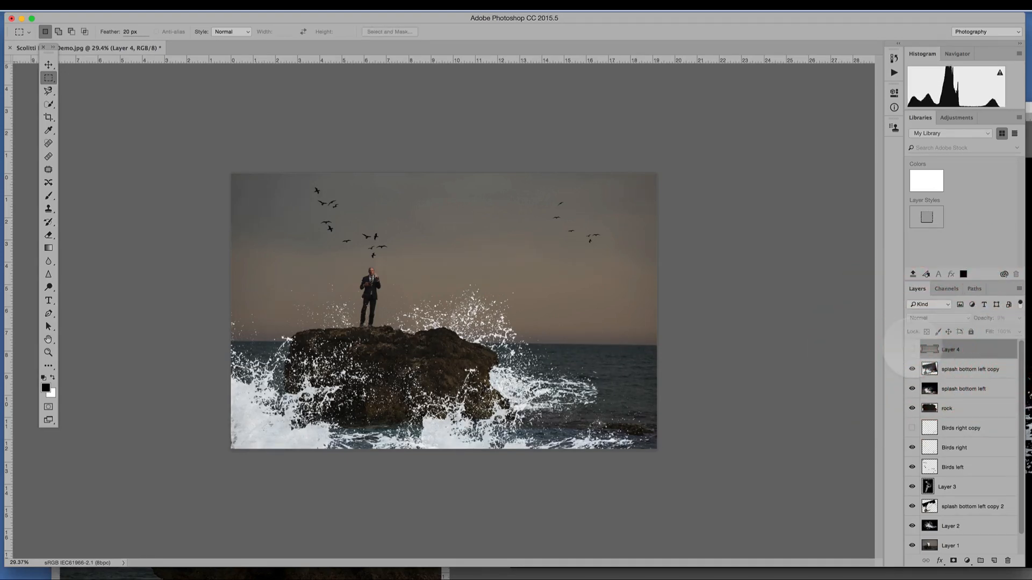
left_click(912, 349)
left_click(912, 349)
scroll(313, 281, "up", 5)
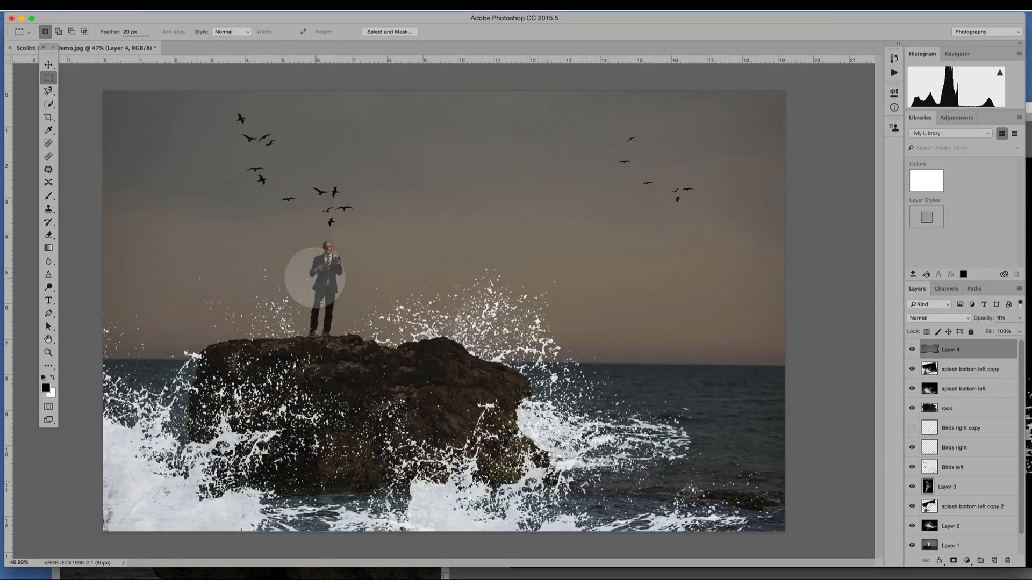
scroll(313, 278, "down", 5)
scroll(313, 278, "up", 5)
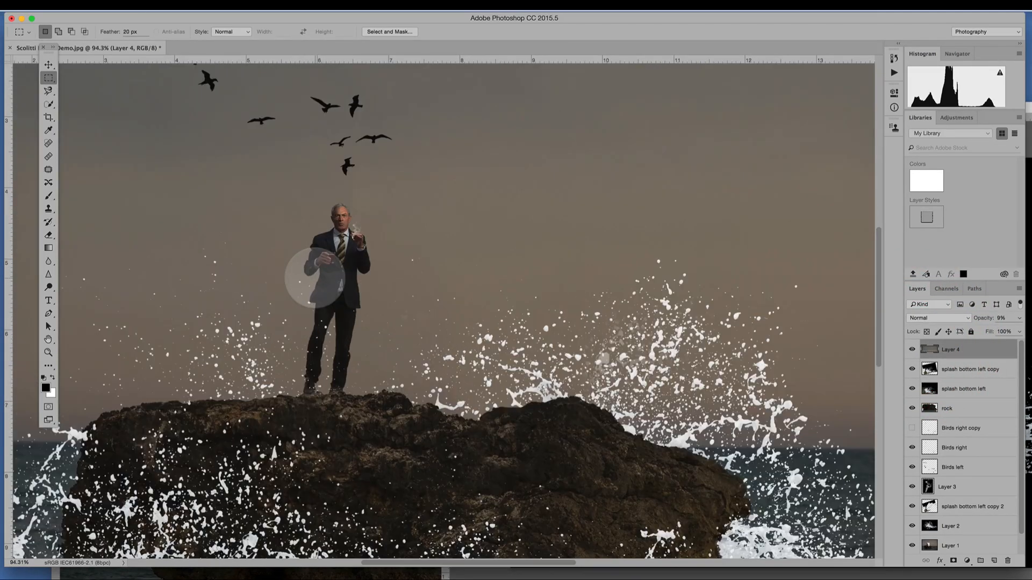
scroll(313, 278, "down", 4)
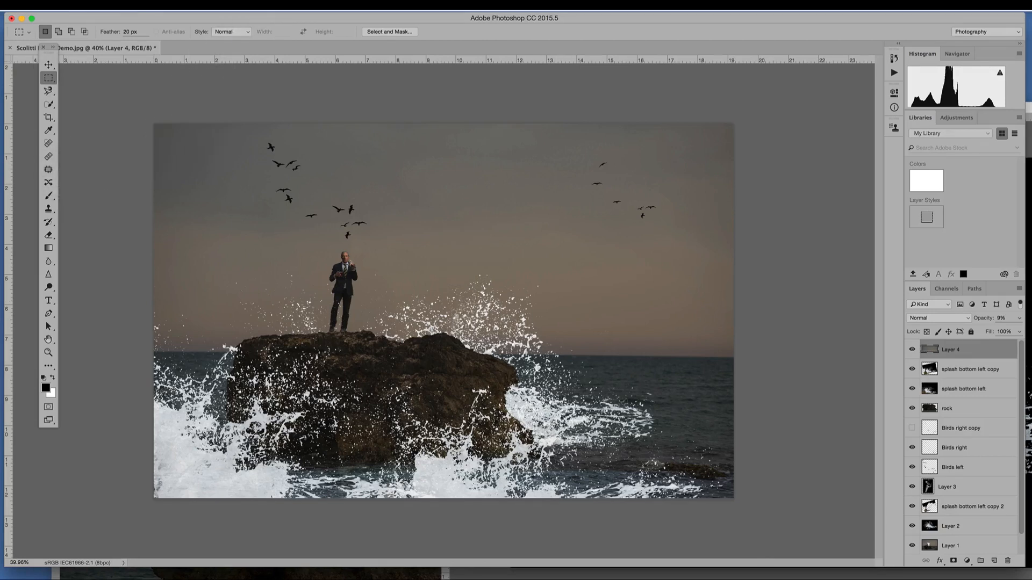
Step: Display the recorded actions and find the dodge burn action in the Skin Retouch set
left_click(245, 6)
left_click(249, 7)
left_click(320, 5)
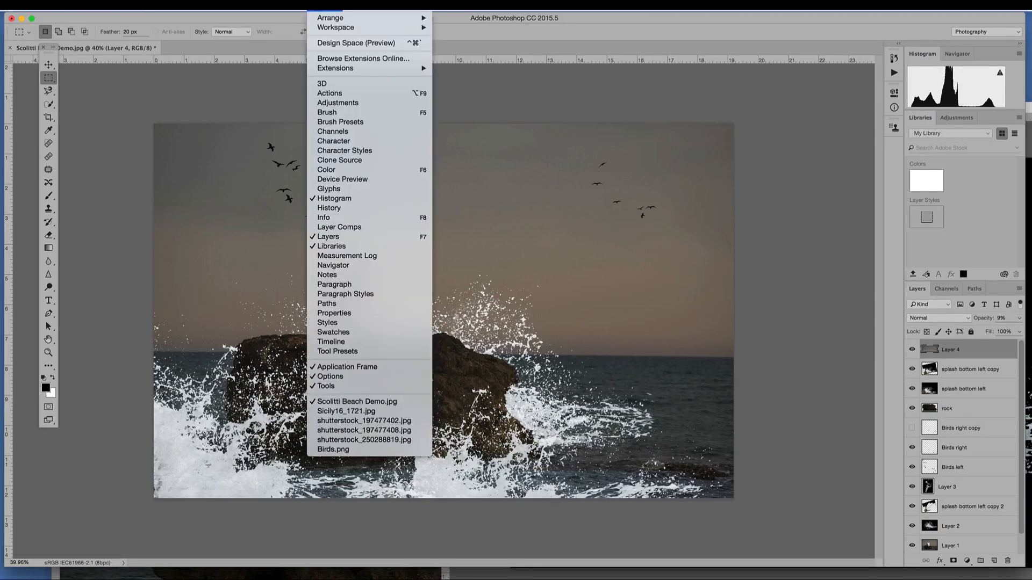
left_click(329, 93)
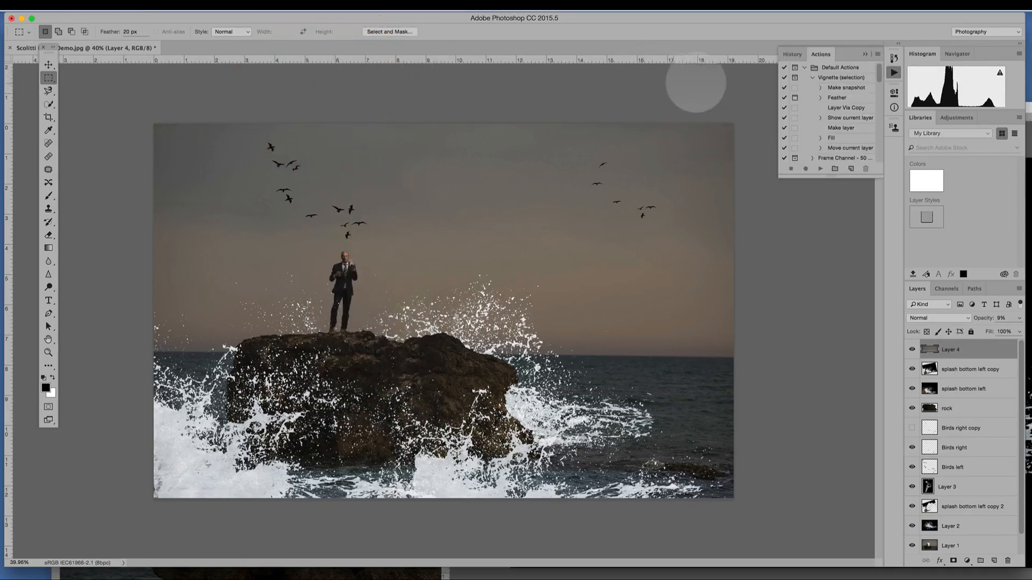
scroll(834, 149, "down", 8)
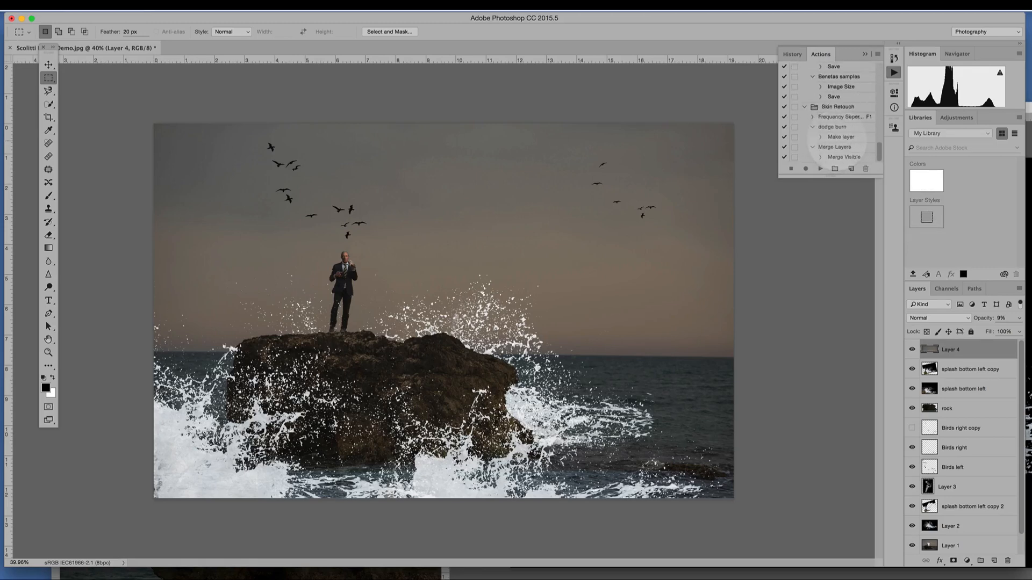
Step: Create a new layer above Layer 4 in Soft Light mode, filled with the Soft-Light-neutral 50% gray
left_click(168, 5)
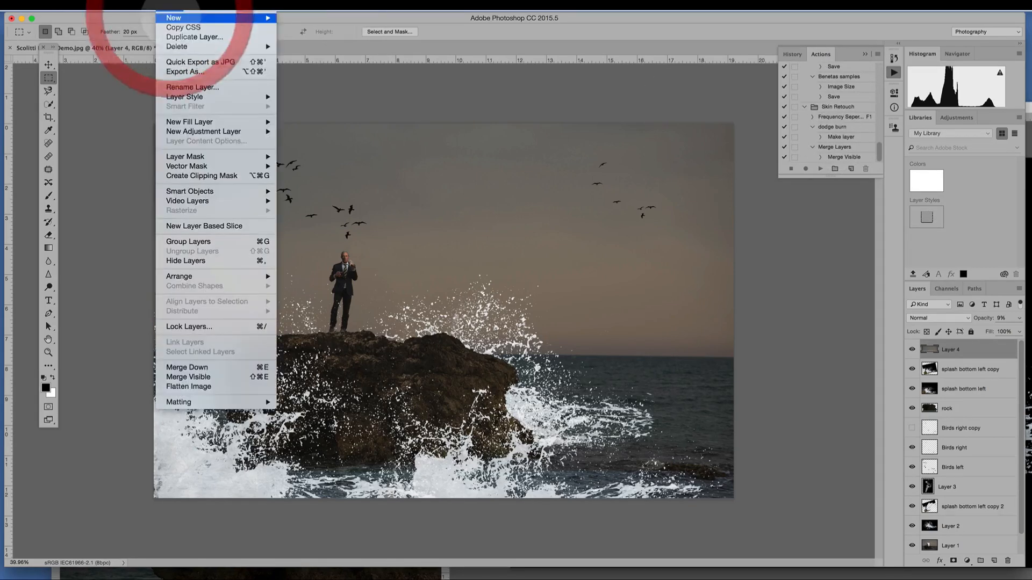
mouse_move(173, 18)
left_click(299, 21)
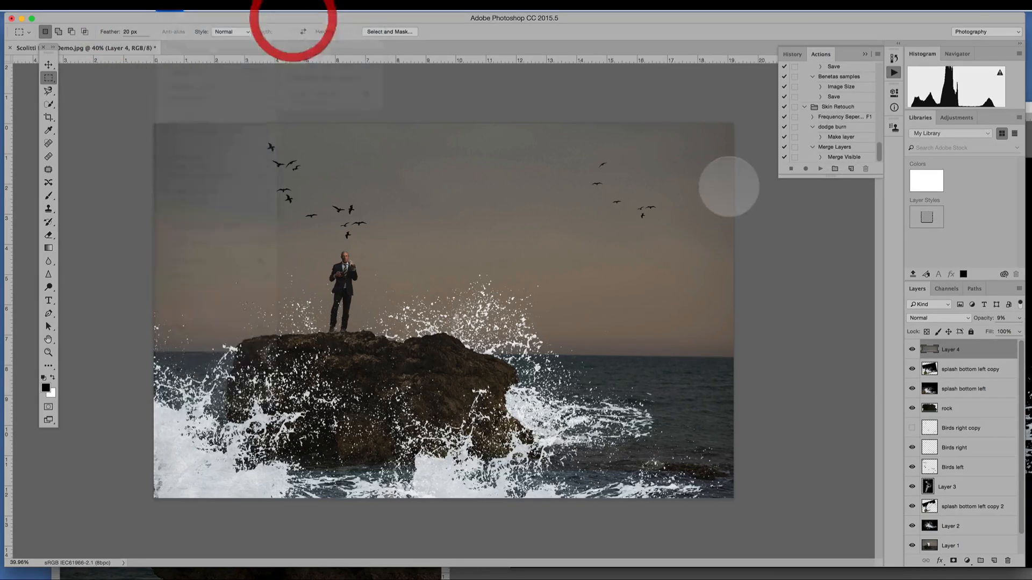
left_click(583, 353)
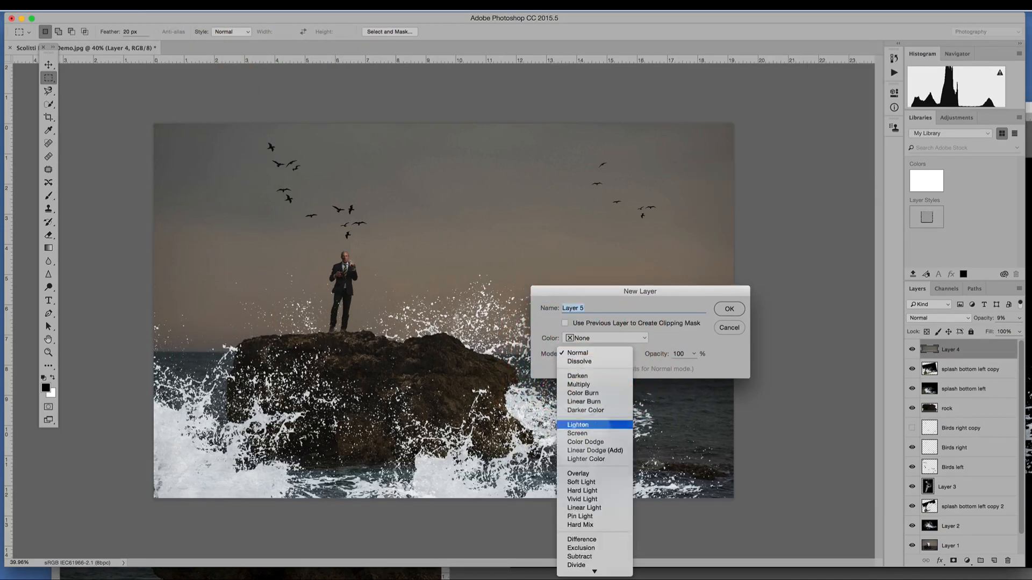
left_click(581, 482)
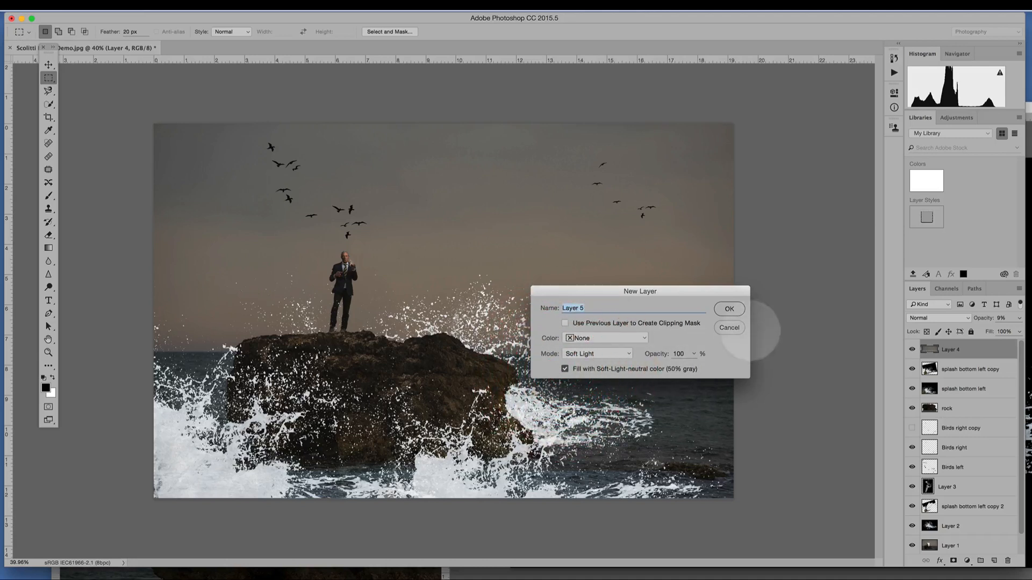
left_click(728, 308)
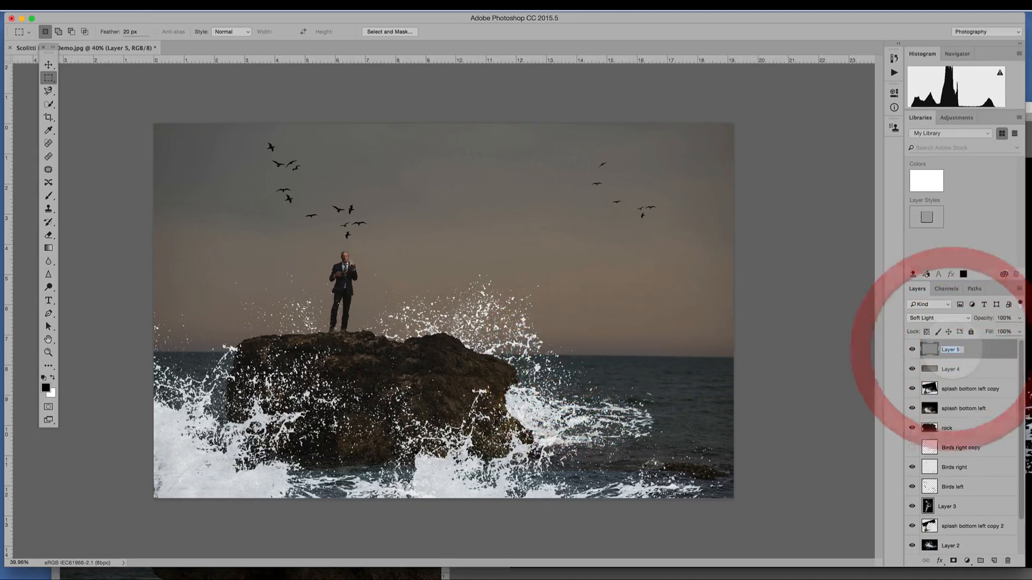
Step: Rename the new gray Soft Light layer as Burn dodge
type("Bur")
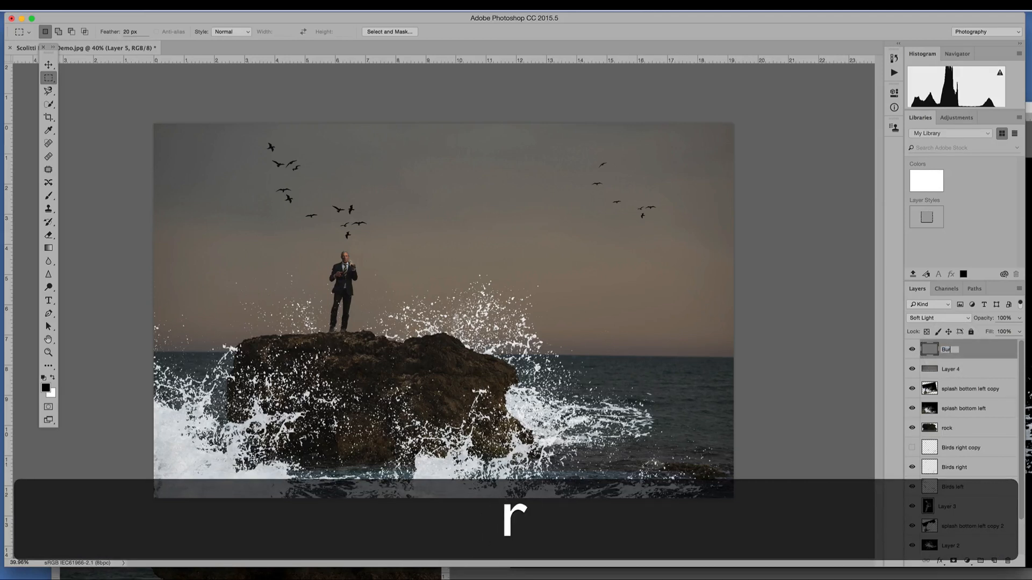
type("n do")
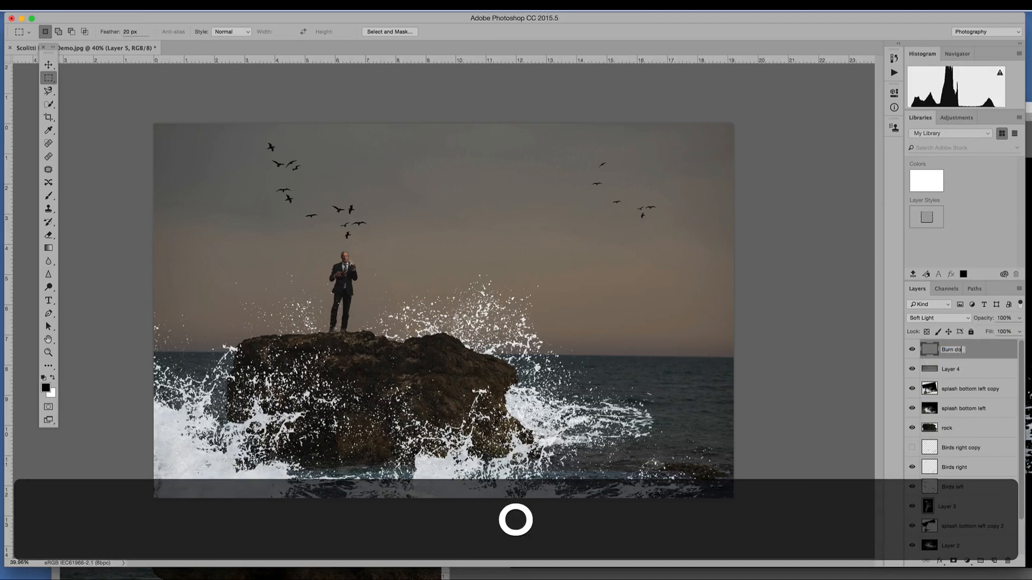
type("dge")
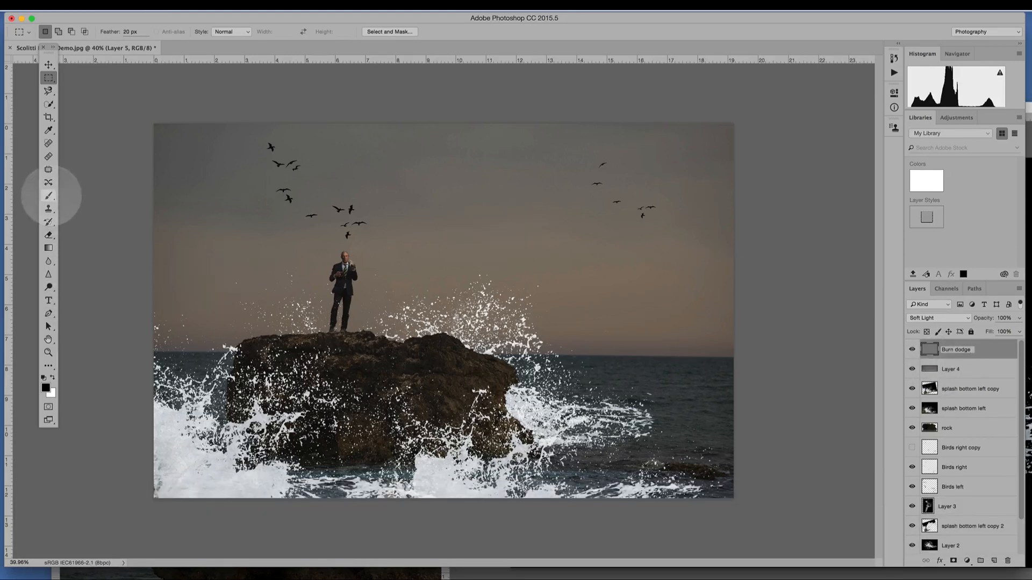
Step: Burn the outer edges and upper corners of the scene with black, using a soft 1600 px brush
left_click(48, 196)
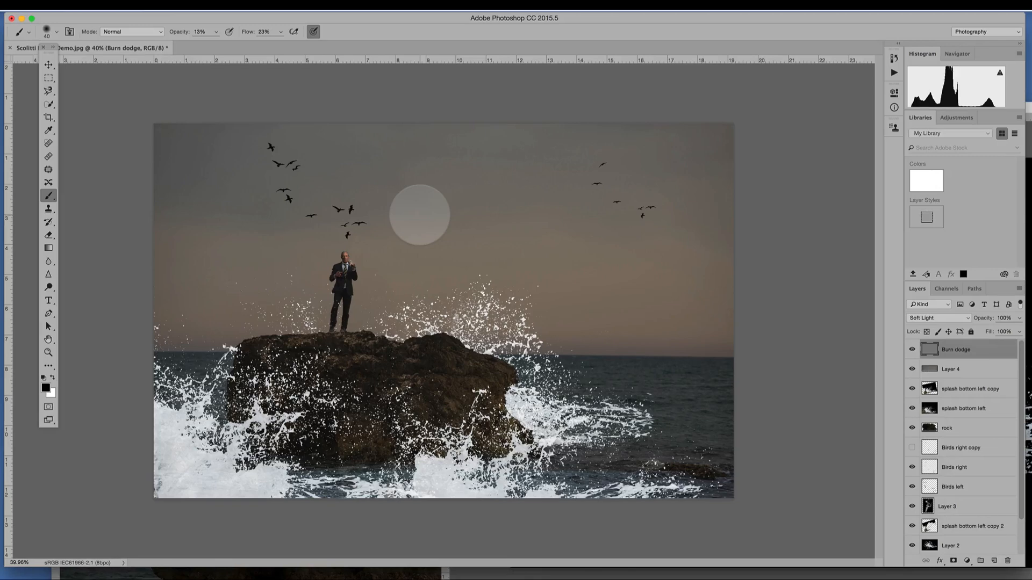
key("bracketright")
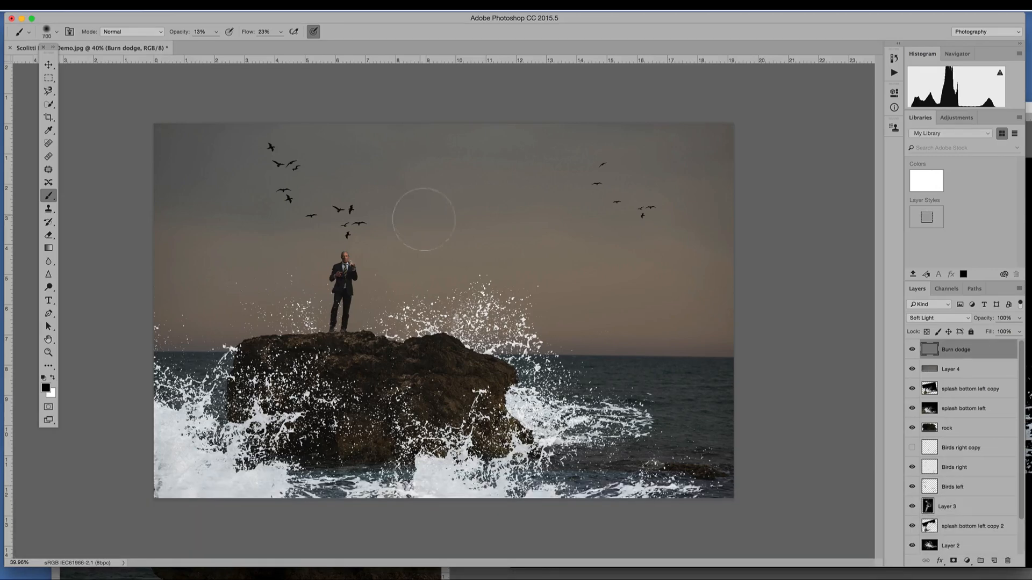
key("bracketright")
key("bracketright")
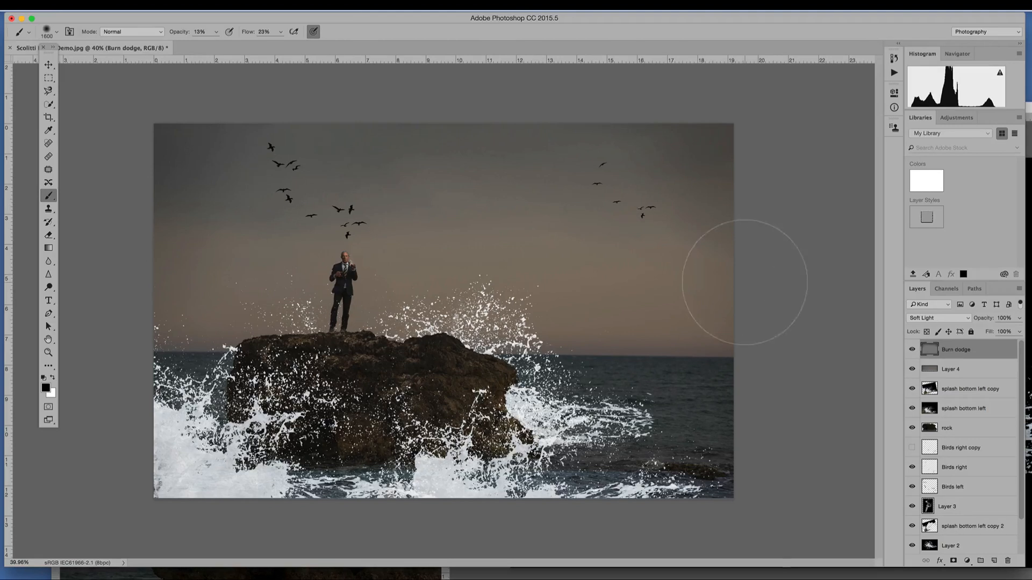
left_click(195, 321)
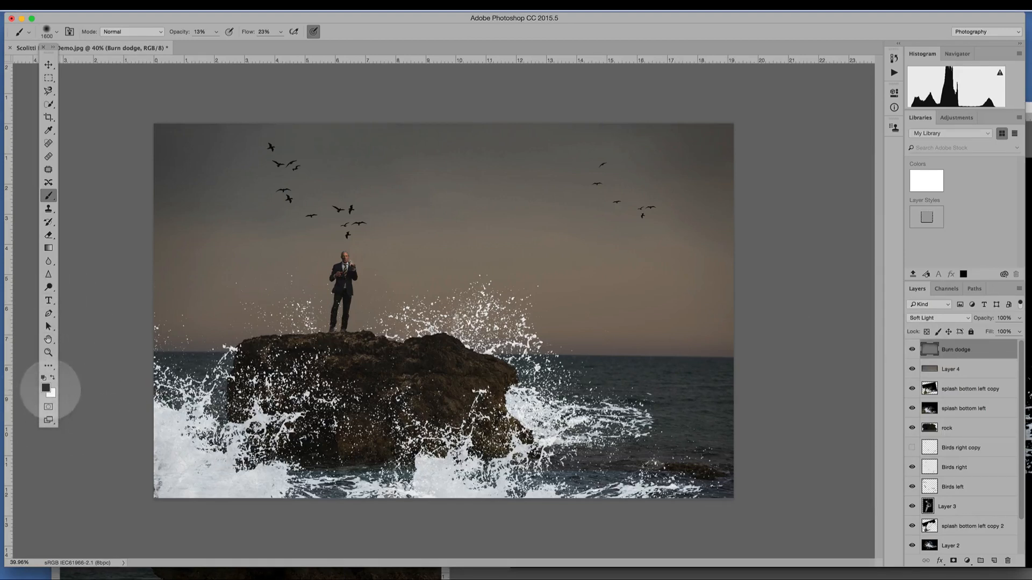
left_click(44, 377)
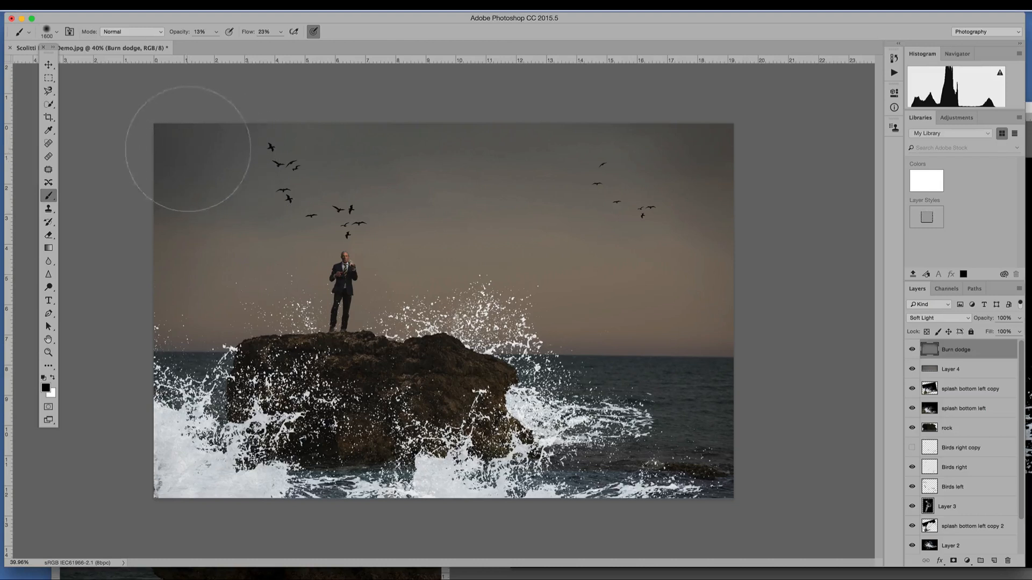
mouse_move(189, 149)
left_mouse_down()
mouse_move(165, 175)
mouse_move(195, 175)
mouse_move(179, 159)
left_mouse_up()
mouse_move(552, 175)
left_mouse_down()
mouse_move(677, 161)
mouse_move(654, 143)
mouse_move(747, 164)
mouse_move(691, 135)
left_mouse_up()
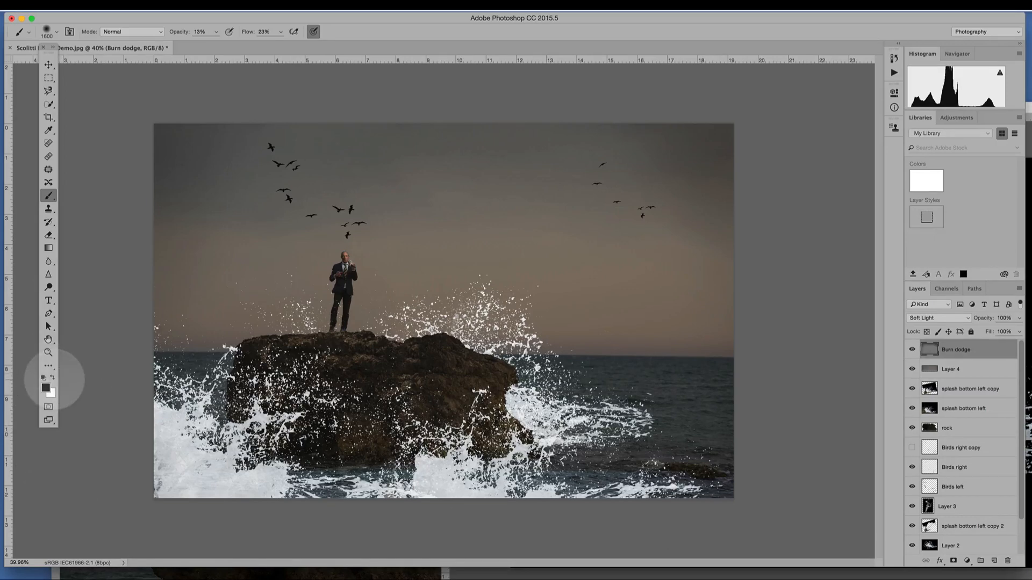
Step: Dodge the man and the drink in his hand with white, reducing the brush to 40 px for the glass
key("x")
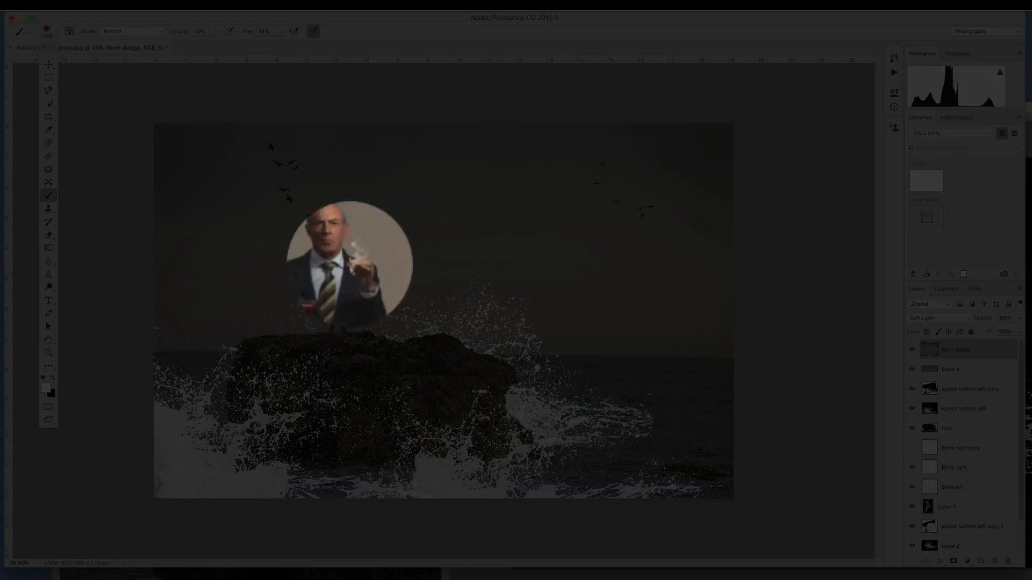
key("bracketleft")
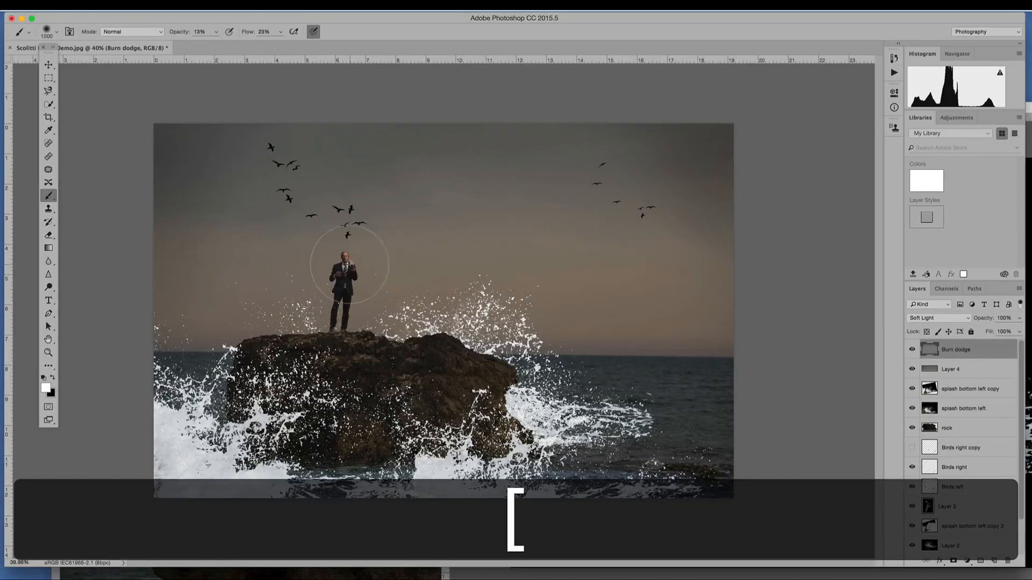
left_click_drag(350, 264, 344, 269)
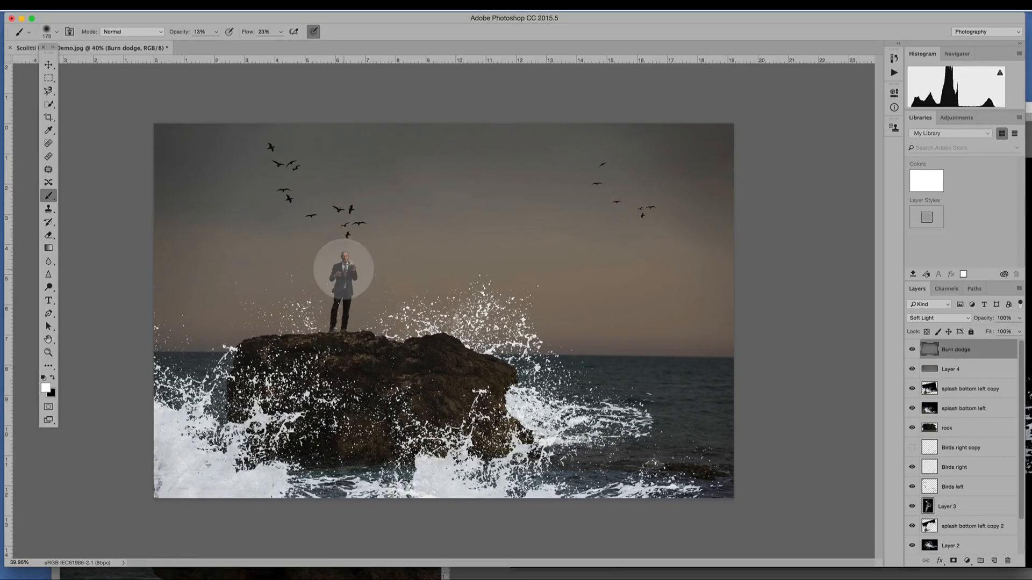
scroll(344, 269, "up", 10)
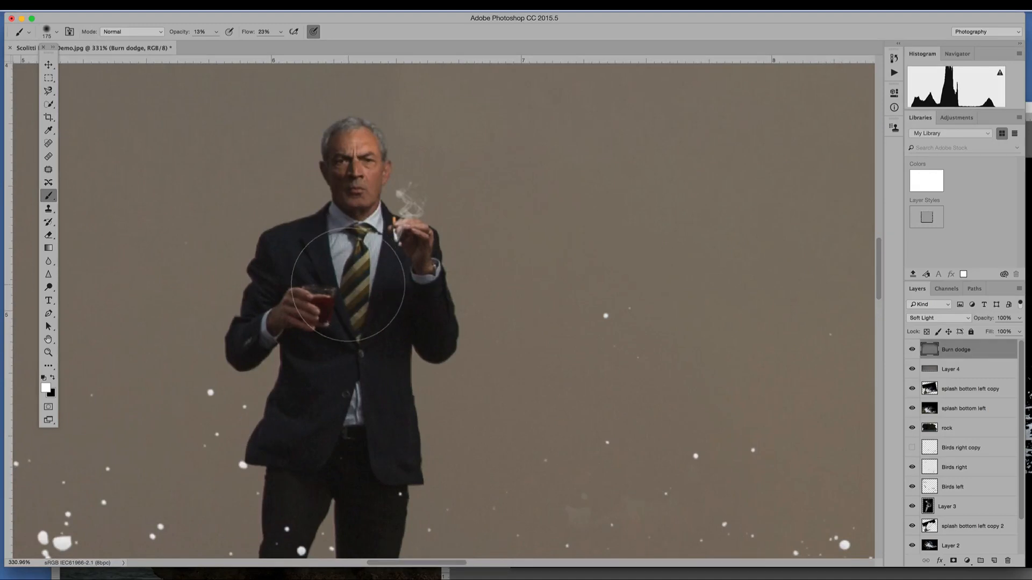
key("bracketleft")
key("bracketleft")
key("bracketleft")
key("bracketleft")
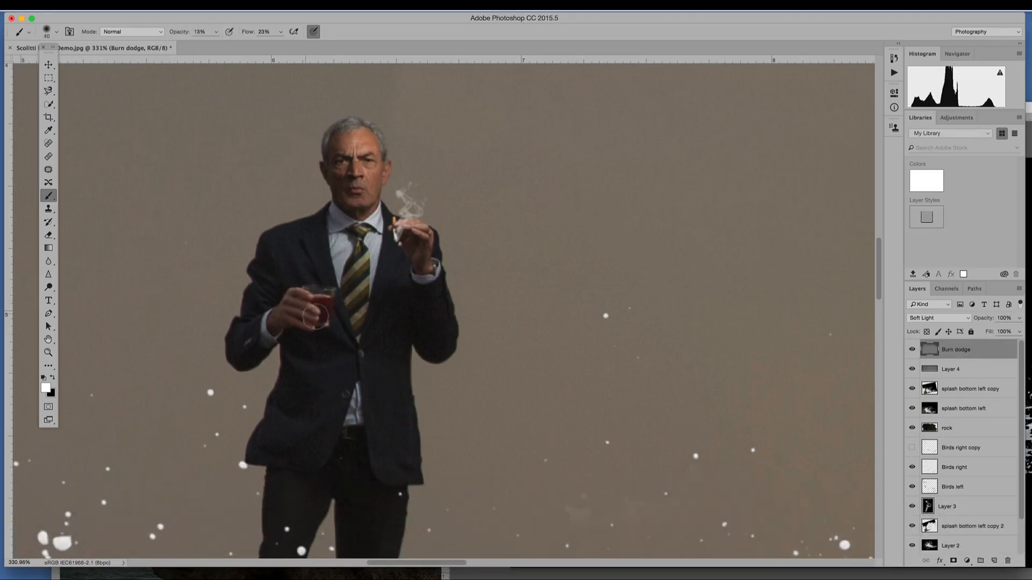
mouse_move(325, 304)
left_mouse_down()
mouse_move(313, 314)
mouse_move(322, 304)
mouse_move(325, 316)
mouse_move(301, 315)
mouse_move(324, 311)
left_mouse_up()
Step: Toggle the Burn dodge layer's visibility repeatedly to compare the man with and without the retouching
left_click(912, 350)
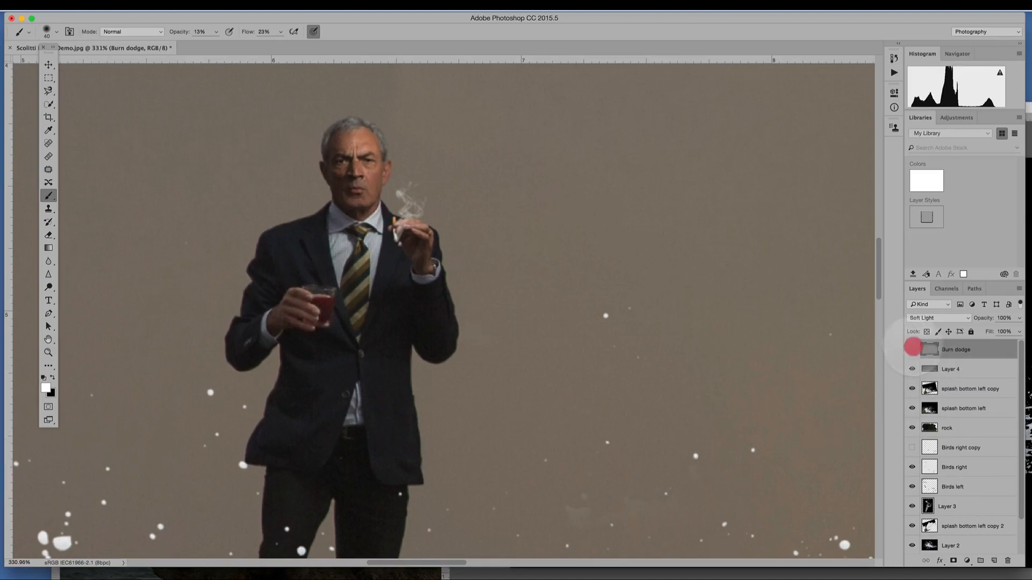
left_click(911, 350)
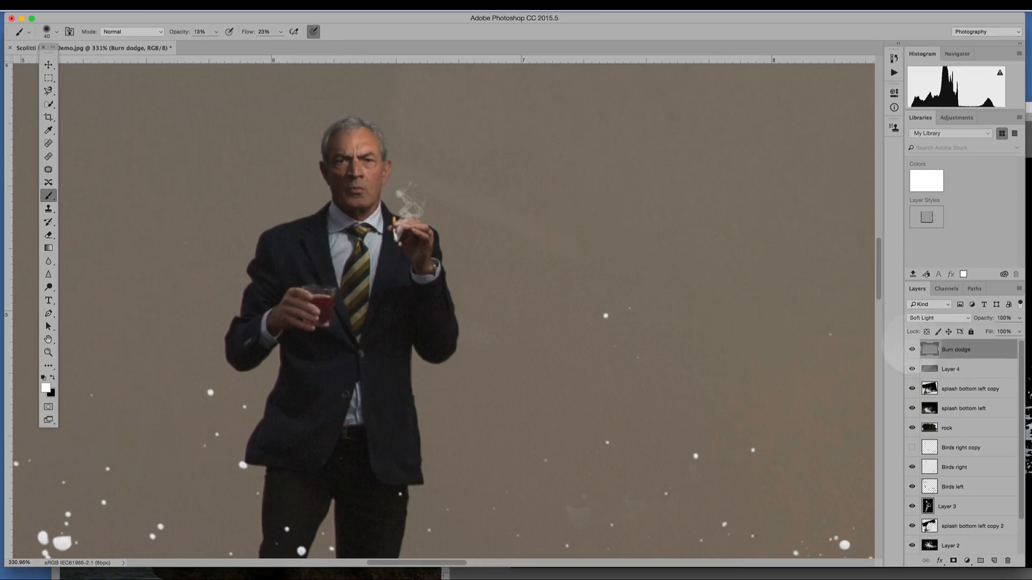
left_click(912, 349)
left_click(912, 349)
left_click(912, 349)
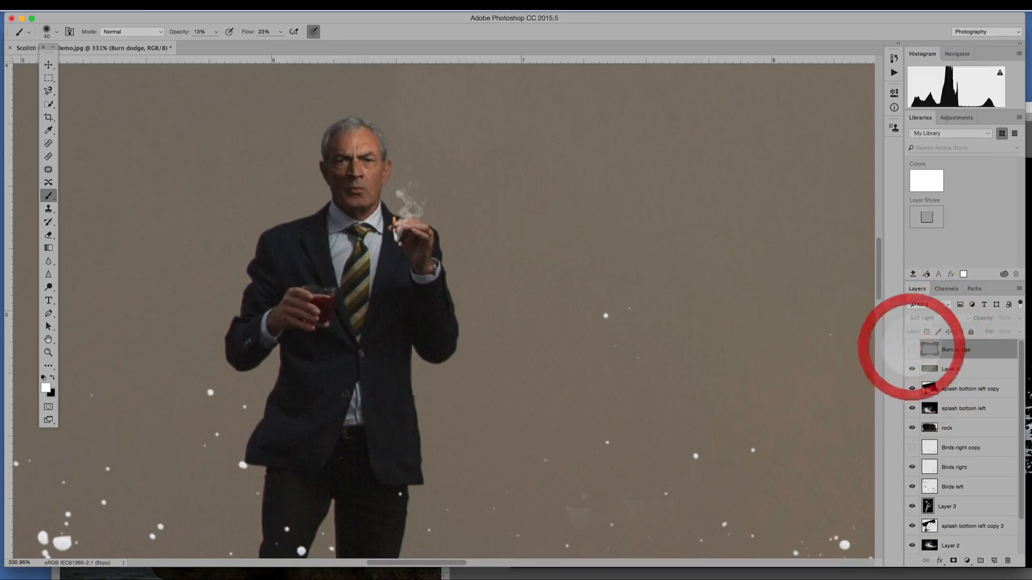
left_click(912, 350)
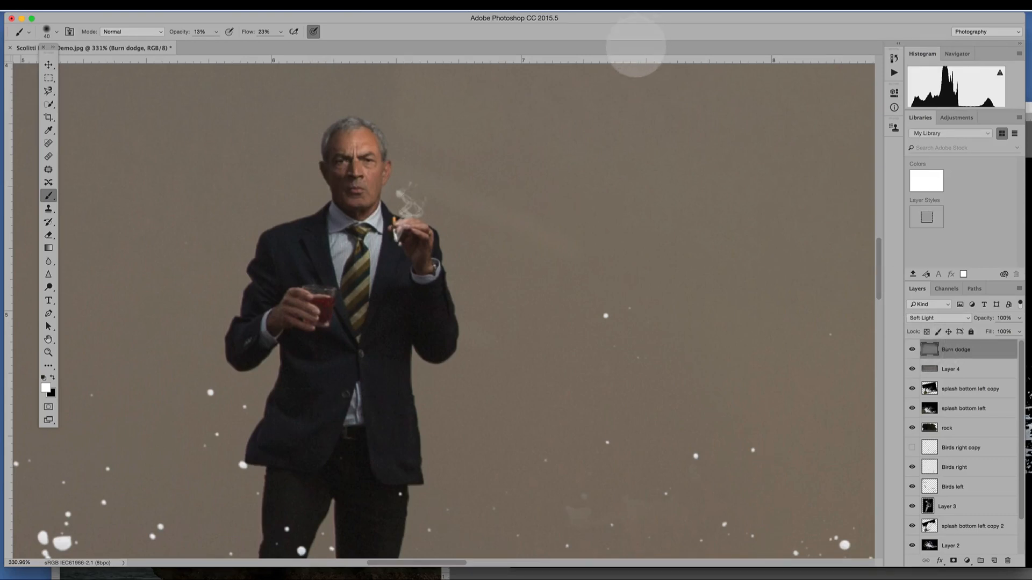
Step: Float the image window and step back one brush stroke in the document history
left_click_drag(636, 46, 635, 46)
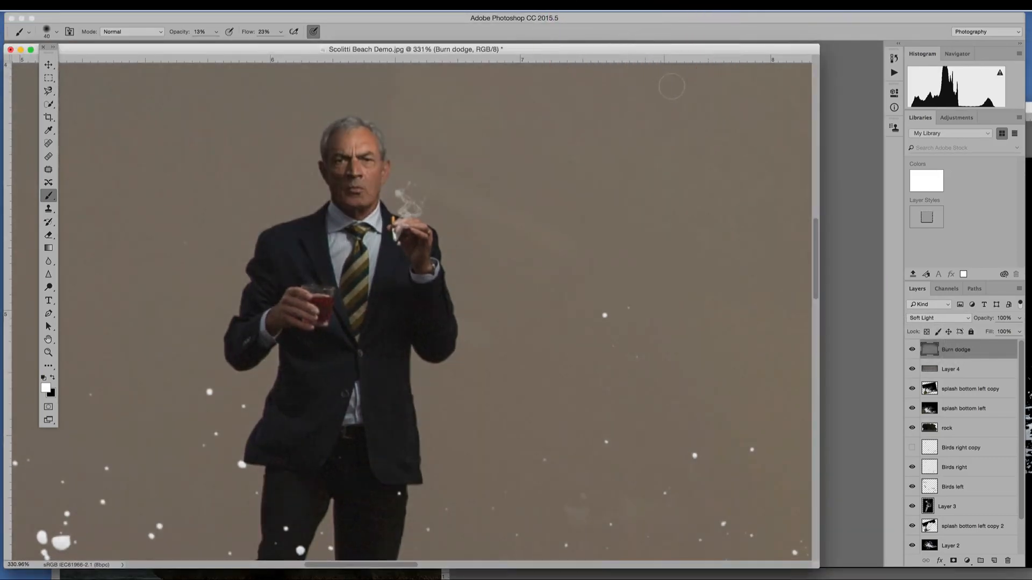
left_click(322, 5)
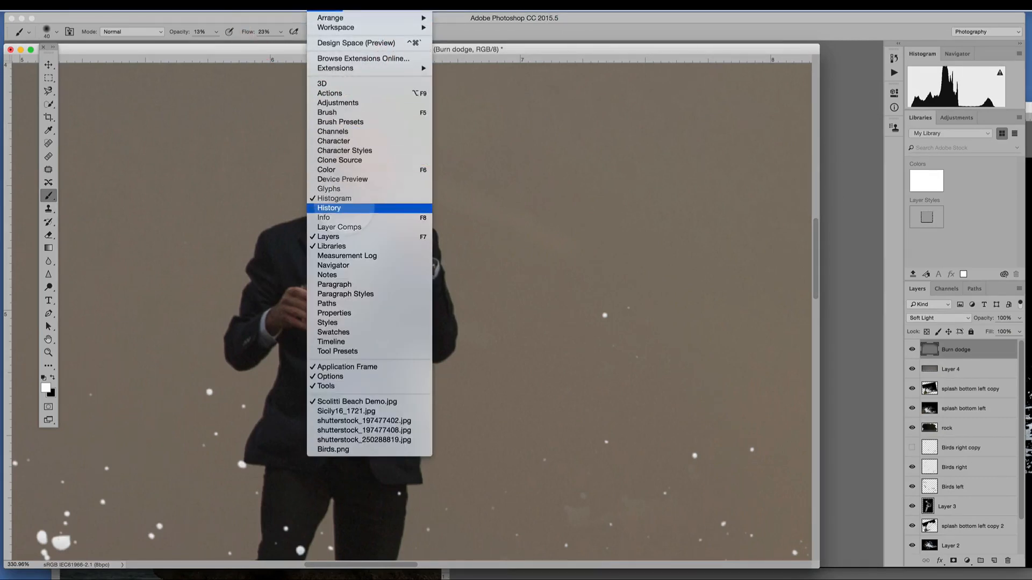
left_click(344, 208)
scroll(857, 129, "down", 1)
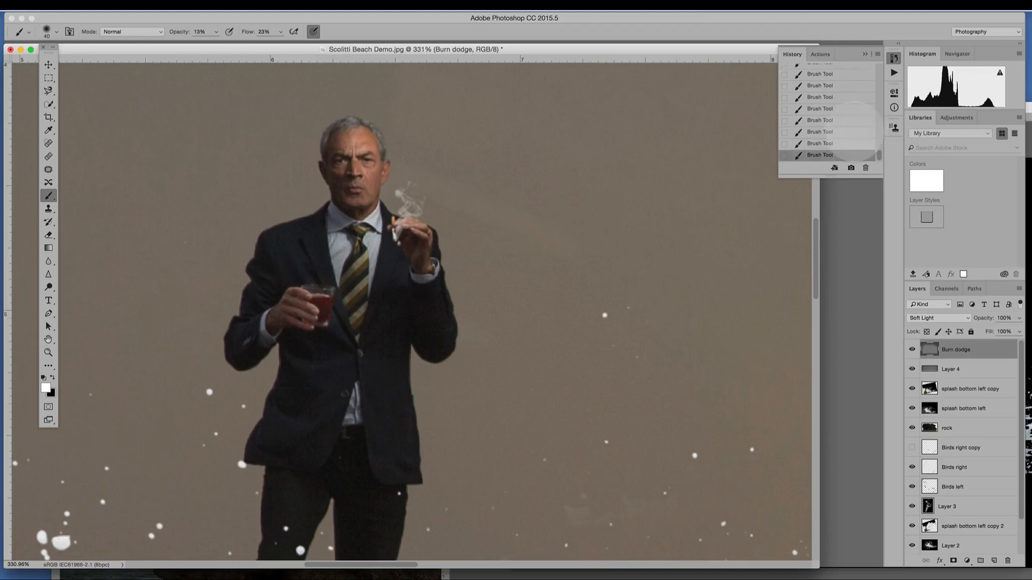
left_click(813, 143)
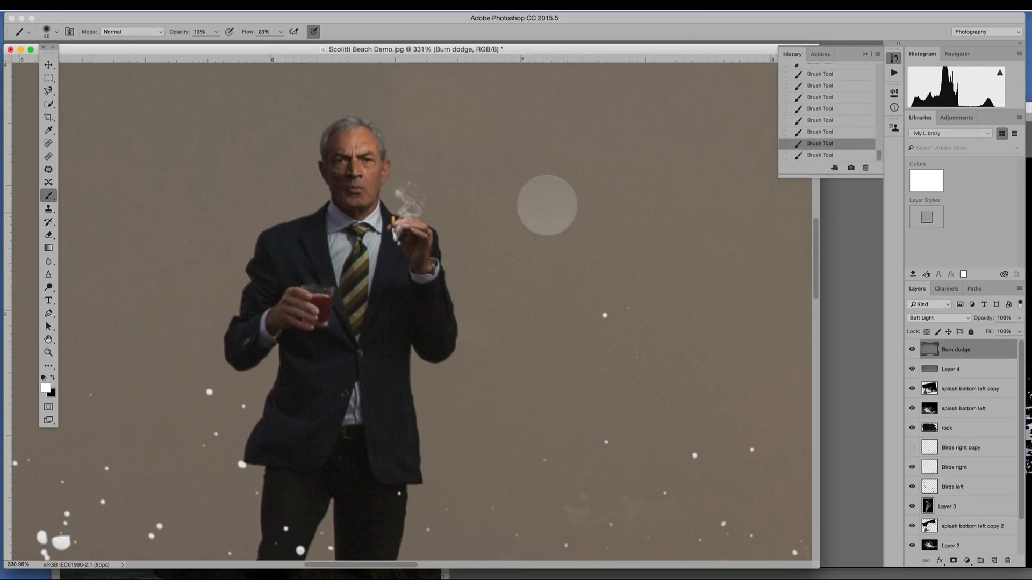
Step: Dodge the man's face with the small white brush and compare the result by toggling the Burn dodge layer
left_click(343, 161)
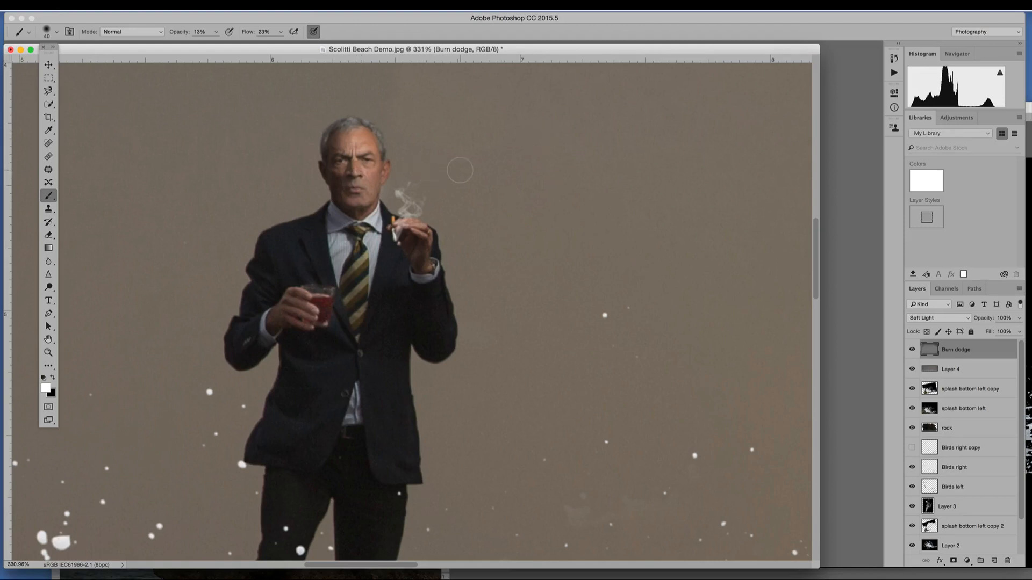
left_click(912, 351)
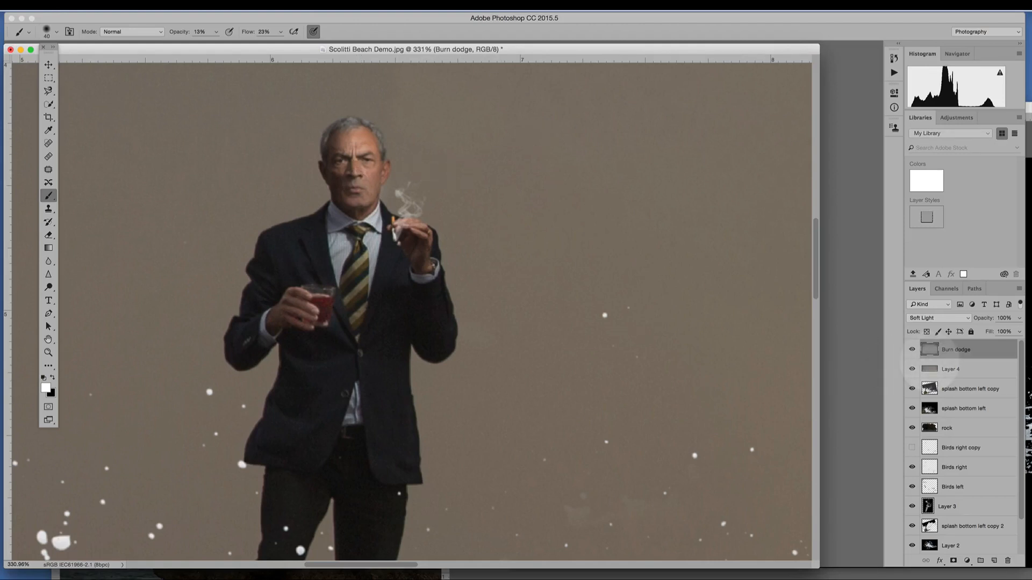
left_click(912, 350)
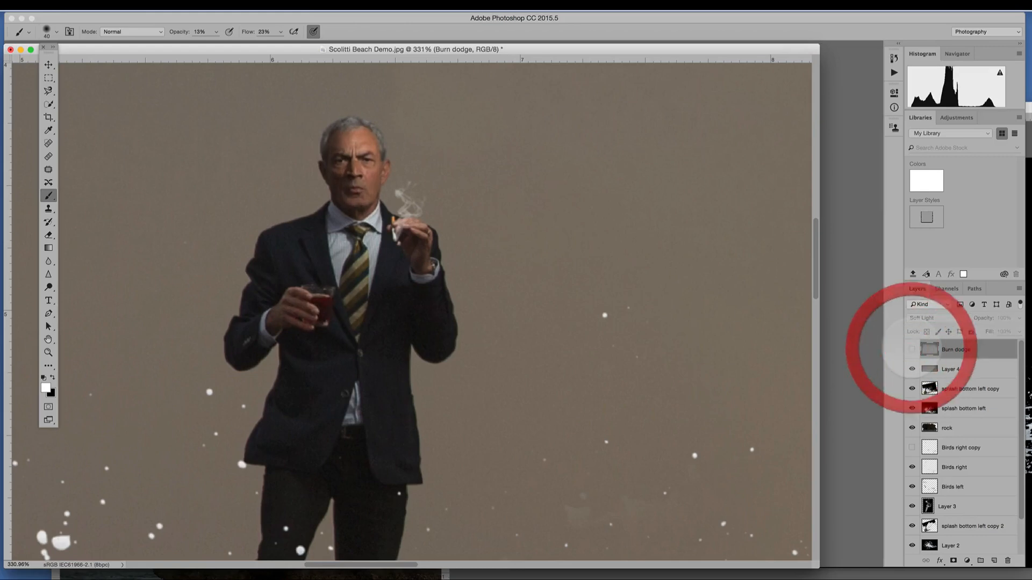
left_click(912, 350)
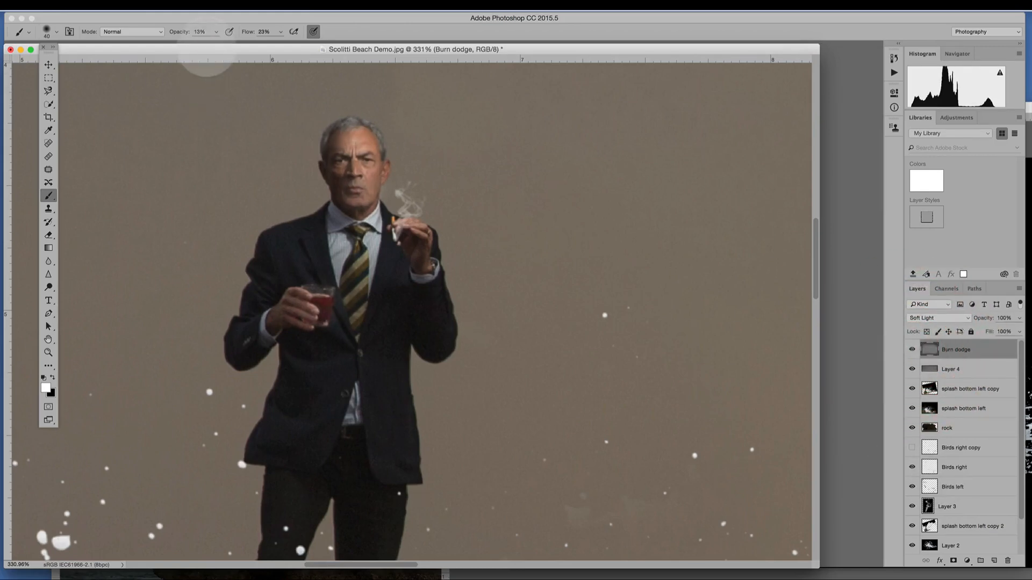
Step: Dock the floating image window back into the workspace and step back two brush strokes in the document history
mouse_move(207, 47)
left_mouse_down()
mouse_move(237, 48)
mouse_move(218, 42)
left_mouse_up()
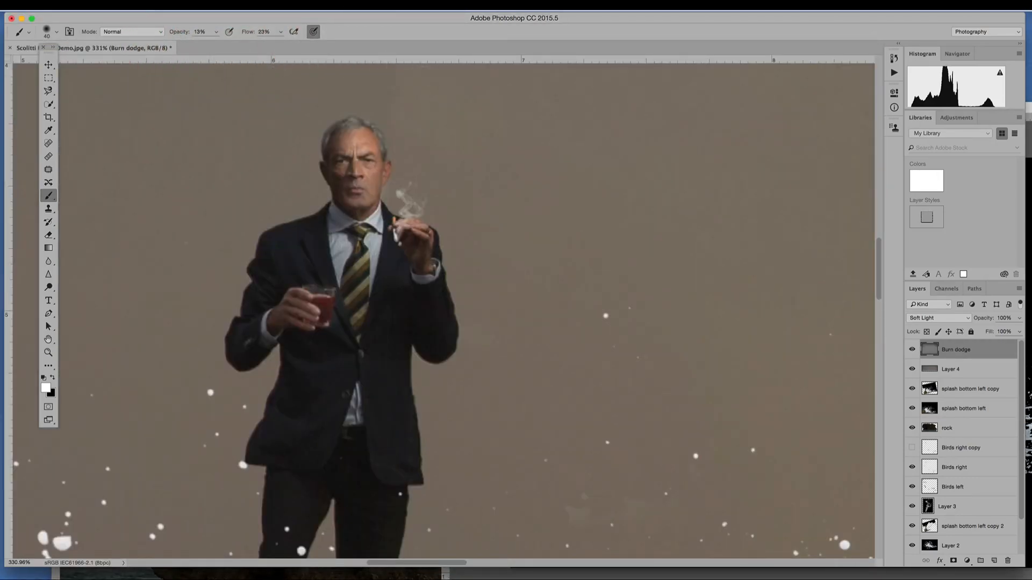
left_click(322, 6)
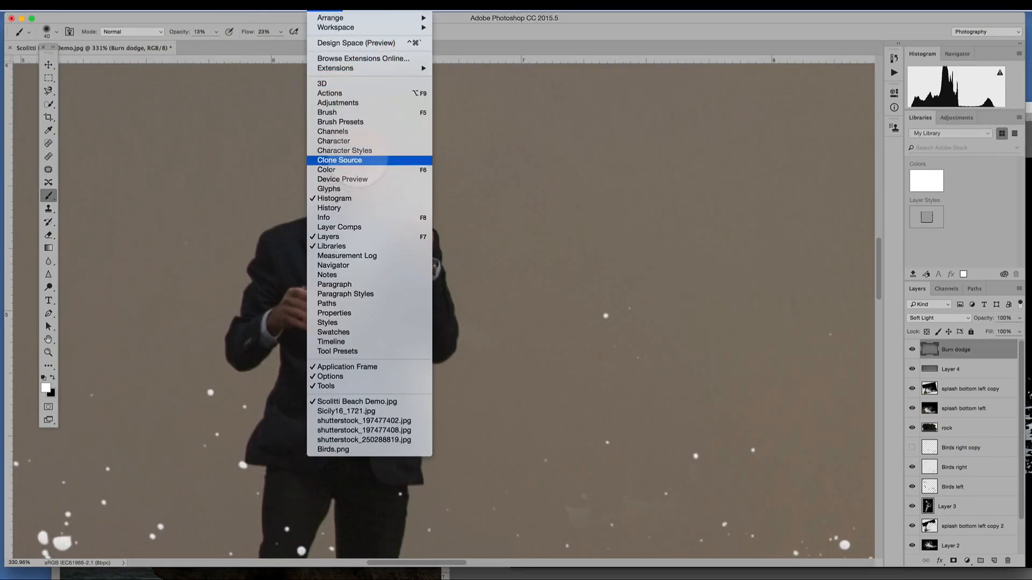
left_click(330, 207)
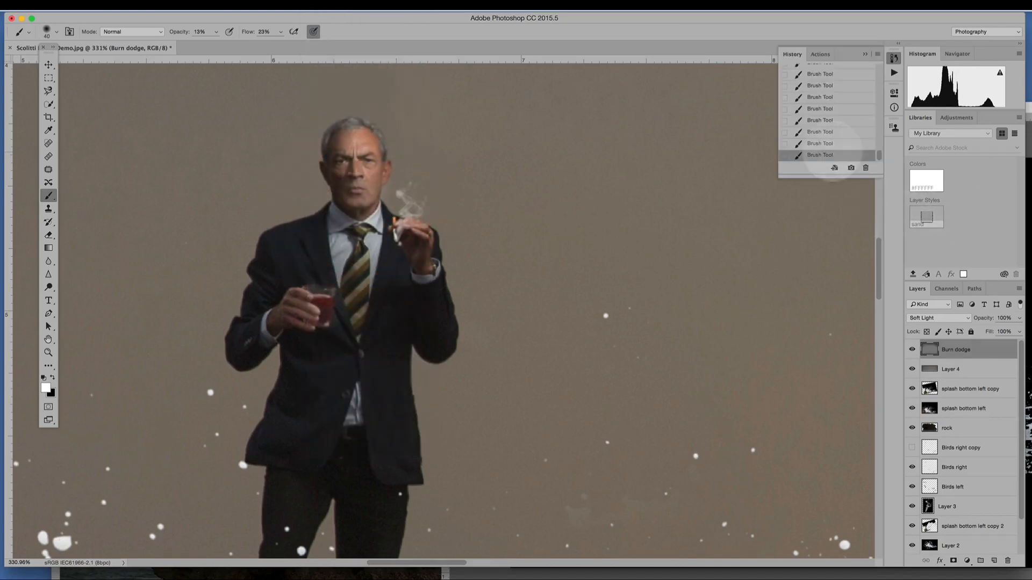
left_click(830, 132)
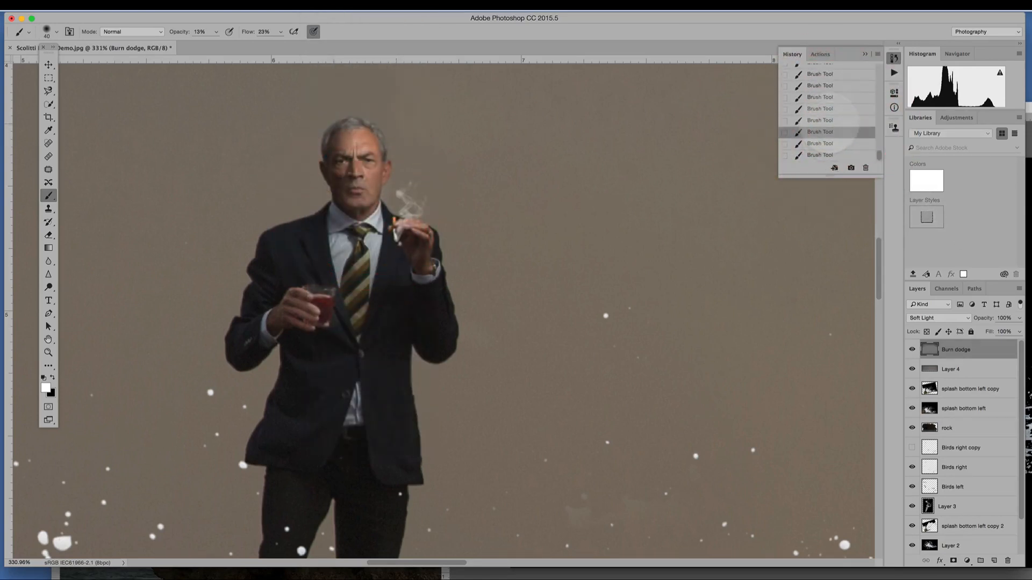
Step: Step back one more brush stroke in the document history and set the brush opacity to 24%
left_click(828, 121)
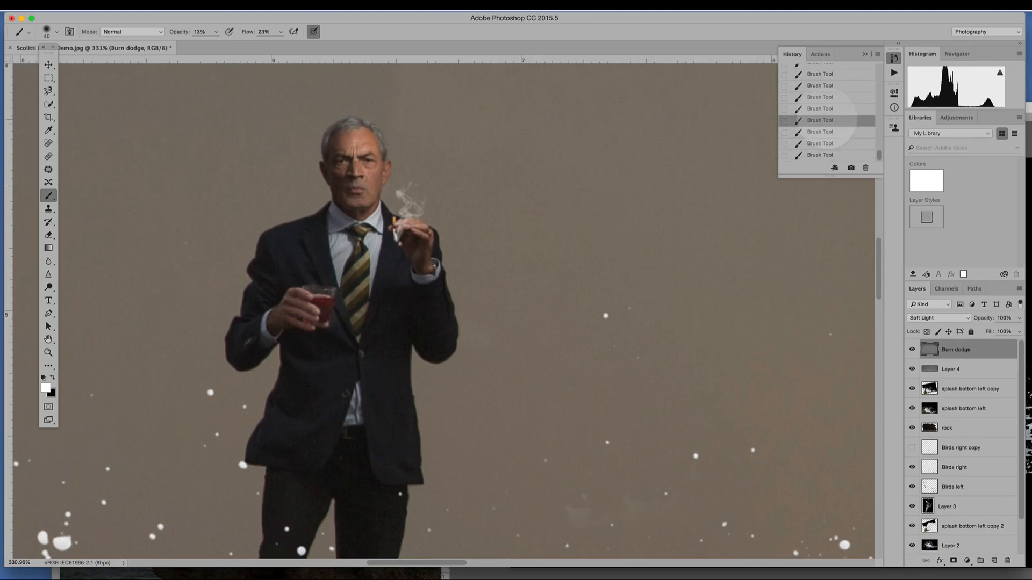
left_click(215, 32)
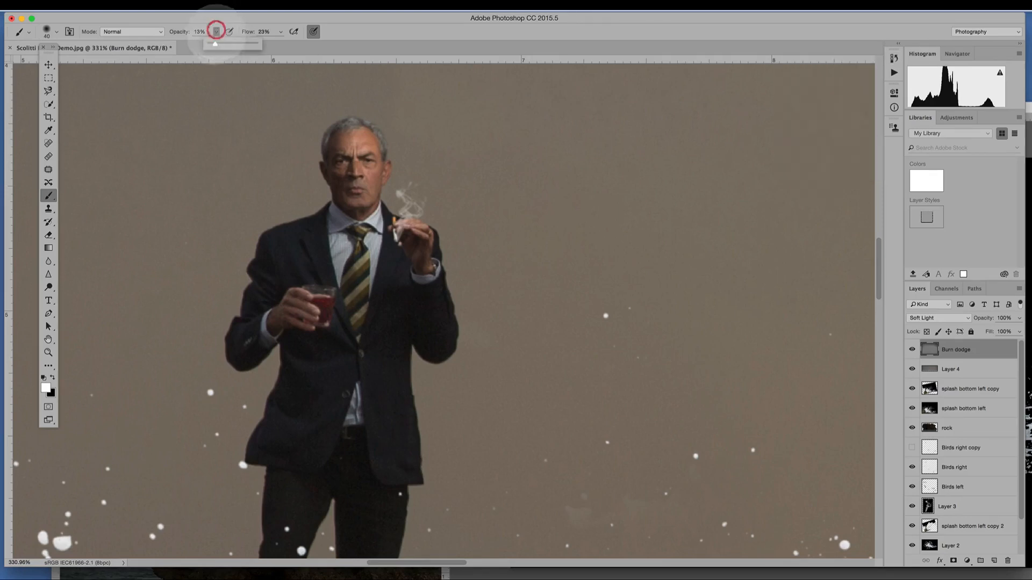
left_click_drag(215, 44, 219, 43)
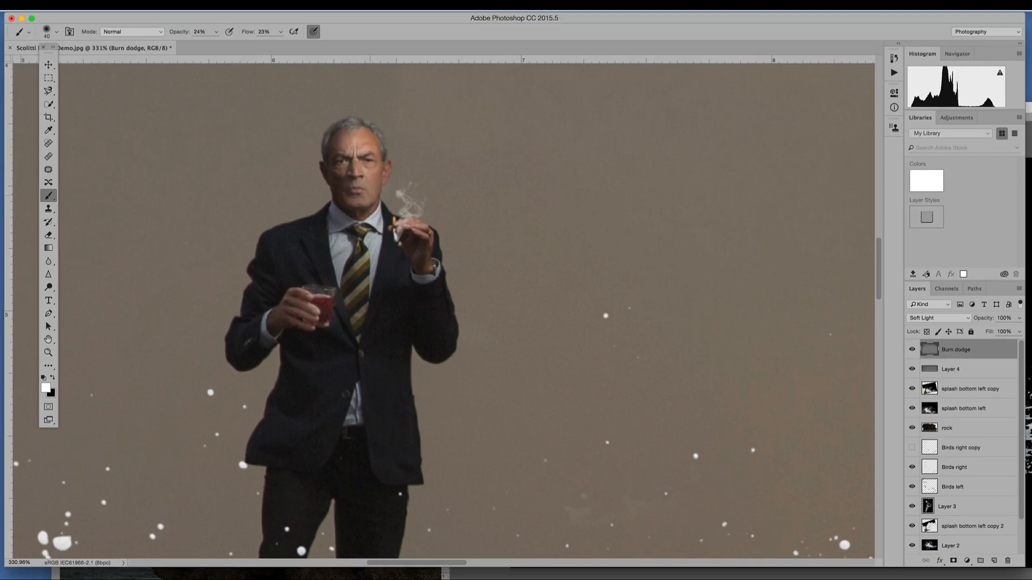
Step: View the whole composite and toggle the Burn dodge layer's visibility to compare the image with and without the retouching
left_click(48, 352)
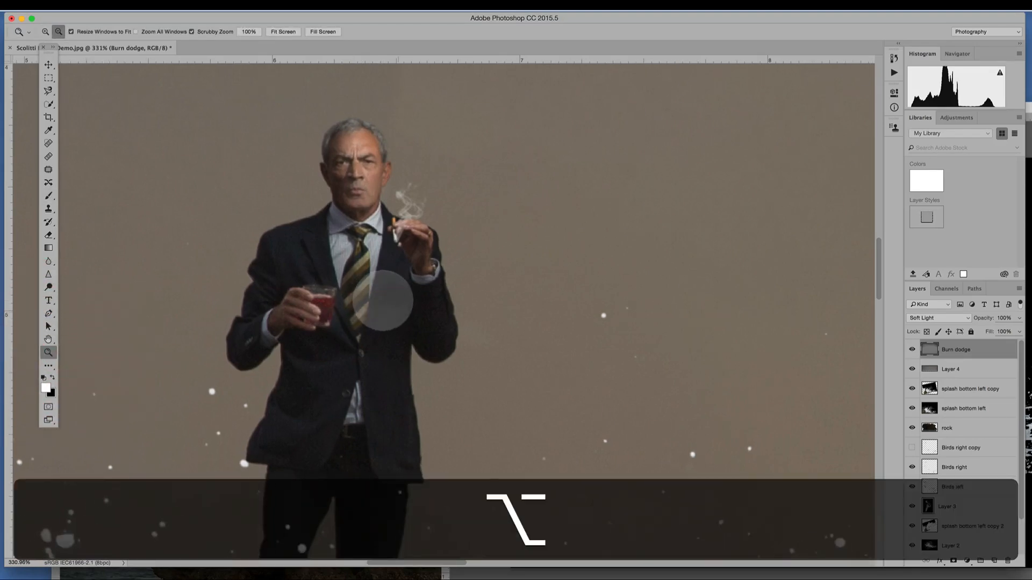
left_click(383, 300, "alt")
left_click(383, 300, "alt")
left_click(382, 300, "alt")
left_click(383, 300, "alt")
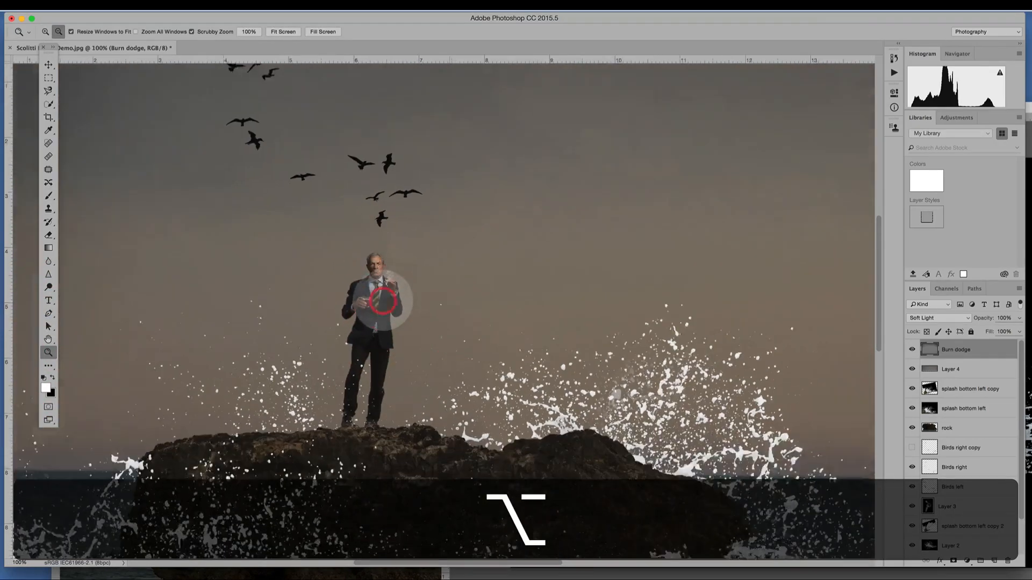
left_click(382, 300, "alt")
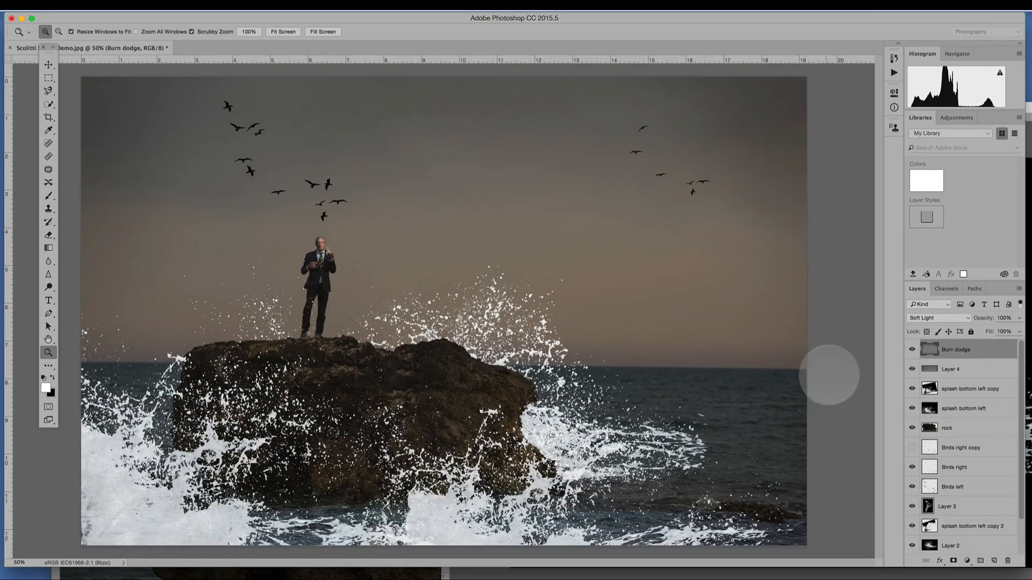
left_click(912, 349)
left_click(912, 349)
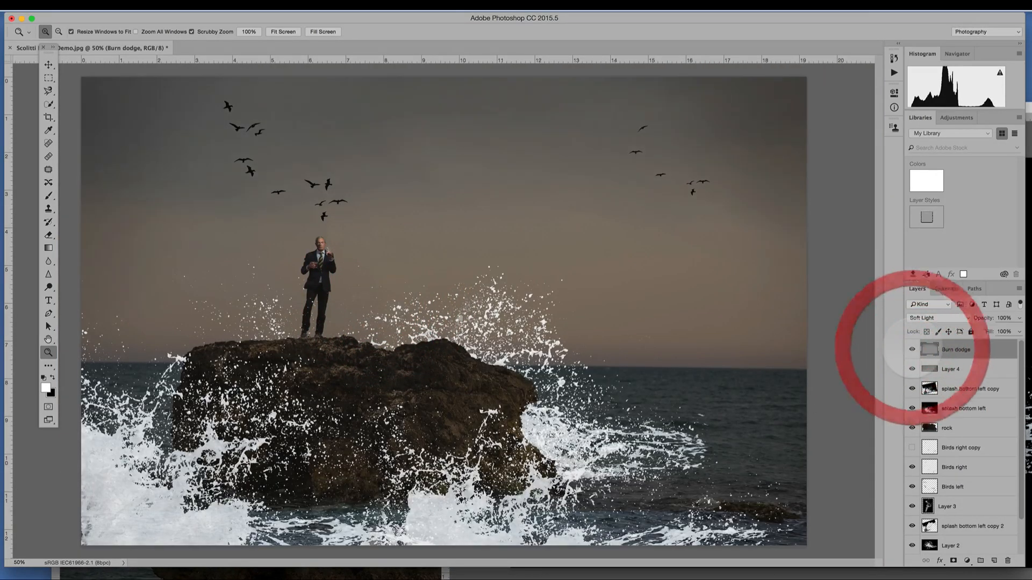
left_click(912, 350)
left_click(912, 349)
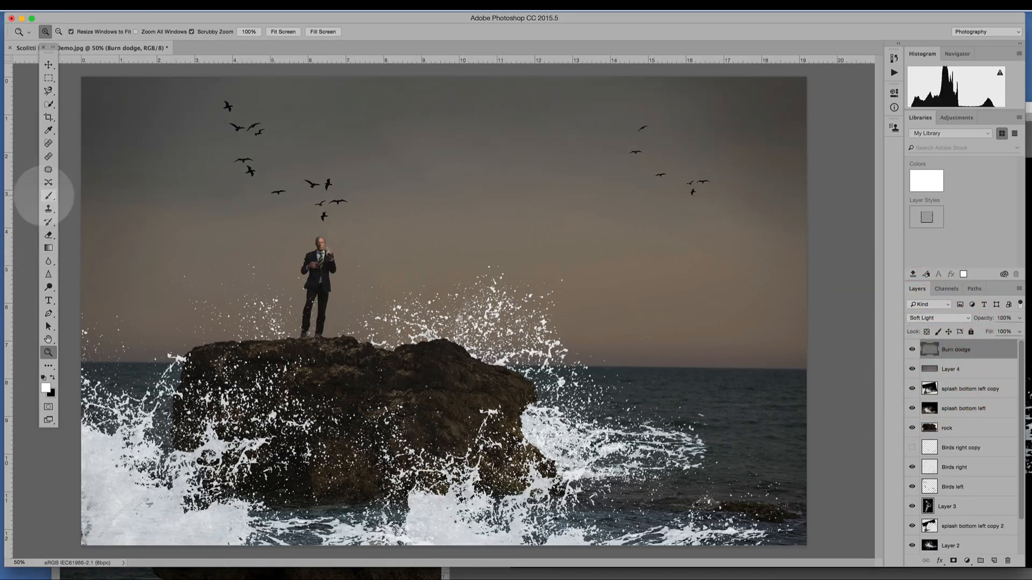
Step: Return to the Brush tool, enlarge it to 300 px and swap the foreground colour to black
left_click(48, 196)
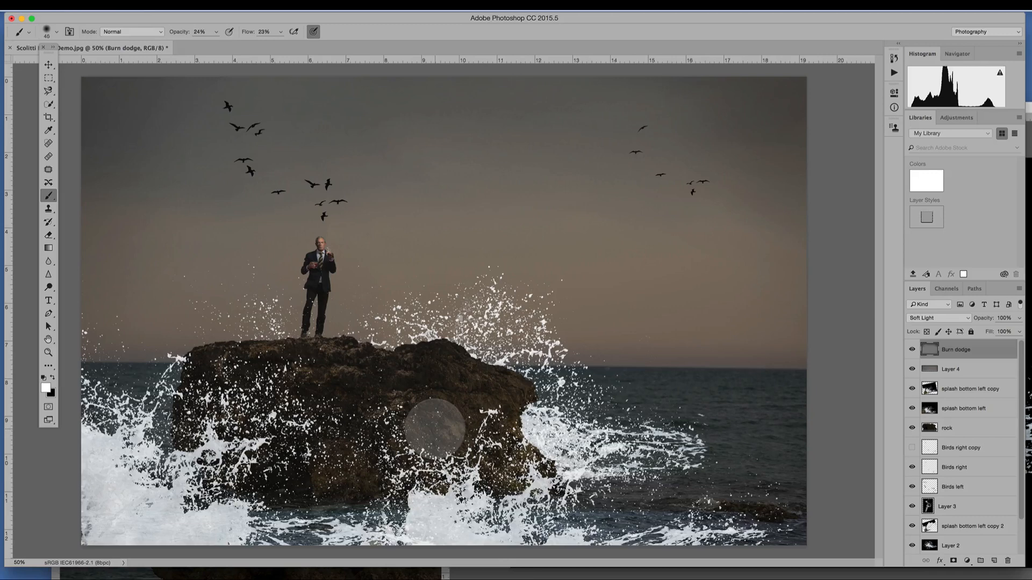
key("bracketright")
key("bracketright")
key("bracketright")
key("bracketright")
key("bracketright")
key("bracketright")
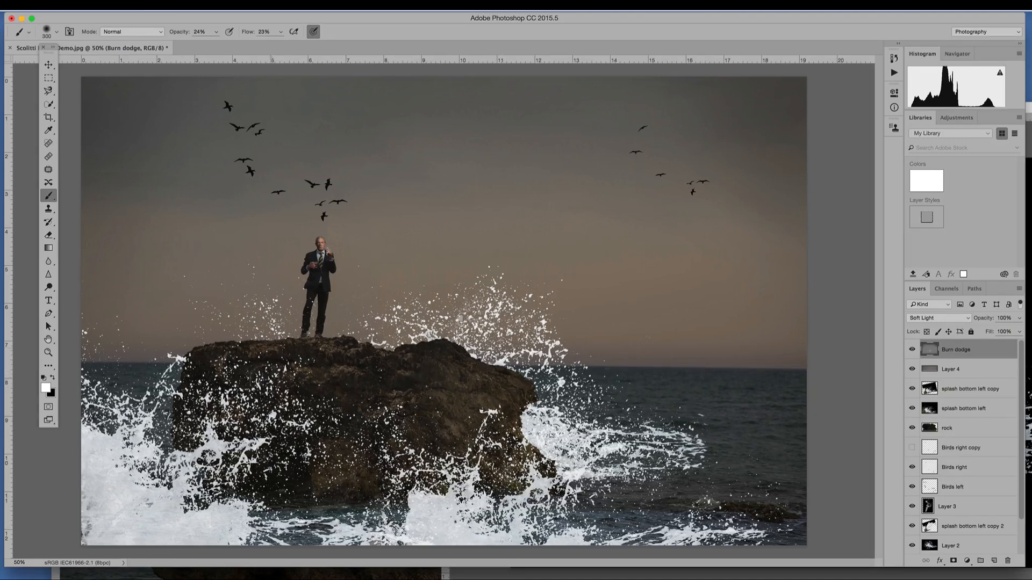
key("x")
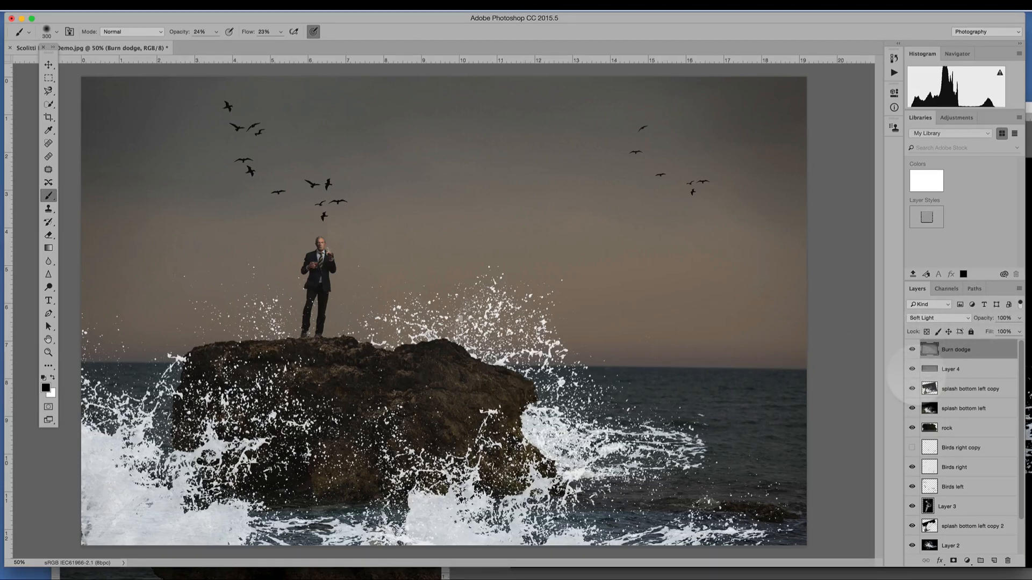
Step: On Layer 4, lightly erase the haze over the man's upper body with the Eraser tool at 6% opacity
scroll(715, 321, "down", 5)
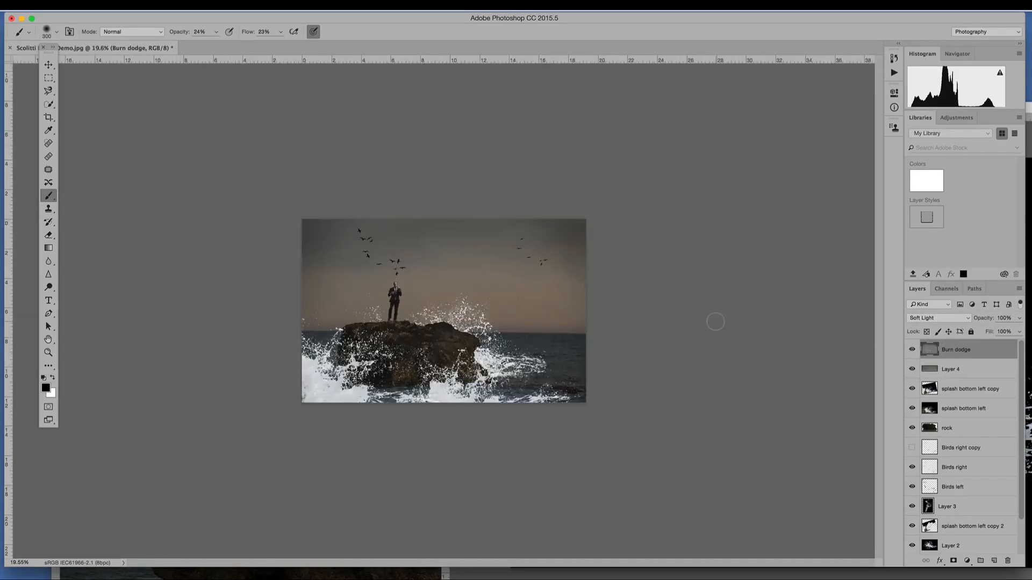
scroll(715, 321, "up", 3)
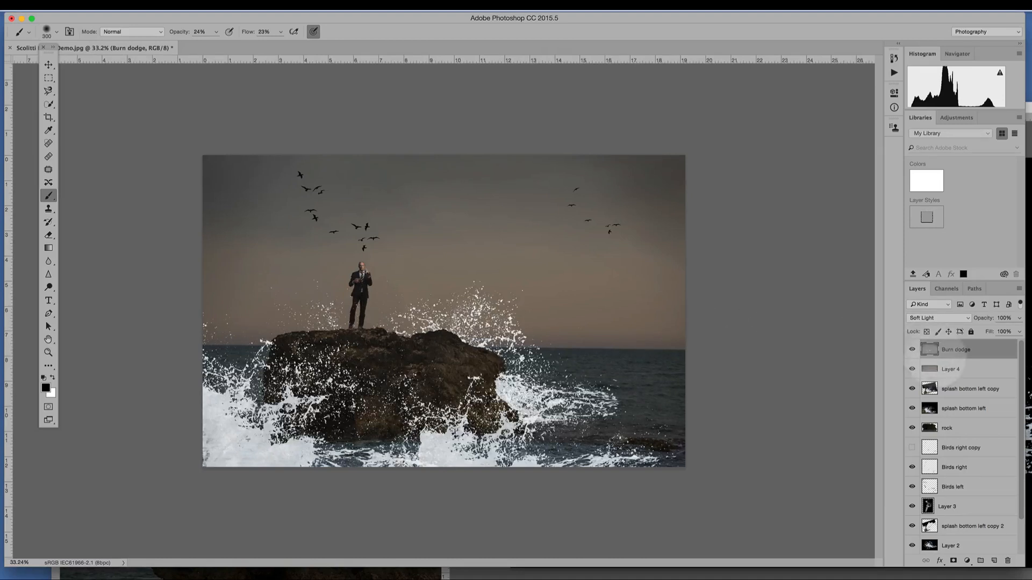
left_click(950, 369)
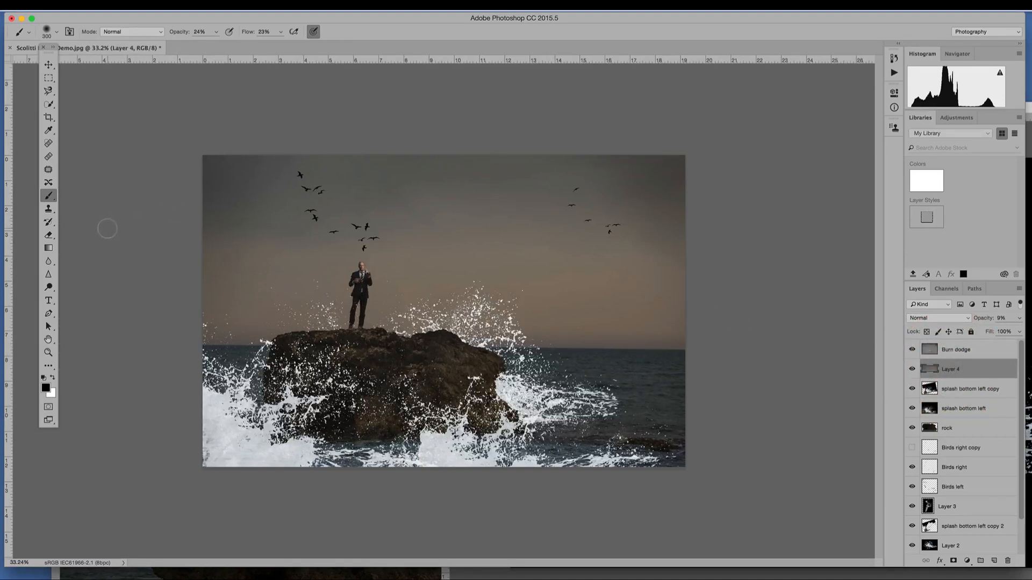
left_click(48, 235)
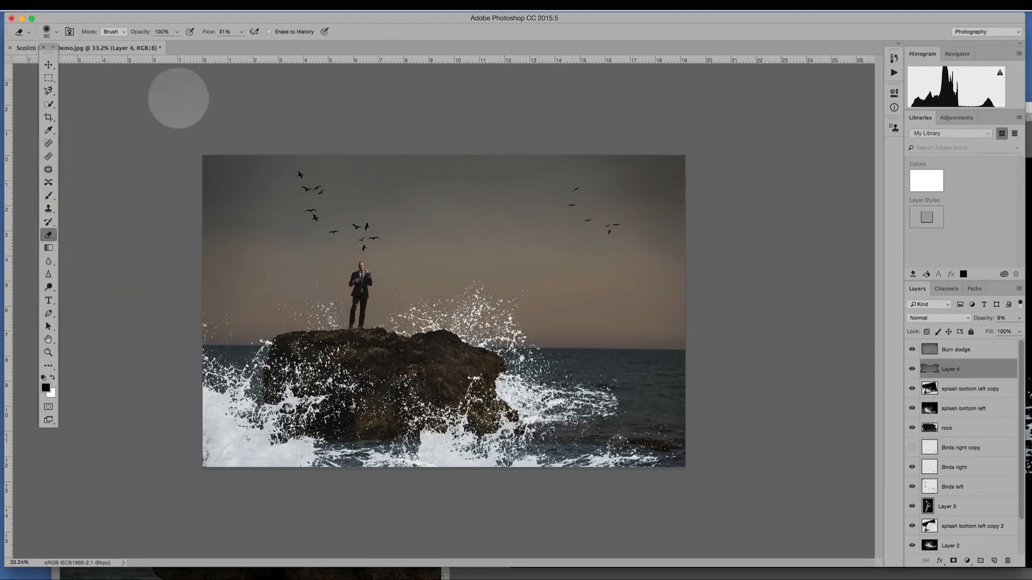
left_click(177, 32)
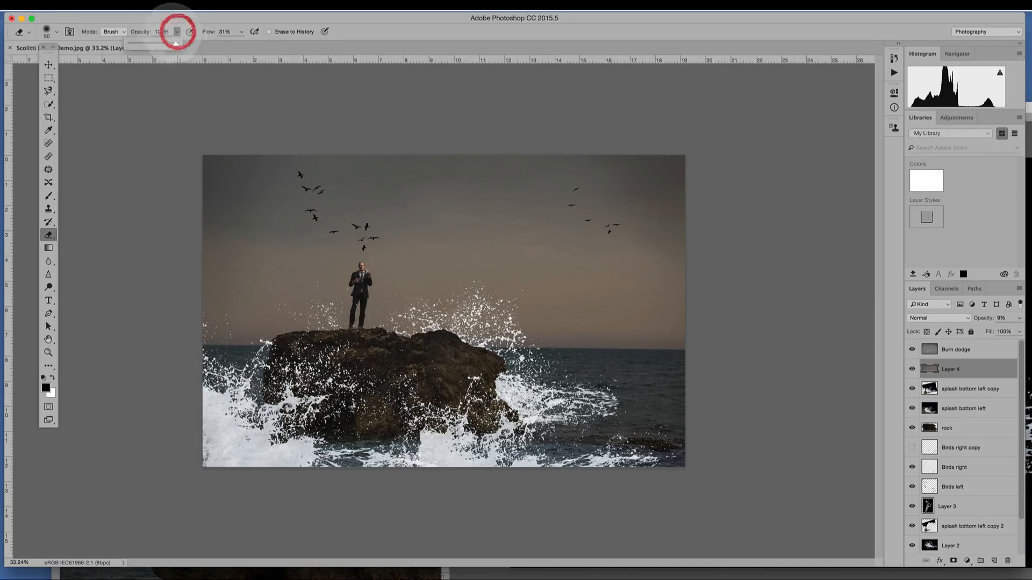
left_click_drag(178, 44, 132, 44)
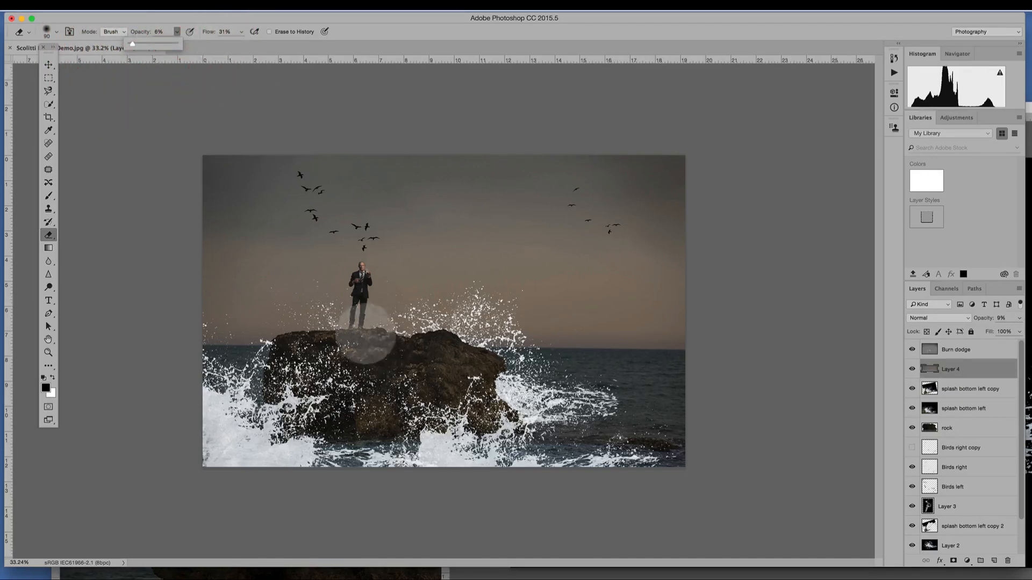
scroll(359, 269, "up", 5)
left_click(364, 277)
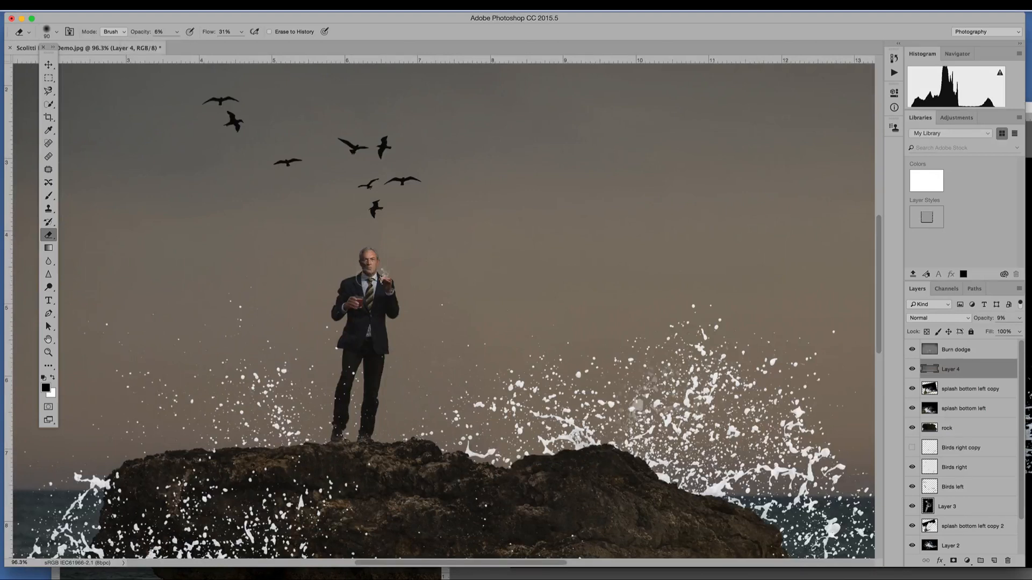
mouse_move(368, 276)
left_mouse_down()
mouse_move(383, 302)
mouse_move(370, 323)
mouse_move(353, 306)
mouse_move(363, 343)
mouse_move(371, 301)
left_mouse_up()
scroll(374, 310, "down", 5)
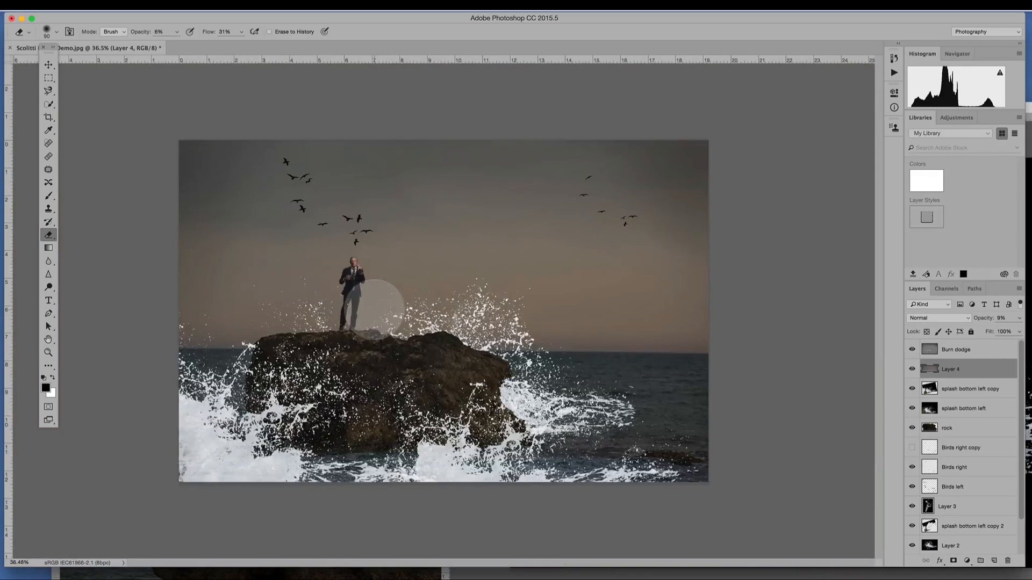
scroll(375, 309, "up", 2)
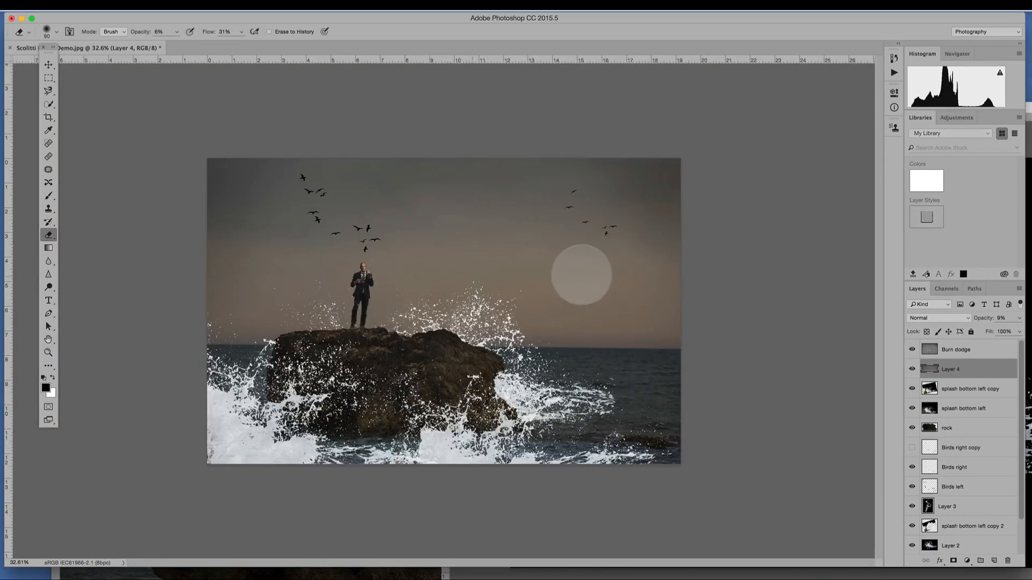